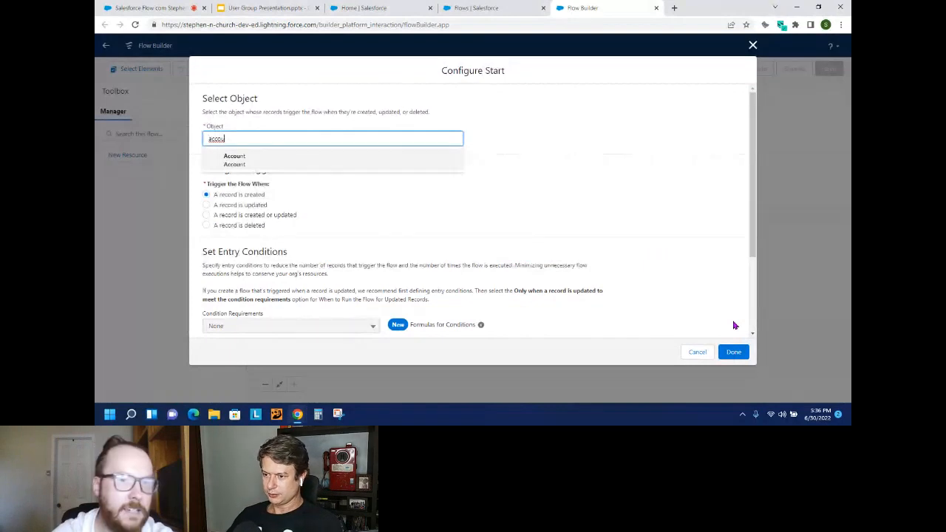
# Configure the flow's start to trigger when an Account record is created or updated, optimized for Actions and Related Records.
pyautogui.click(264, 164)
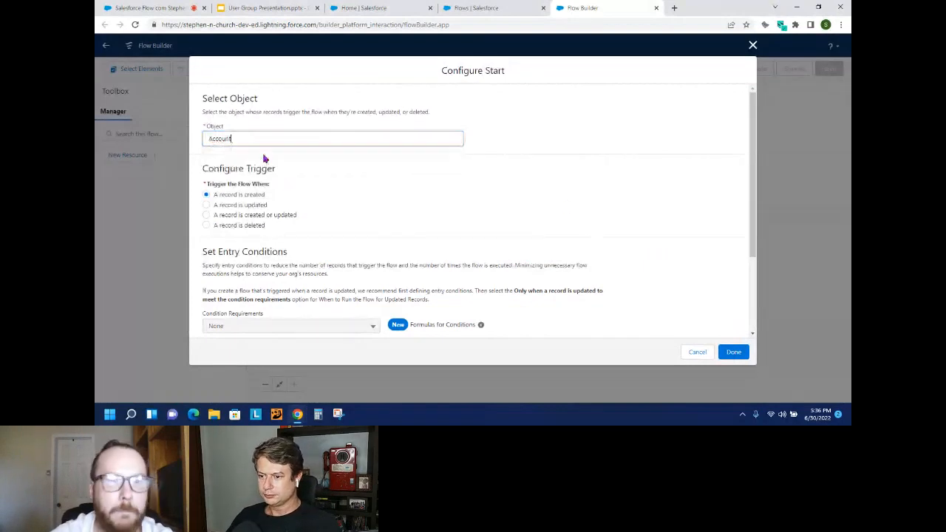
pyautogui.click(252, 216)
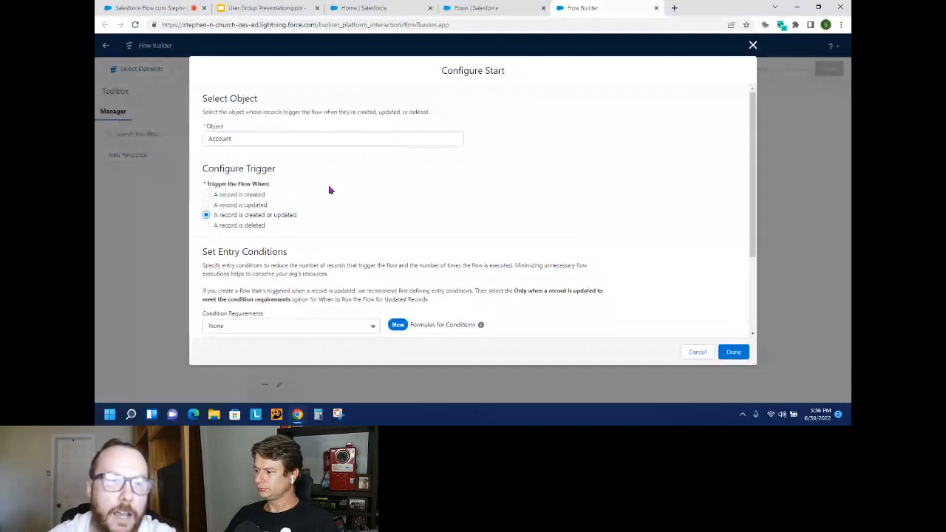
pyautogui.click(233, 137)
pyautogui.click(676, 188)
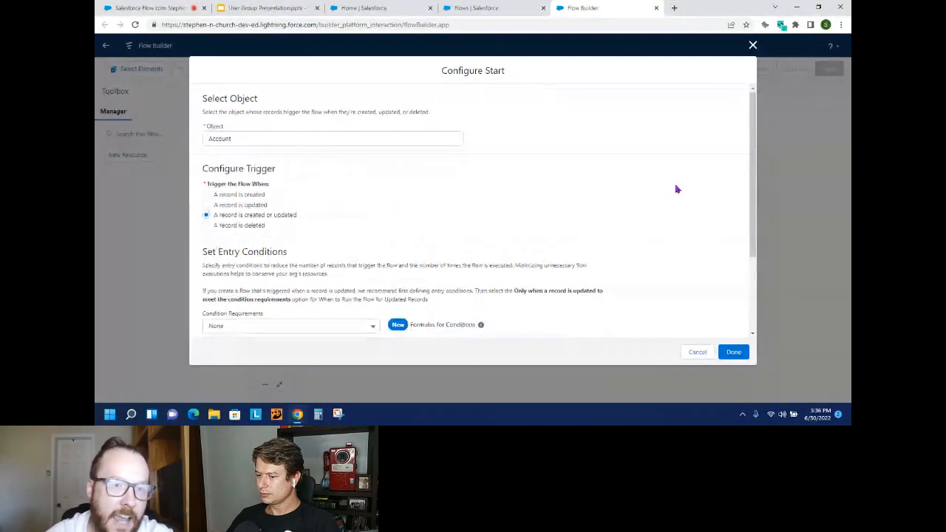
pyautogui.scroll(-2, 384, 268)
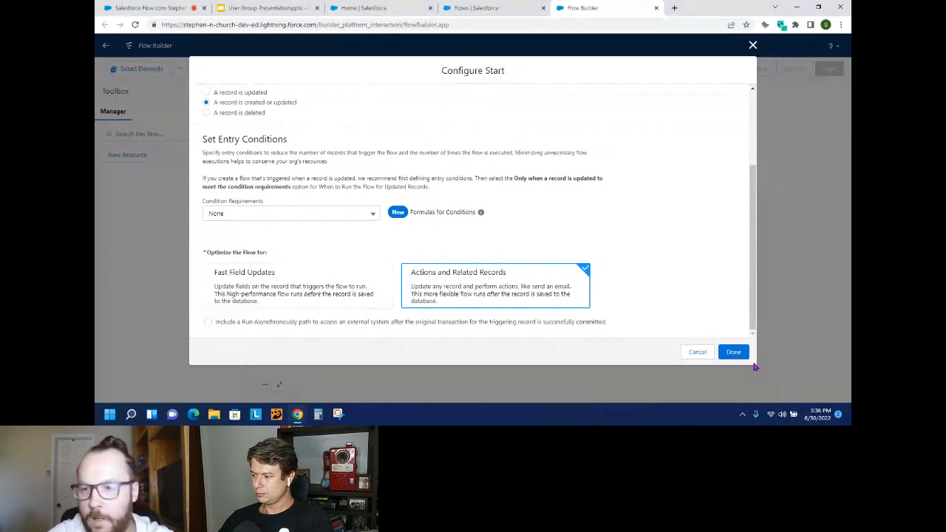
pyautogui.click(734, 352)
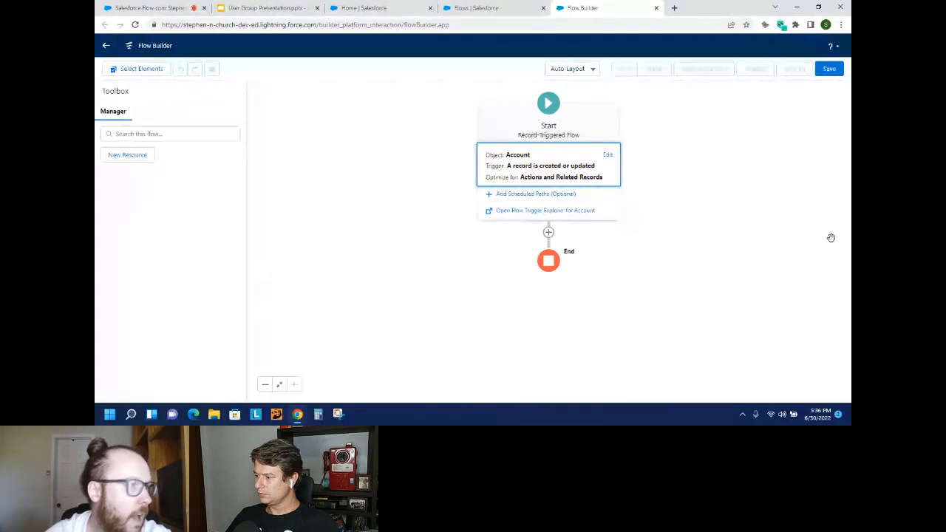
# Add a Decision element after the start and label it "Check Account Rating Is Hot".
pyautogui.click(549, 232)
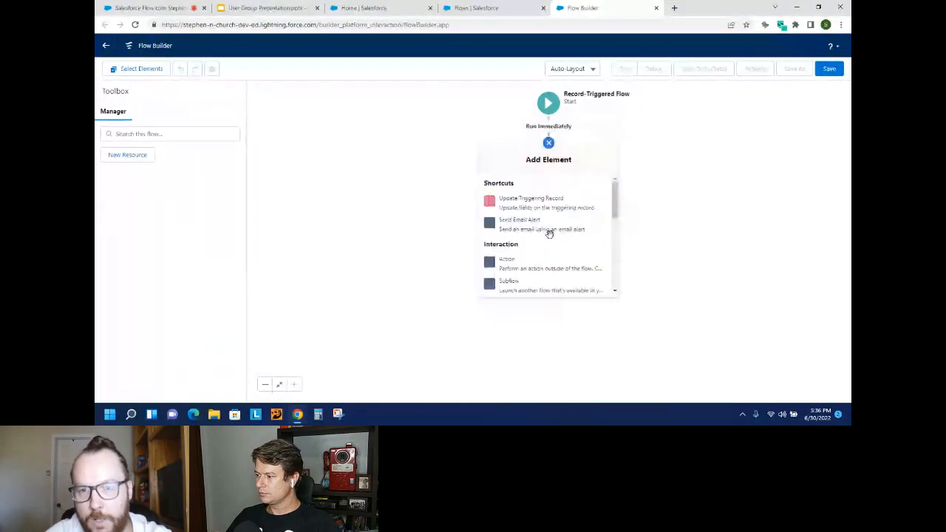
pyautogui.scroll(-3, 560, 228)
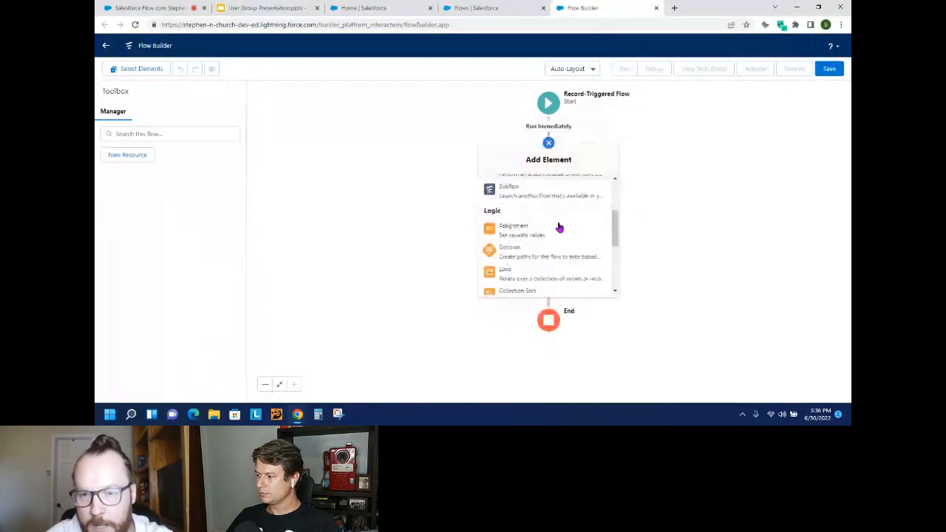
pyautogui.click(532, 255)
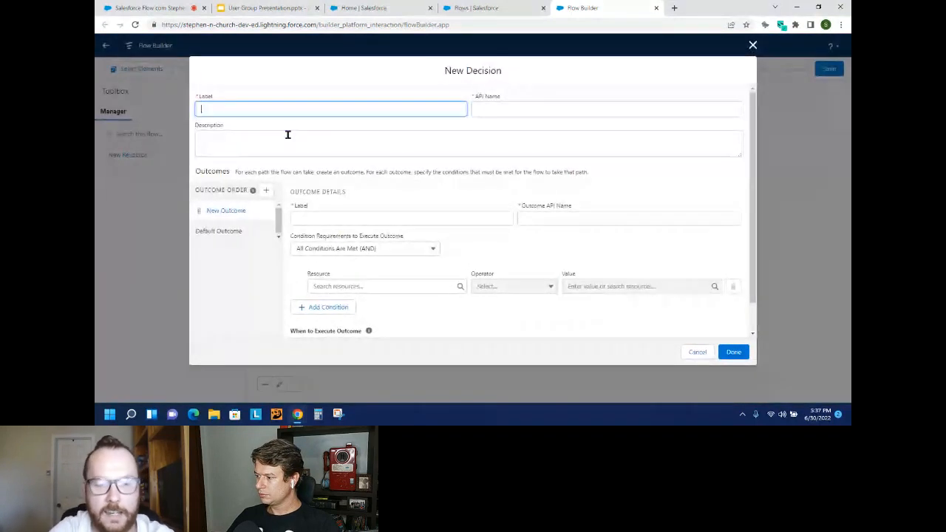
pyautogui.write('Check Account')
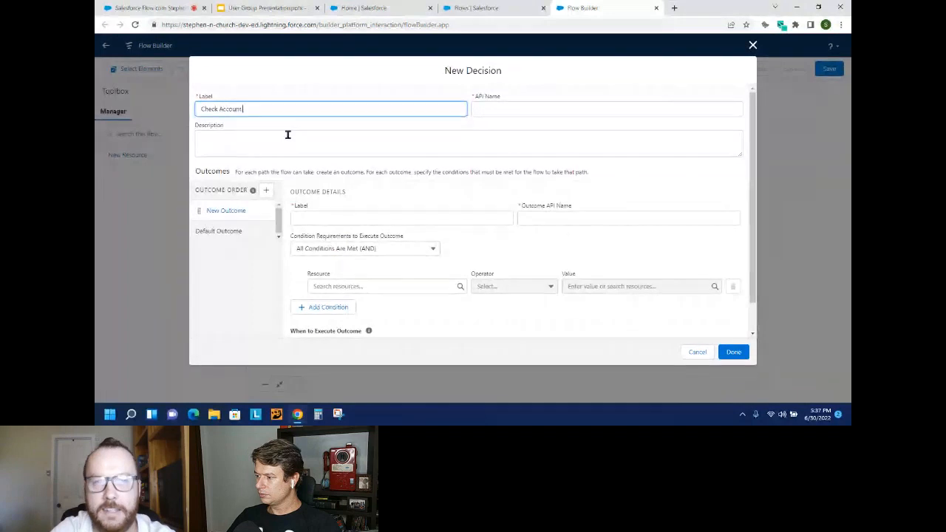
pyautogui.write(' Rating Is Hot')
# Label the decision's first outcome "Yes it is hot".
pyautogui.click(332, 220)
pyautogui.write('Y')
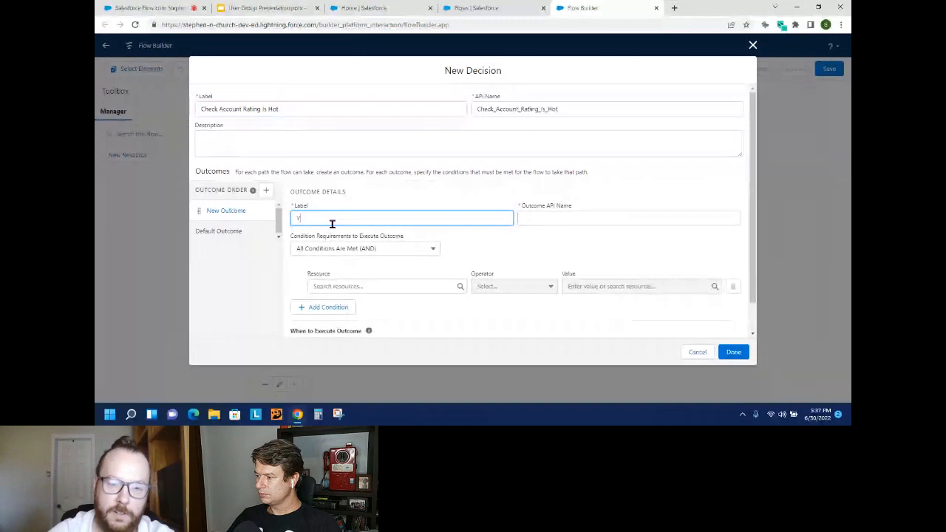
pyautogui.write('es')
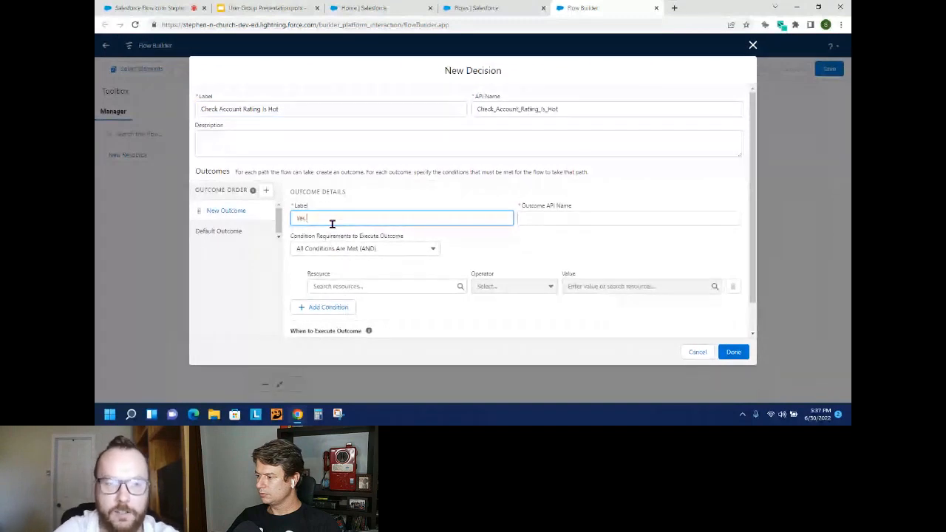
pyautogui.write(' it is hot')
pyautogui.click(455, 213)
# Try an outcome condition where $Record > Account Rating equals Hot, and discard it.
pyautogui.click(406, 289)
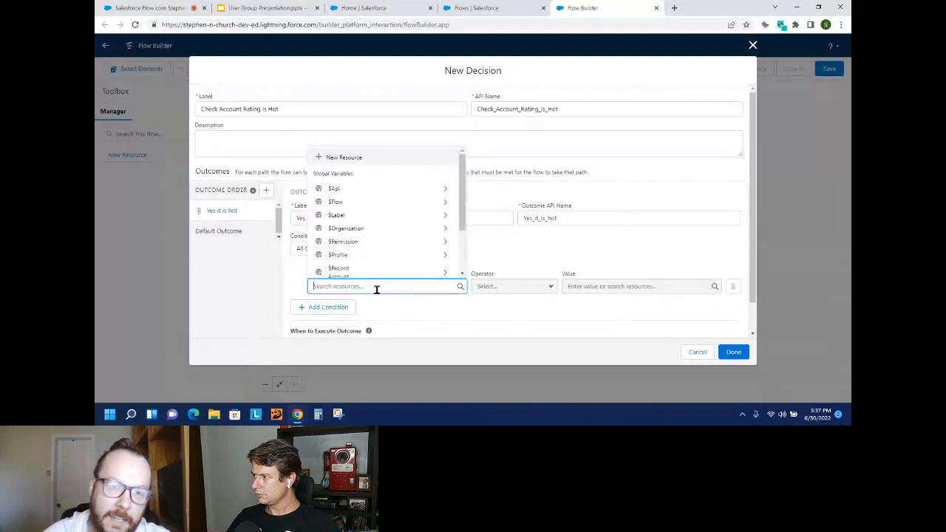
pyautogui.scroll(-1, 375, 258)
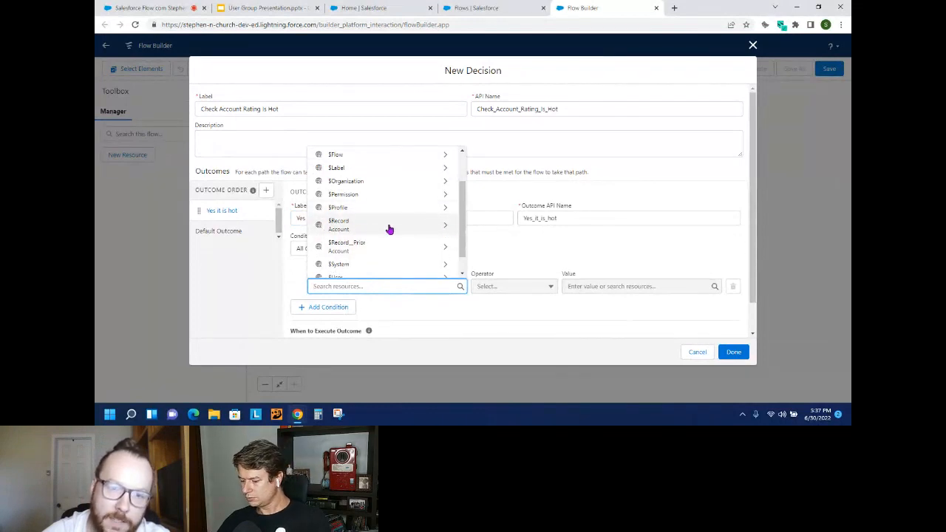
pyautogui.click(443, 229)
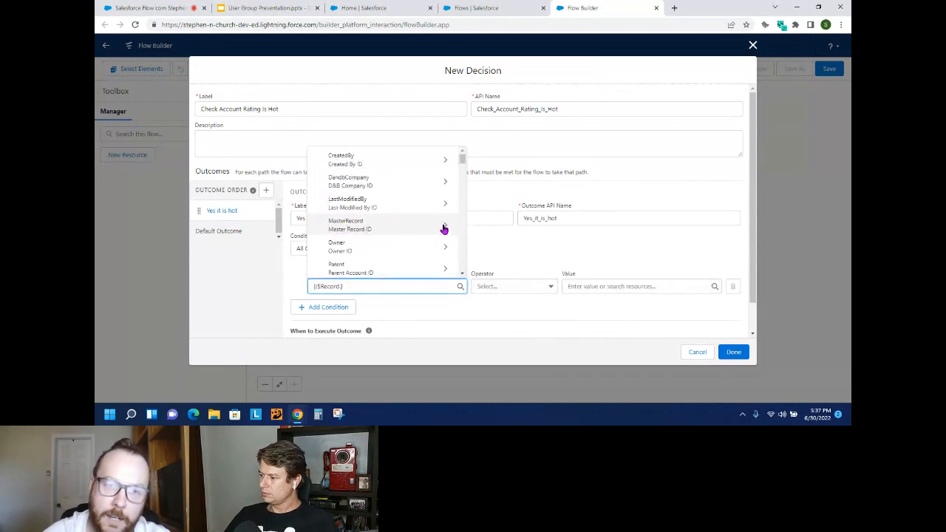
pyautogui.scroll(-3, 437, 191)
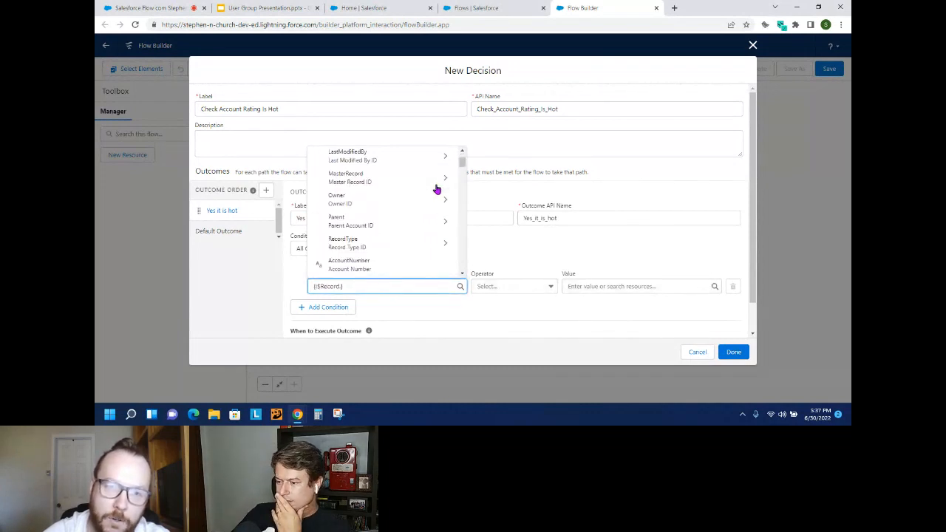
pyautogui.scroll(-5, 437, 191)
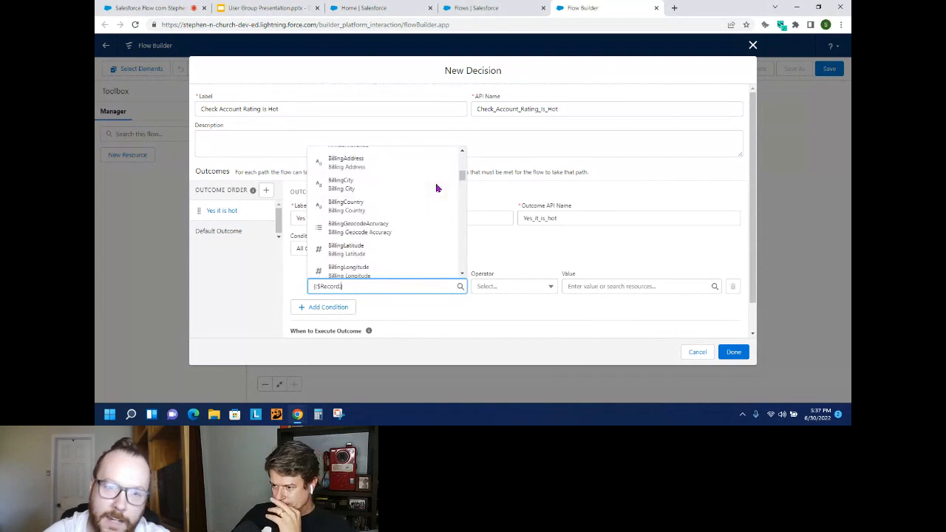
pyautogui.scroll(-6, 437, 189)
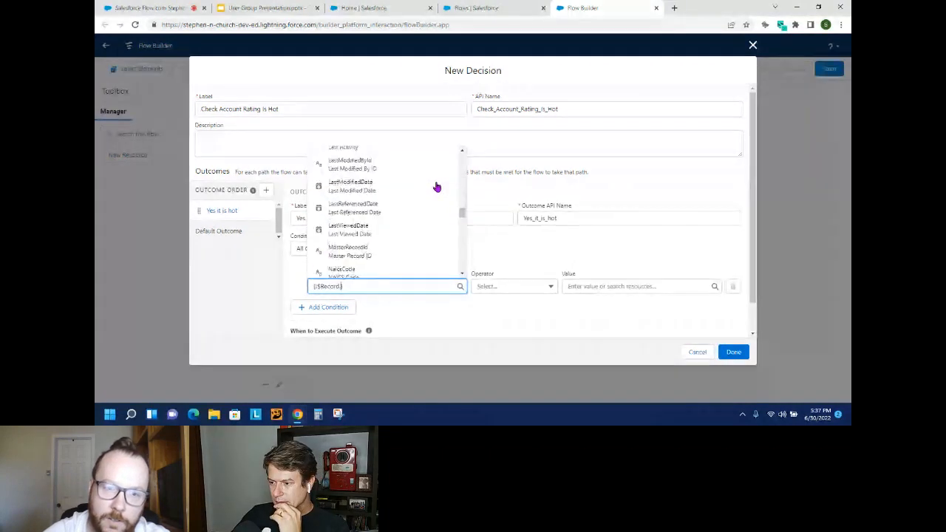
pyautogui.scroll(-3, 437, 188)
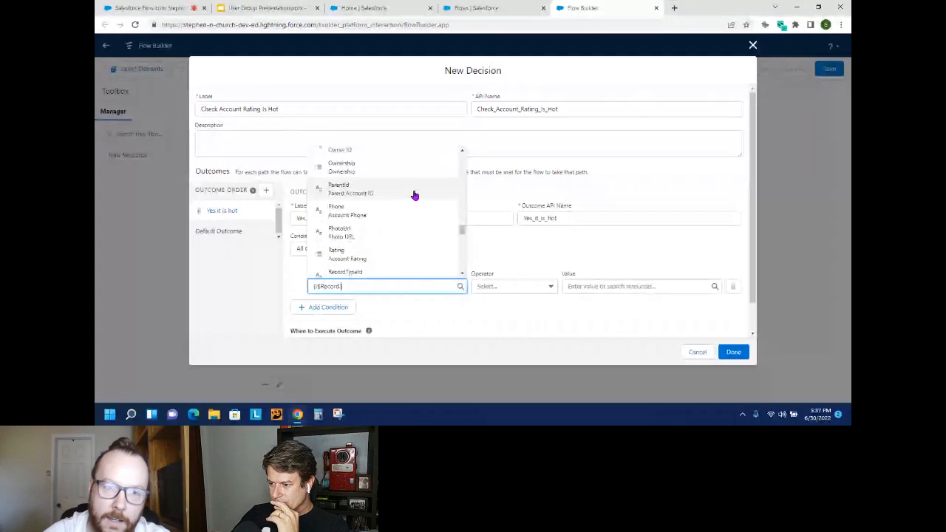
pyautogui.click(368, 256)
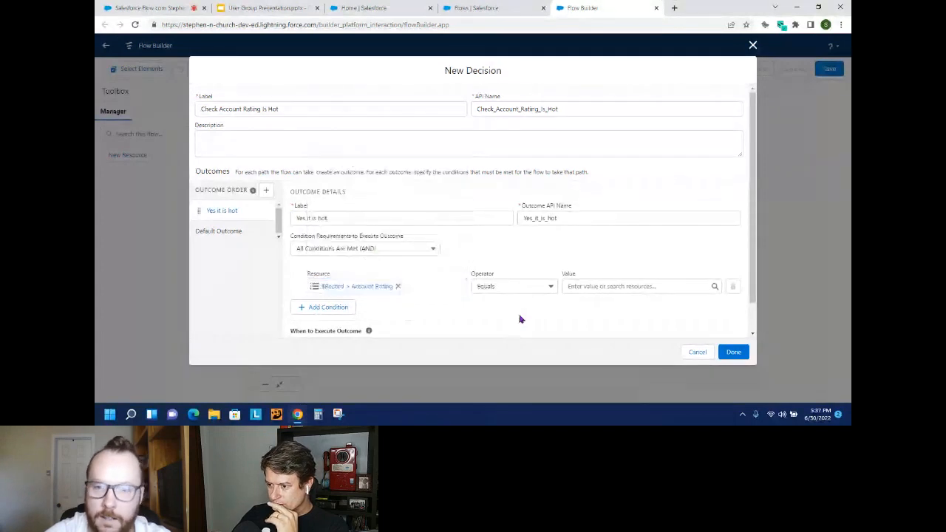
pyautogui.click(598, 287)
pyautogui.click(595, 193)
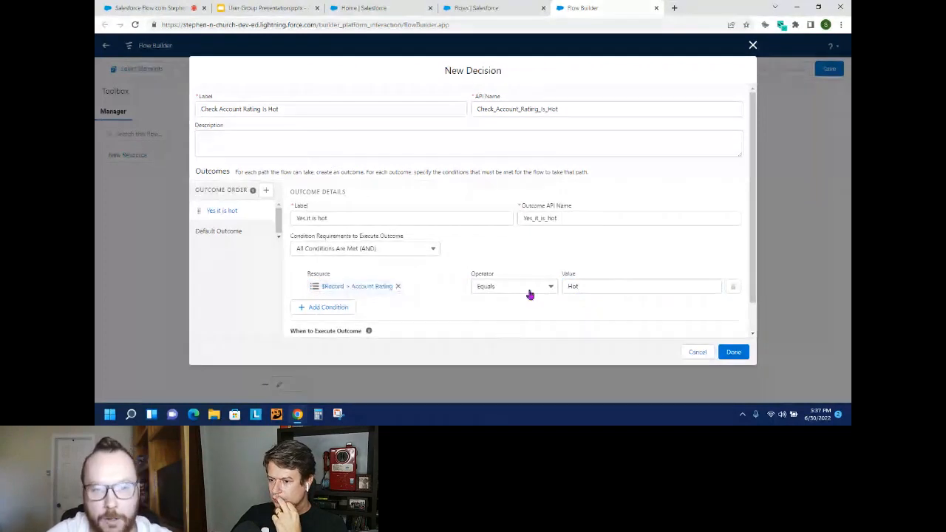
pyautogui.click(398, 286)
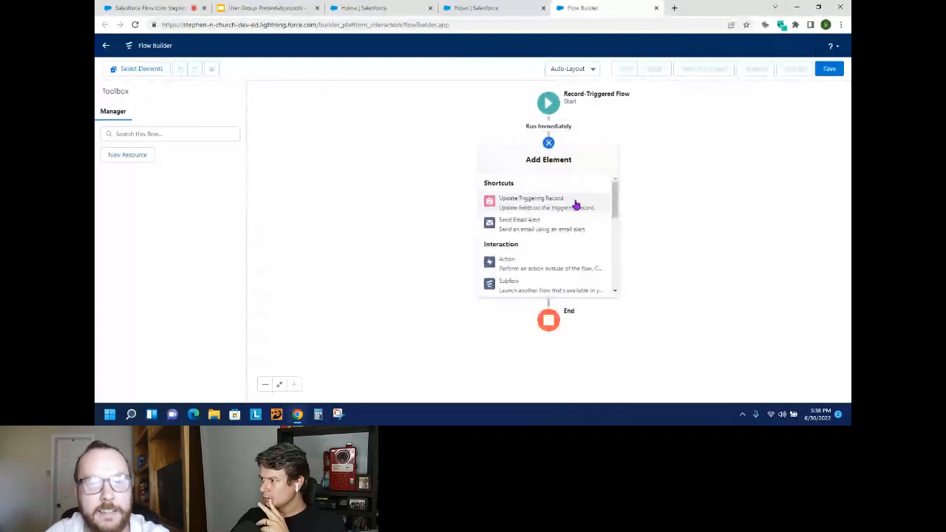
# Add a Get Records element labelled "Child Opps" that retrieves records of the Opportunity object.
pyautogui.scroll(-5, 565, 243)
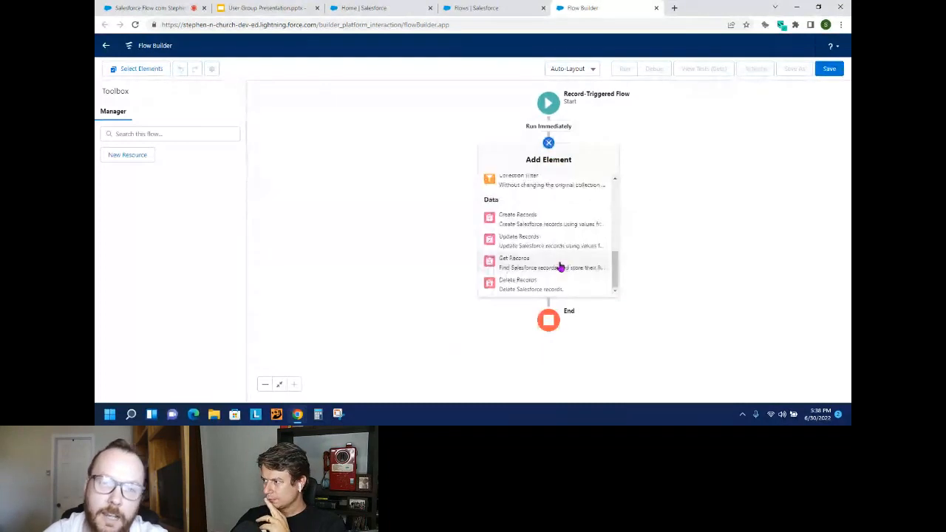
pyautogui.click(560, 267)
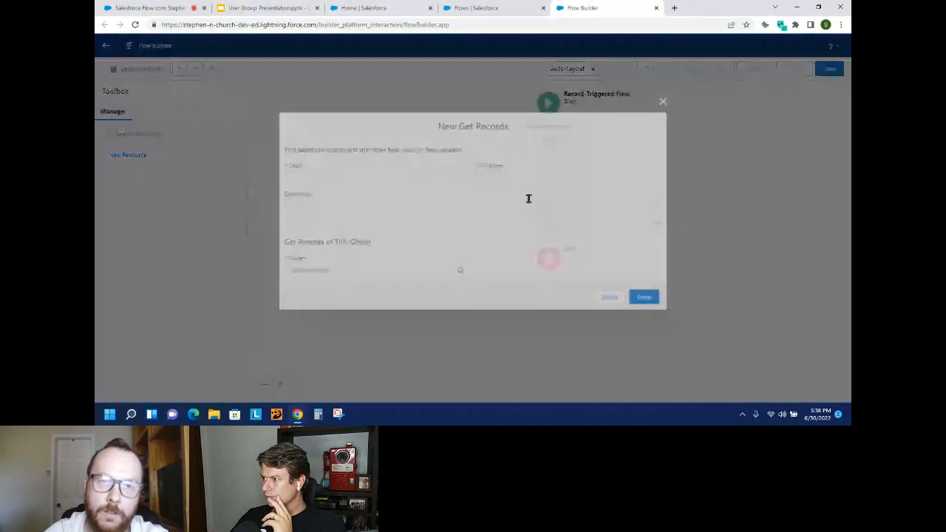
pyautogui.click(397, 178)
pyautogui.write('Child Opps')
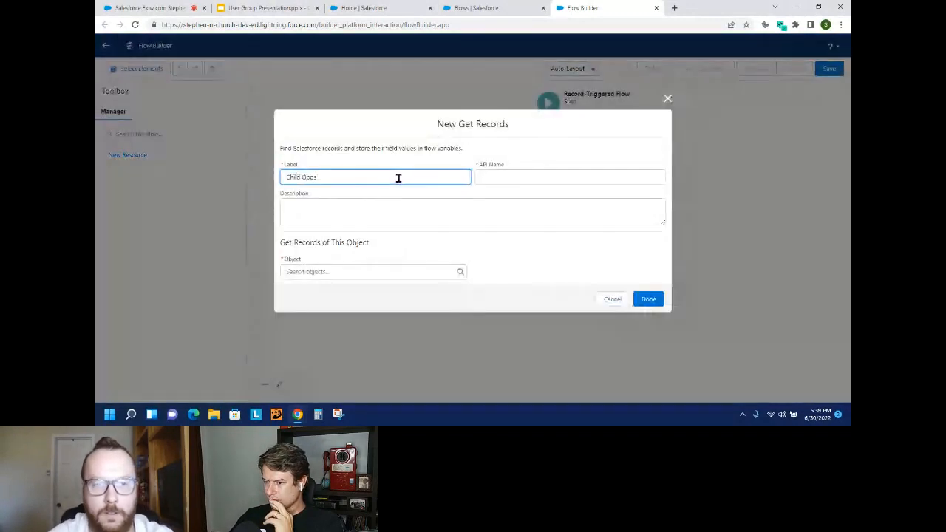
pyautogui.click(347, 271)
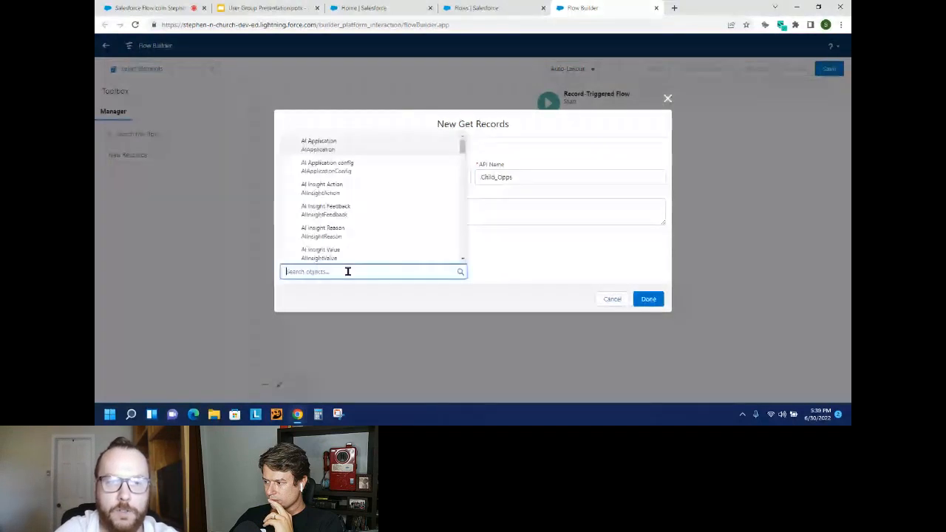
pyautogui.write('Opportun')
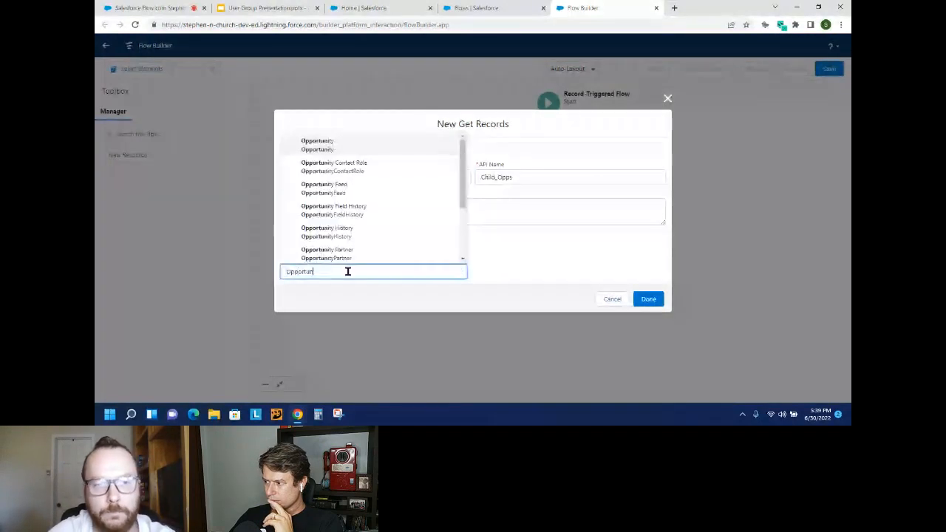
pyautogui.click(325, 144)
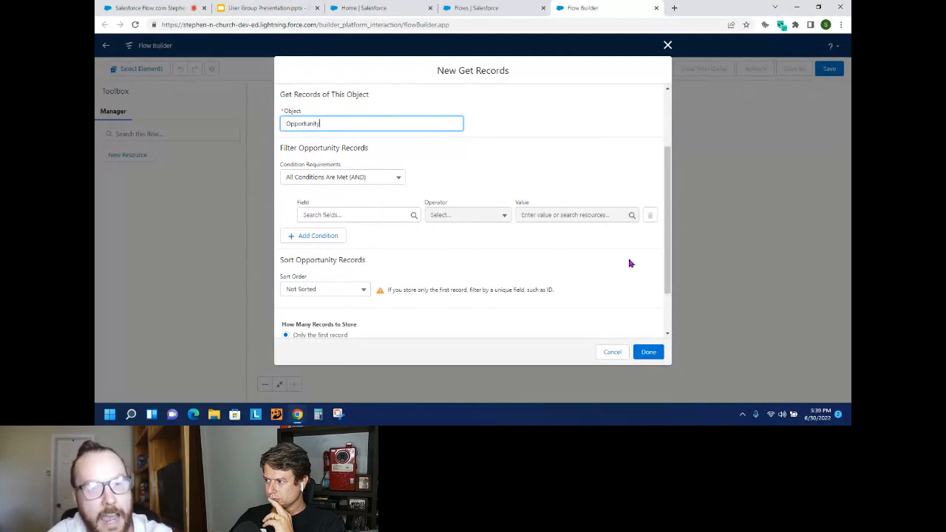
# Filter the Opportunity records by the condition AccountId Equals $Record > Account ID.
pyautogui.click(346, 215)
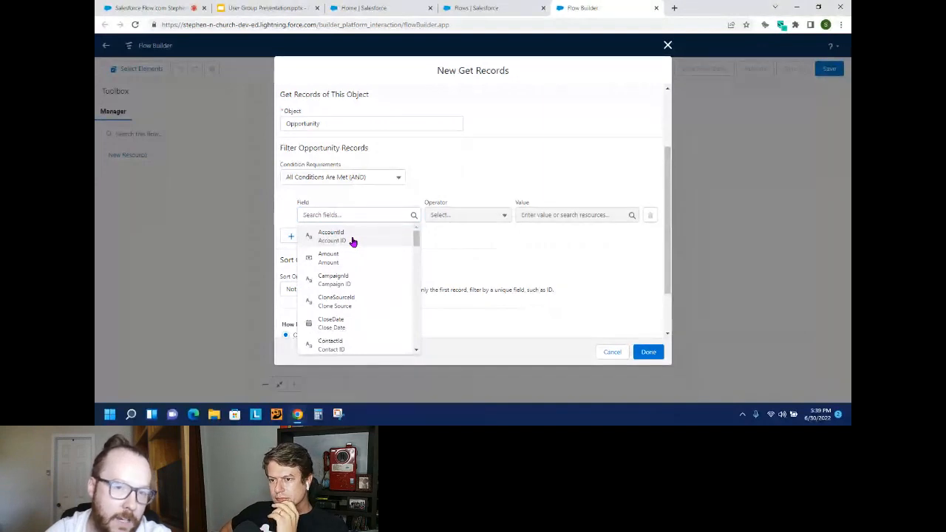
pyautogui.click(353, 240)
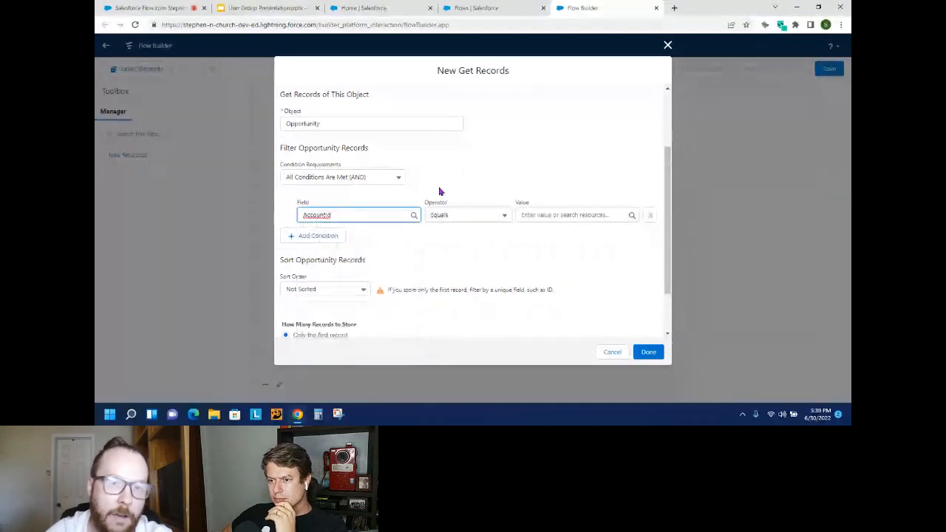
pyautogui.click(545, 216)
pyautogui.write('Record')
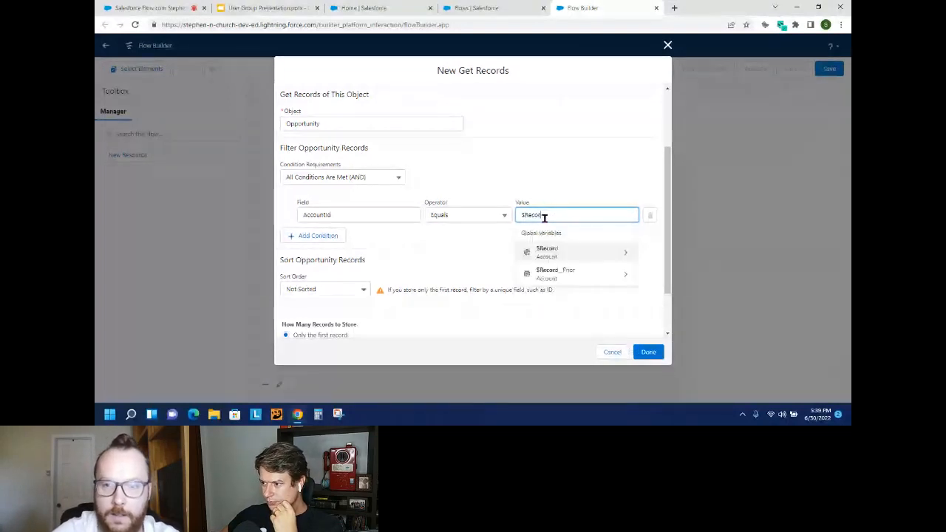
pyautogui.click(581, 255)
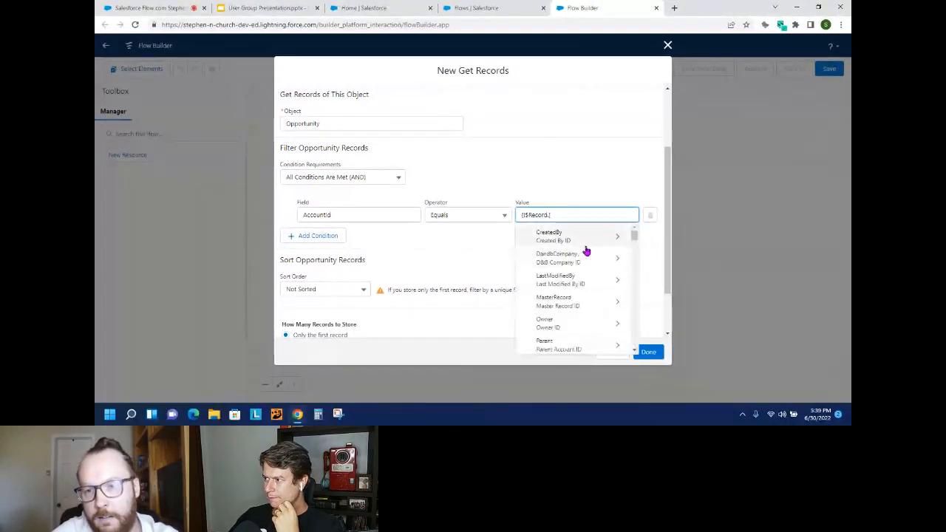
pyautogui.scroll(-3, 586, 253)
pyautogui.scroll(-3, 584, 287)
pyautogui.click(564, 257)
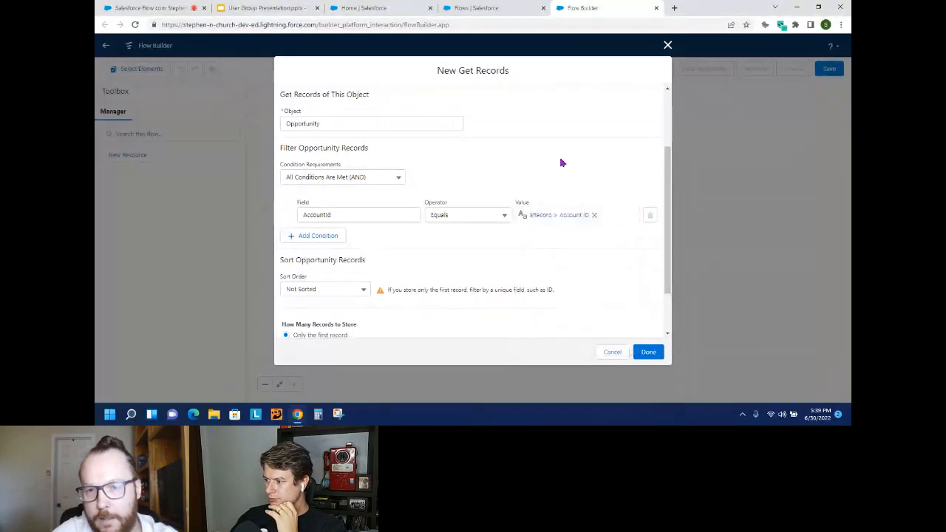
pyautogui.scroll(1, 493, 218)
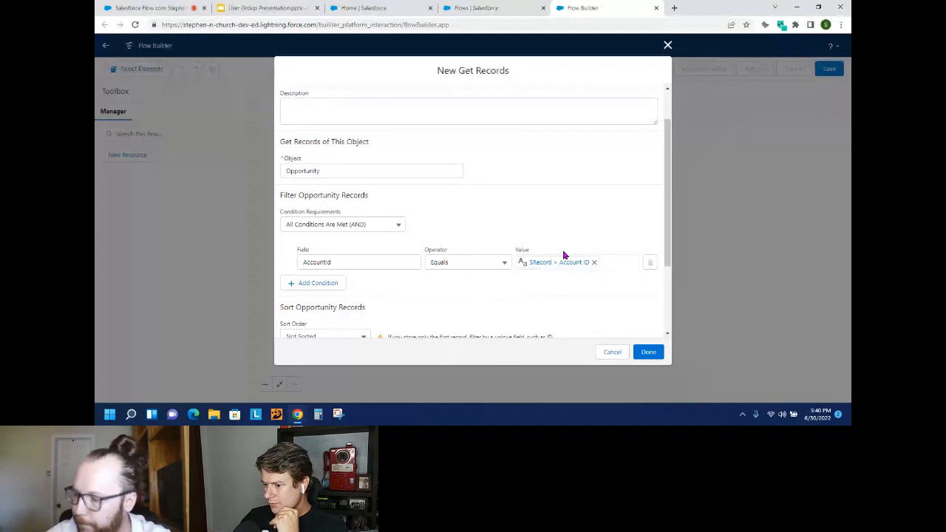
# Check the $Record slide in the Google Slides presentation and return to Flow Builder.
pyautogui.click(293, 7)
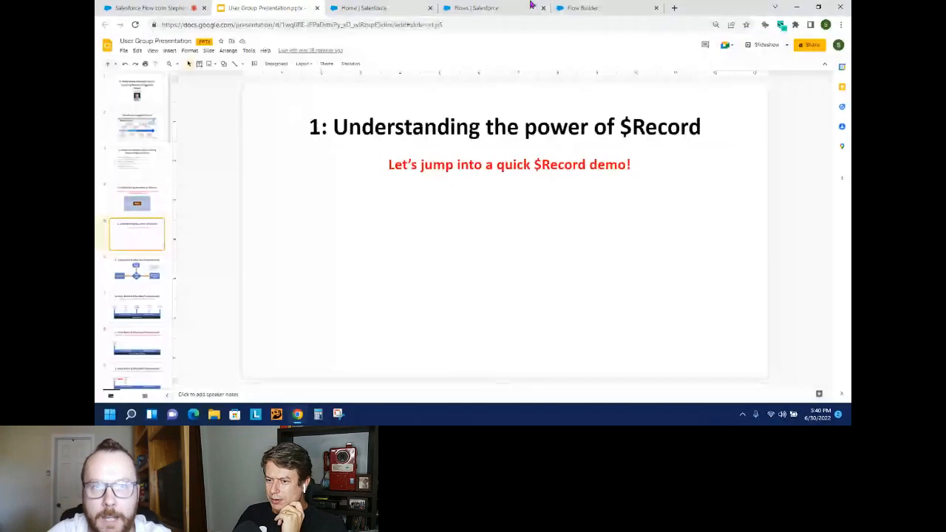
pyautogui.click(584, 8)
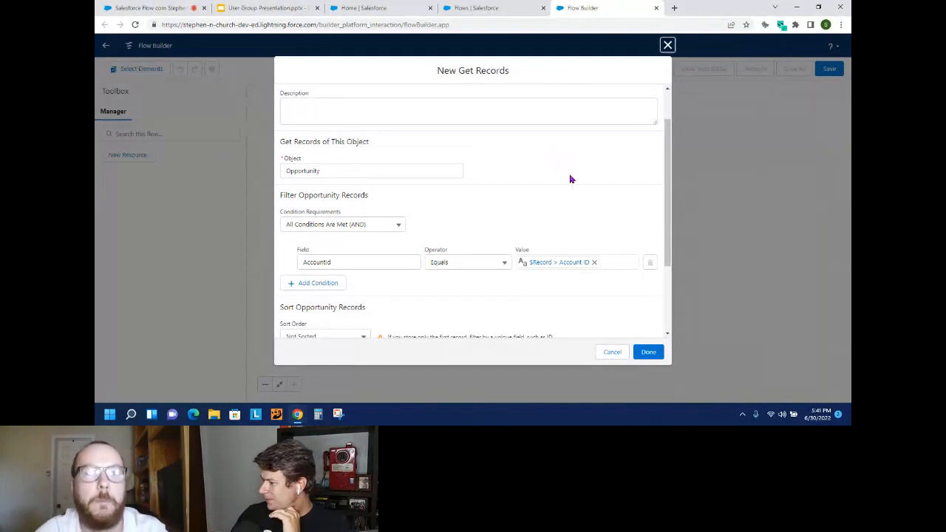
# Switch to the Google Slides presentation and present its slides full screen.
pyautogui.click(241, 7)
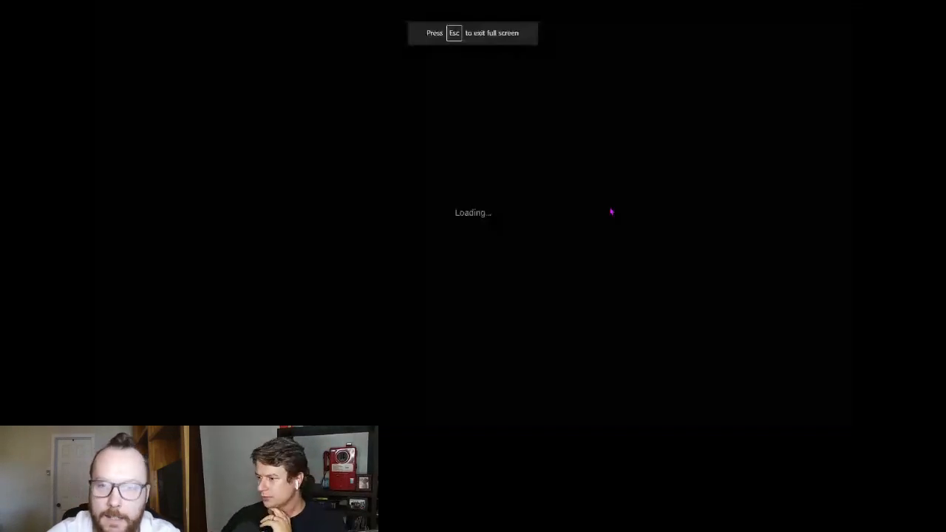
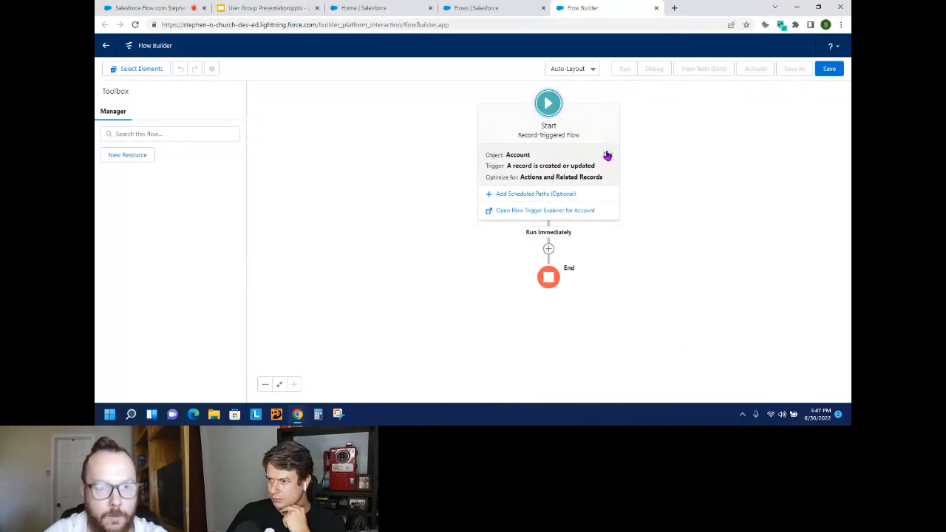
# Configure the Account flow's start to trigger when a record is updated, with condition requirements set to All Conditions Are Met (AND).
pyautogui.click(606, 155)
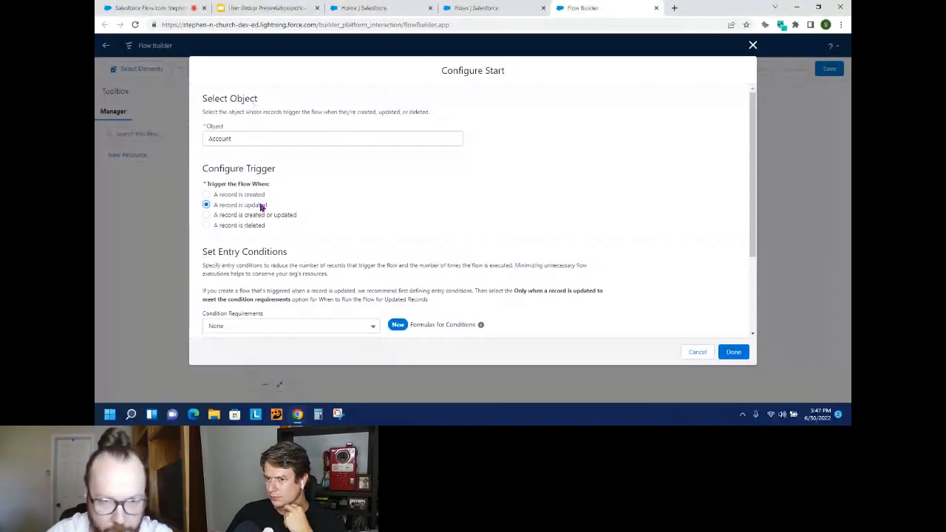
pyautogui.scroll(-2, 293, 215)
pyautogui.click(292, 231)
pyautogui.click(294, 247)
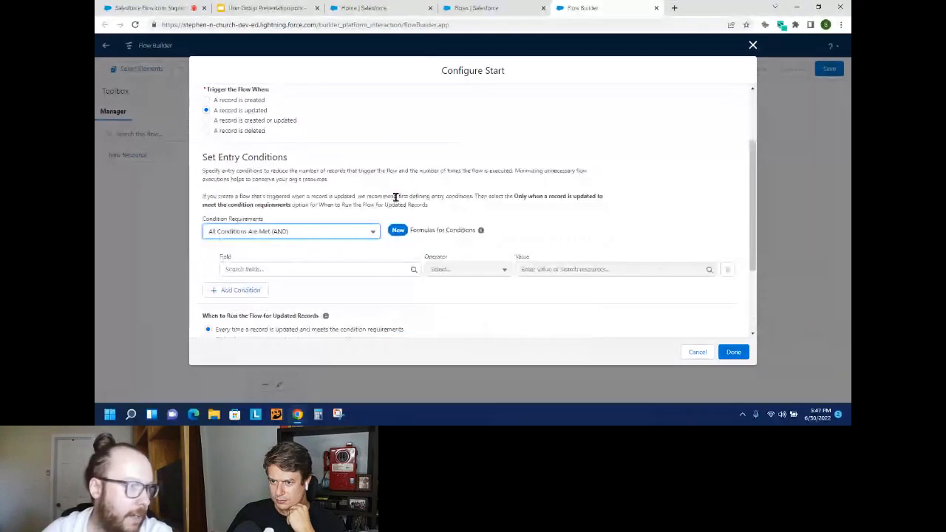
# Define the first entry condition as Rating Equals Hot.
pyautogui.scroll(-1, 318, 222)
pyautogui.click(318, 222)
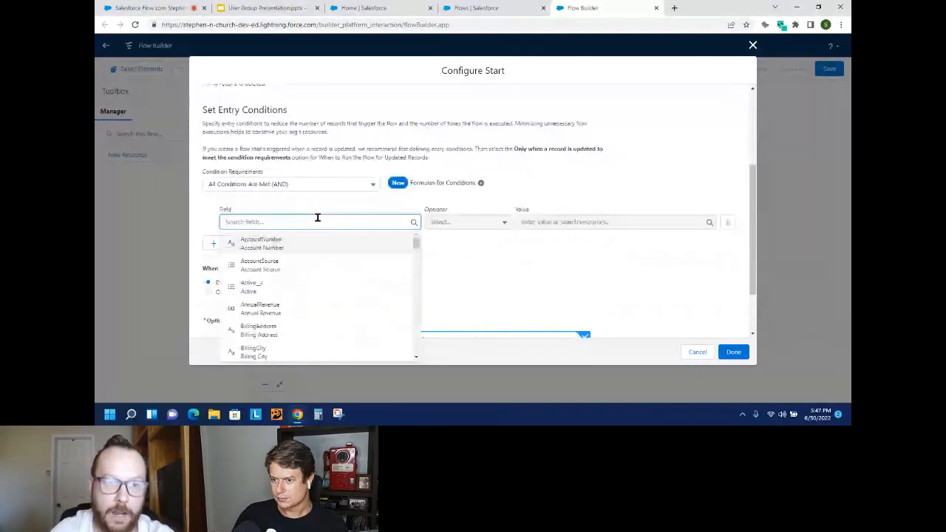
pyautogui.write('account rat')
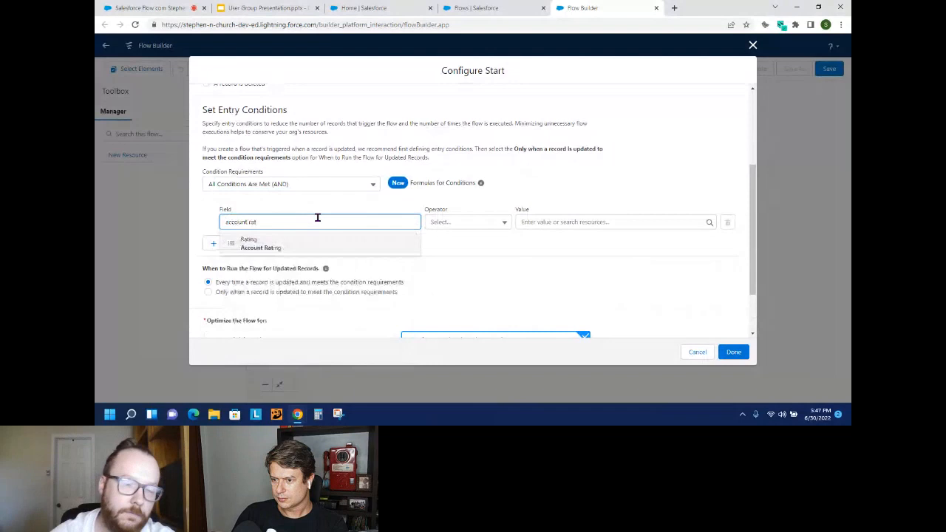
pyautogui.click(291, 242)
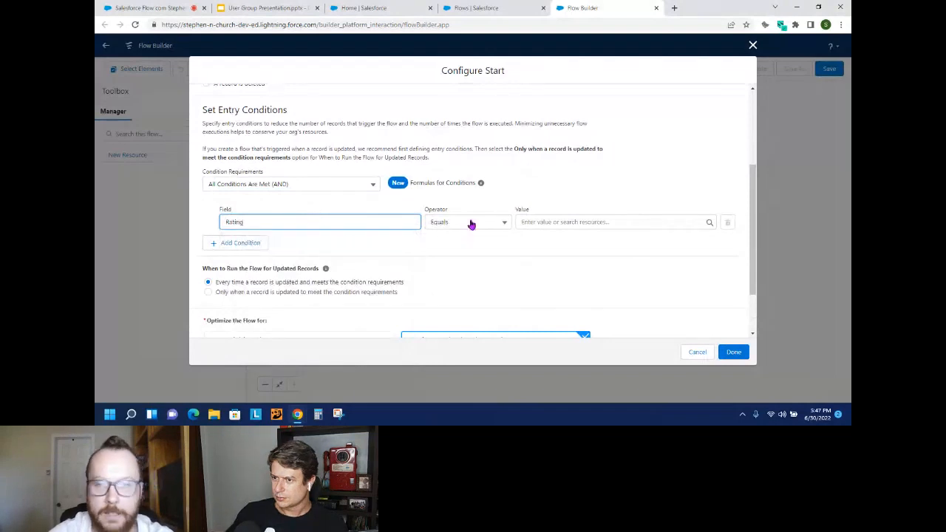
pyautogui.click(588, 221)
pyautogui.write('Hot')
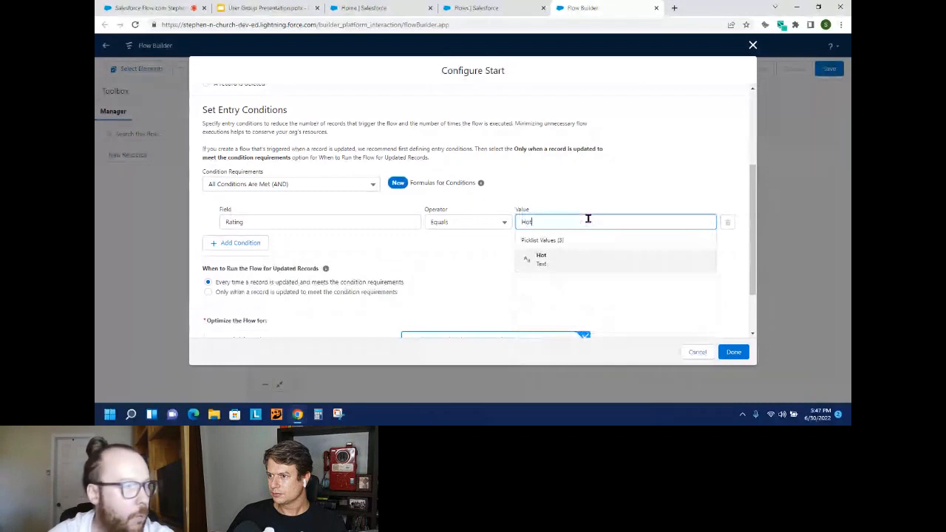
pyautogui.click(556, 259)
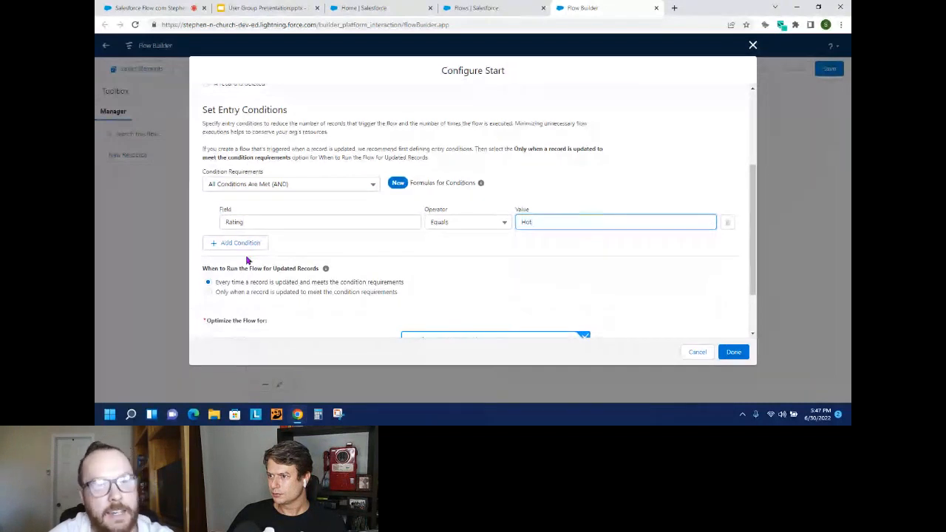
# Add a second entry condition where Rating Is Changed is True, using the global constant.
pyautogui.click(244, 244)
pyautogui.click(283, 251)
pyautogui.write('ra')
pyautogui.click(302, 271)
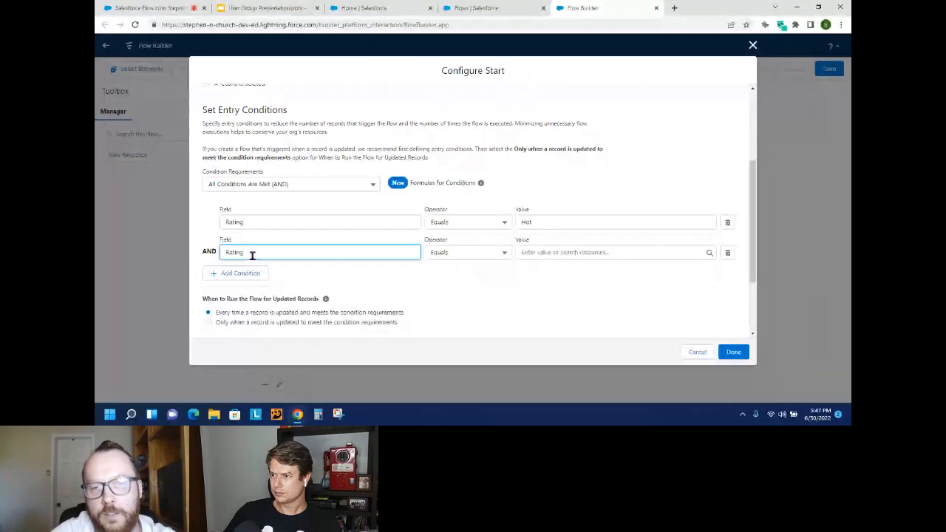
pyautogui.click(464, 255)
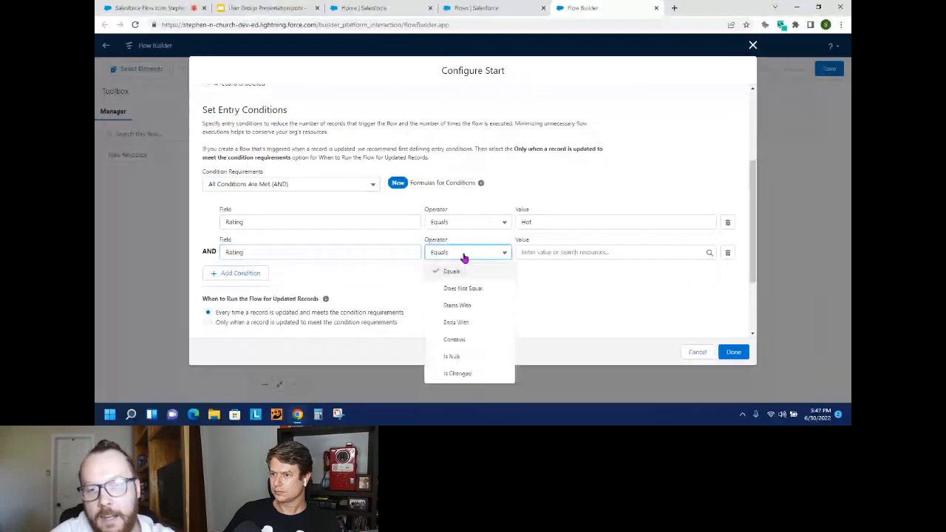
pyautogui.click(457, 374)
pyautogui.click(560, 252)
pyautogui.write('true')
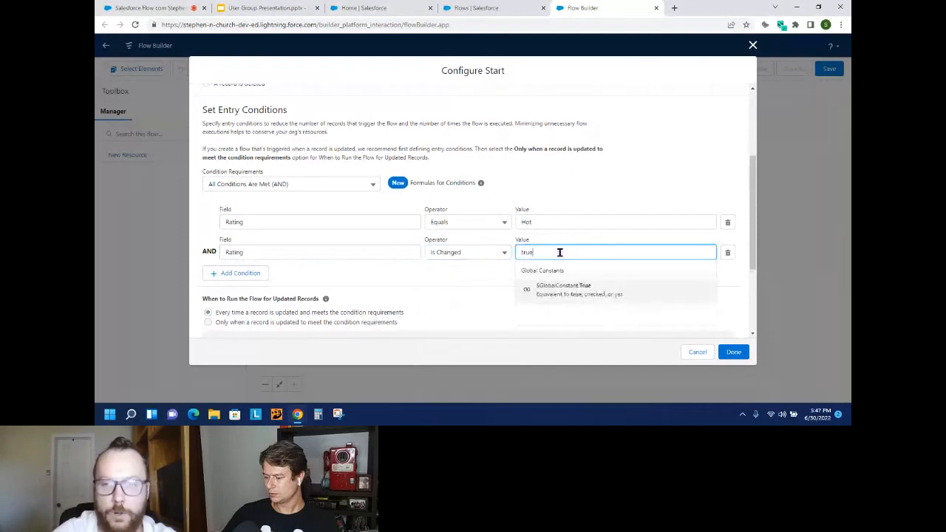
pyautogui.click(574, 286)
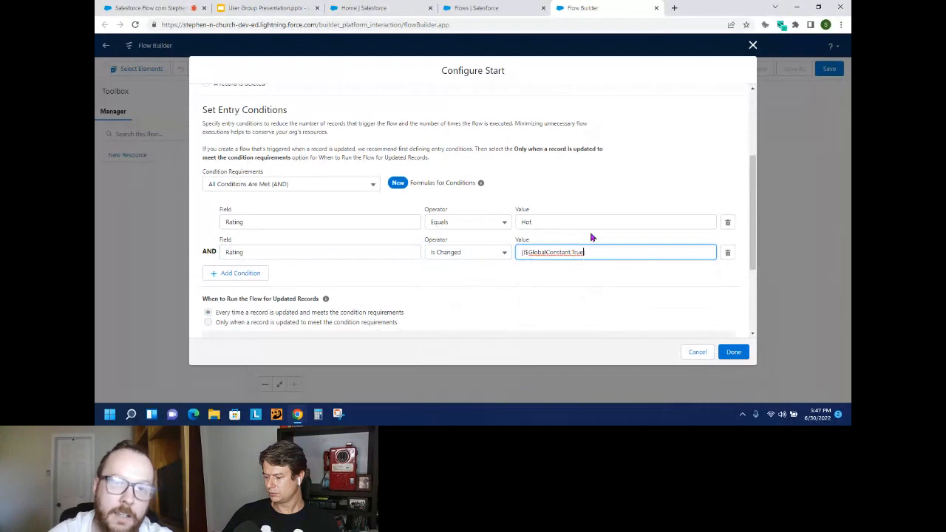
pyautogui.click(587, 286)
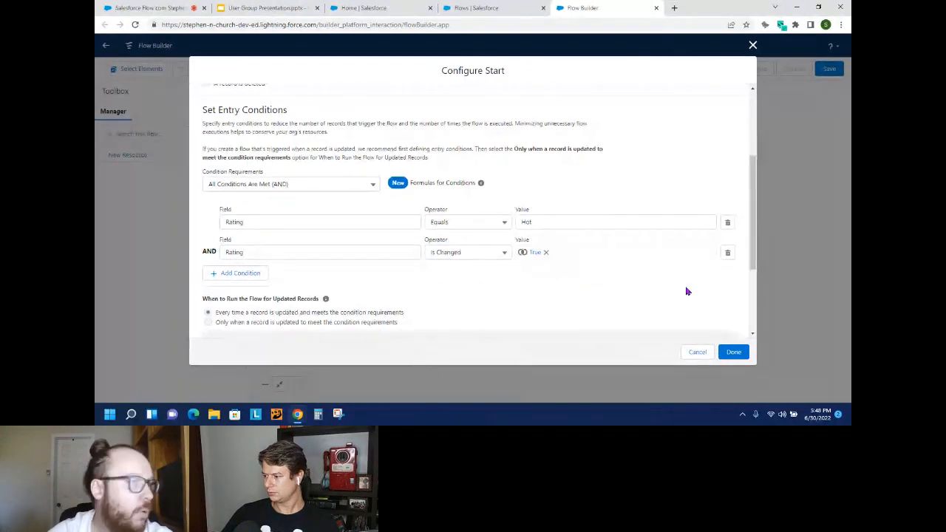
# Add a third entry condition where CustomerPriority__c Does Not Equal High.
pyautogui.click(234, 273)
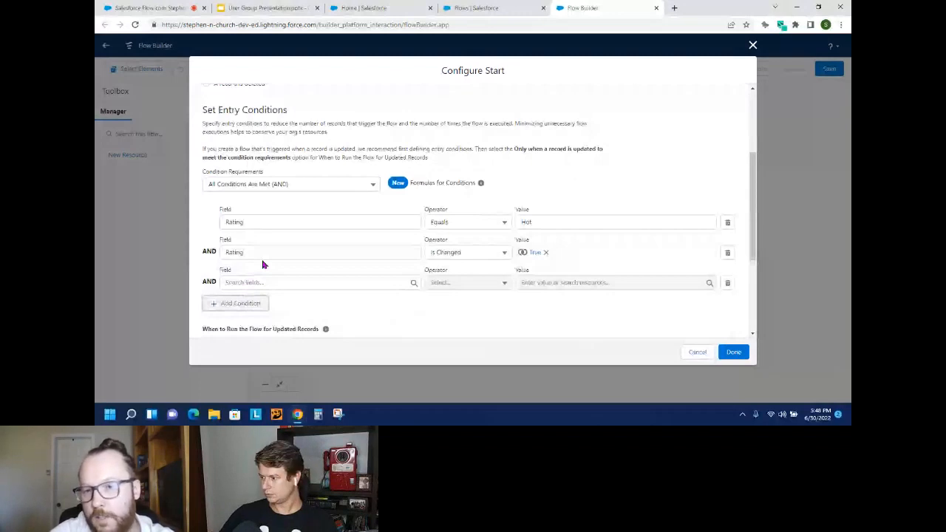
pyautogui.click(562, 282)
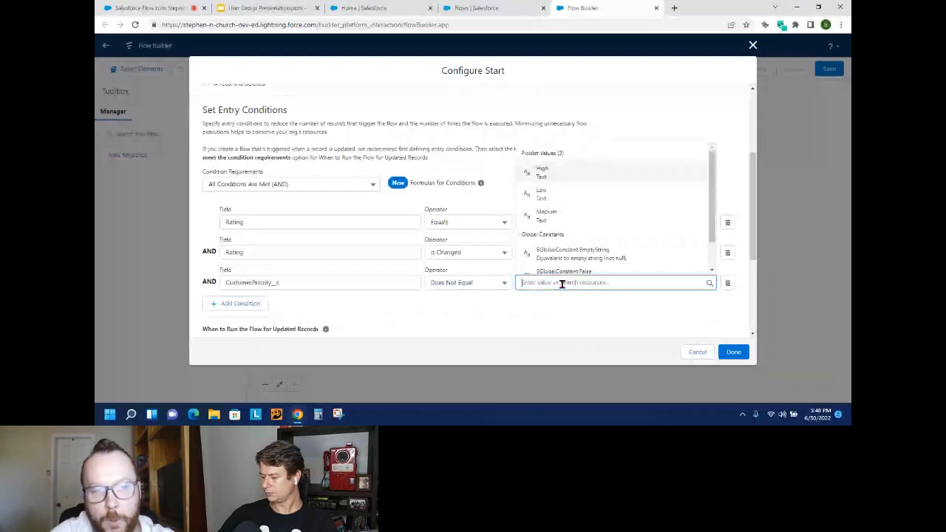
pyautogui.click(549, 172)
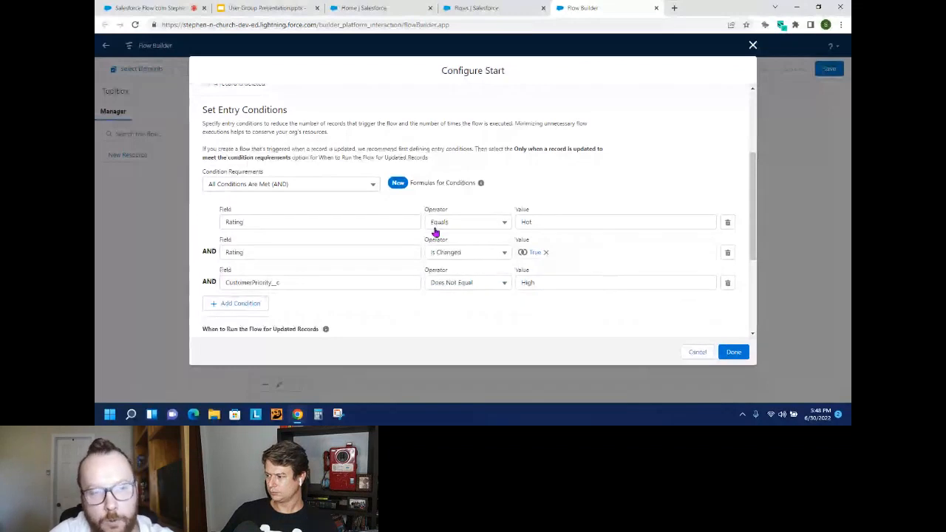
# Optimize the flow for Fast Field Updates and apply the start configuration.
pyautogui.scroll(-2, 434, 231)
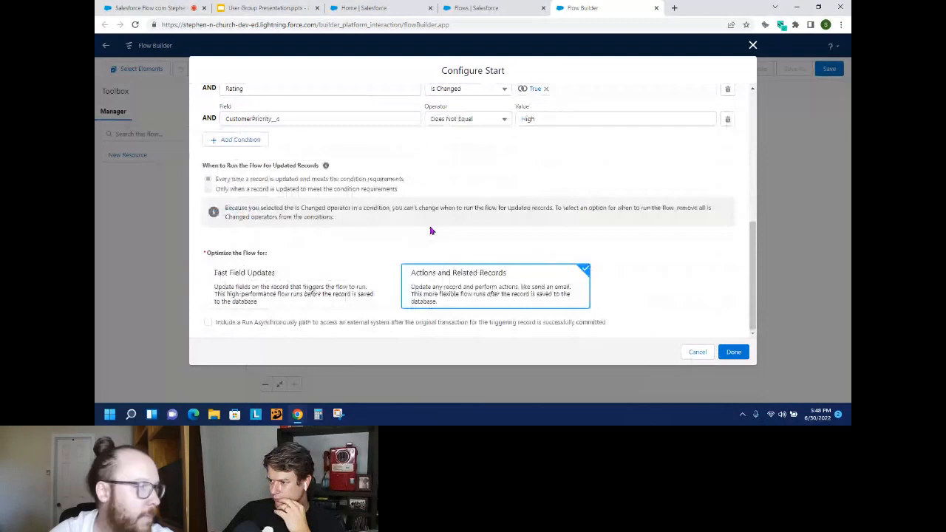
pyautogui.click(325, 296)
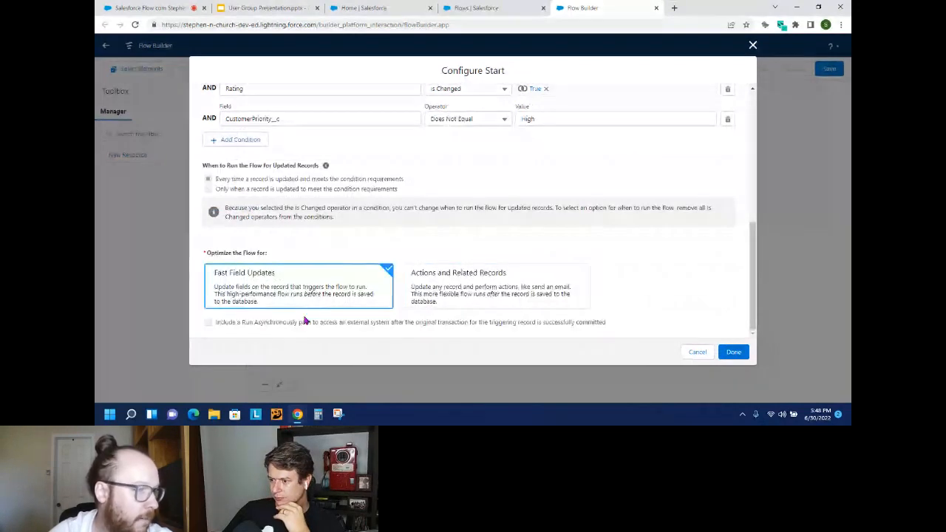
pyautogui.click(729, 354)
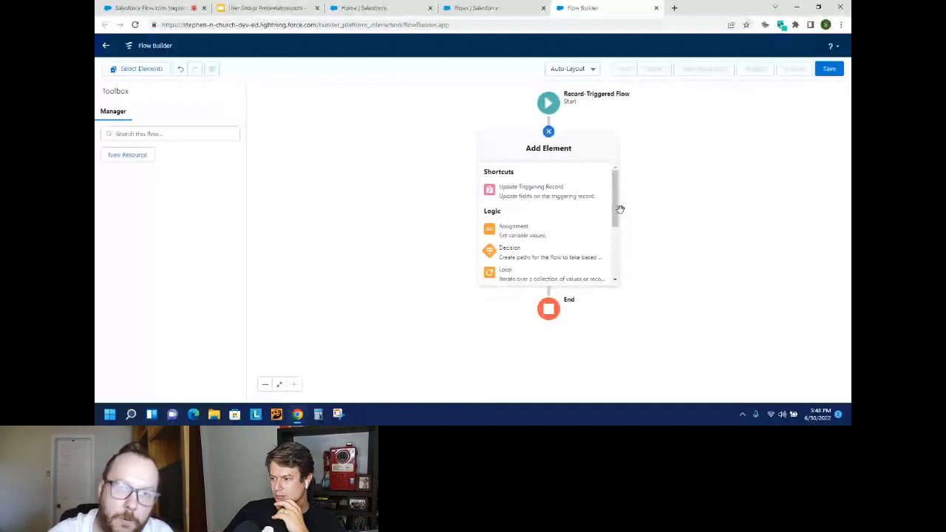
# Try an Update Triggering Record element labelled "Customer Priority = High" that sets CustomerPriority__c to High, and discard it.
pyautogui.click(547, 198)
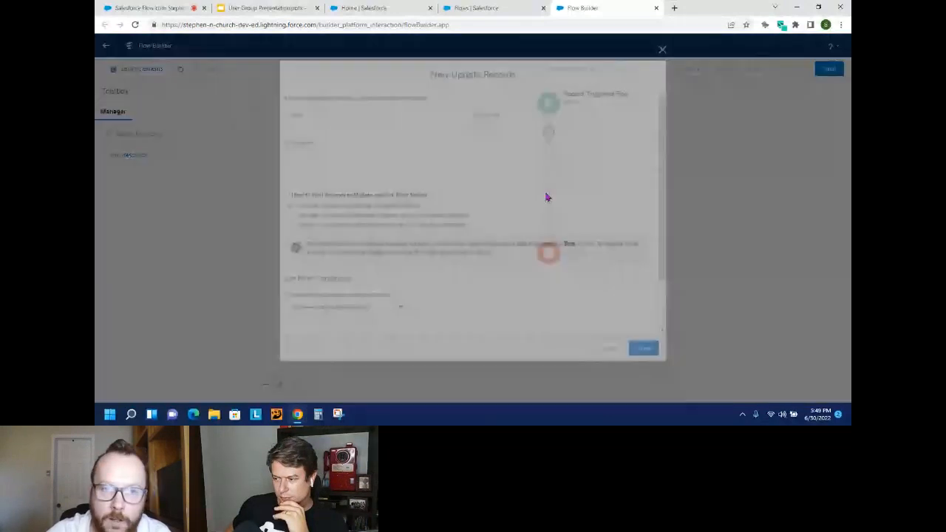
pyautogui.write('Cu')
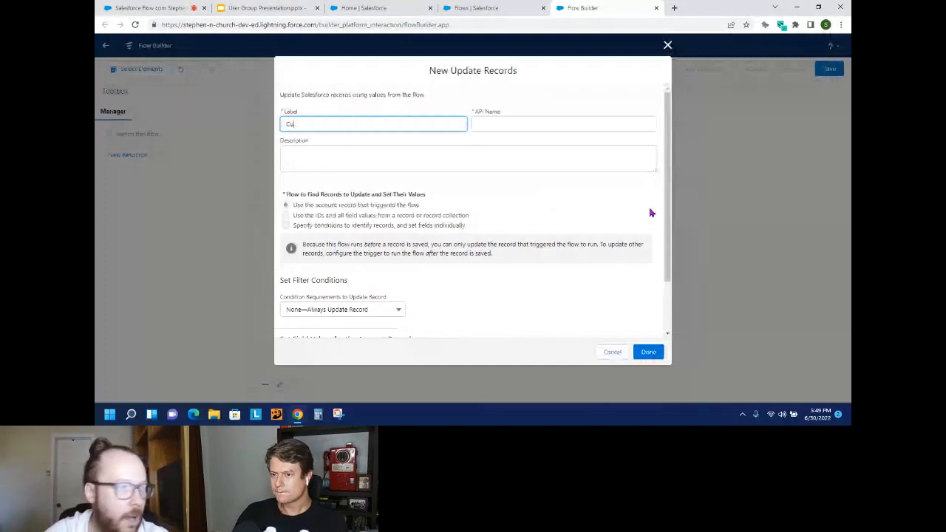
pyautogui.scroll(-2, 368, 303)
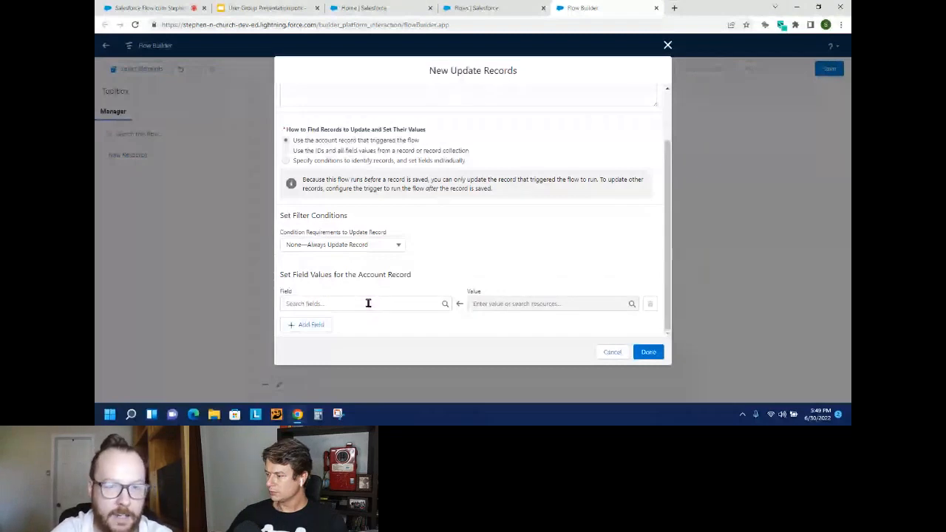
pyautogui.click(518, 304)
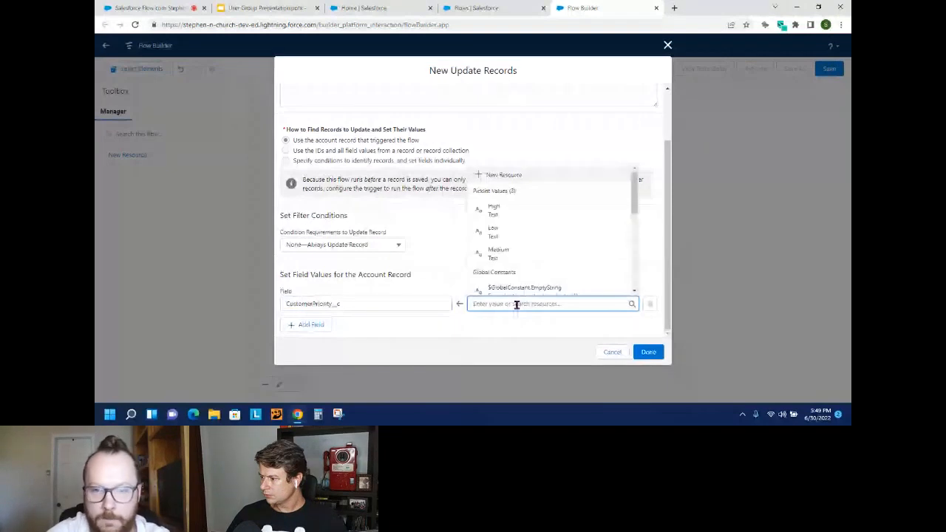
pyautogui.click(510, 210)
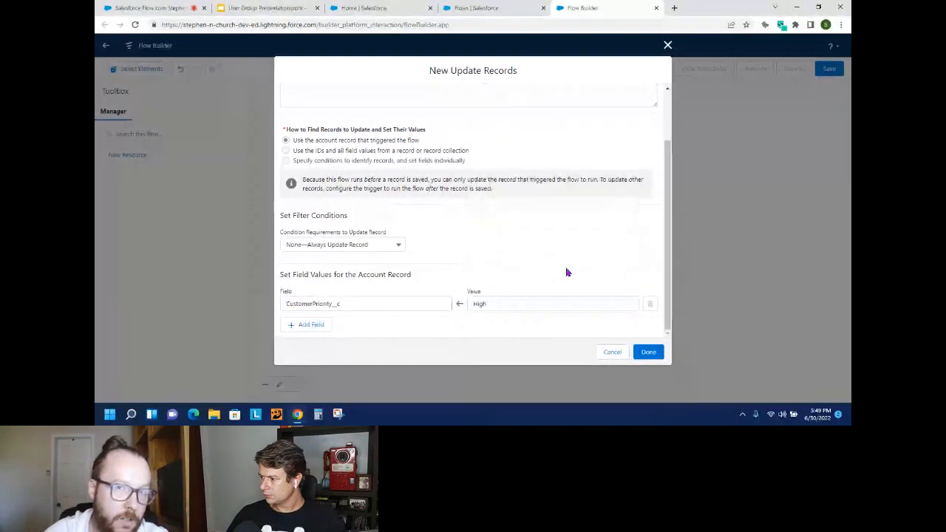
pyautogui.scroll(2, 567, 273)
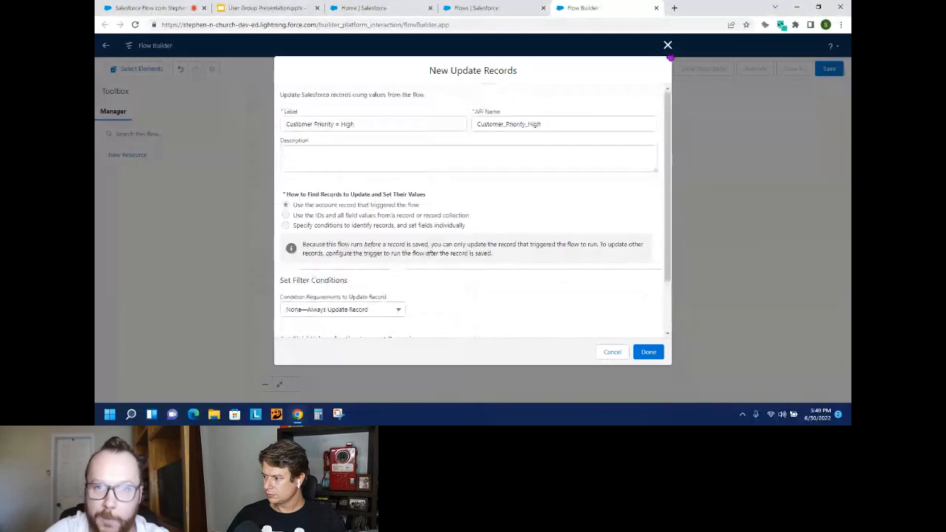
pyautogui.click(668, 46)
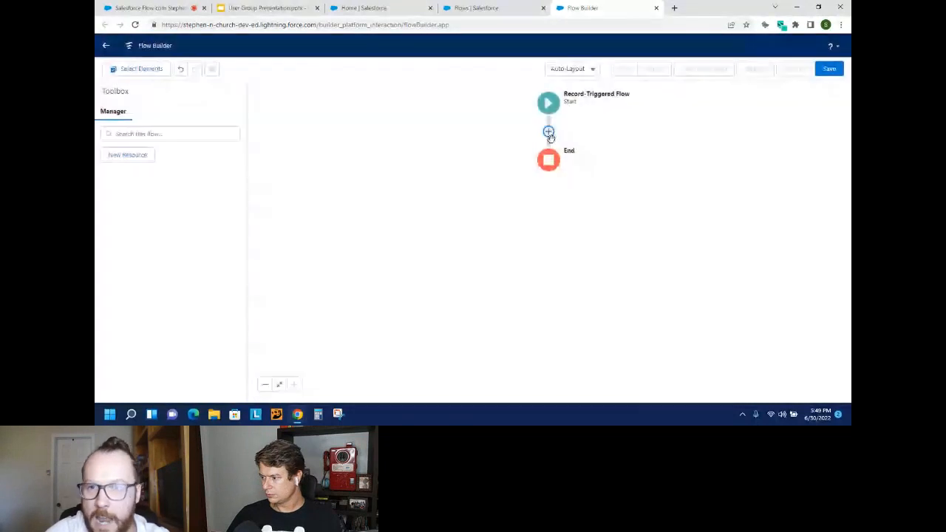
# Add an Assignment element labelled "Customer Priority = High" that sets $Record > Customer Priority with operator Equals and value High.
pyautogui.click(549, 133)
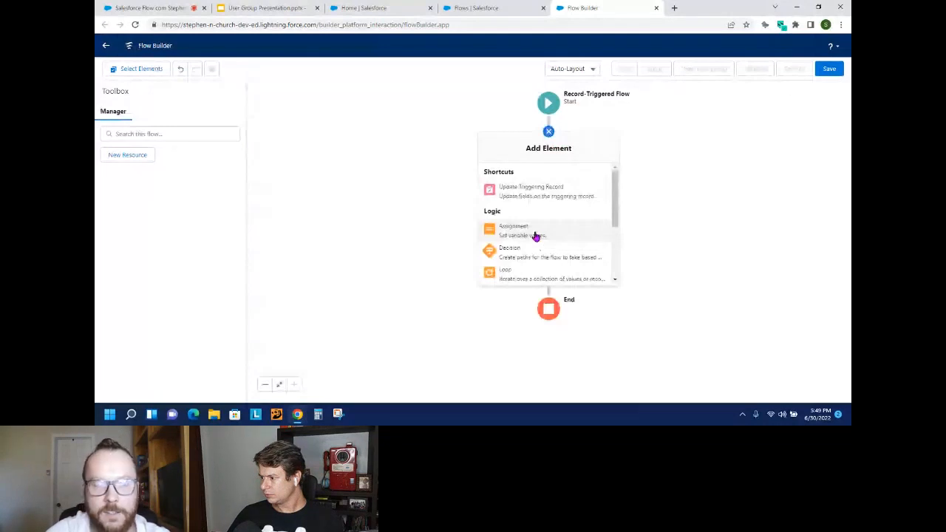
pyautogui.click(536, 236)
pyautogui.write('Customer Priority = High')
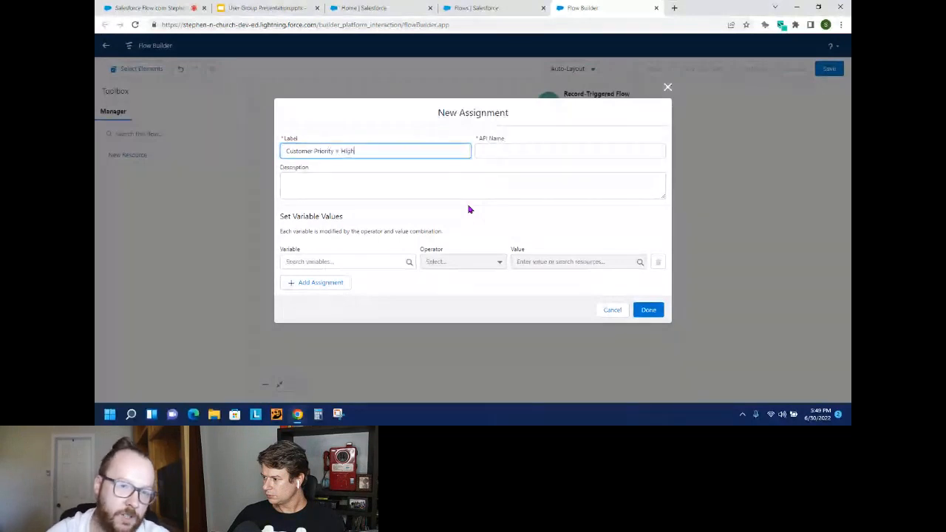
pyautogui.click(385, 262)
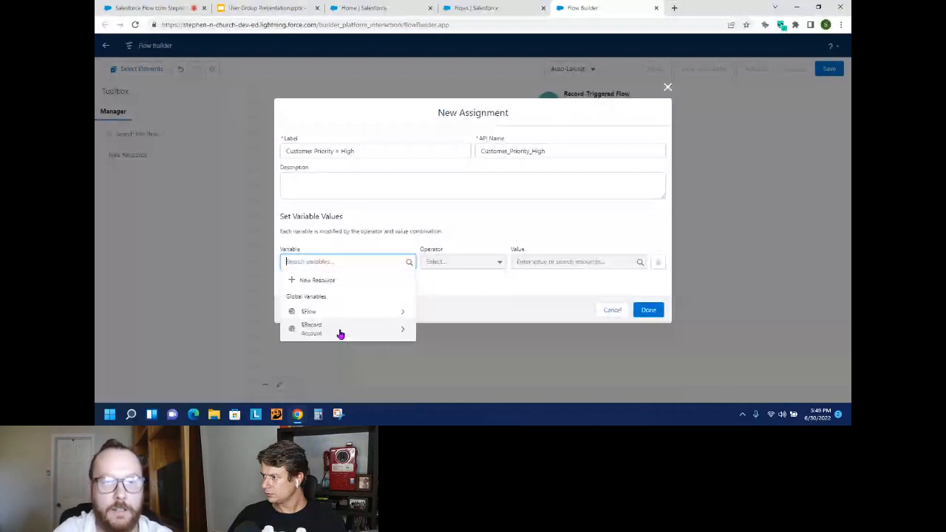
pyautogui.click(340, 329)
pyautogui.write('cust')
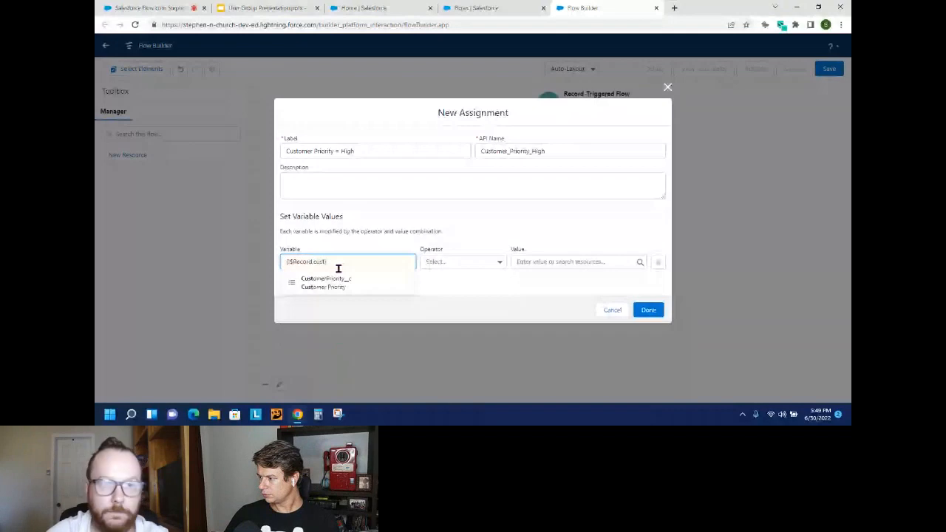
pyautogui.click(329, 282)
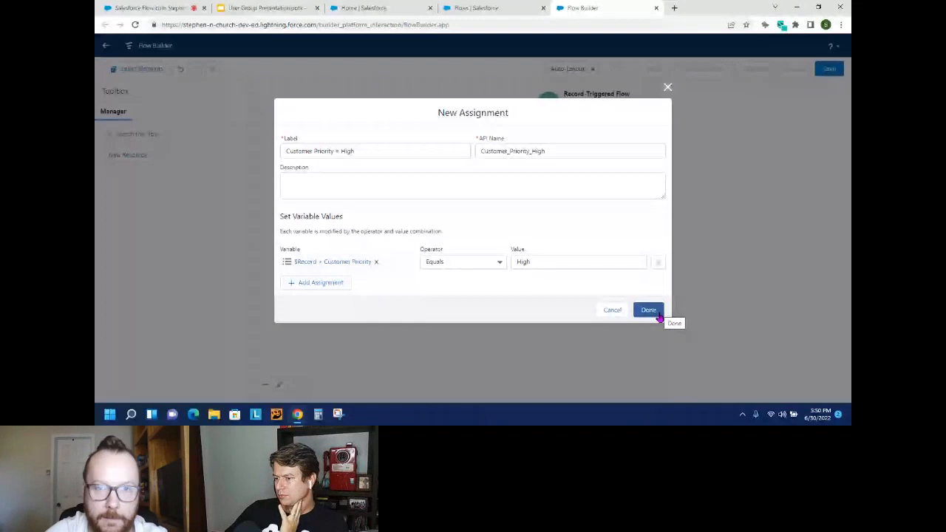
pyautogui.click(659, 316)
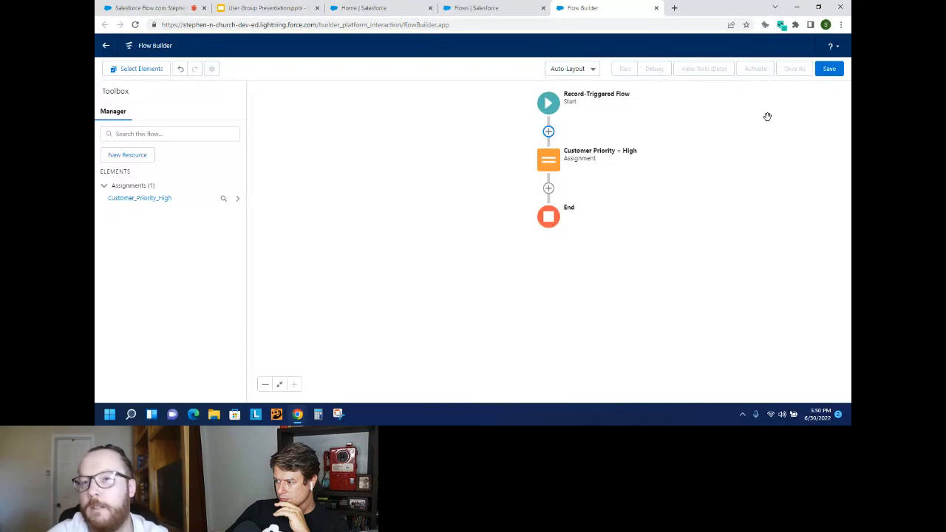
# Save the flow with the label "1st Demo Flow".
pyautogui.hotkey('ctrl', 's')
pyautogui.write('1st Demo F')
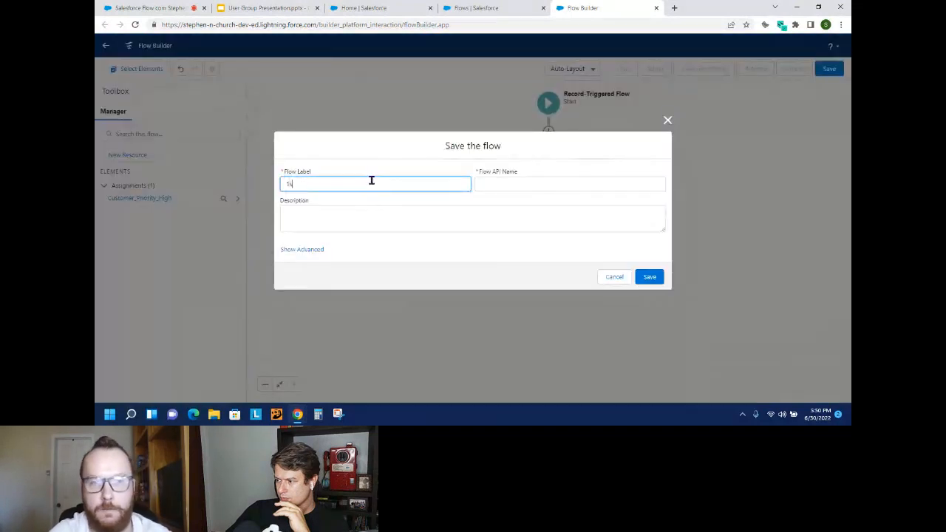
pyautogui.write('low')
pyautogui.press('Tab')
pyautogui.click(655, 282)
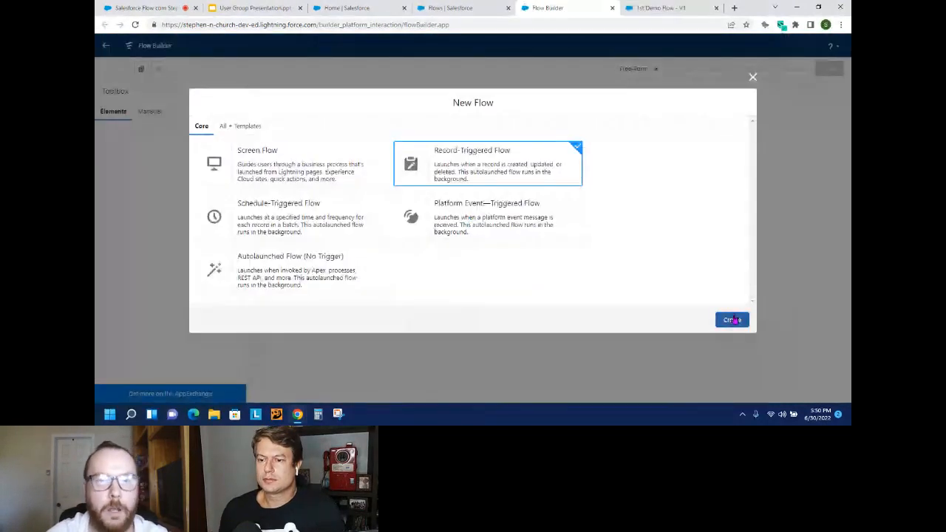
# Create a record-triggered flow on the Account object that triggers when a record is updated.
pyautogui.click(732, 319)
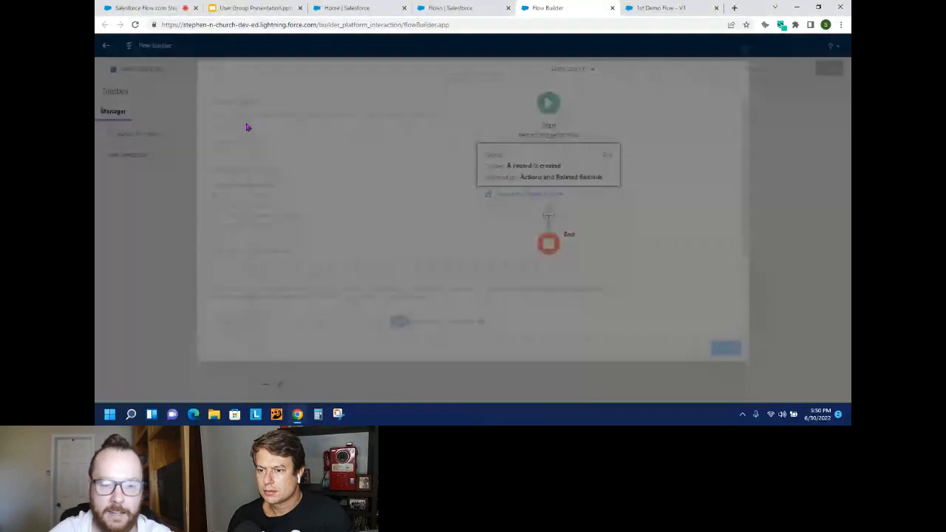
pyautogui.click(306, 138)
pyautogui.write('acc')
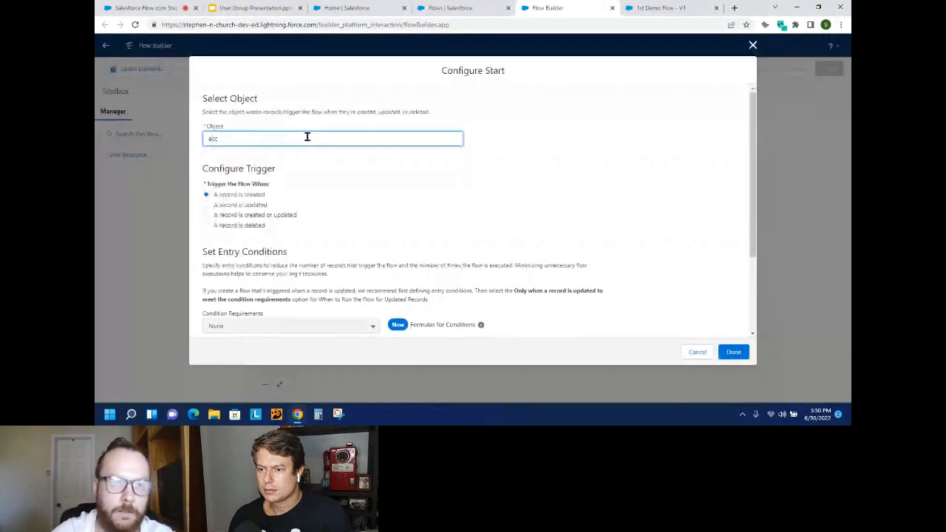
pyautogui.write('ou')
pyautogui.click(255, 173)
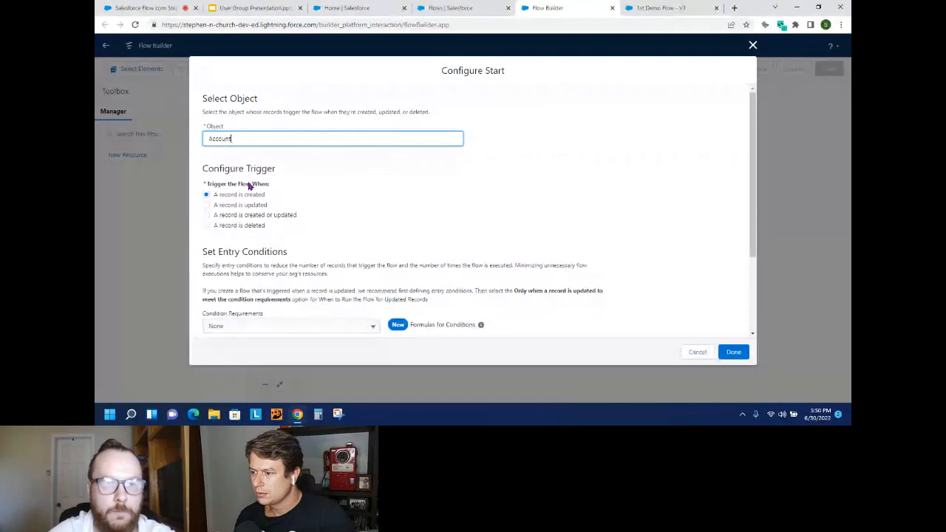
pyautogui.click(248, 202)
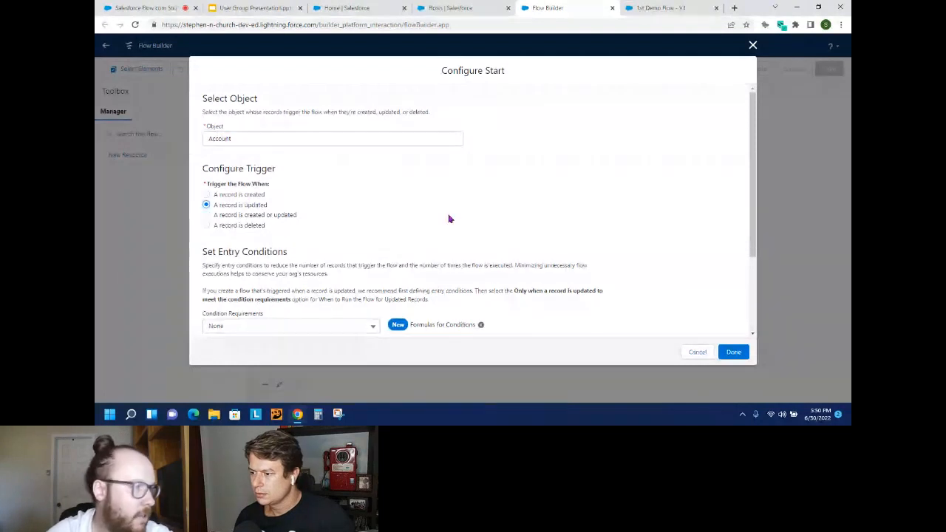
# Require all entry conditions to be met (AND) and set the first condition to Rating Equals Hot.
pyautogui.scroll(-3, 446, 215)
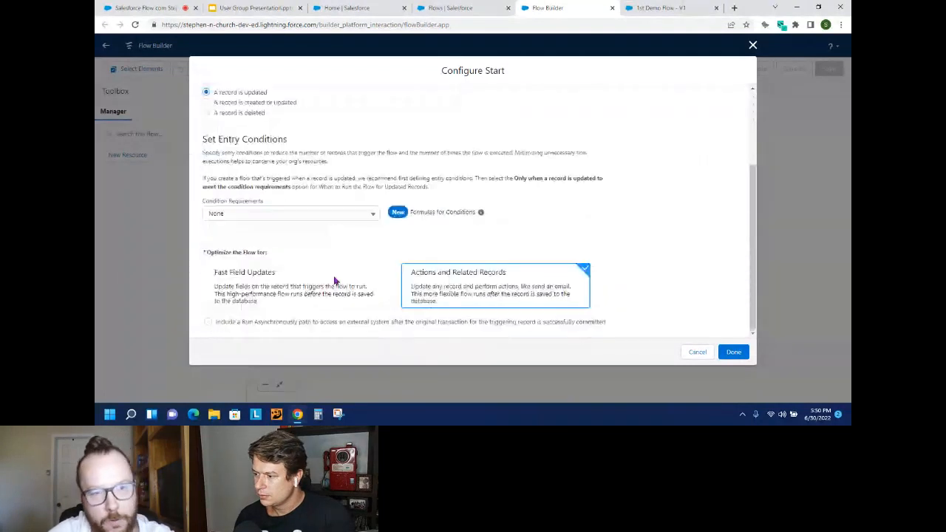
pyautogui.click(257, 217)
pyautogui.click(262, 249)
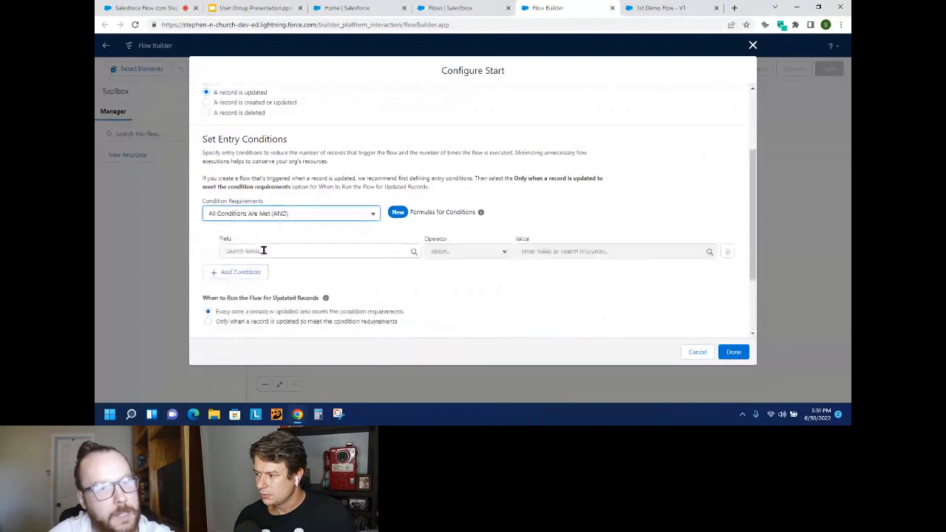
pyautogui.click(263, 250)
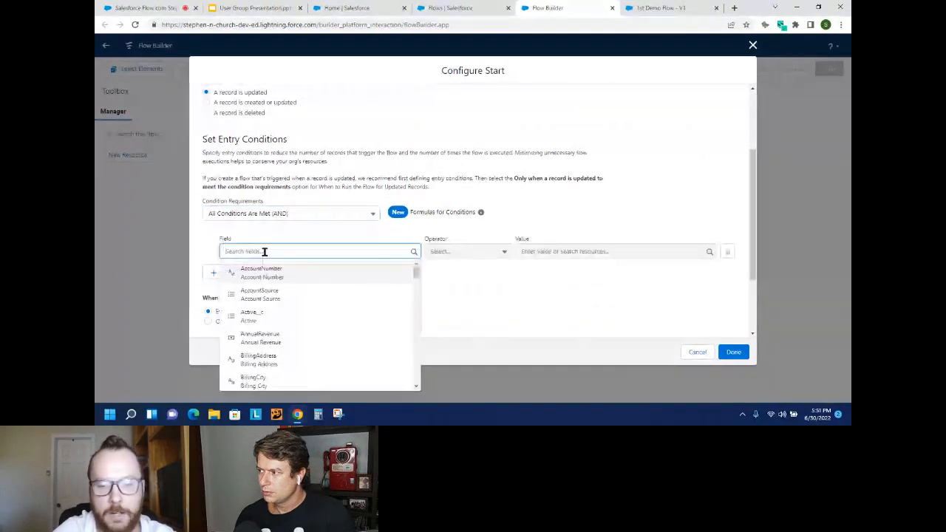
pyautogui.write('Rating')
pyautogui.click(262, 277)
pyautogui.click(545, 251)
pyautogui.click(550, 289)
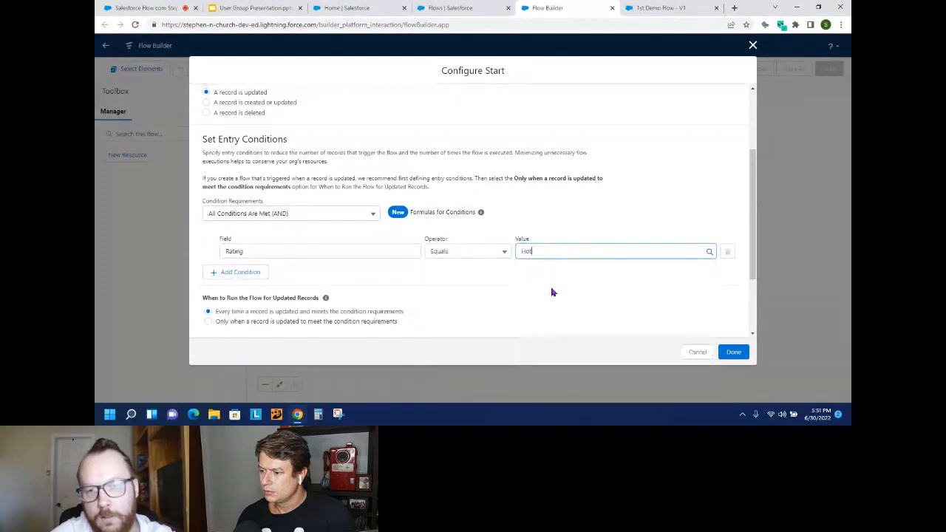
# Add a second entry condition where Rating Is Changed equals the global constant True.
pyautogui.click(234, 272)
pyautogui.click(275, 281)
pyautogui.write('rat')
pyautogui.click(255, 240)
pyautogui.click(449, 281)
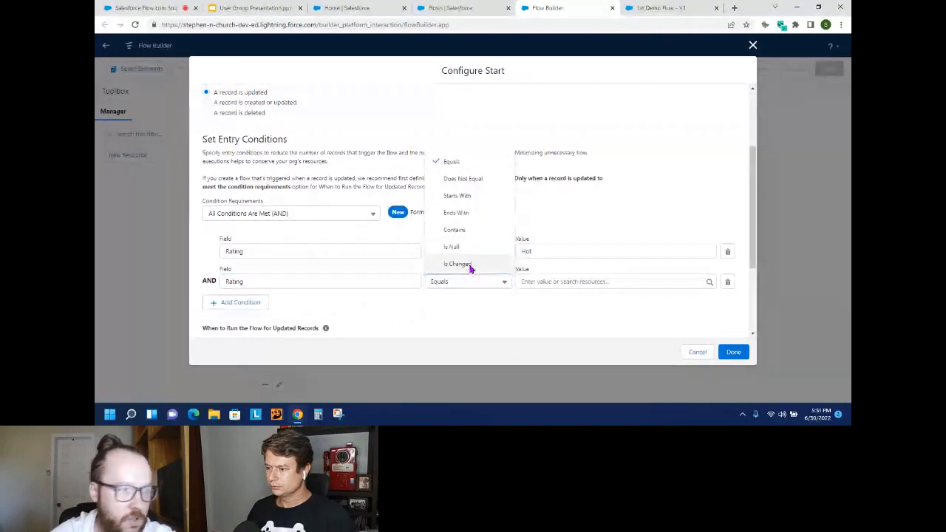
pyautogui.click(457, 264)
pyautogui.click(566, 281)
pyautogui.write('true')
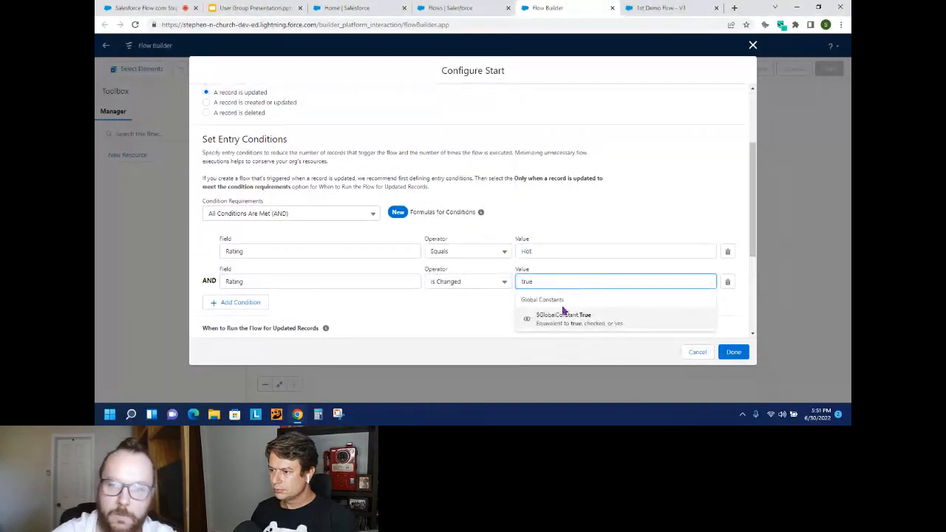
pyautogui.click(570, 312)
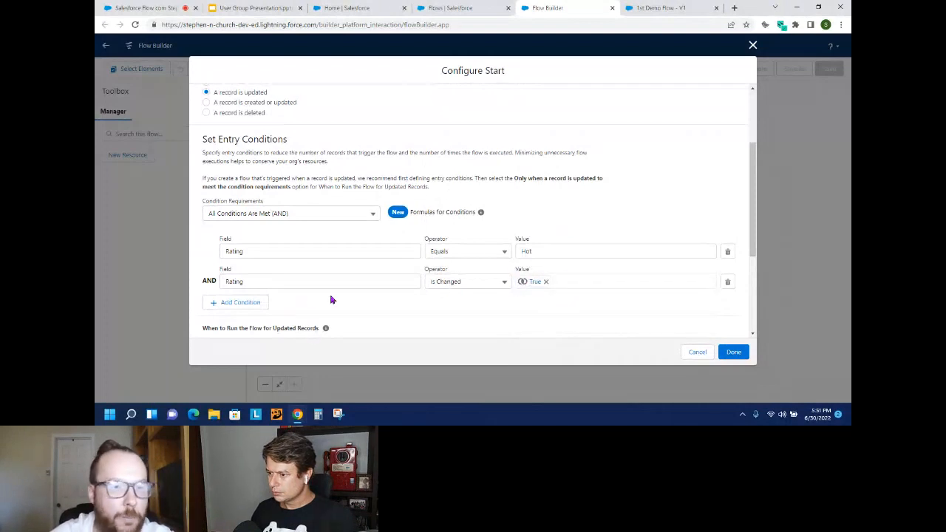
pyautogui.scroll(-2, 331, 299)
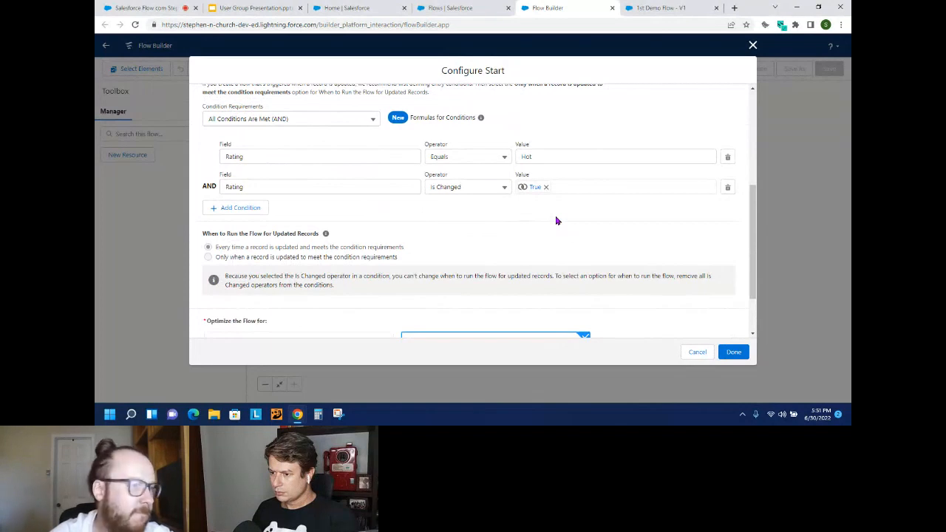
pyautogui.scroll(-1, 557, 221)
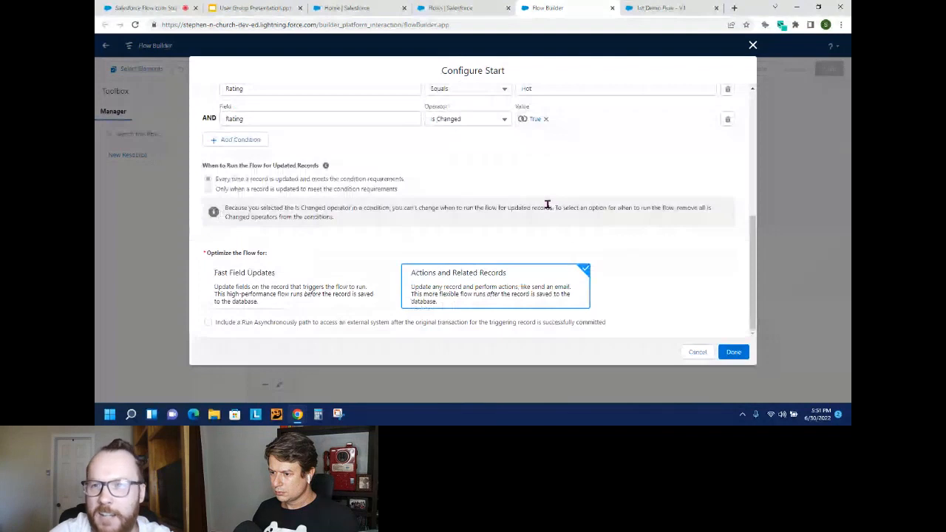
# Review the 1st Demo Flow, the live session's chat, and the slide describing the before-save and after-save use case.
pyautogui.click(671, 7)
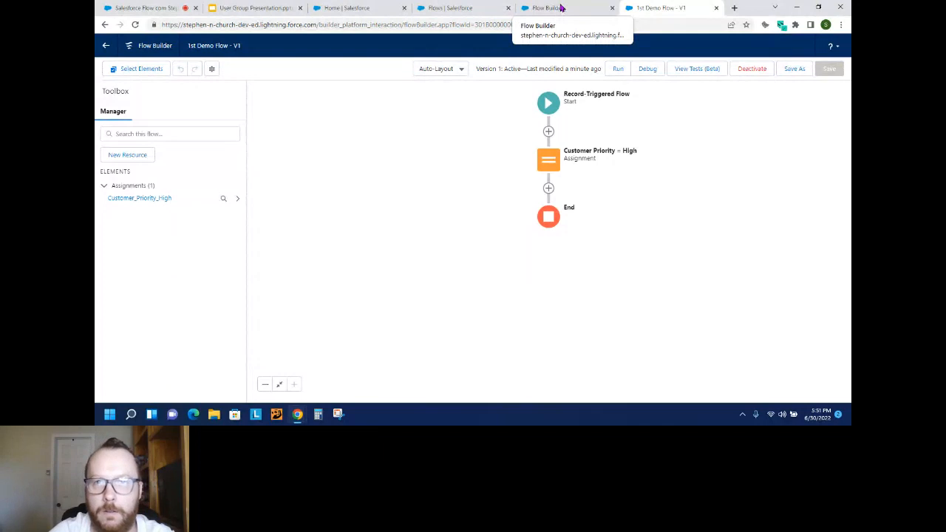
pyautogui.click(161, 9)
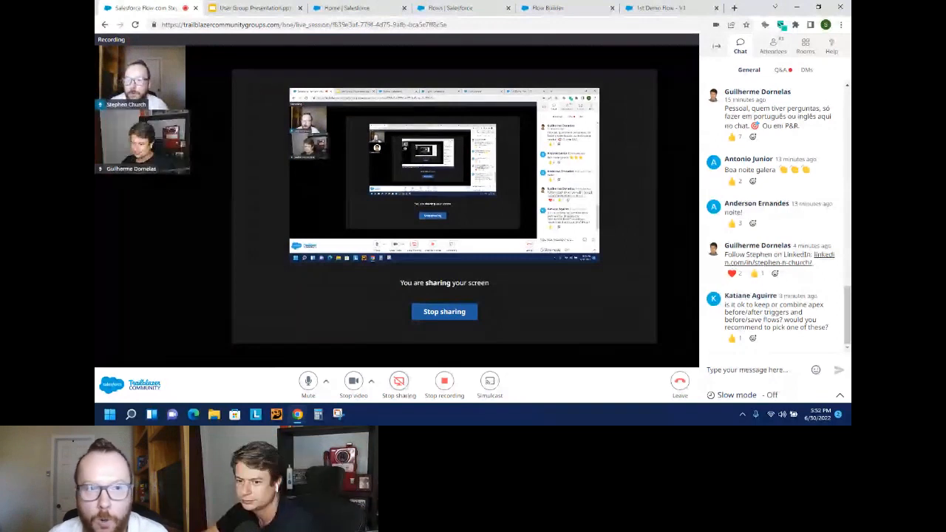
pyautogui.click(271, 8)
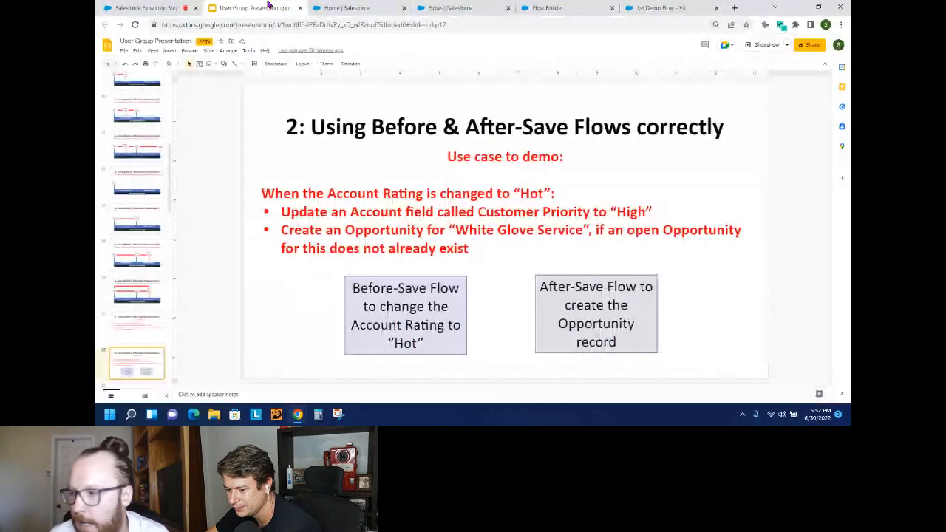
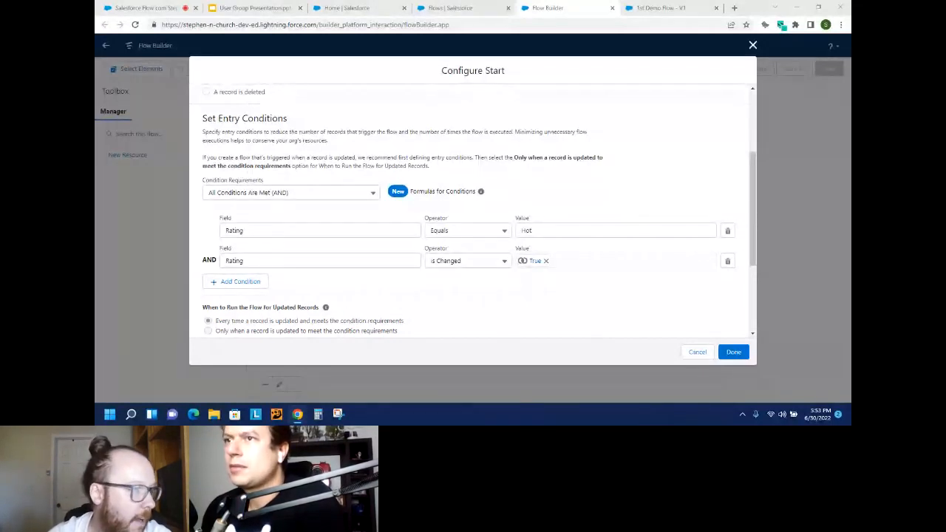
# Apply the start configuration optimized for Actions and Related Records, and start a Get Records element on the Run Immediately path.
pyautogui.scroll(-3, 592, 259)
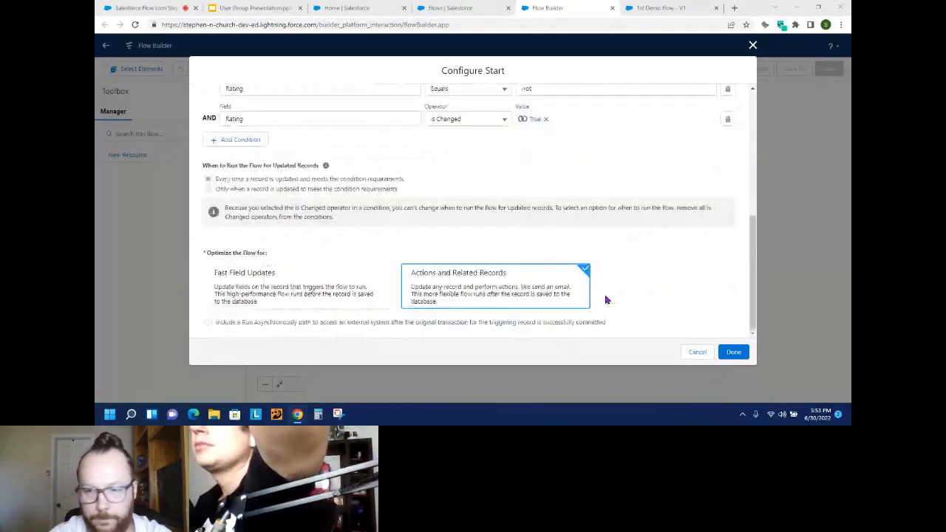
pyautogui.click(733, 352)
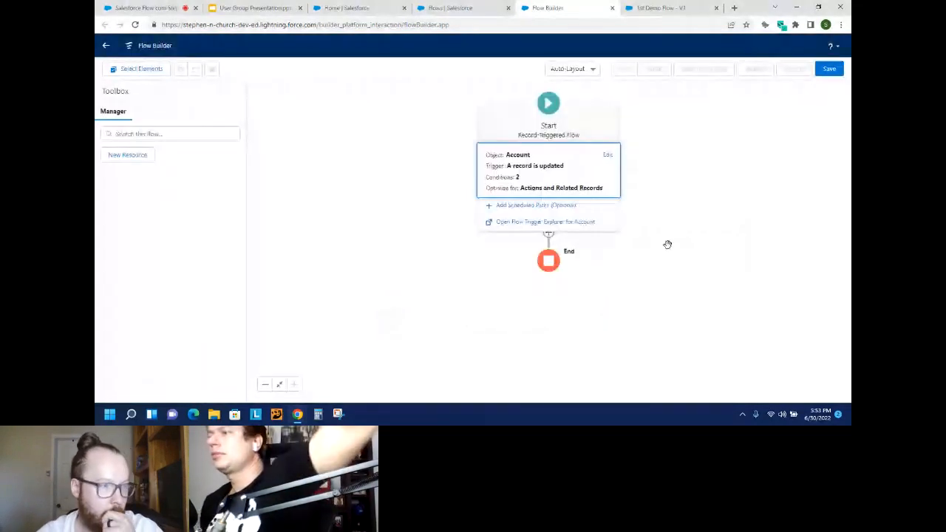
pyautogui.click(549, 235)
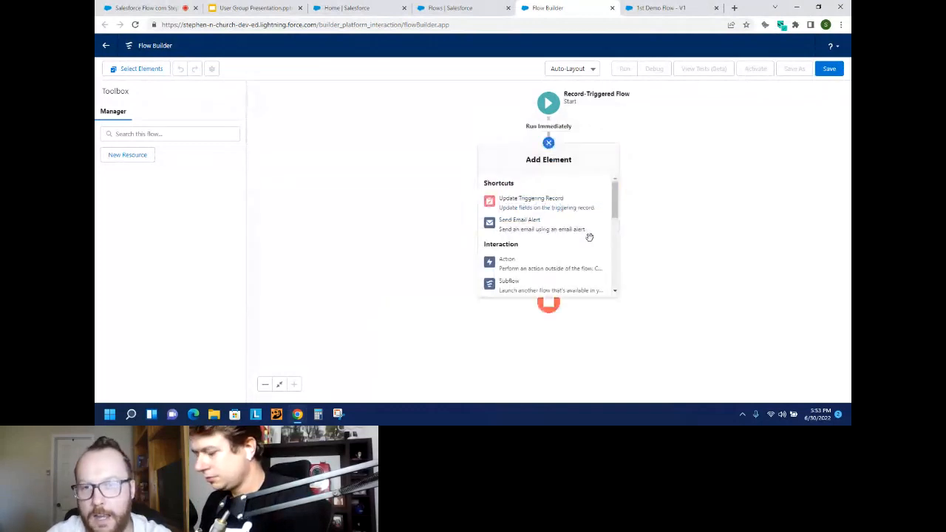
pyautogui.scroll(-5, 589, 237)
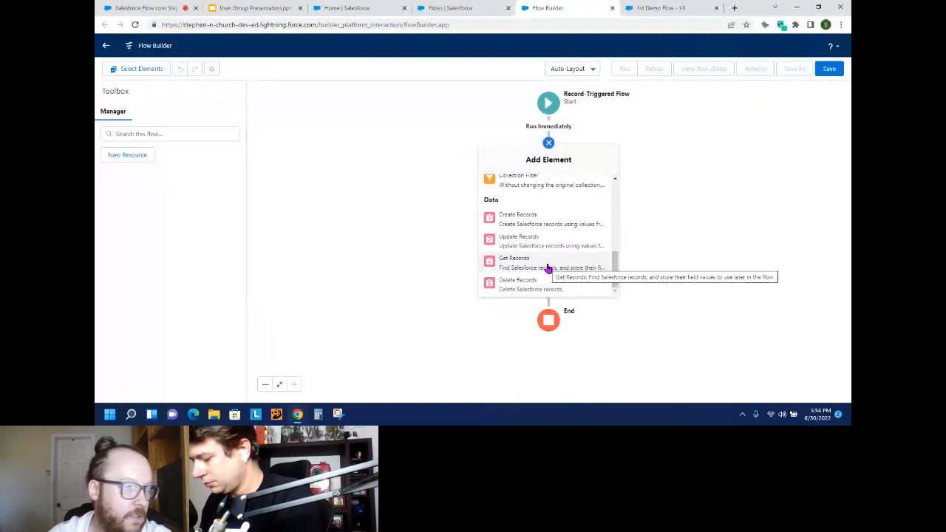
pyautogui.click(548, 265)
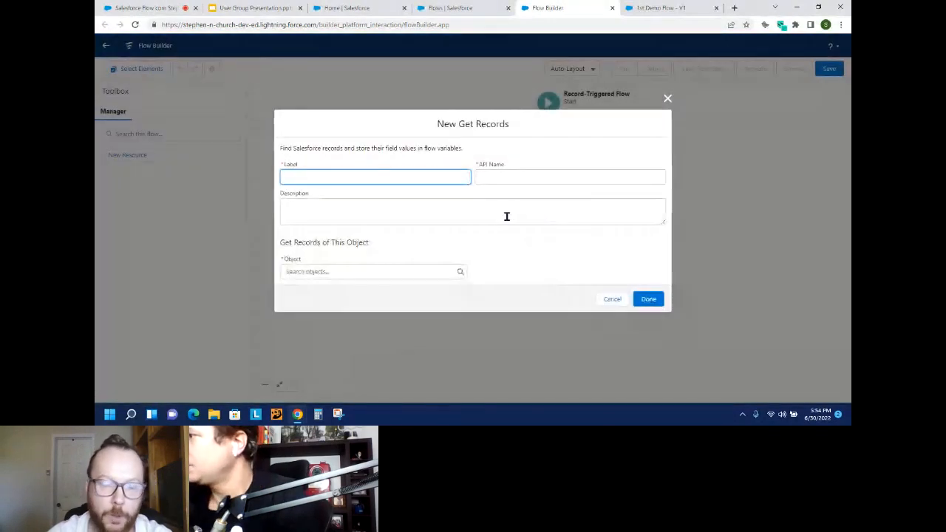
# Label the Get Records element "Existing Opp For Service" and set its object to Opportunity.
pyautogui.write('Exist')
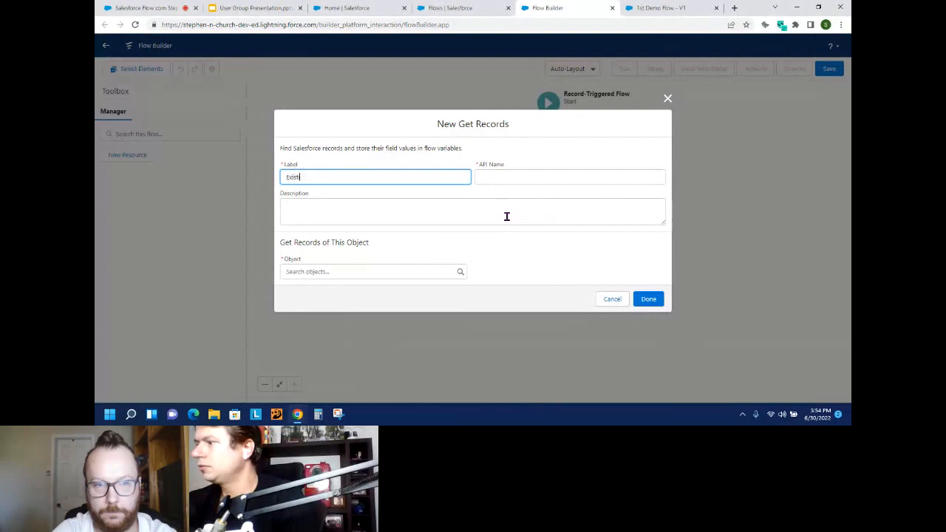
pyautogui.write('ing Opp For Service')
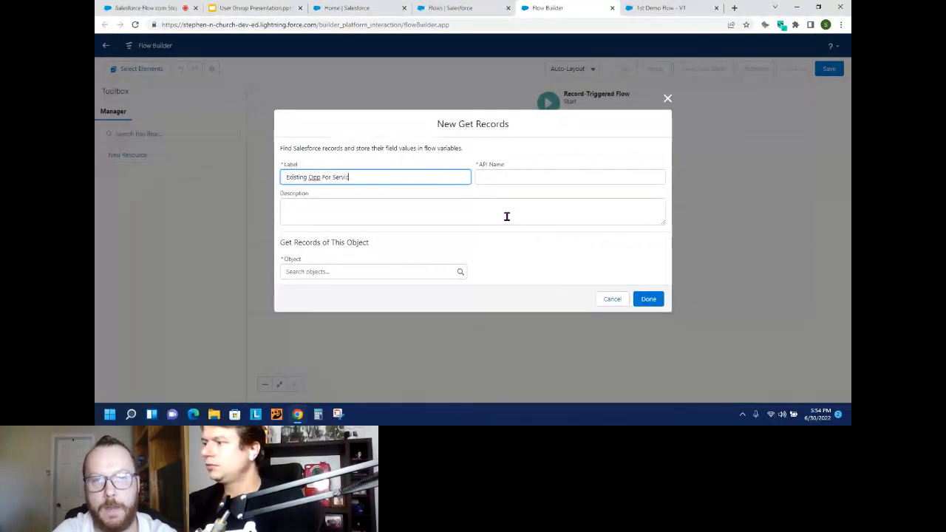
pyautogui.click(411, 272)
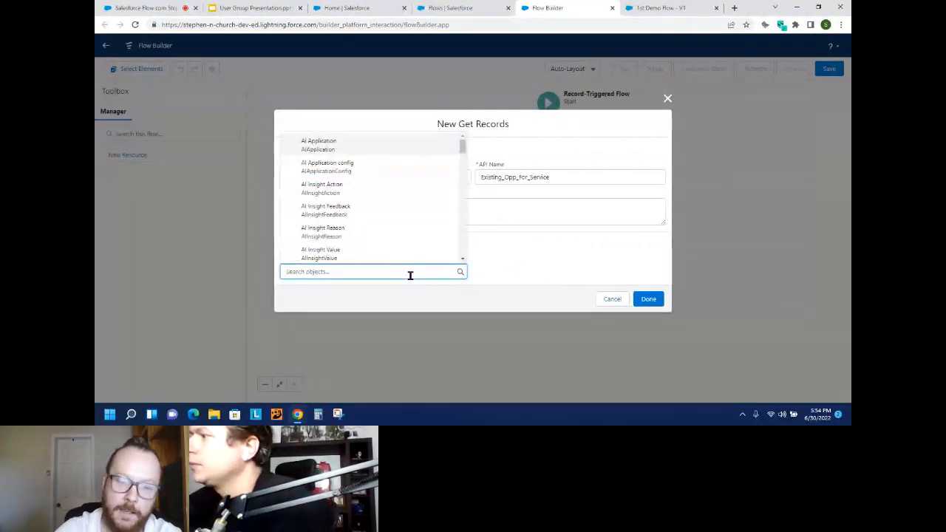
pyautogui.write('Oppo')
pyautogui.click(337, 145)
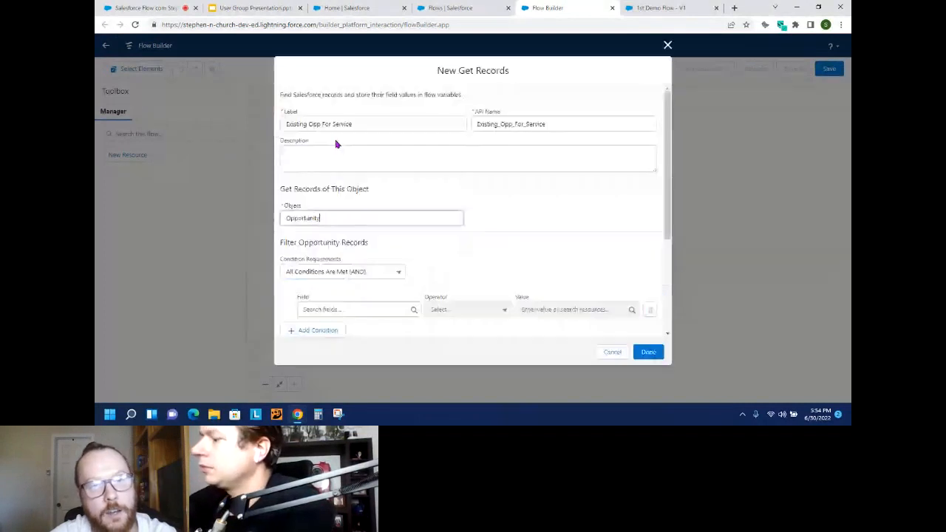
pyautogui.click(538, 241)
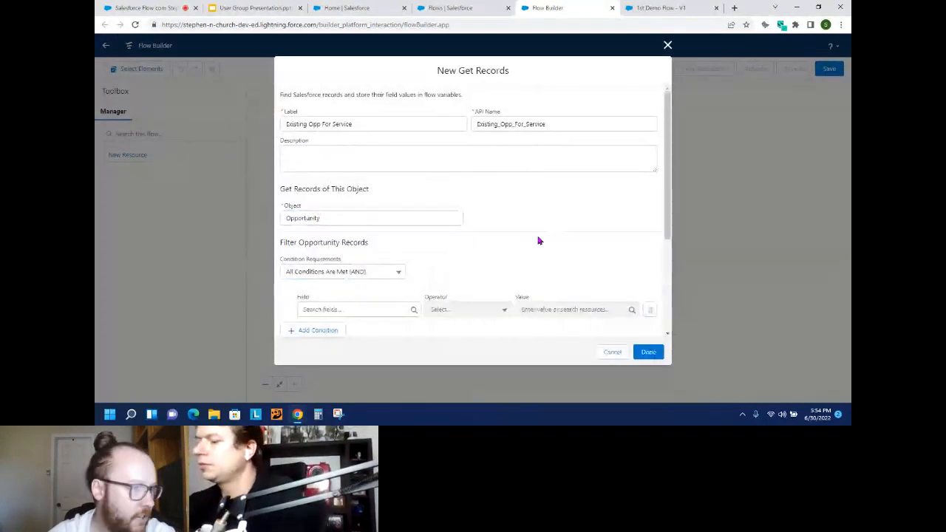
# Filter the Opportunity records by AccountId Equals $Record > Account ID.
pyautogui.scroll(-1, 330, 213)
pyautogui.click(330, 215)
pyautogui.write('acco')
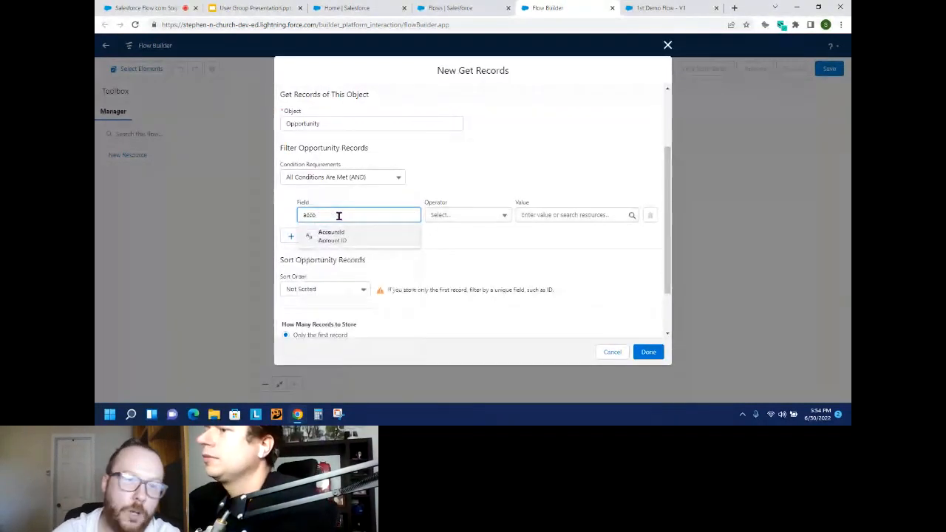
pyautogui.click(354, 238)
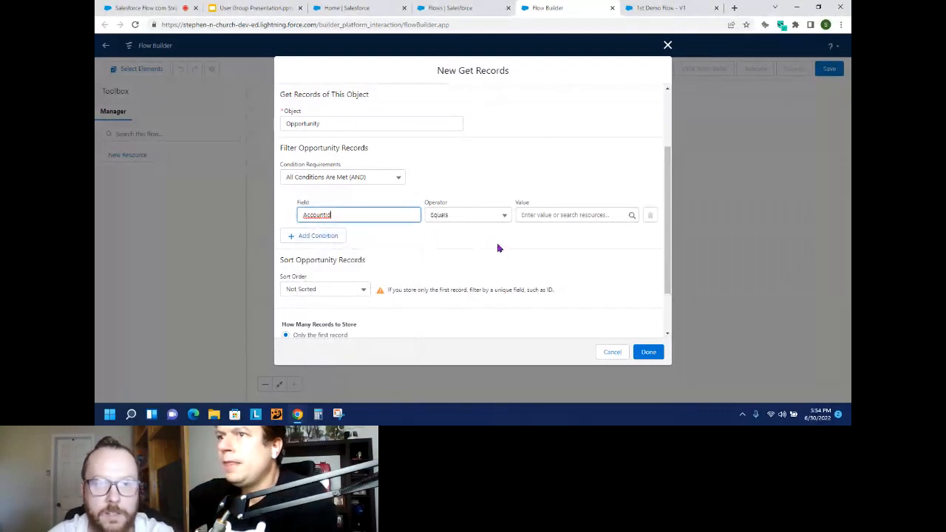
pyautogui.click(564, 215)
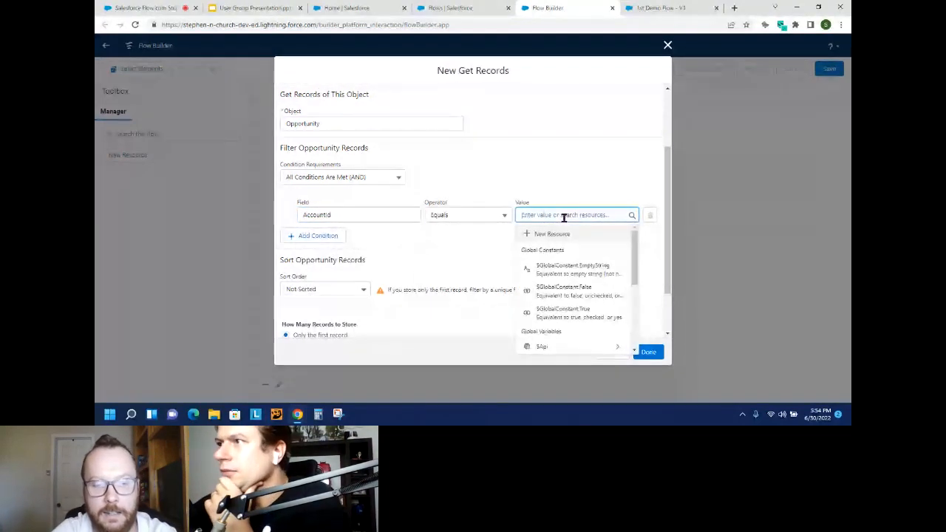
pyautogui.write('$Record')
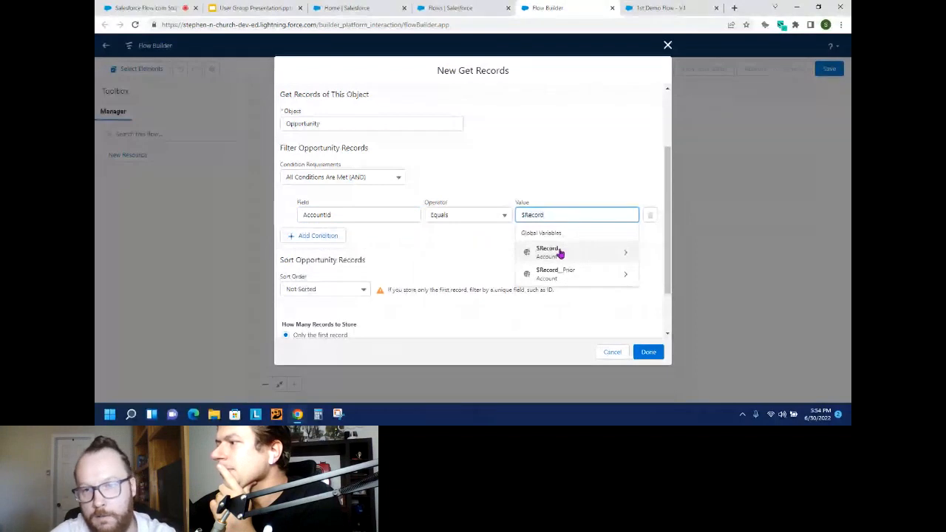
pyautogui.click(560, 252)
pyautogui.scroll(-10, 560, 253)
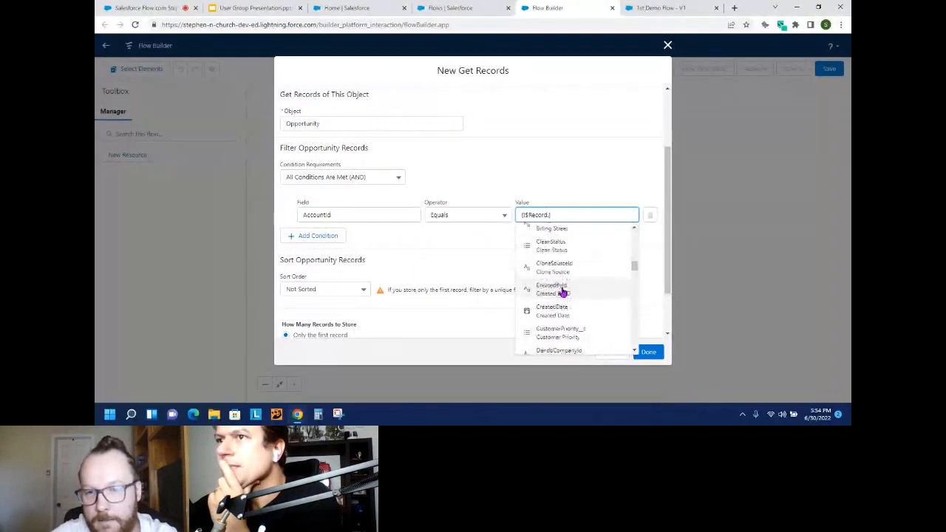
pyautogui.scroll(5, 562, 294)
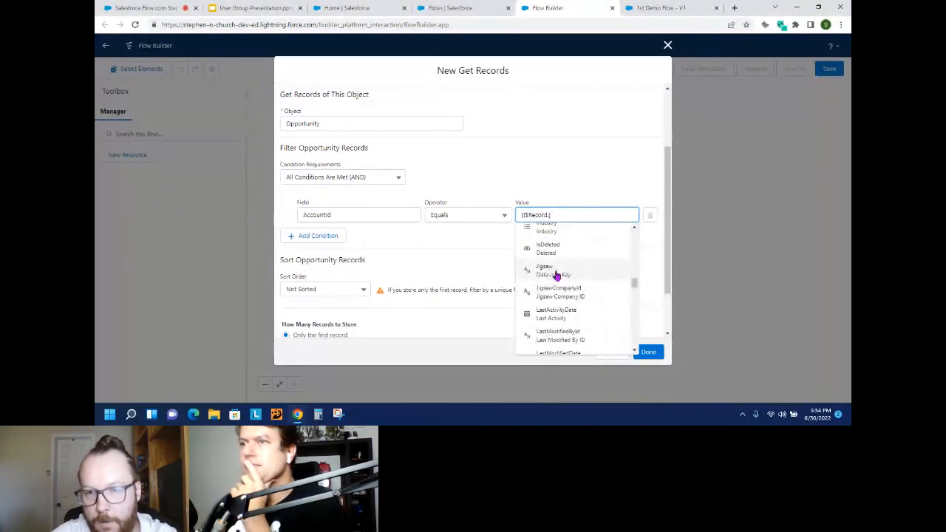
pyautogui.click(558, 257)
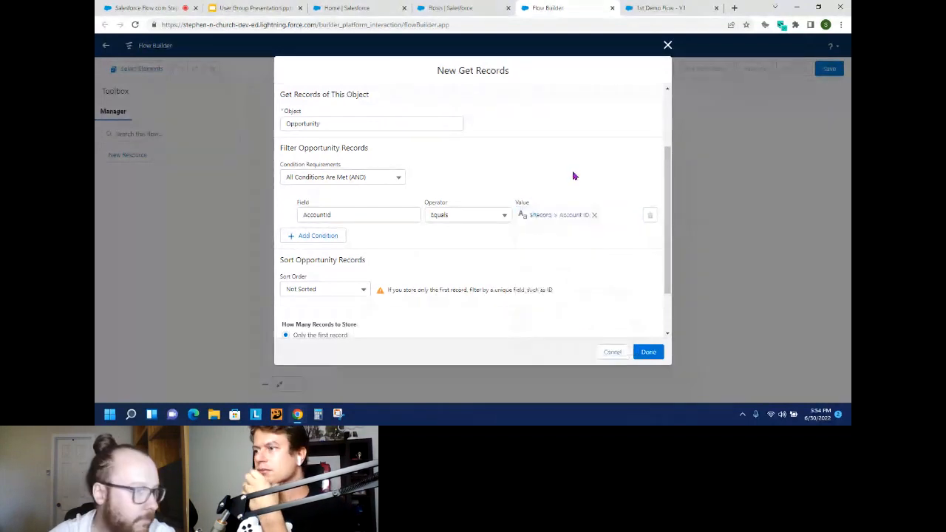
# Add a second Opportunity filter condition: Name Contains White Glove Service.
pyautogui.click(317, 237)
pyautogui.click(344, 245)
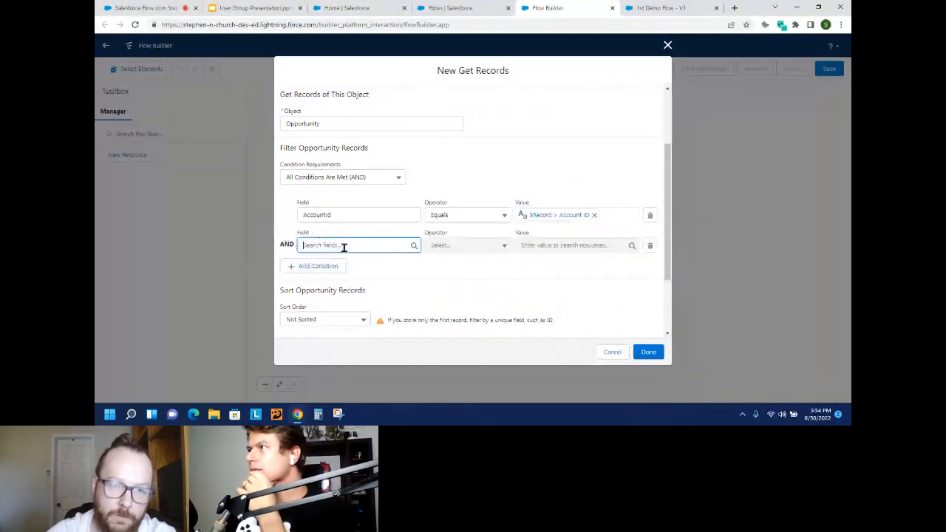
pyautogui.write('Name')
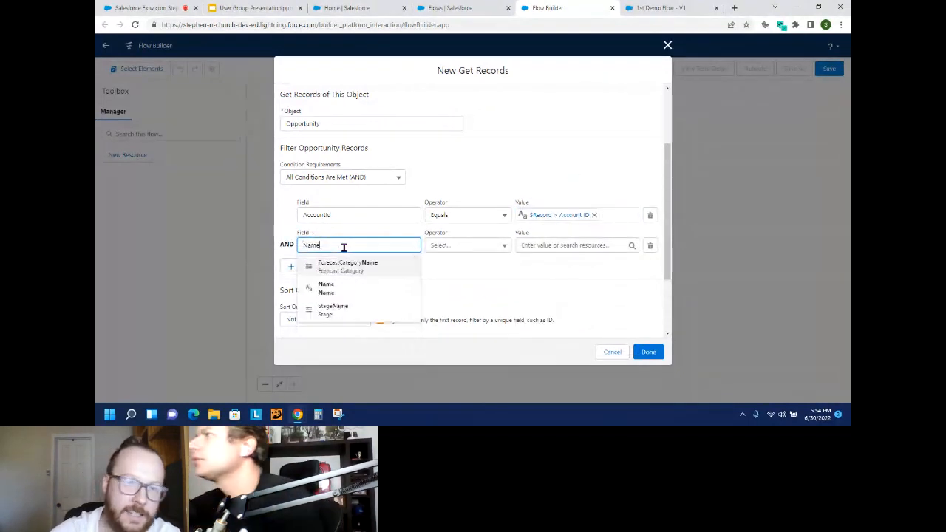
pyautogui.click(362, 290)
pyautogui.click(470, 245)
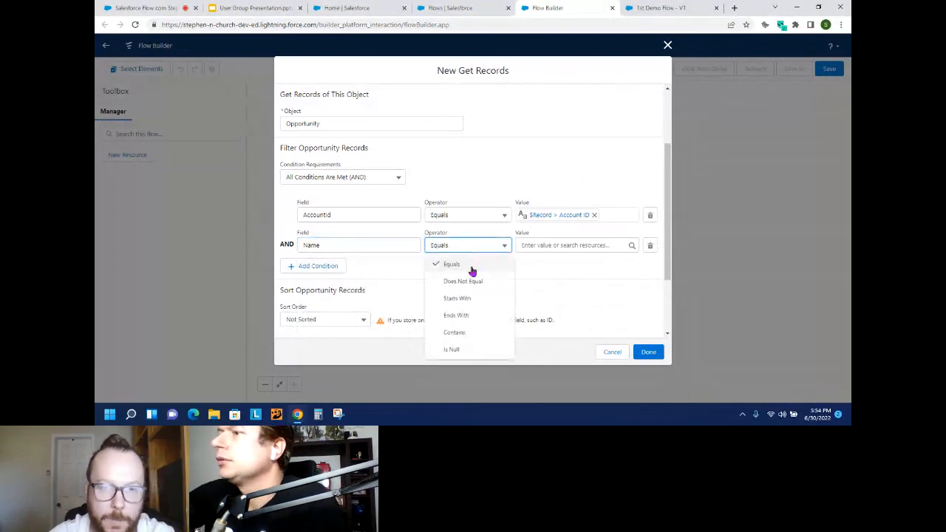
pyautogui.click(461, 332)
pyautogui.click(545, 247)
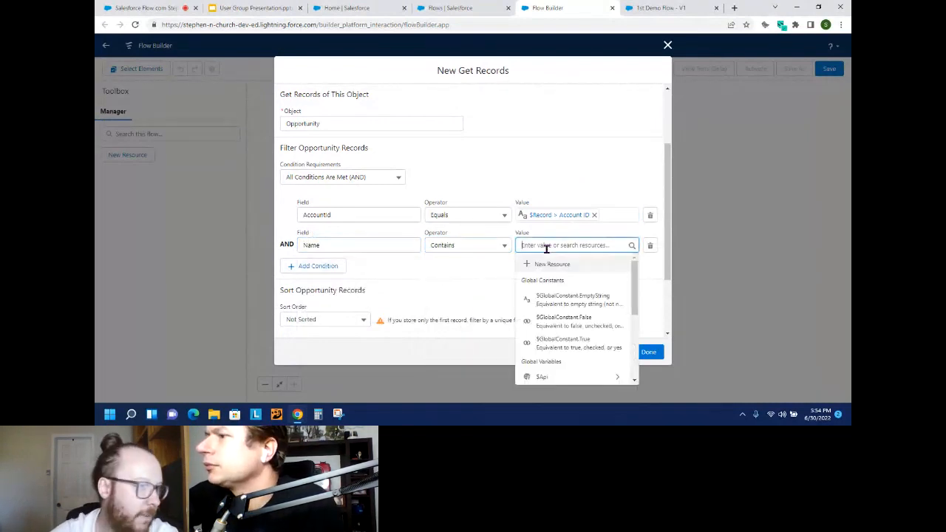
pyautogui.write('W')
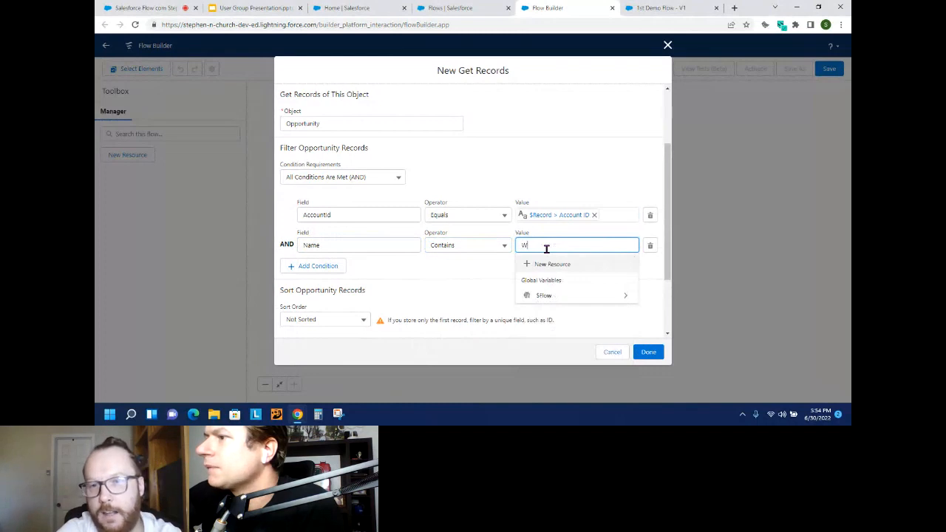
pyautogui.write('hite Glove Service')
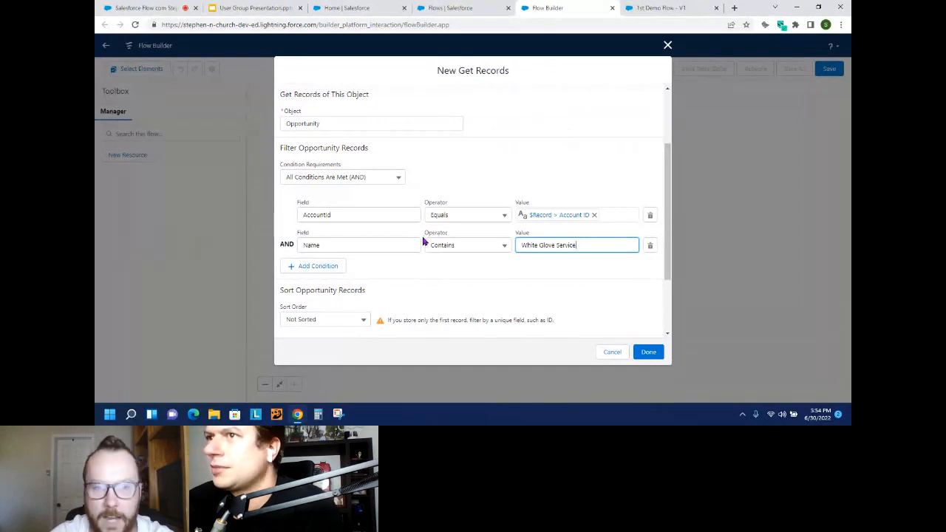
# Add a third Opportunity filter condition: StageName Does Not Equal Closed Won.
pyautogui.click(318, 266)
pyautogui.click(329, 275)
pyautogui.write('statu')
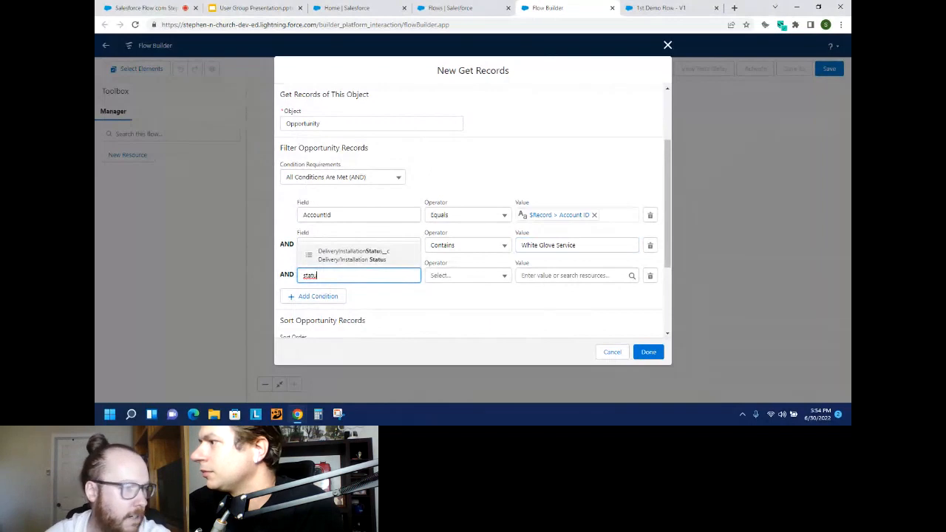
pyautogui.write('s')
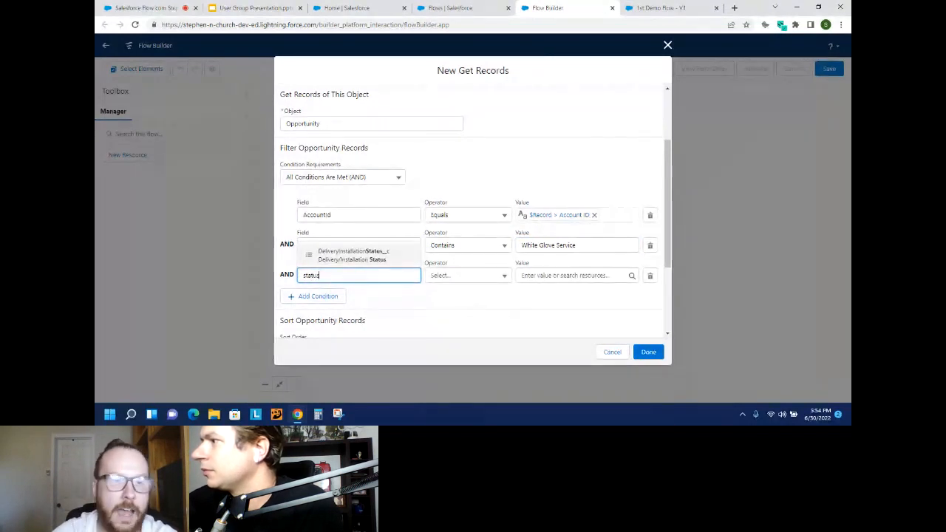
pyautogui.press('BackSpace')
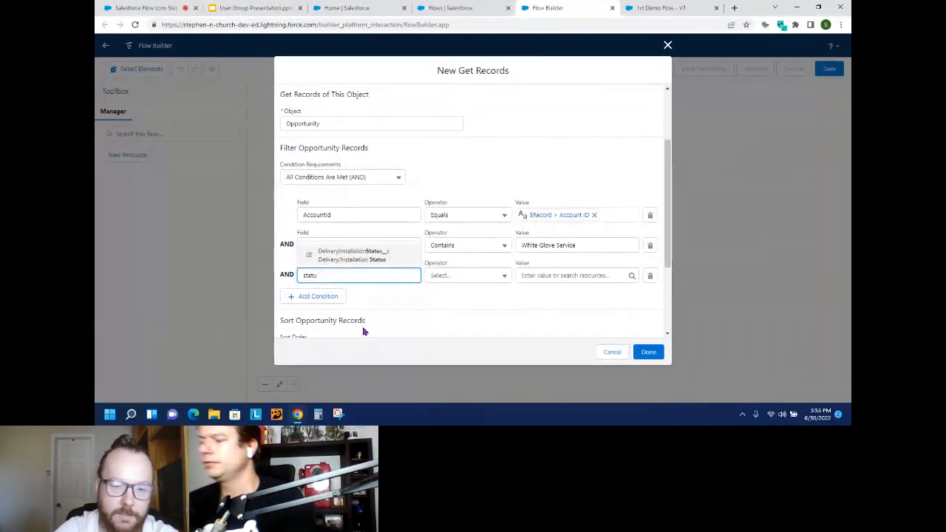
pyautogui.press('BackSpace')
pyautogui.press('BackSpace')
pyautogui.write('ge')
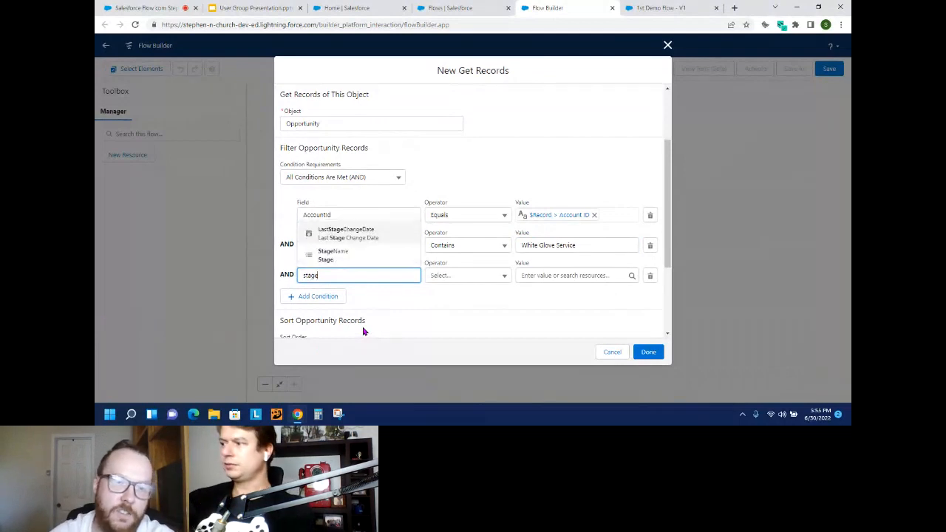
pyautogui.click(329, 255)
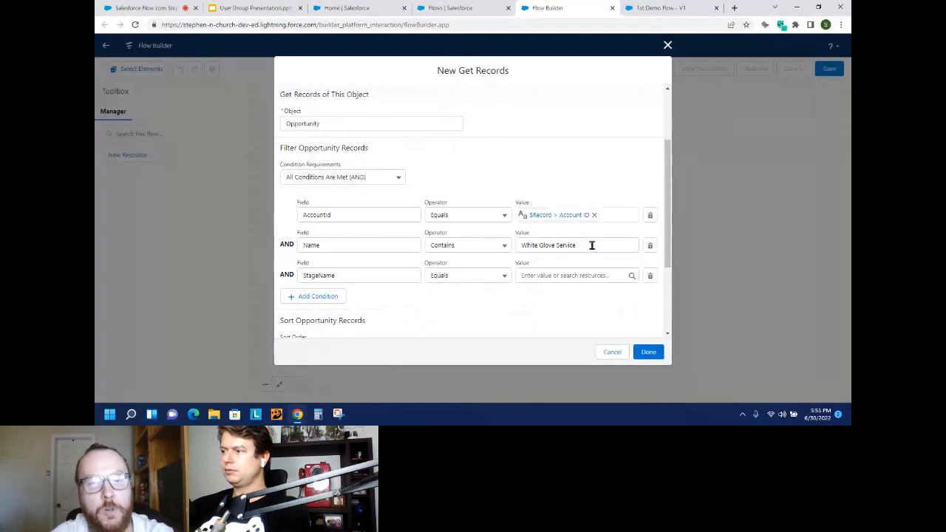
pyautogui.click(465, 276)
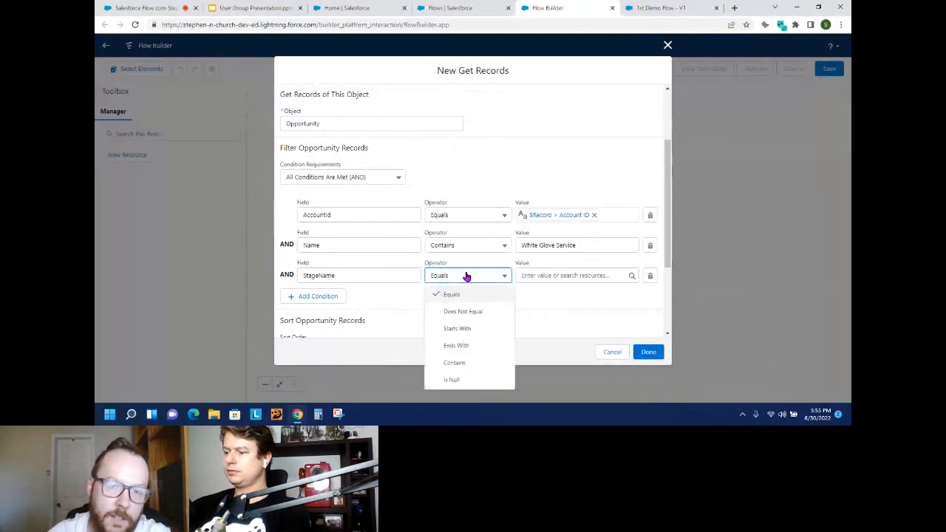
pyautogui.click(476, 313)
pyautogui.click(552, 275)
pyautogui.write('Close')
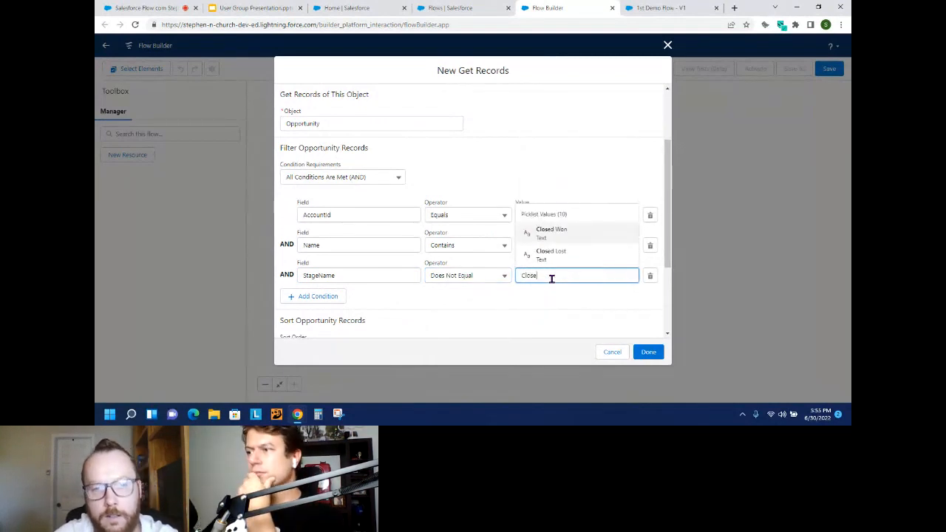
pyautogui.click(552, 231)
# Add a fourth Opportunity filter condition: StageName Does Not Equal Closed Lost.
pyautogui.click(318, 296)
pyautogui.click(321, 305)
pyautogui.write('sta')
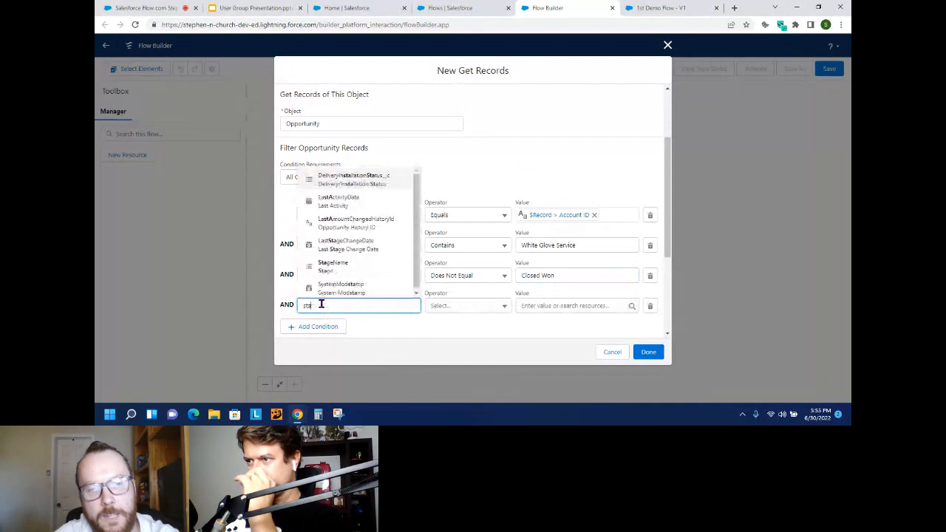
pyautogui.click(333, 266)
pyautogui.click(473, 305)
pyautogui.click(463, 219)
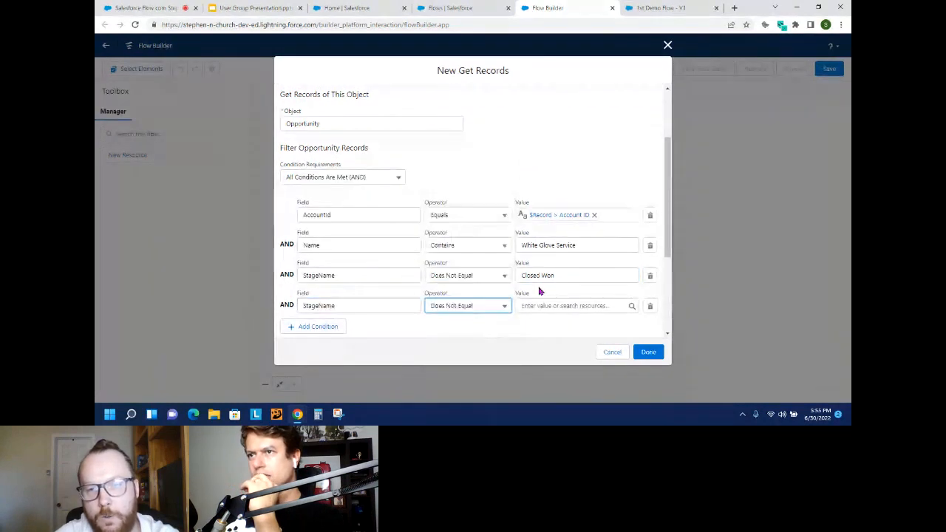
pyautogui.click(542, 304)
pyautogui.write('Close')
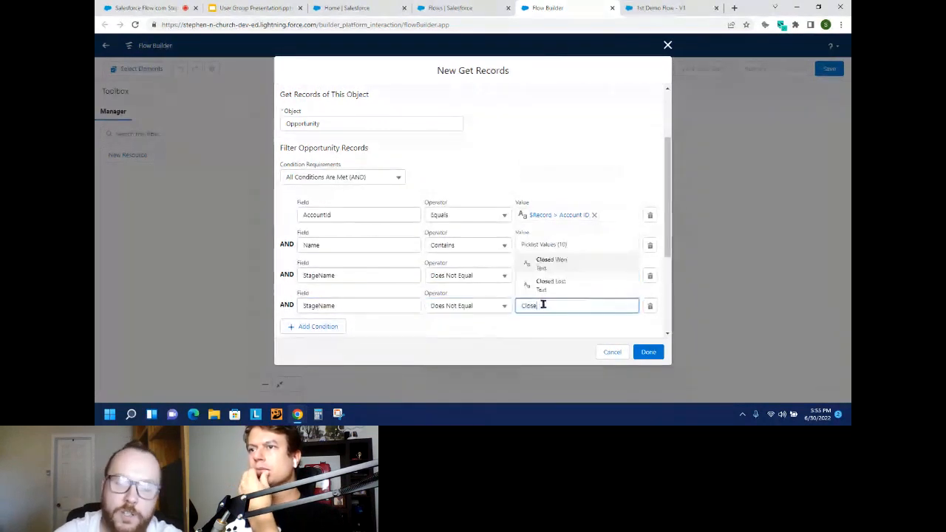
pyautogui.click(547, 283)
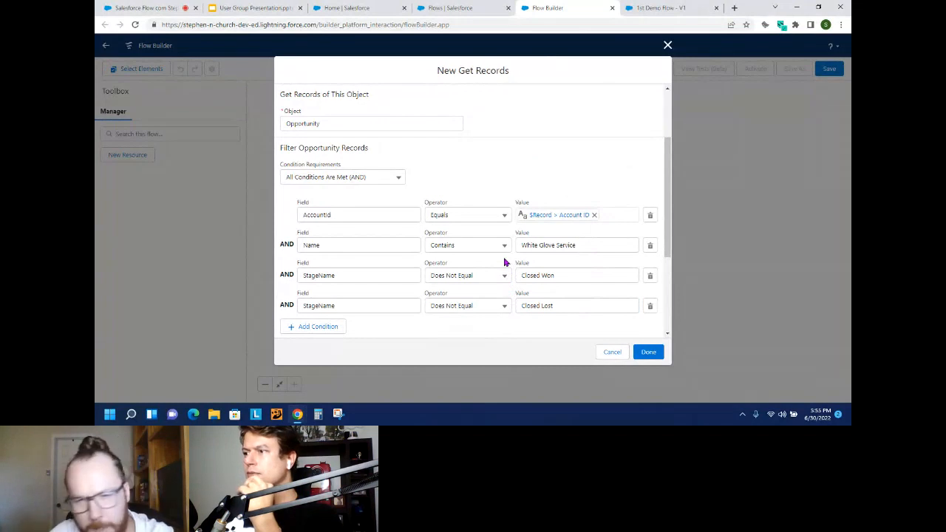
# Set the Get Records element to store all records and finish creating it.
pyautogui.scroll(-1, 505, 262)
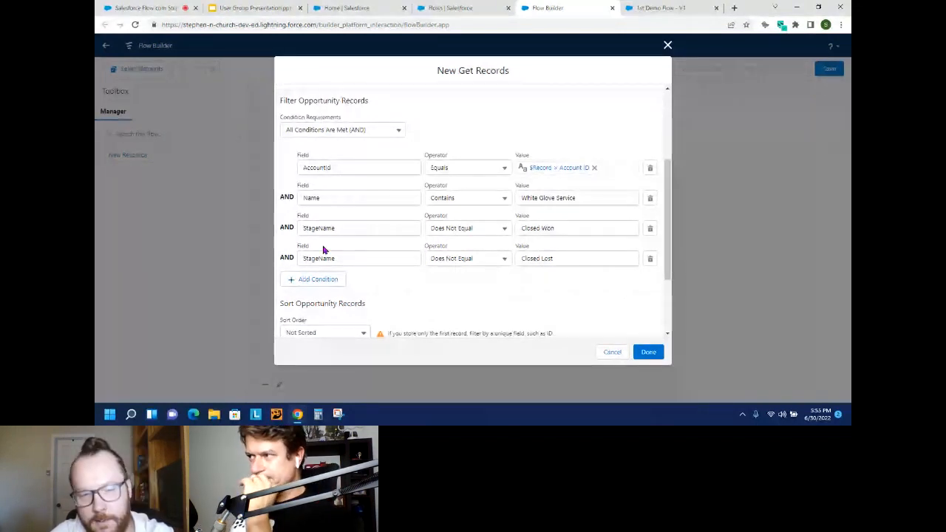
pyautogui.scroll(-1, 485, 329)
pyautogui.scroll(-1, 482, 310)
pyautogui.scroll(1, 481, 281)
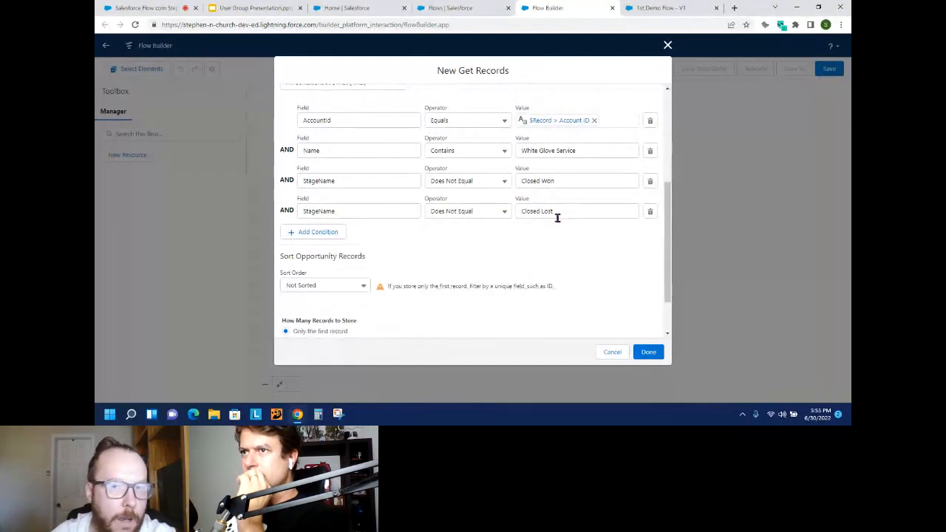
pyautogui.scroll(1, 559, 222)
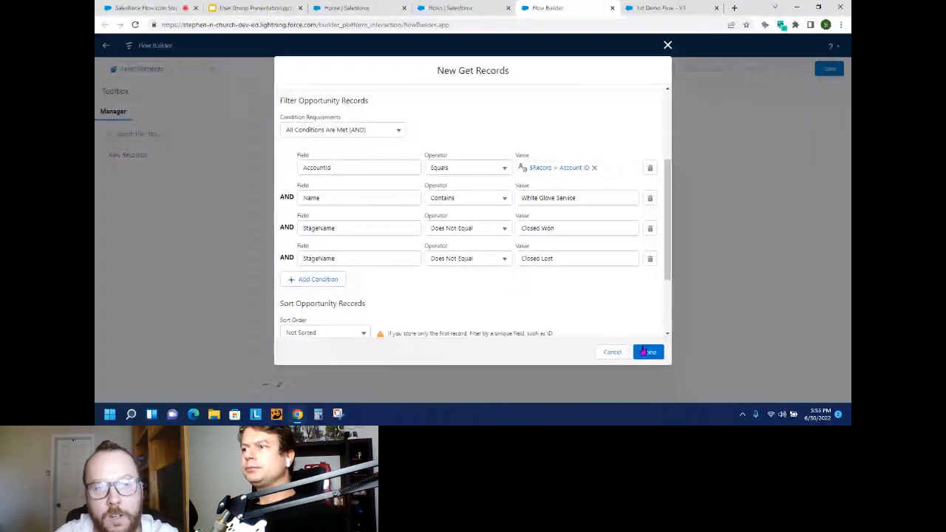
pyautogui.scroll(-2, 328, 306)
pyautogui.click(314, 296)
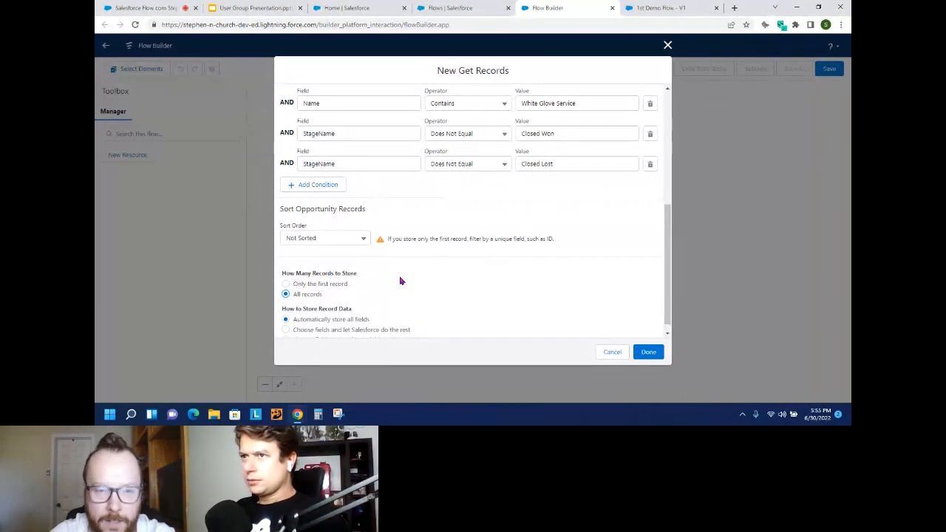
pyautogui.scroll(-1, 392, 311)
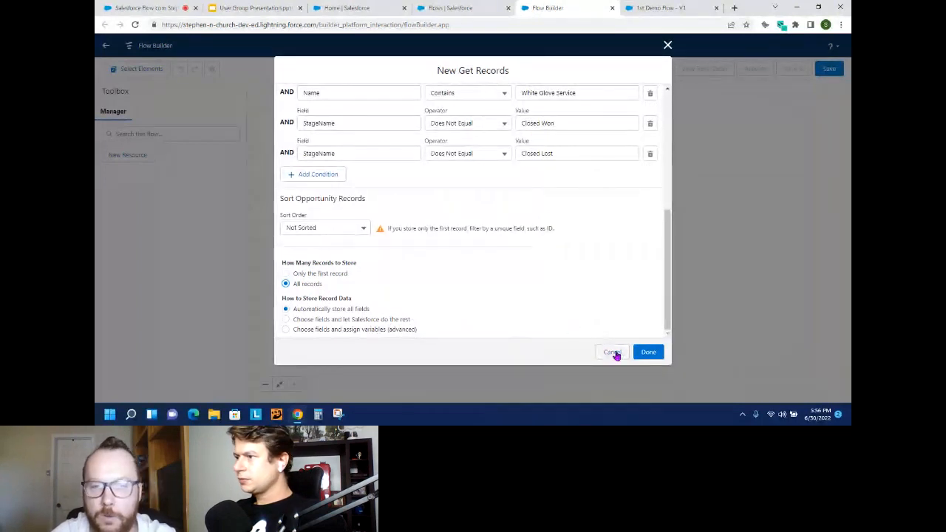
pyautogui.click(651, 353)
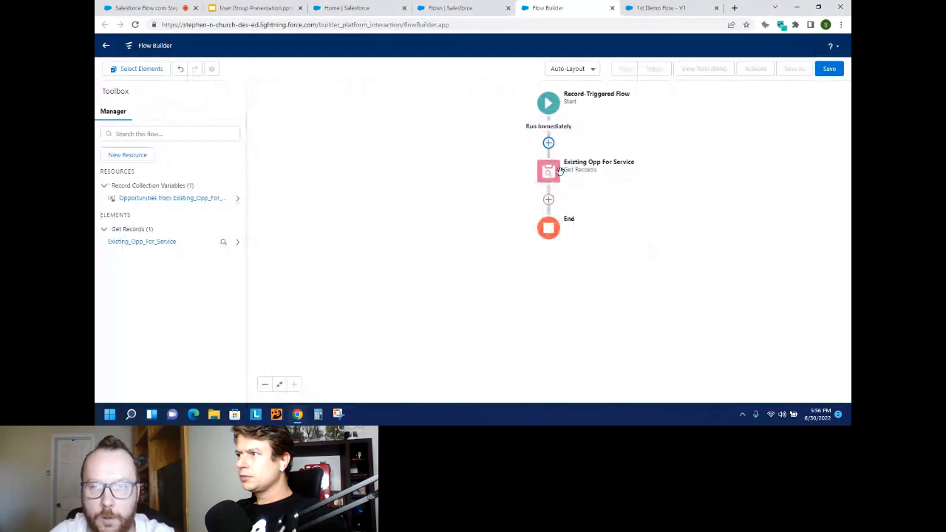
# Add a Decision element after Existing Opp For Service and label it "White Glove Service Opp?".
pyautogui.click(549, 201)
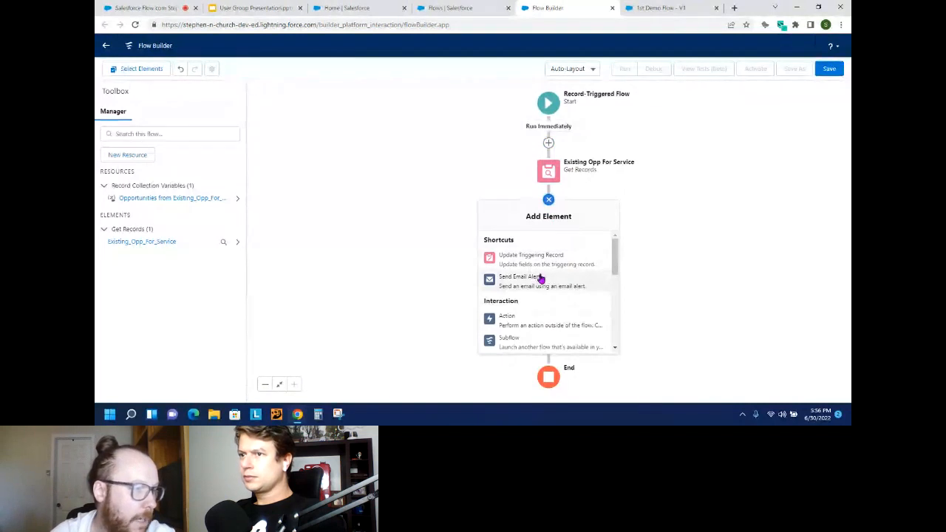
pyautogui.scroll(-2, 571, 273)
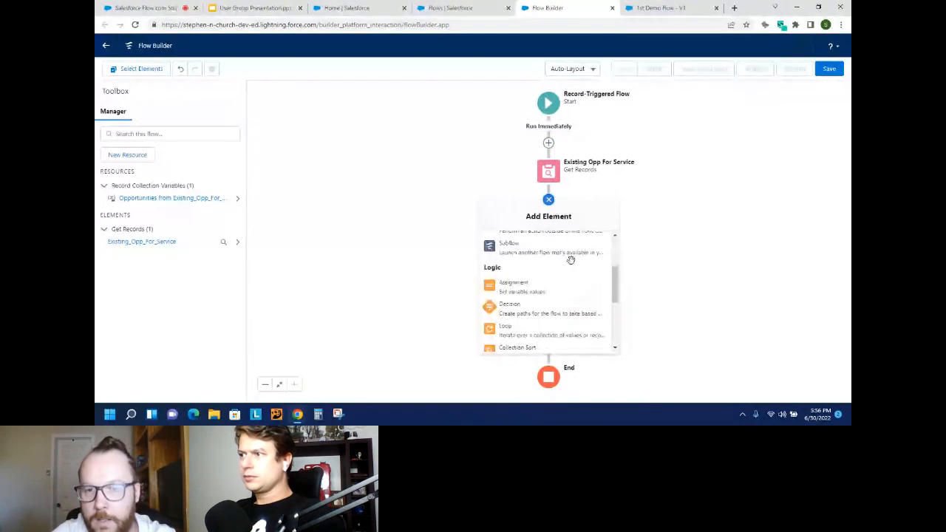
pyautogui.click(527, 316)
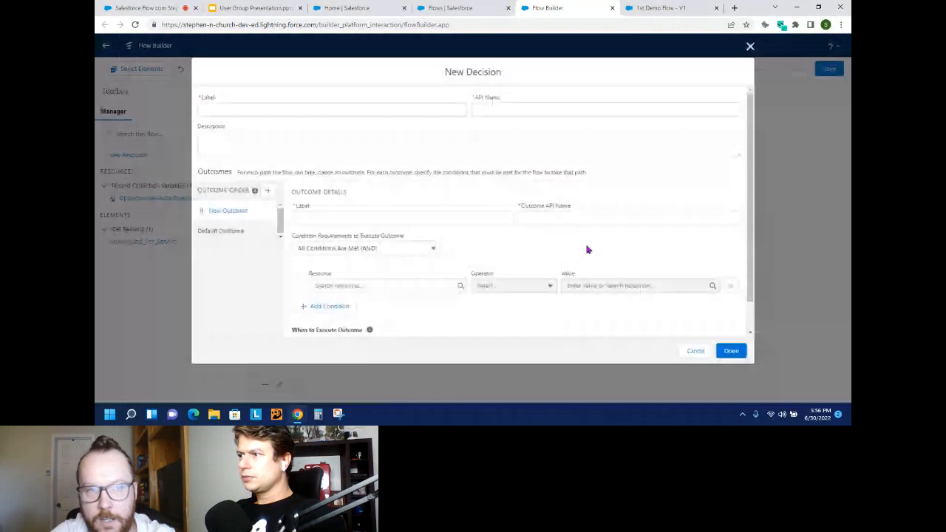
pyautogui.write('White Glove Servic')
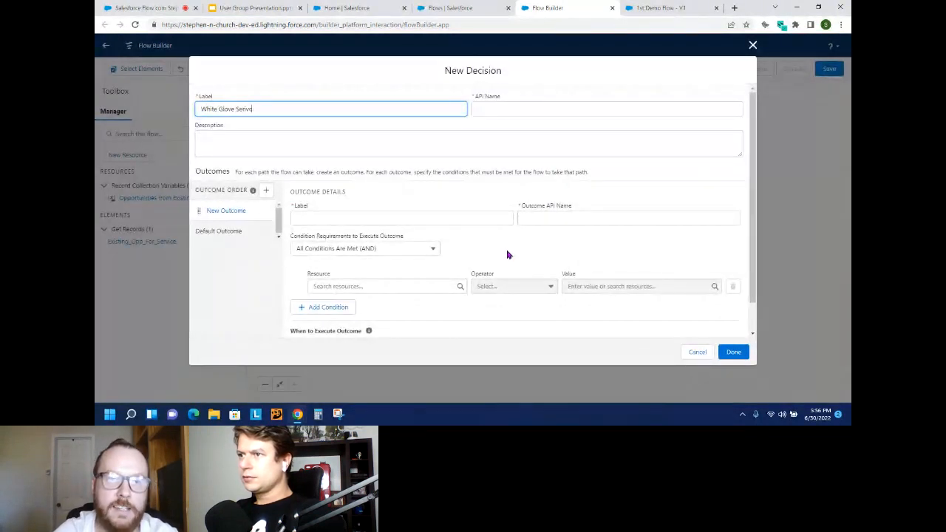
pyautogui.write('e O')
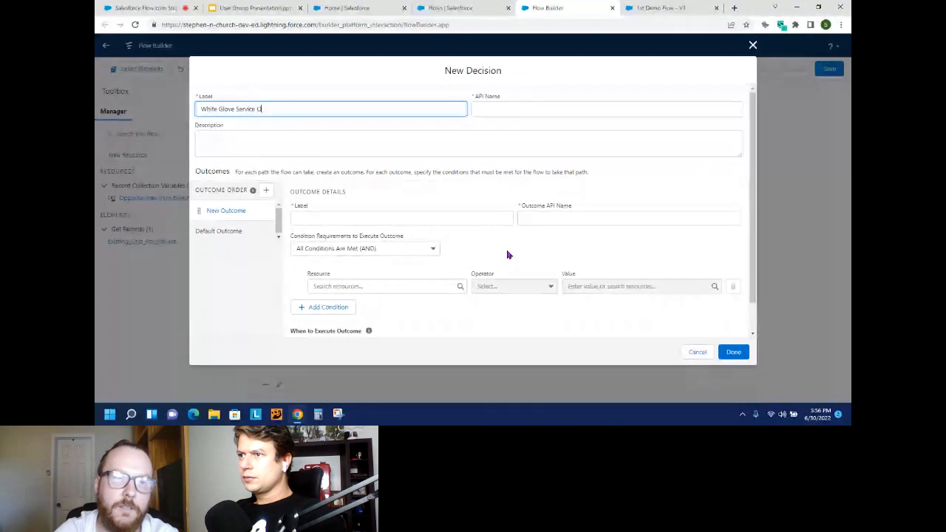
pyautogui.write("pp'")
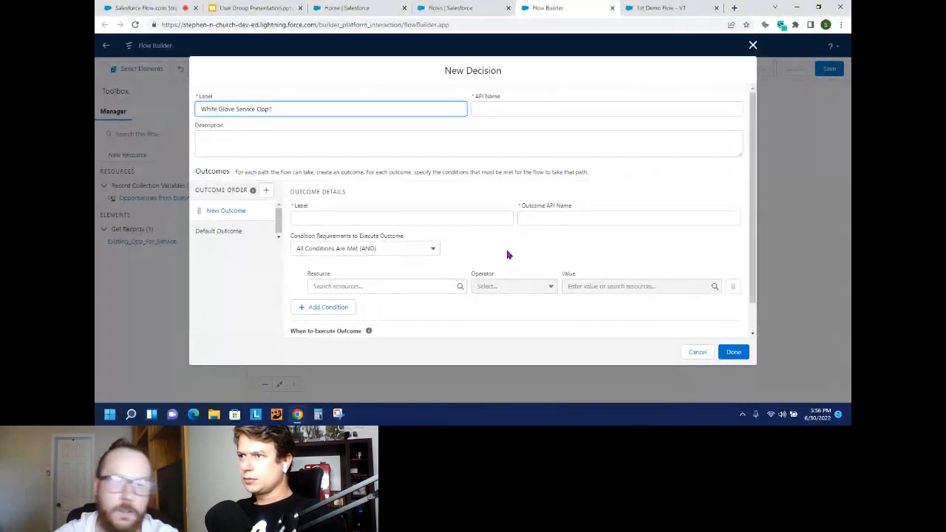
# Label the decision's new outcome "Yes" and its default outcome "No".
pyautogui.click(330, 216)
pyautogui.write('Y')
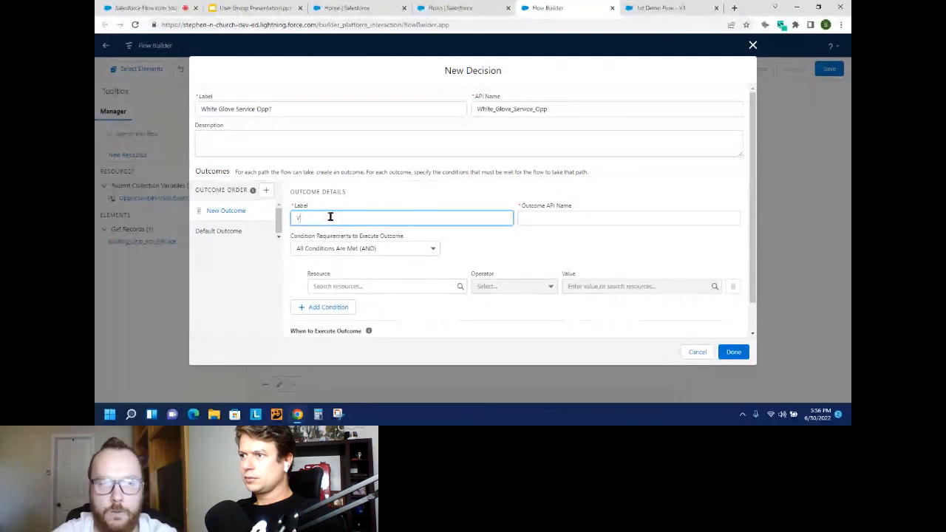
pyautogui.write('es')
pyautogui.click(222, 230)
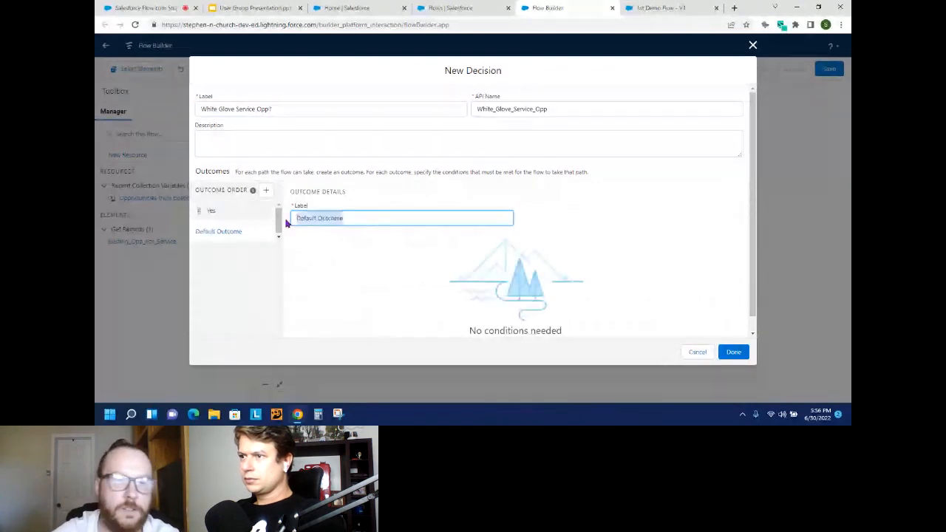
pyautogui.write('No')
# Set the Yes outcome's condition resource to the Opportunities from Existing_Opp_For_Service collection.
pyautogui.click(244, 214)
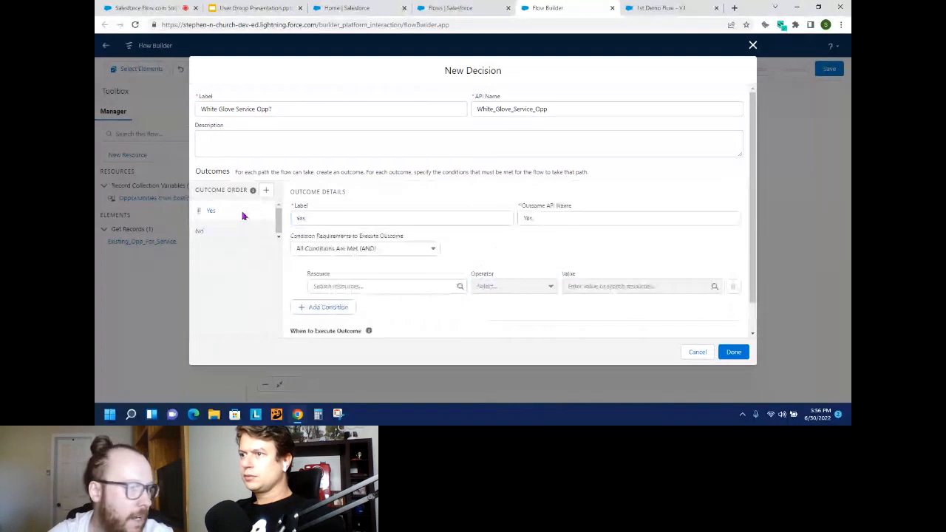
pyautogui.click(405, 286)
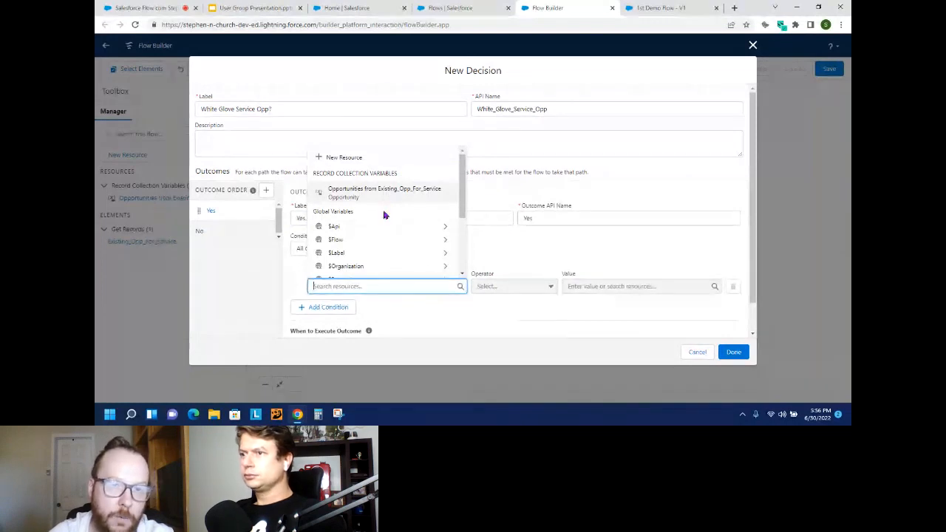
pyautogui.click(408, 349)
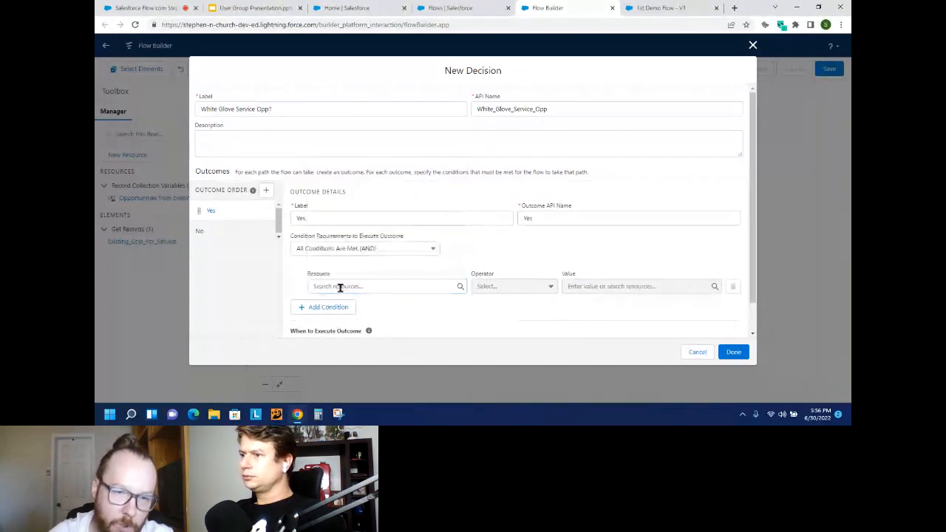
pyautogui.click(340, 288)
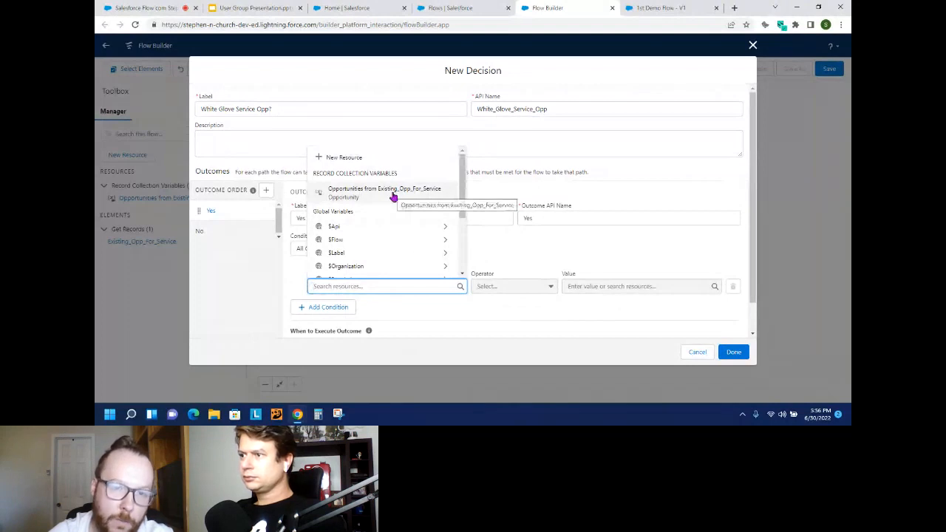
pyautogui.click(394, 194)
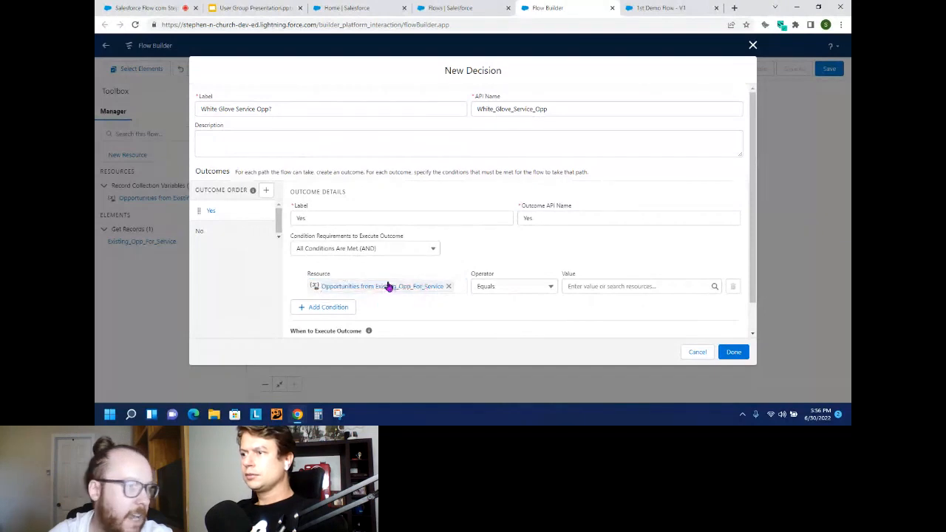
# Set the Yes outcome's condition to Is Null with the value False and finish creating the decision.
pyautogui.click(516, 288)
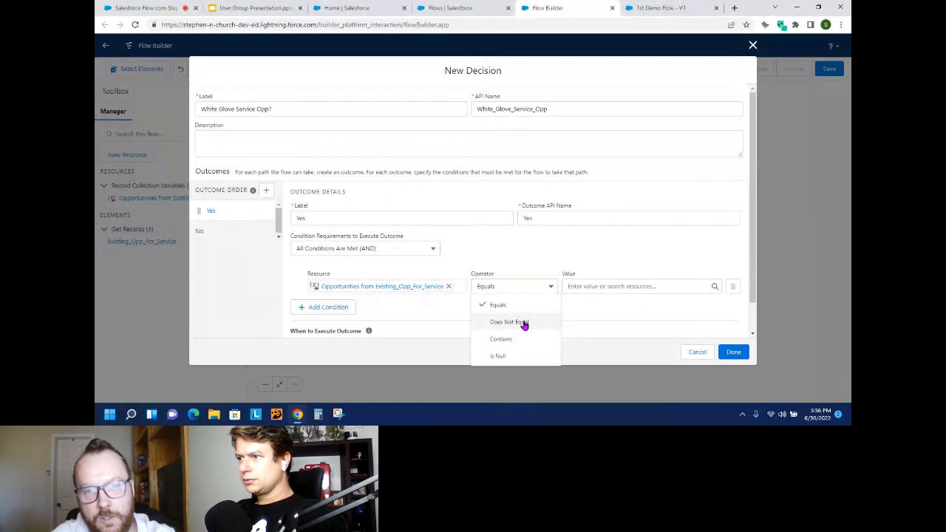
pyautogui.click(524, 323)
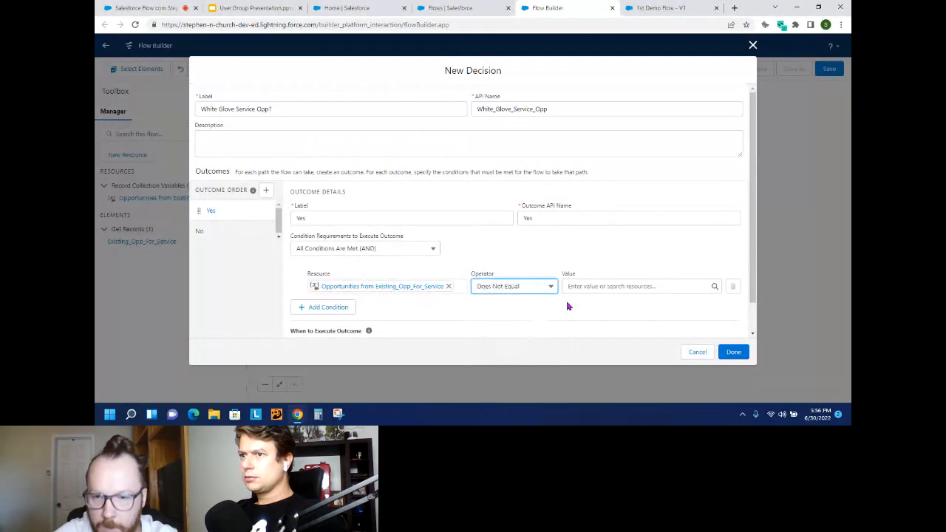
pyautogui.click(352, 293)
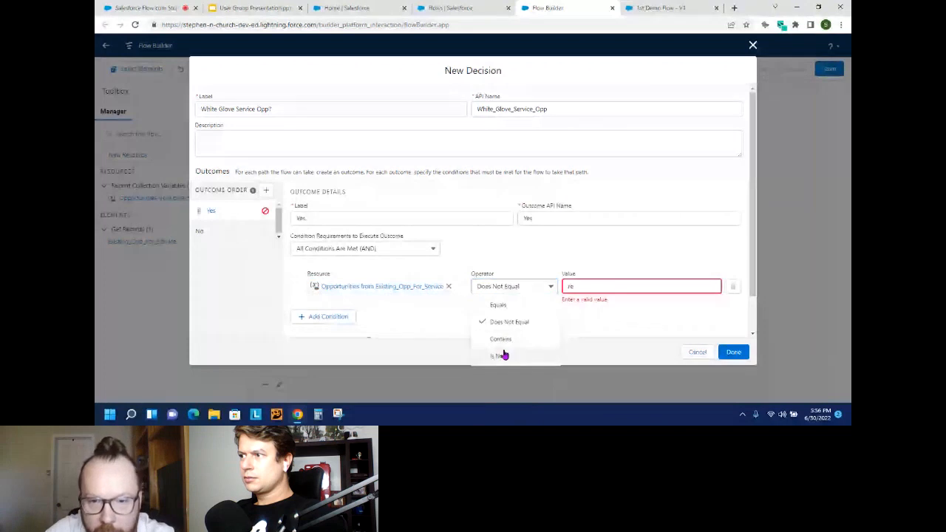
pyautogui.click(505, 355)
pyautogui.click(604, 284)
pyautogui.press('BackSpace')
pyautogui.press('BackSpace')
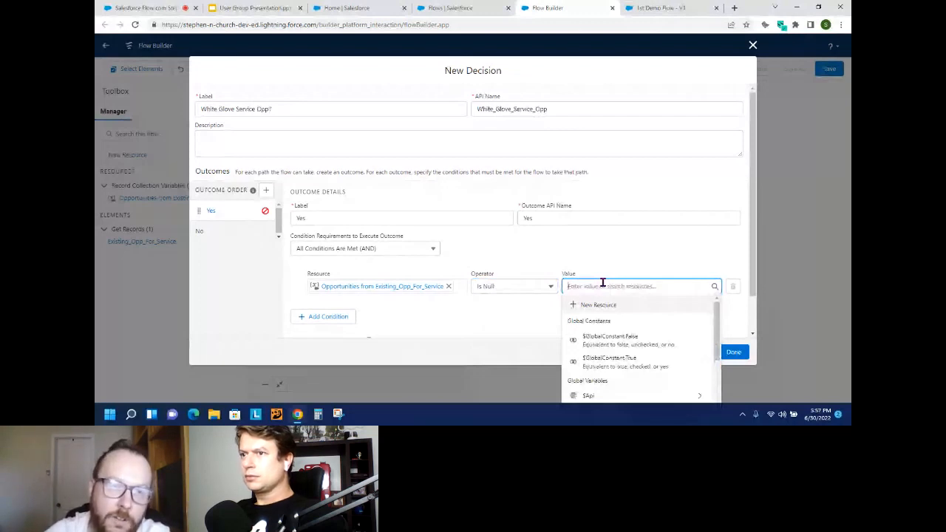
pyautogui.click(610, 339)
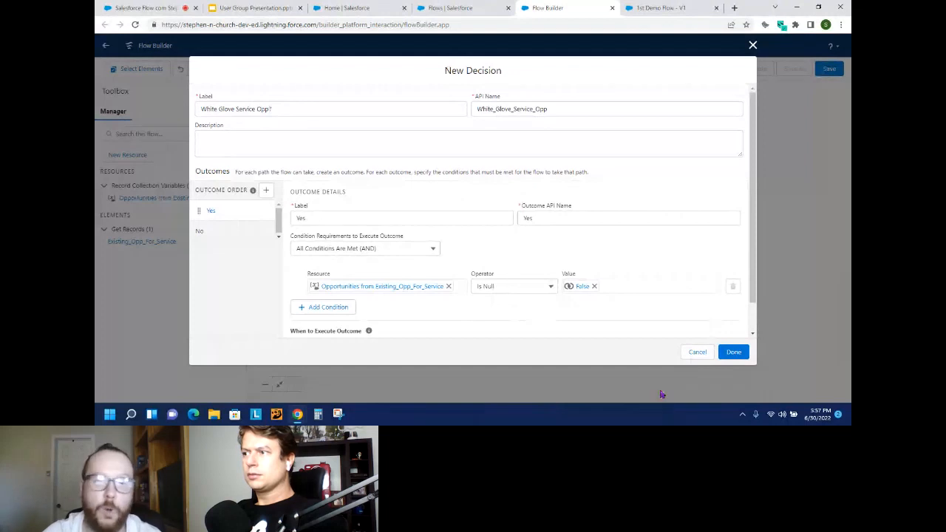
pyautogui.scroll(-2, 592, 311)
pyautogui.scroll(2, 660, 325)
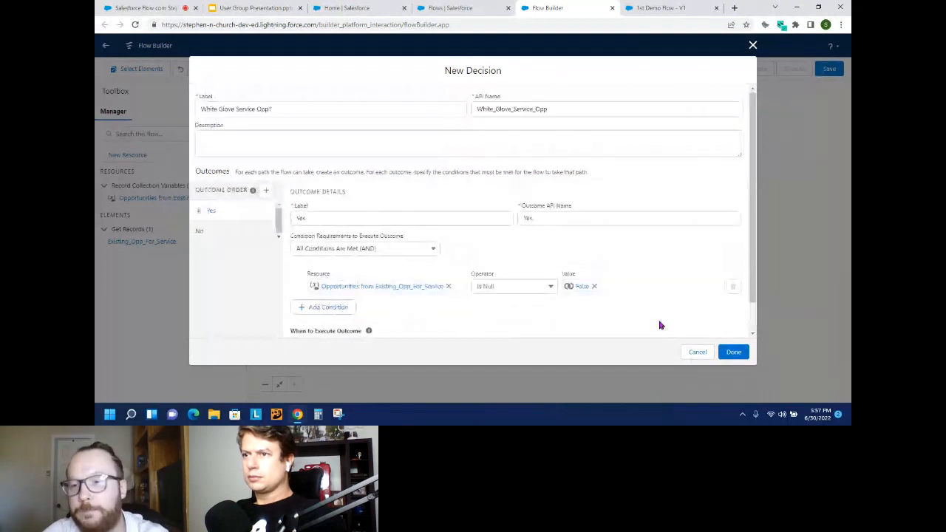
pyautogui.click(734, 352)
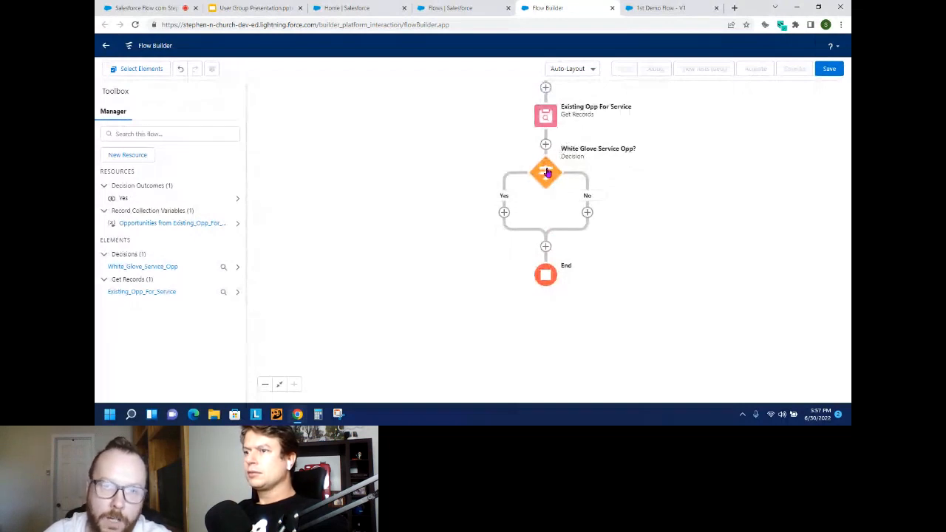
# Finish the decision's Yes path with an End element.
pyautogui.click(504, 213)
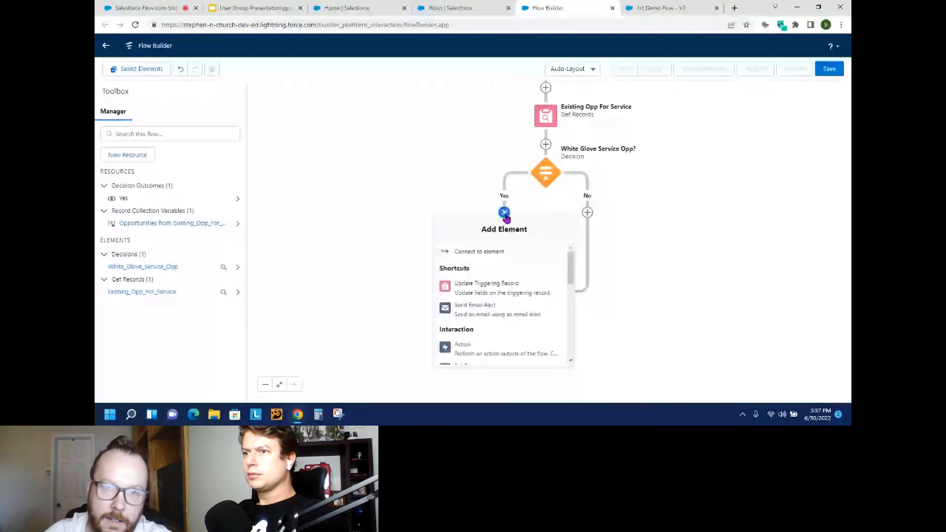
pyautogui.scroll(-5, 510, 283)
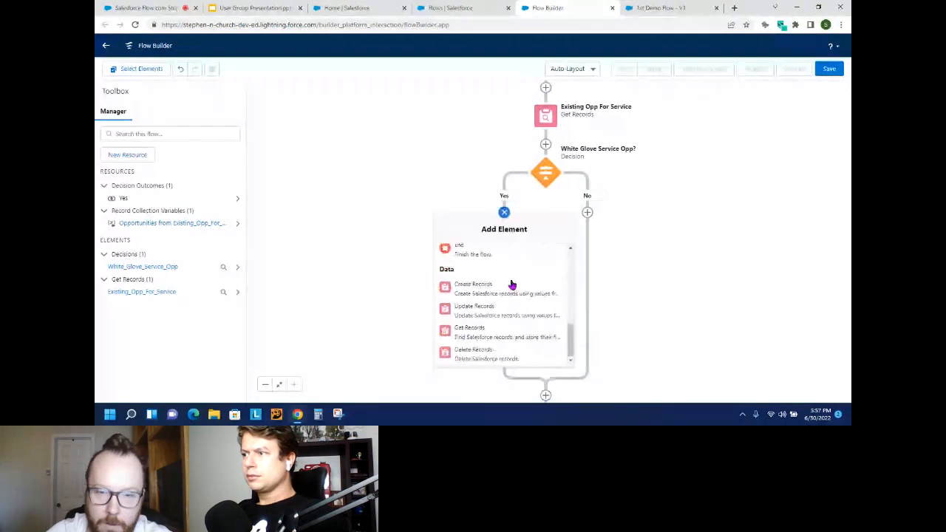
pyautogui.click(466, 252)
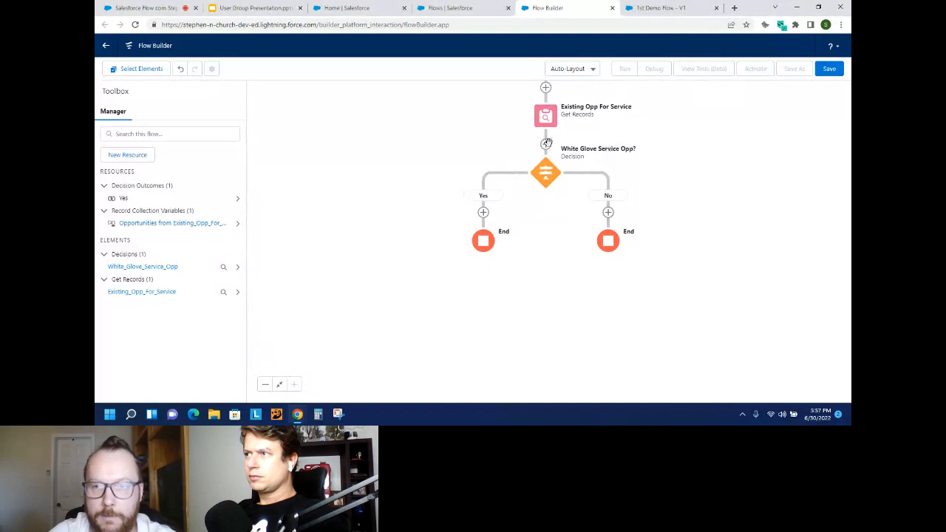
# Add a Create Records element on the No path, labelled "White Glove Service Opp" with API name White_Glove_Service_Opp_2.
pyautogui.click(608, 213)
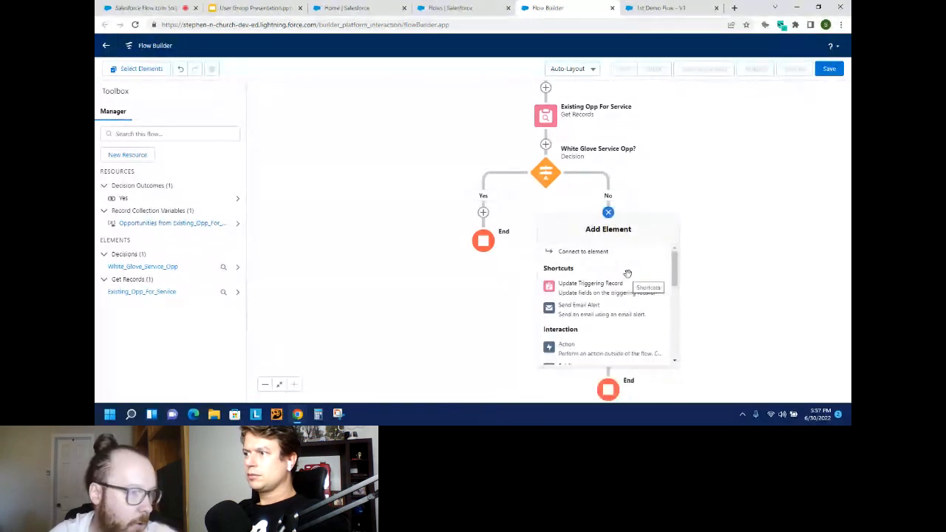
pyautogui.scroll(-2, 625, 286)
pyautogui.scroll(2, 562, 291)
pyautogui.scroll(-1, 596, 288)
pyautogui.scroll(-2, 596, 288)
pyautogui.click(596, 296)
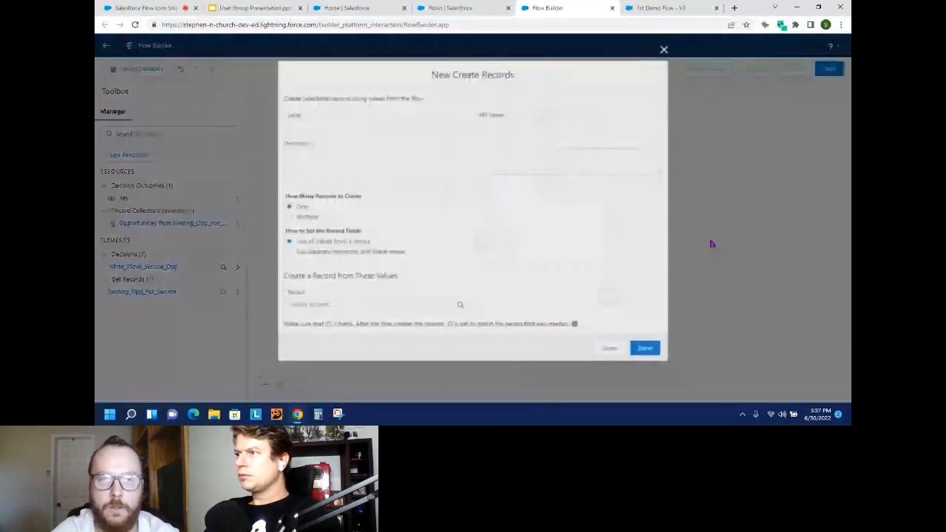
pyautogui.write('White G')
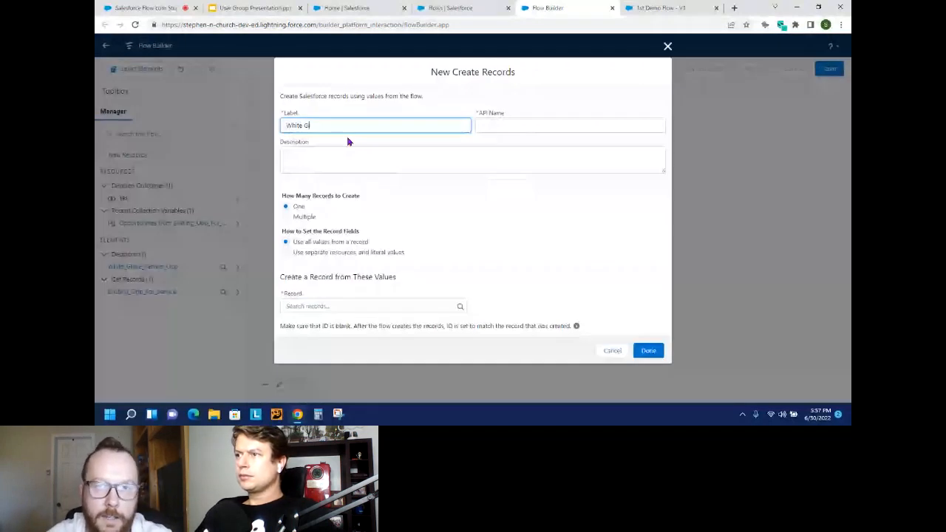
pyautogui.write('love Service Opp')
pyautogui.click(582, 123)
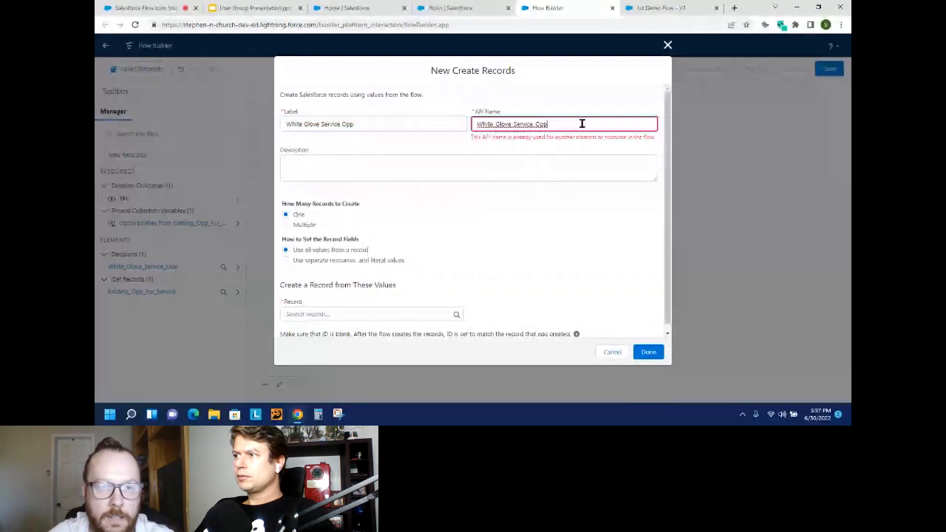
pyautogui.write('_2')
# Set the new record to use separate resources and literal values, with Opportunity as its object.
pyautogui.click(286, 261)
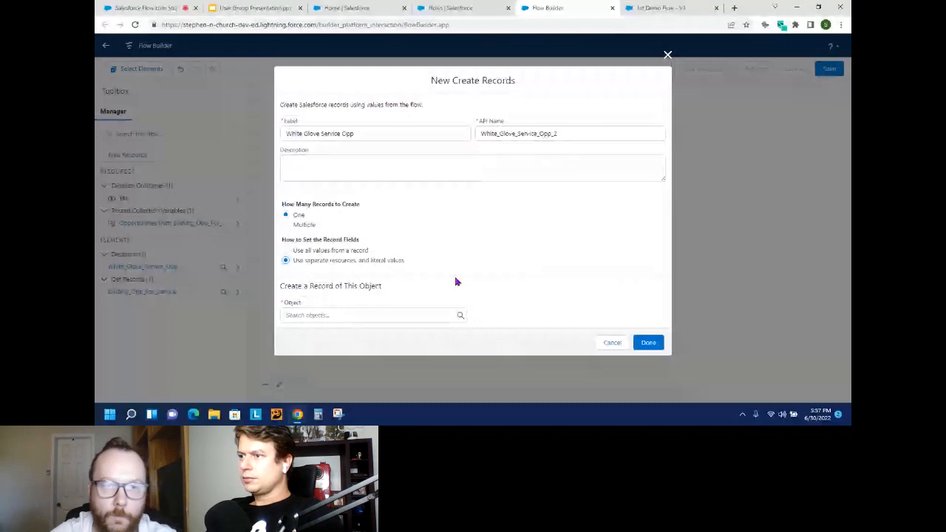
pyautogui.click(370, 315)
pyautogui.write('oppo')
pyautogui.click(351, 188)
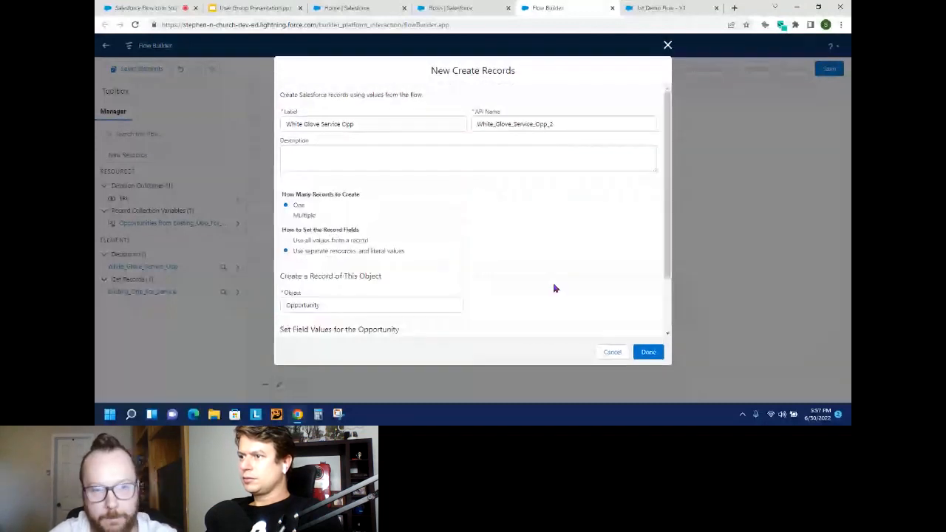
# Set the Opportunity's AccountId field value to $Record > Account ID.
pyautogui.scroll(-1, 554, 289)
pyautogui.click(314, 288)
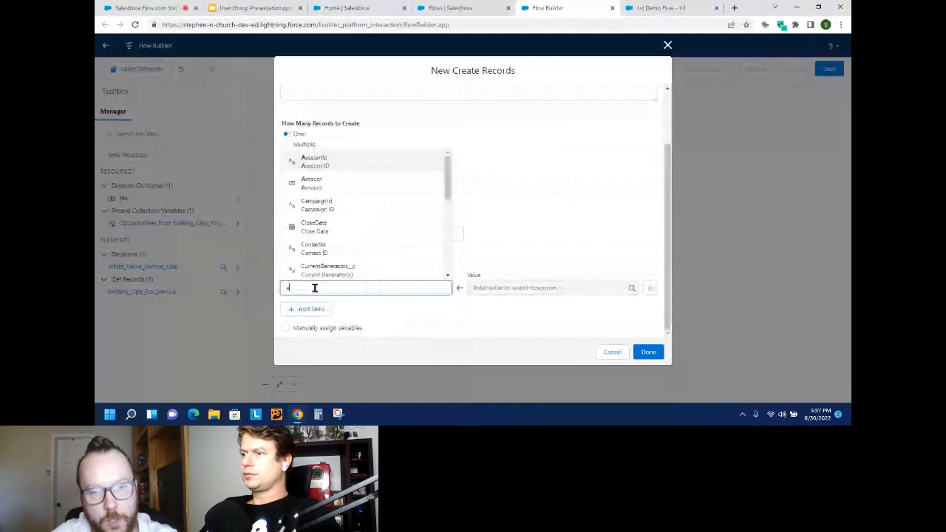
pyautogui.write('a')
pyautogui.click(314, 161)
pyautogui.click(510, 289)
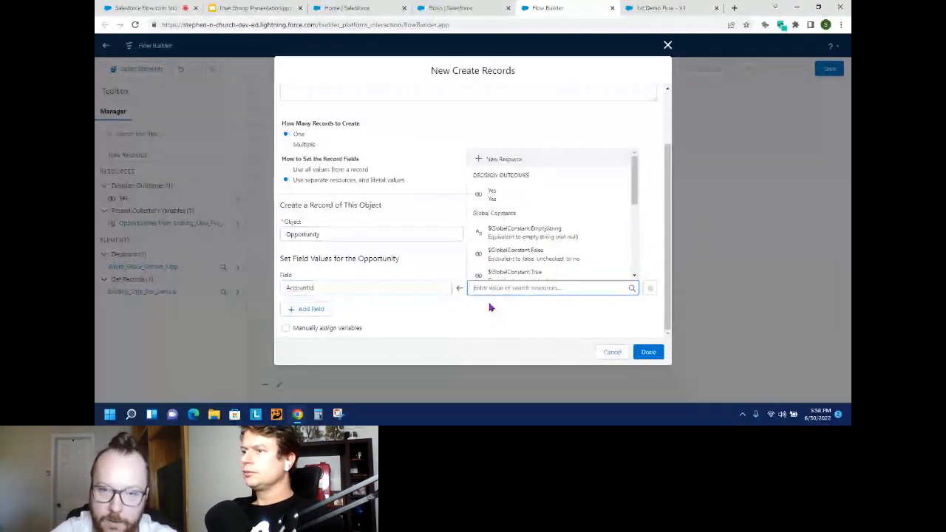
pyautogui.scroll(-3, 505, 247)
pyautogui.click(505, 248)
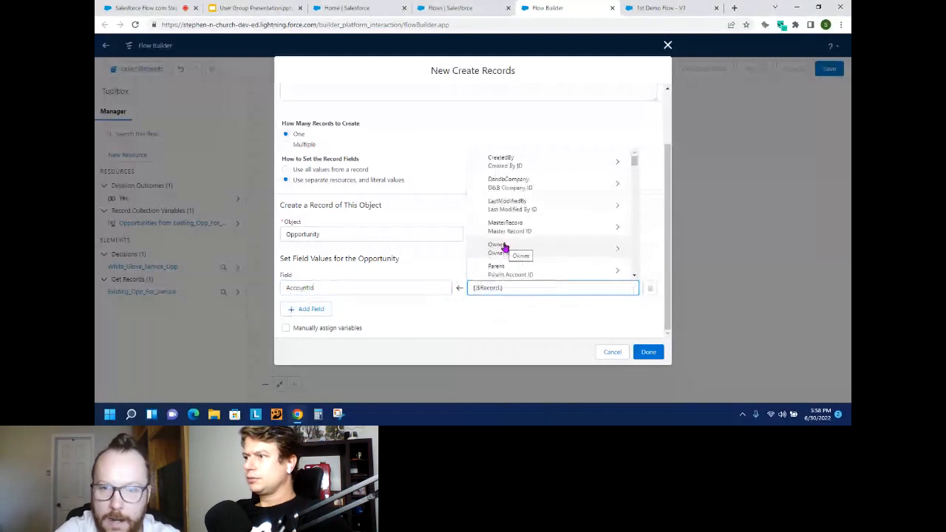
pyautogui.write('Id')
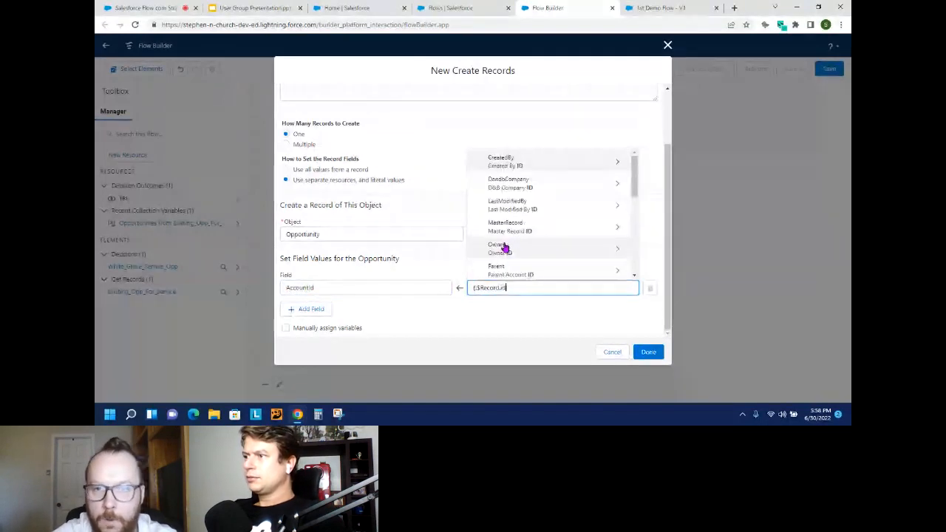
pyautogui.click(495, 299)
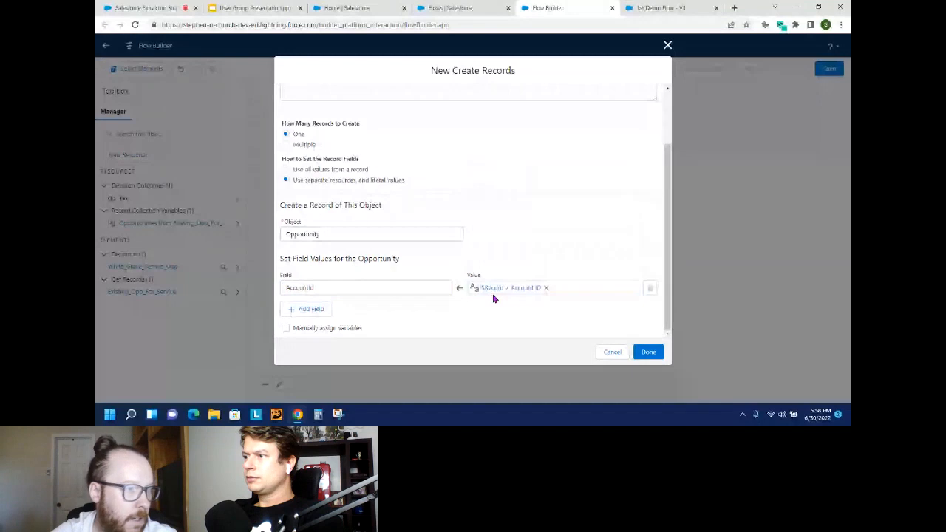
# Add field values to the new Opportunity: Amount 10000 and StageName Prospecting.
pyautogui.click(305, 310)
pyautogui.write('Amou')
pyautogui.click(312, 296)
pyautogui.click(531, 319)
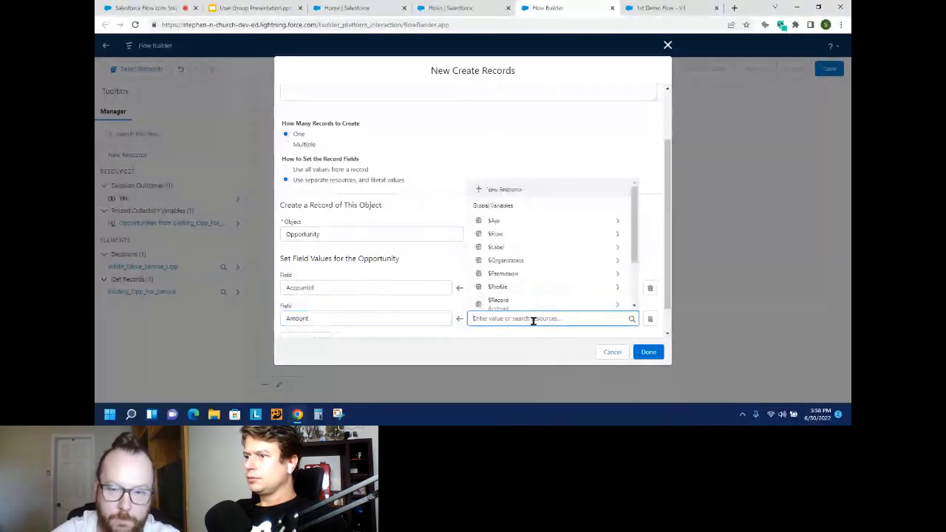
pyautogui.write('1000')
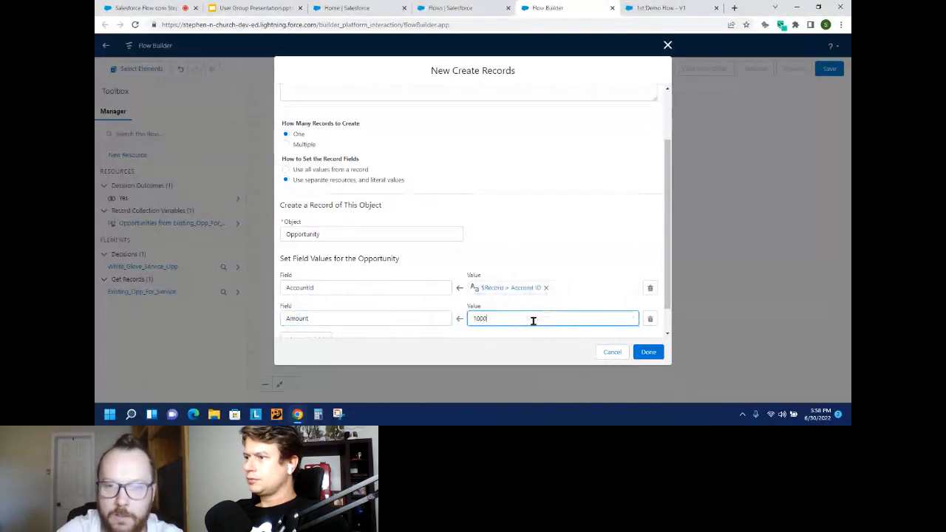
pyautogui.write('0')
pyautogui.scroll(-1, 517, 304)
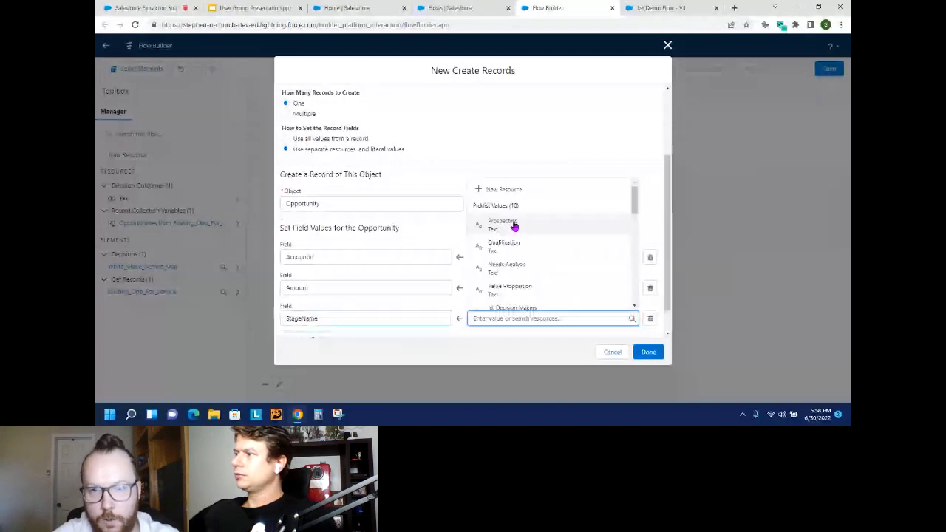
pyautogui.click(513, 224)
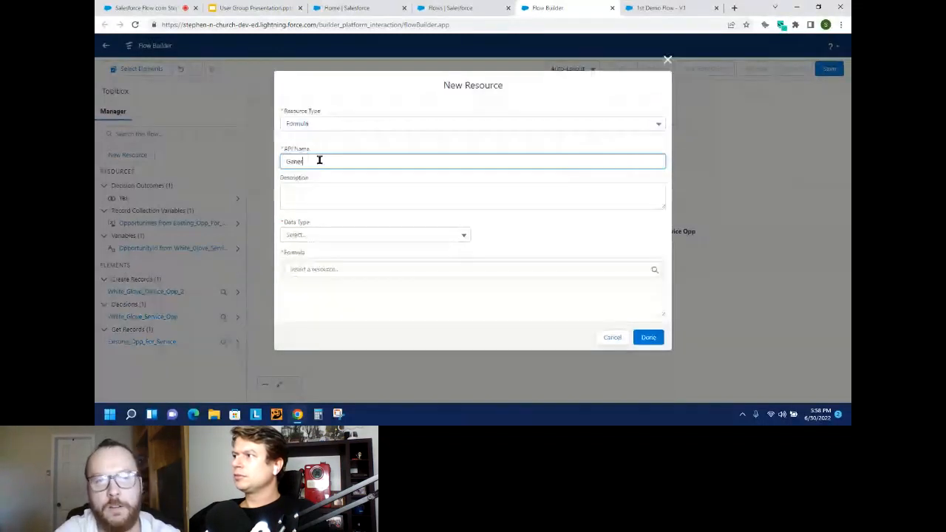
# Give the formula resource the API name Generate_Opp_Name and the formula {!$Record.Name} + " - White Glove Service".
pyautogui.write('rate_O')
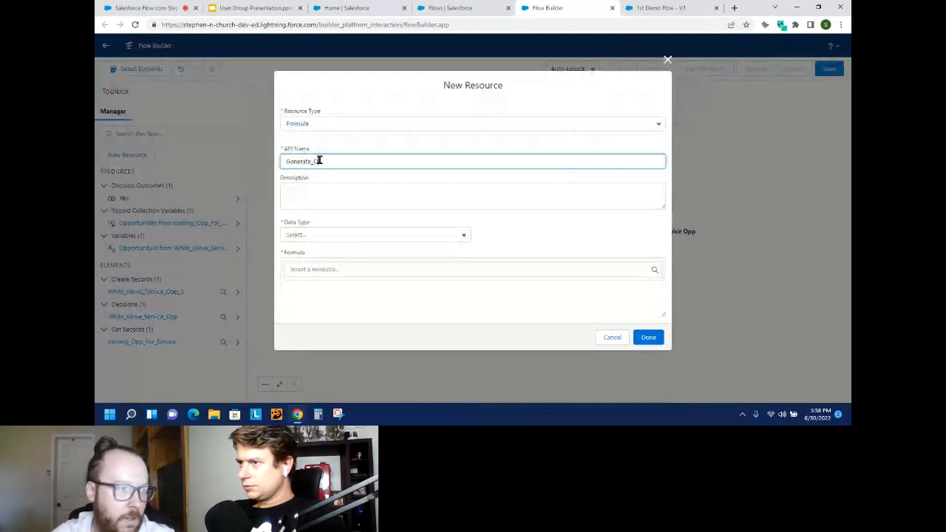
pyautogui.moveTo(332, 292); pyautogui.dragTo(275, 292)
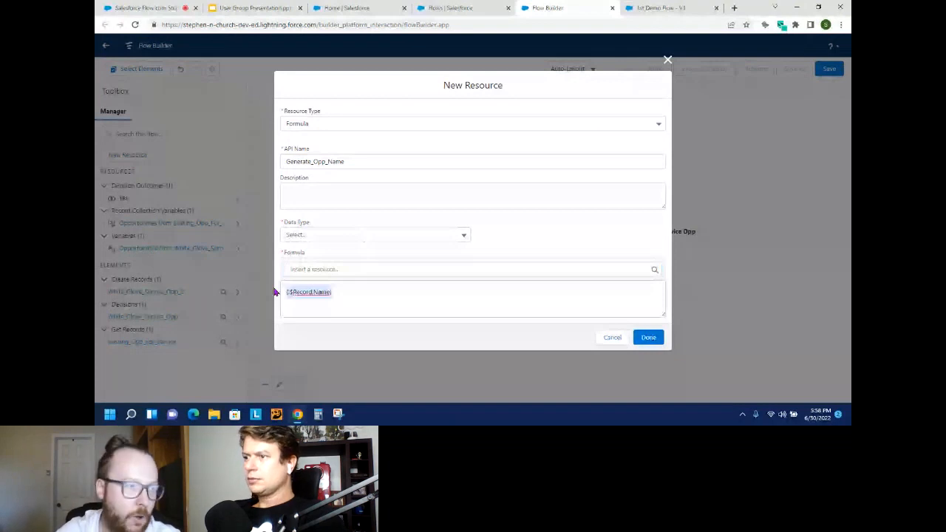
pyautogui.click(377, 296)
pyautogui.write("+ ' - ")
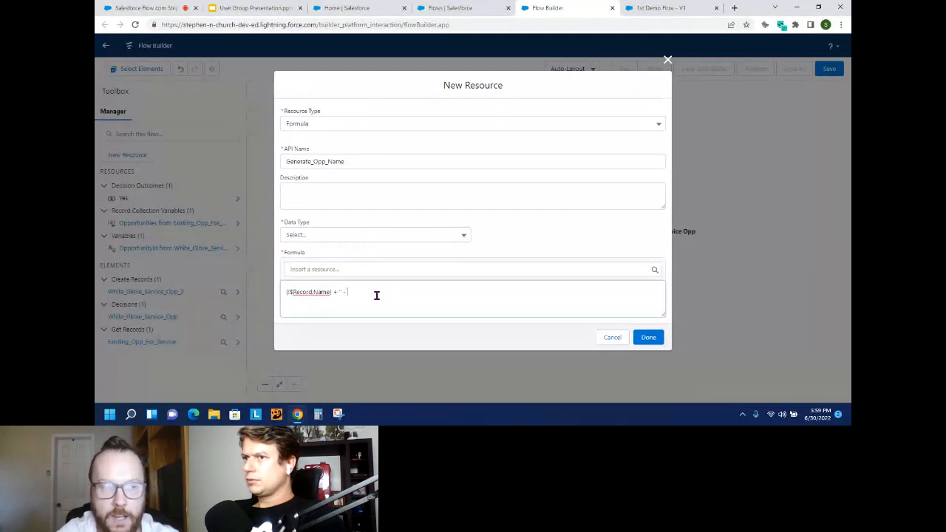
pyautogui.write('White Glove Ser')
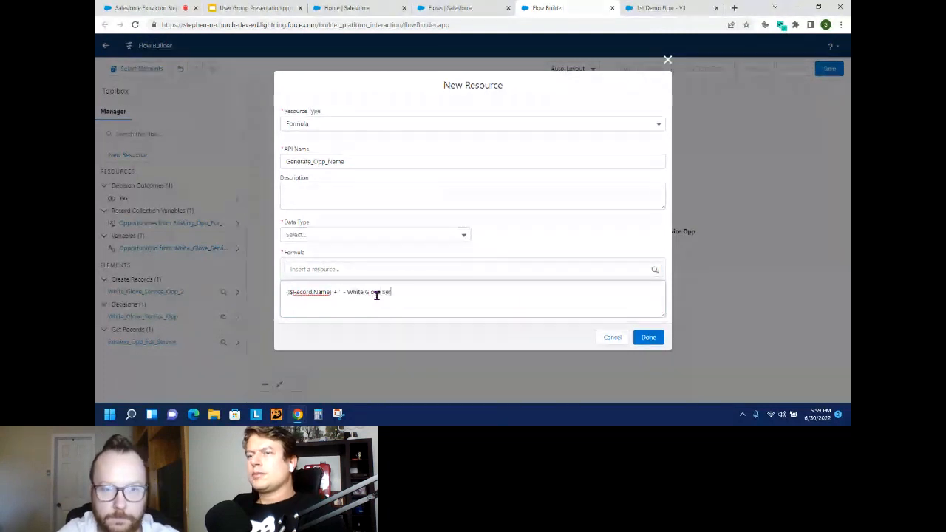
pyautogui.write('vice')
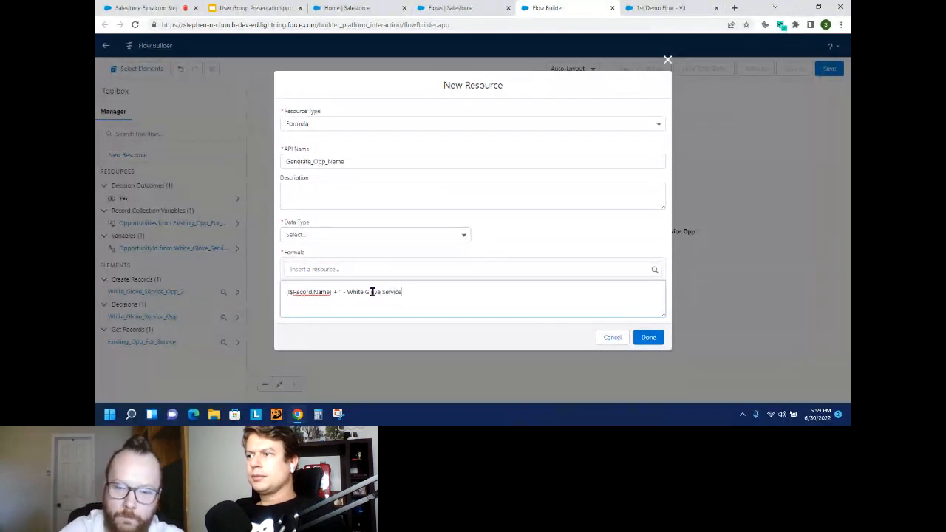
pyautogui.write("'")
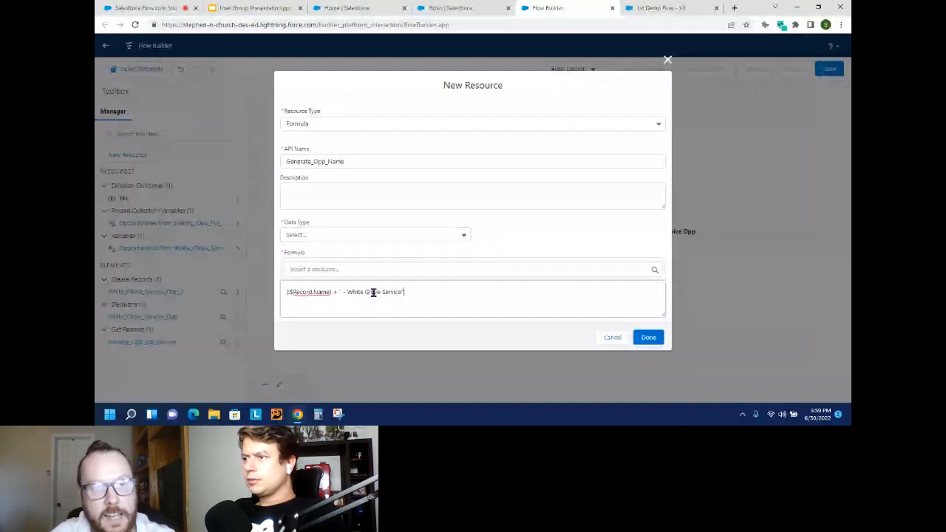
# Set the Generate_Opp_Name formula's data type to Text and save the resource.
pyautogui.click(375, 235)
pyautogui.click(340, 252)
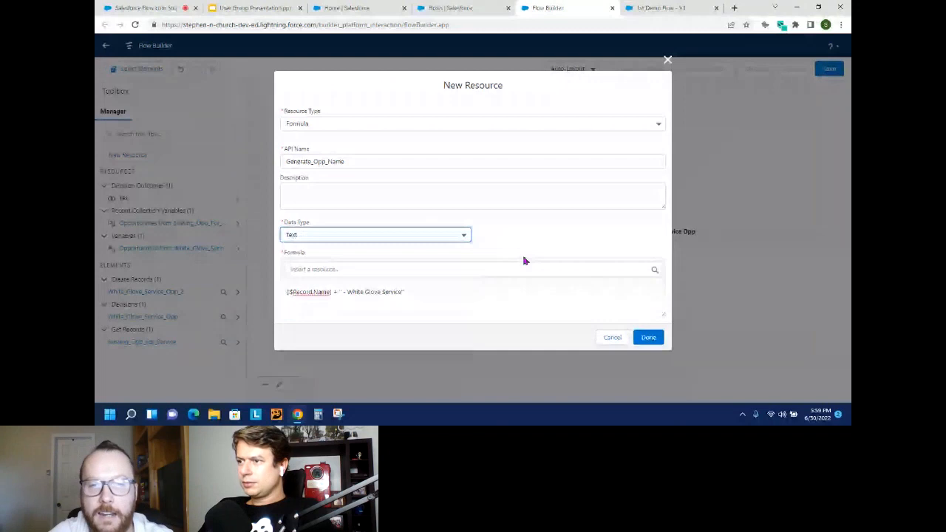
pyautogui.click(646, 337)
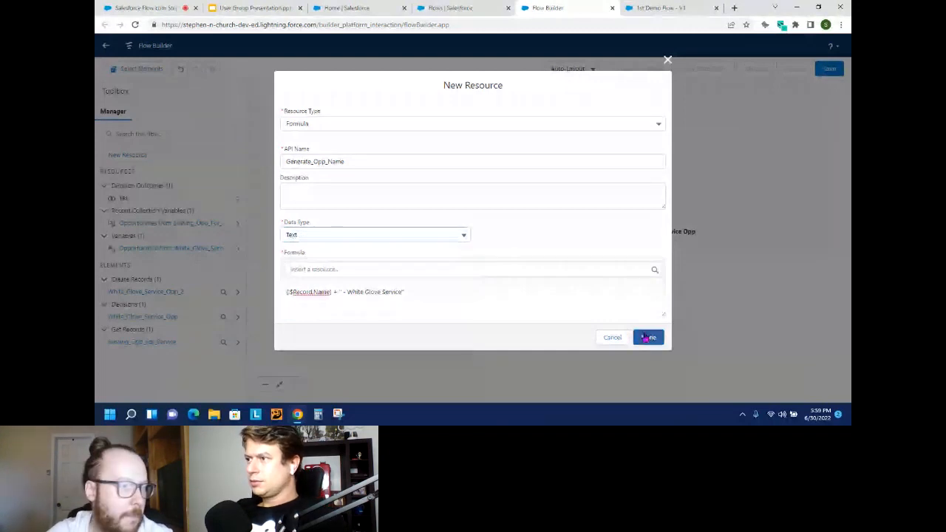
pyautogui.click(646, 337)
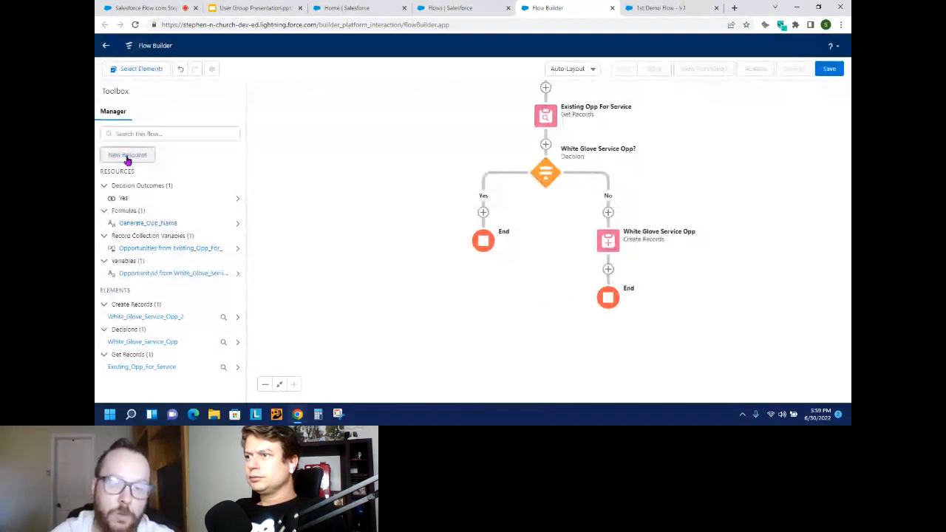
# Create another Formula resource with API name Generate_Close_Date and data type Date.
pyautogui.click(128, 160)
pyautogui.click(318, 163)
pyautogui.write('Geneas')
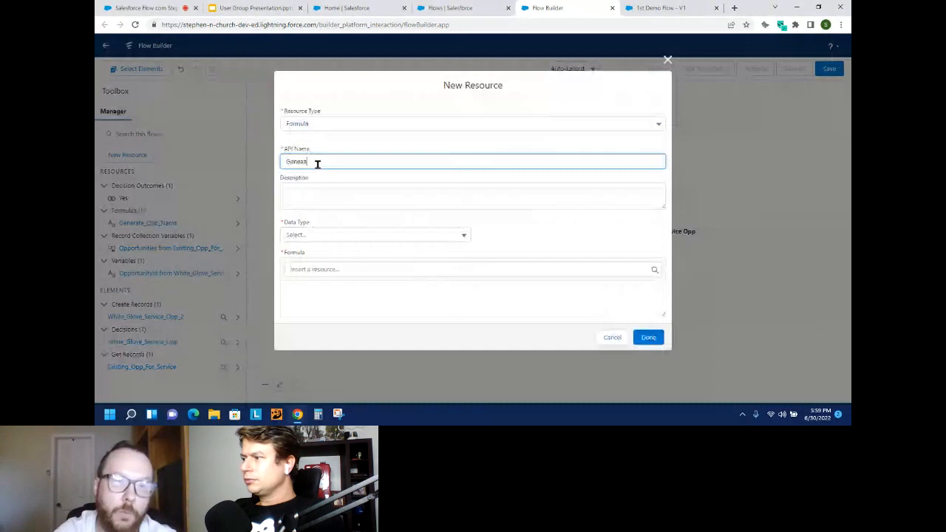
pyautogui.write('e_')
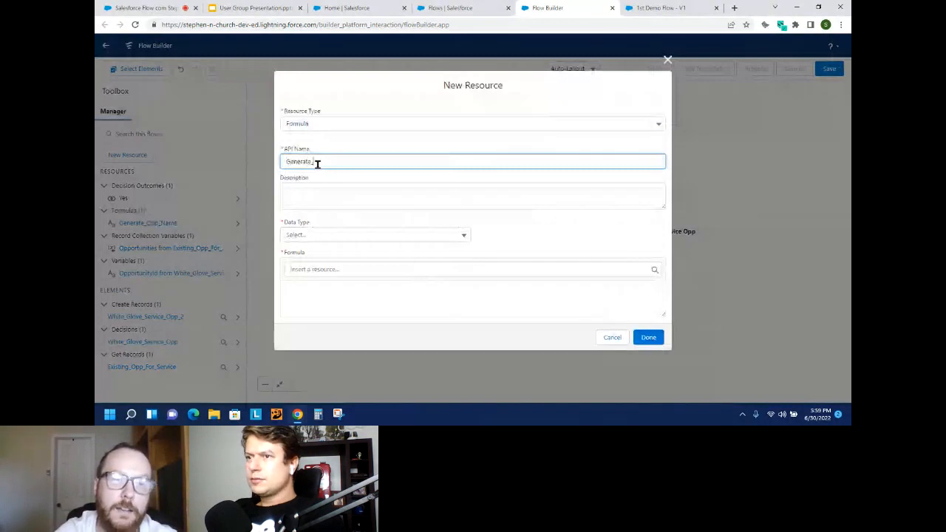
pyautogui.write('Close_Date')
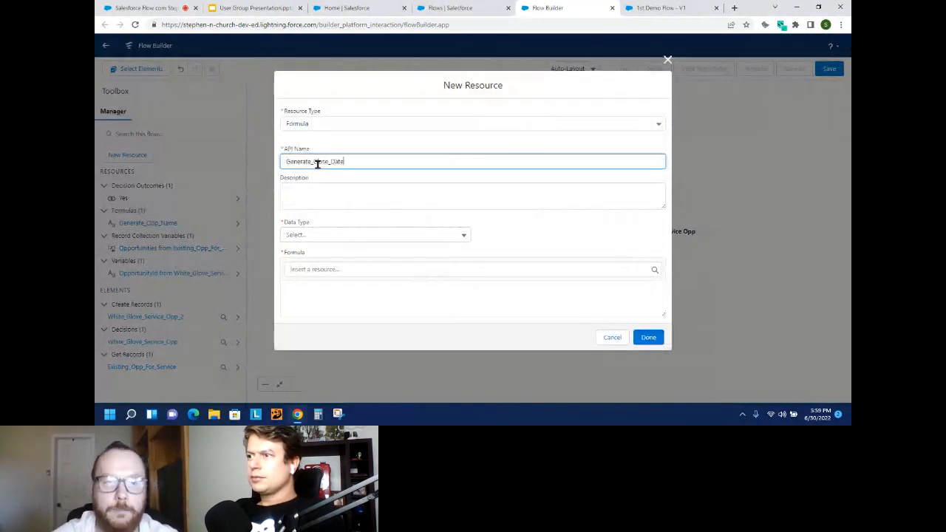
pyautogui.click(366, 237)
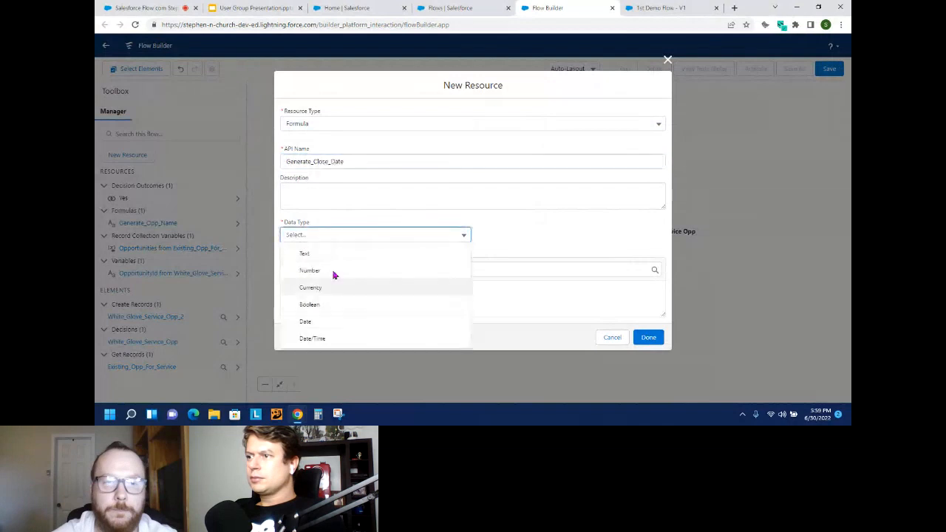
pyautogui.click(332, 321)
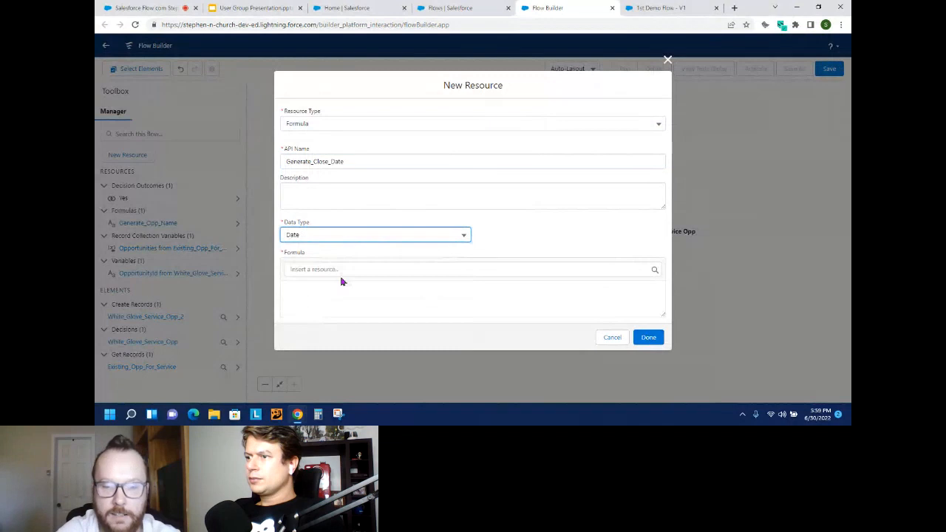
# Write the close date formula using TODAY() and assign Generate_Close_Date to the new Opportunity's CloseDate field.
pyautogui.click(333, 298)
pyautogui.write('TODAY(')
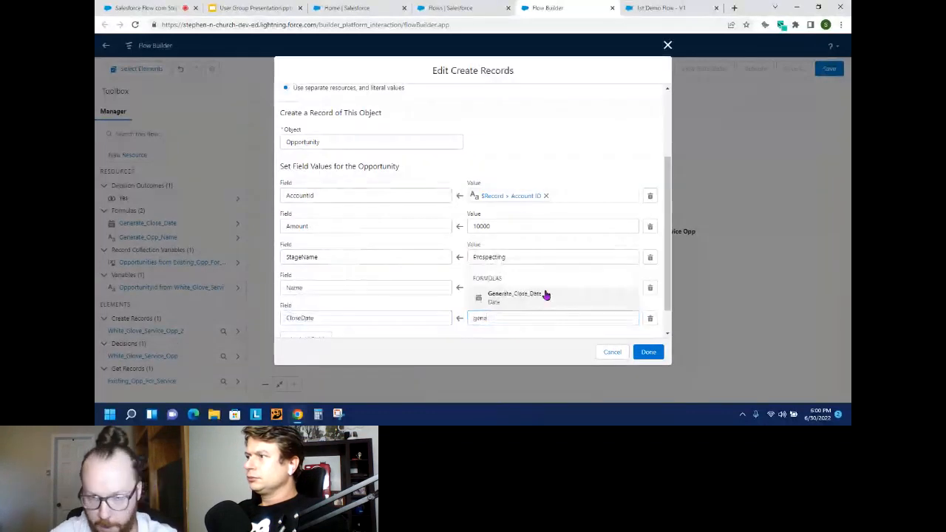
pyautogui.click(546, 295)
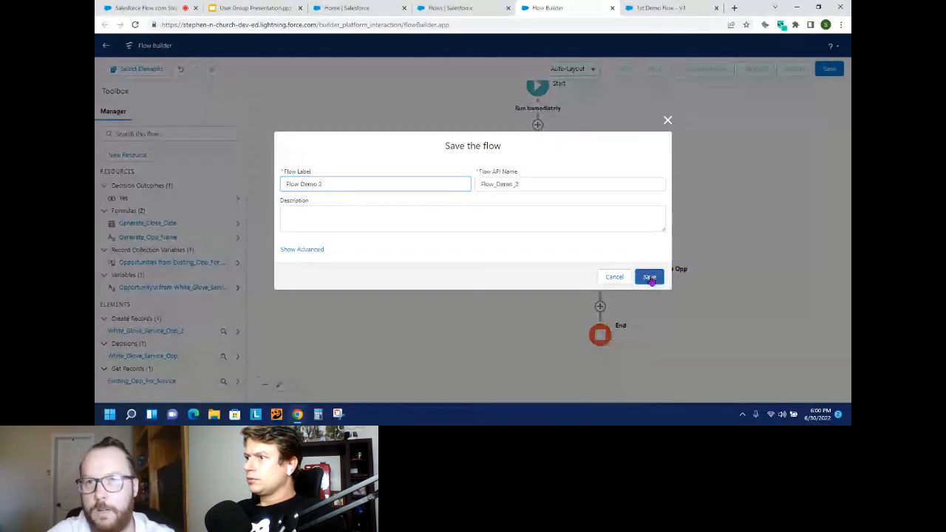
# Save the flow as "Flow Demo 2" with API name Flow_Demo_2 and activate it.
pyautogui.click(650, 279)
pyautogui.click(761, 72)
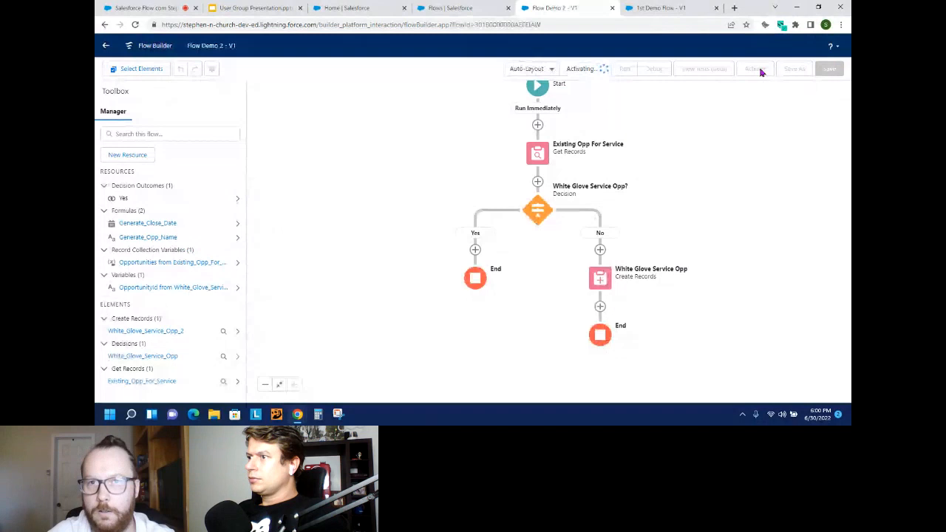
pyautogui.click(542, 185)
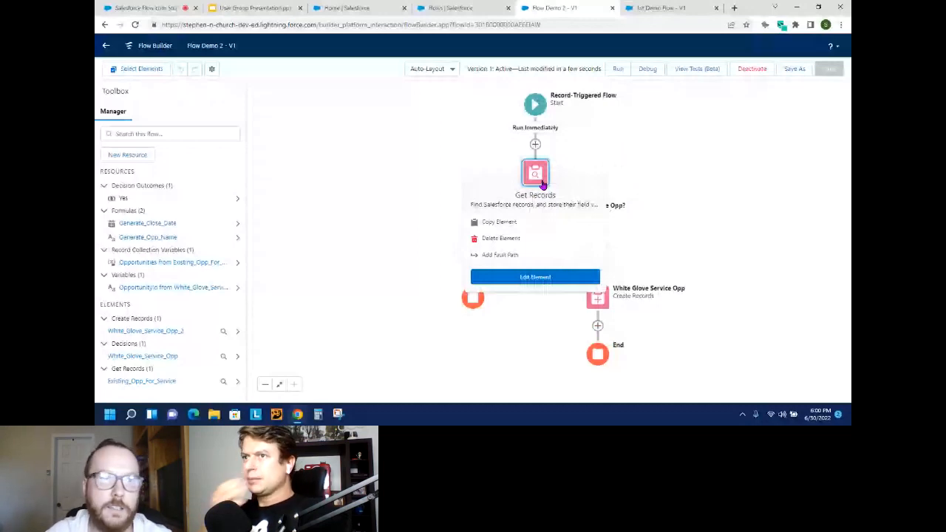
# Bring the Slide 16 Demo account record into the main browser window and view its details.
pyautogui.moveTo(207, 207); pyautogui.dragTo(268, 211)
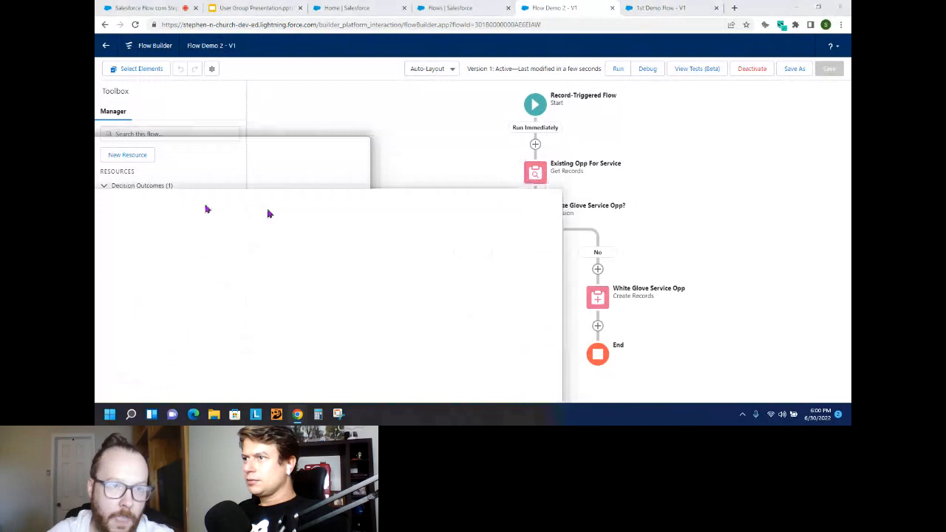
pyautogui.moveTo(268, 211); pyautogui.dragTo(322, 8)
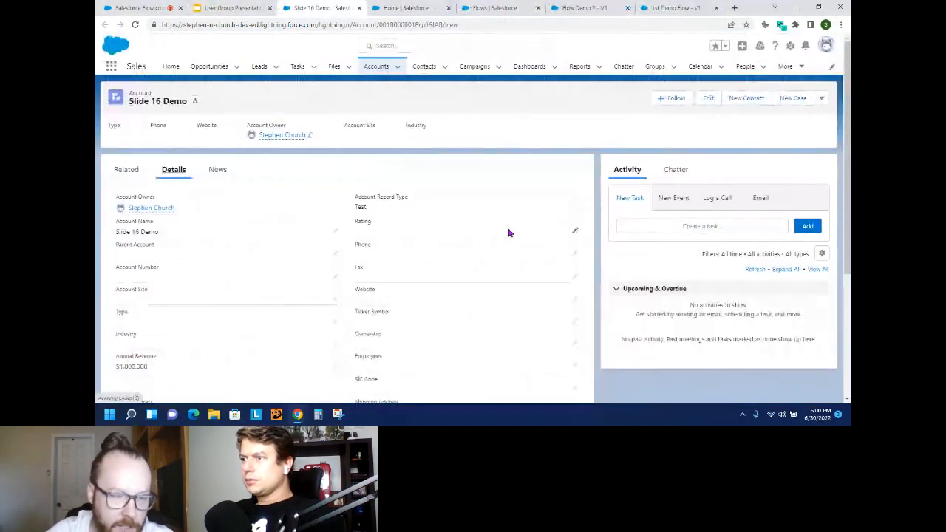
pyautogui.scroll(-2, 235, 337)
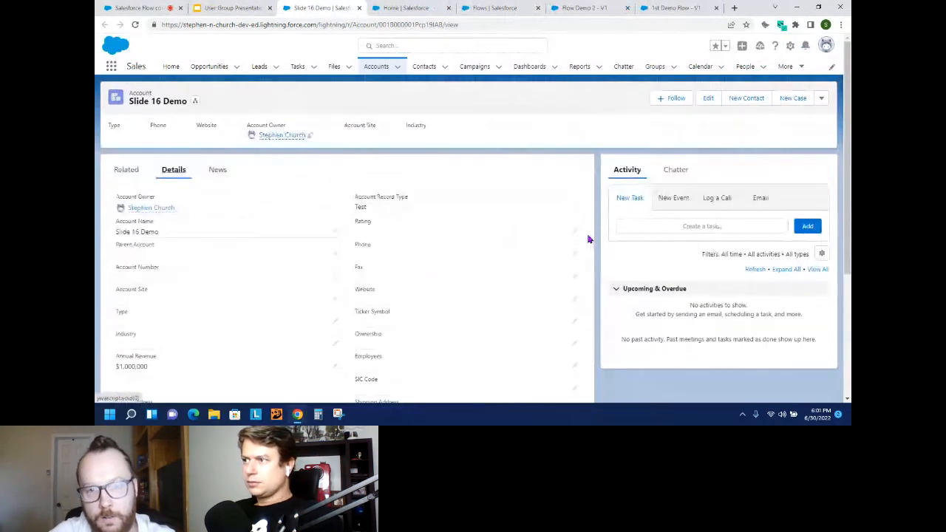
# Set the Slide 16 Demo account's Rating to Hot and save the record.
pyautogui.click(575, 231)
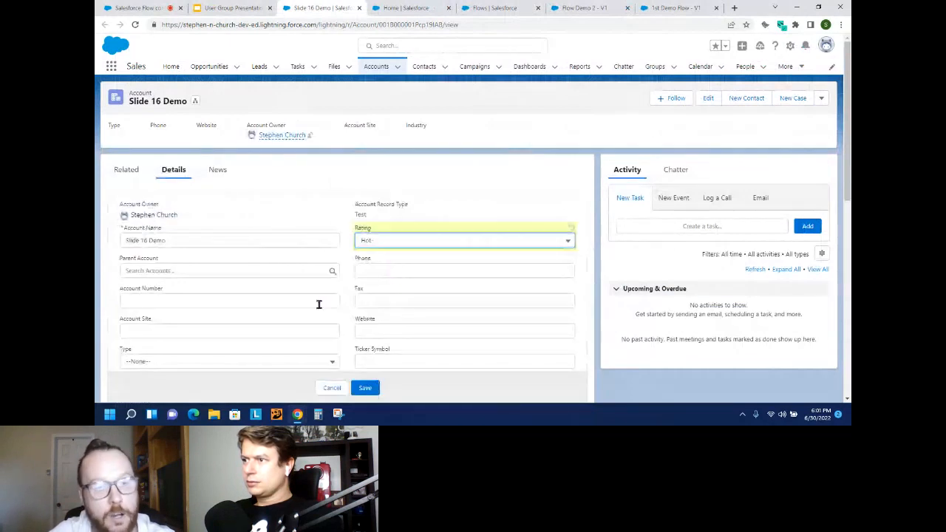
pyautogui.scroll(-2, 319, 304)
pyautogui.click(373, 390)
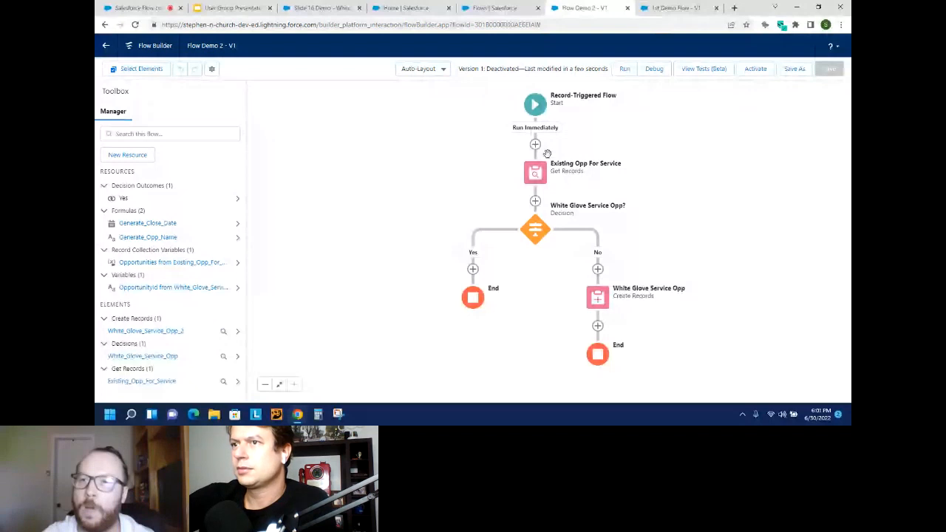
# Switch to the 1st Demo Flow and close the Flow Demo 2 page.
pyautogui.click(656, 11)
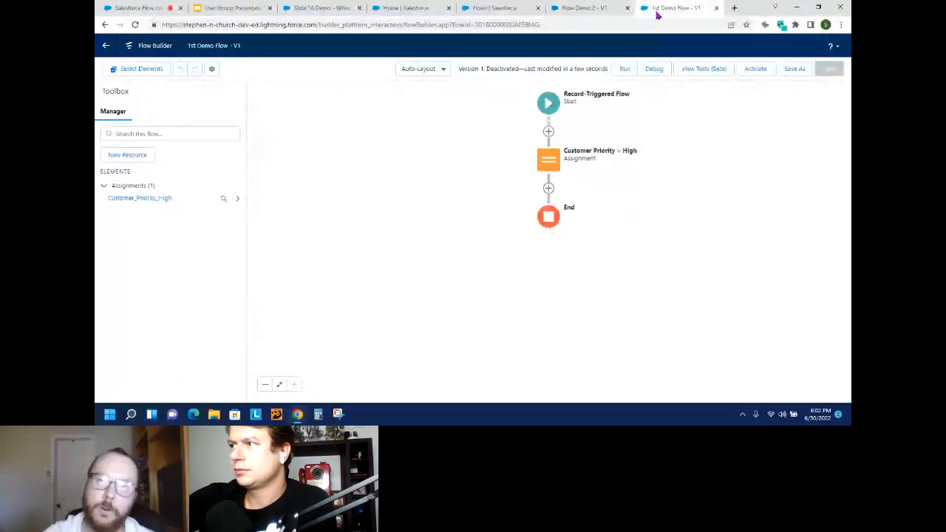
pyautogui.click(627, 8)
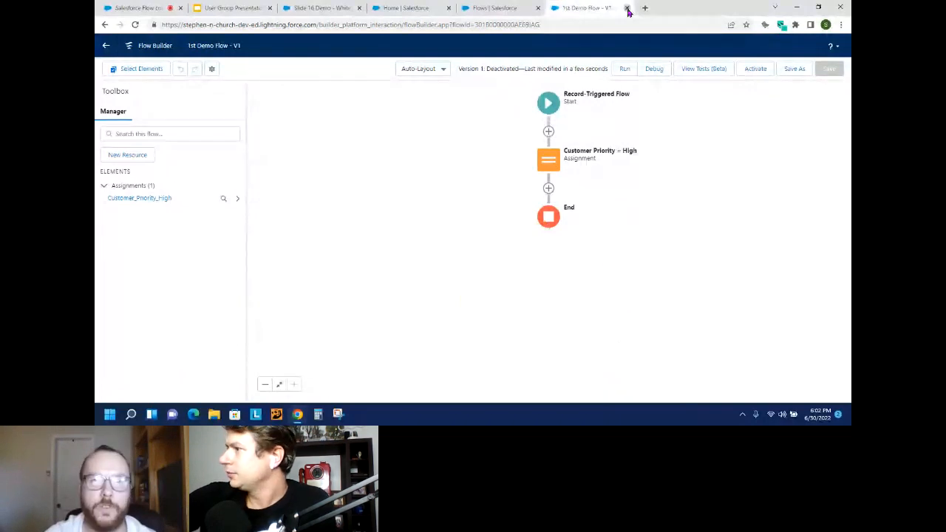
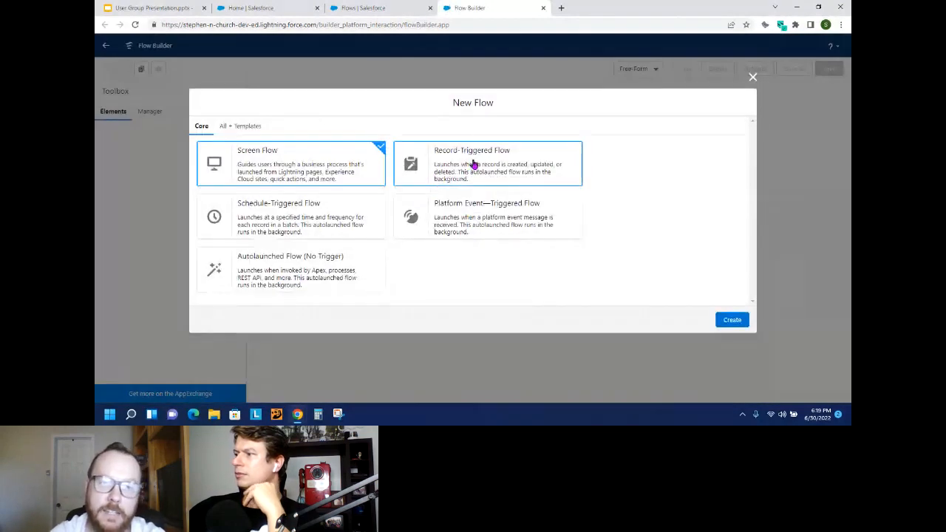
# Create a Record-Triggered Flow on the Opportunity object that runs when a record is updated.
pyautogui.click(474, 165)
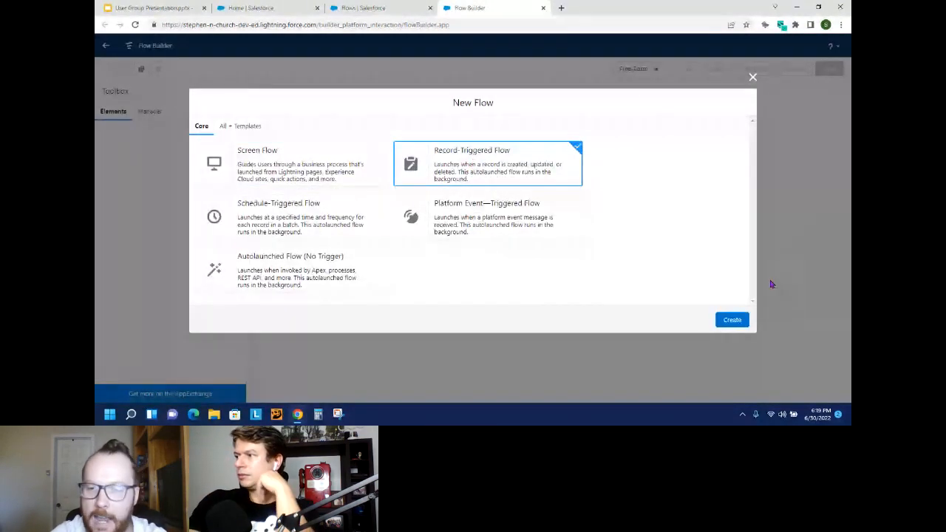
pyautogui.click(731, 321)
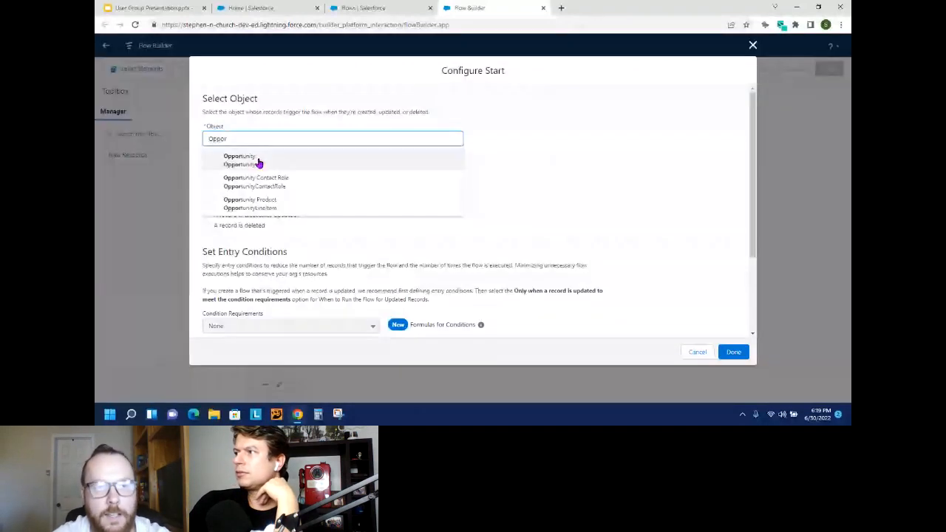
pyautogui.click(255, 158)
pyautogui.click(244, 206)
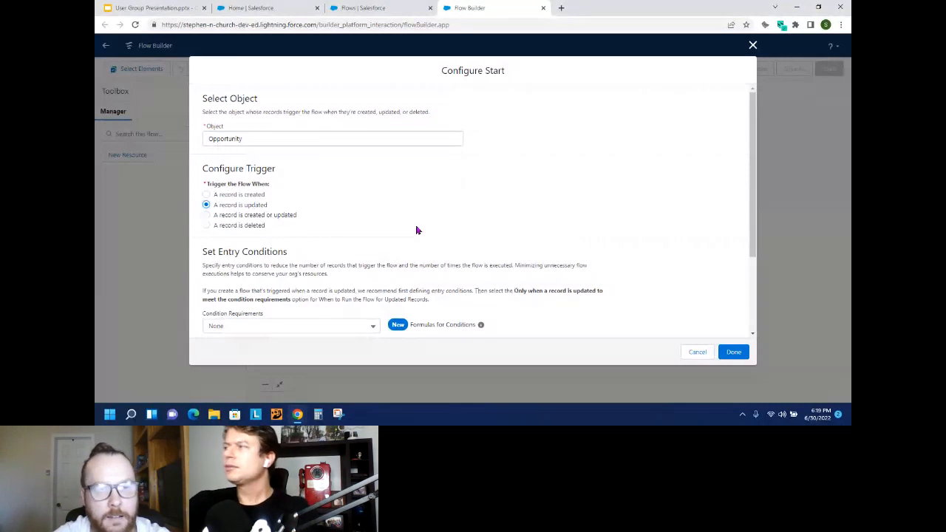
# Set the entry condition requirements to Formula Evaluates to True and enlarge the formula editing area.
pyautogui.scroll(-3, 416, 231)
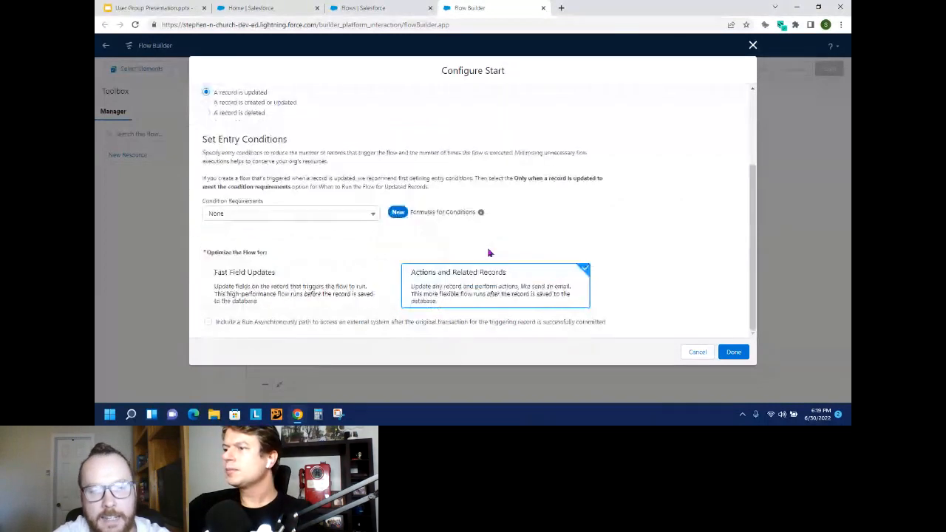
pyautogui.click(275, 215)
pyautogui.click(282, 301)
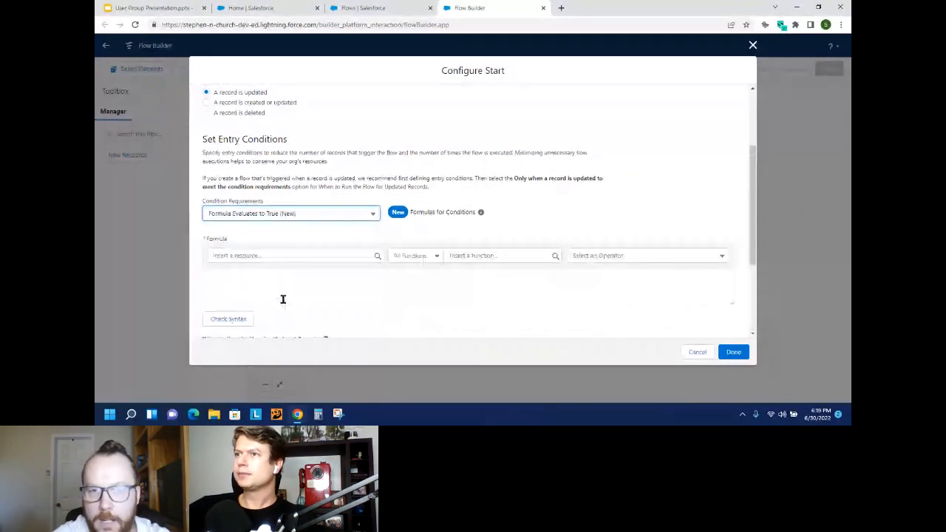
pyautogui.scroll(-1, 729, 307)
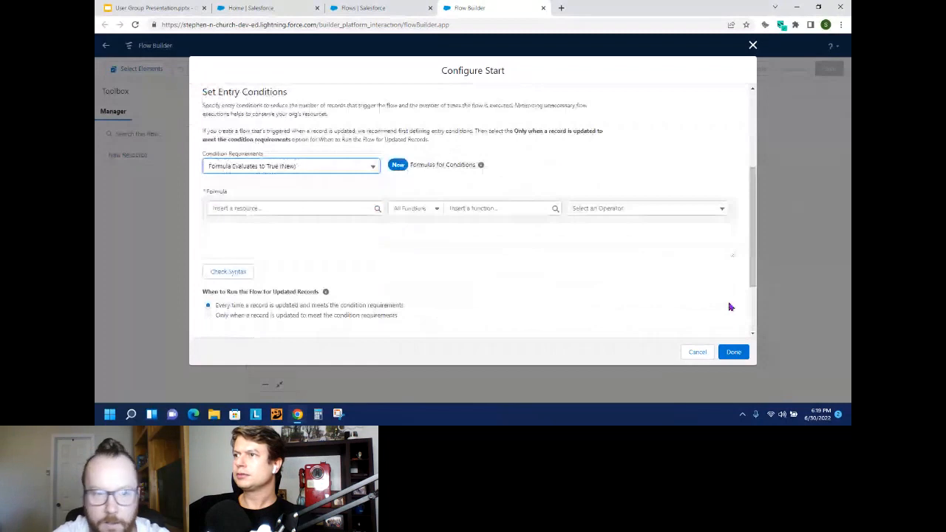
pyautogui.moveTo(732, 255); pyautogui.dragTo(732, 306)
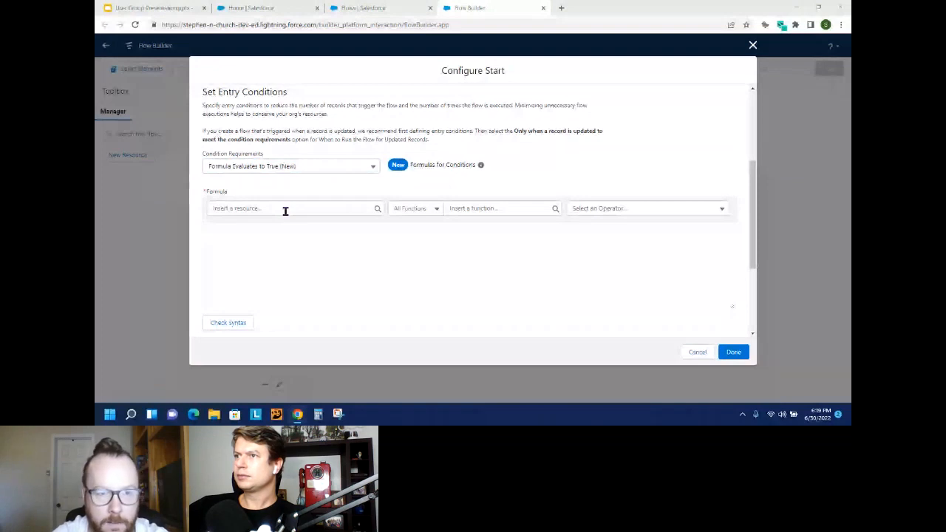
# Enter an entry formula requiring StageName changed to 'Closed Won' and either Account Rating not 'Hot' or Account CustomerPriority__c not 'High'.
pyautogui.click(288, 248)
pyautogui.write("AND (       ISCHANGED ( {!$Record.StageName} )       ISPICKVAL ( {!$Record.StageName}, 'Closed Won'),       OR (             NOT ( ISPICKVAL ( {!$Record.Account.Rating}, 'Hot') ),             NOT ( ISPICKVAL ( {!$Record.Account.CustomerPriority__c}, 'High') )           ) )")
pyautogui.moveTo(731, 306); pyautogui.dragTo(733, 344)
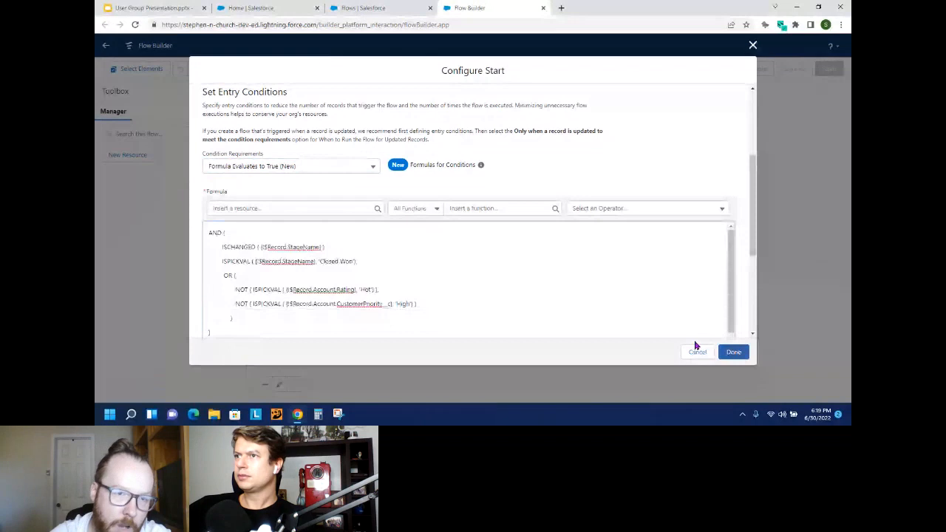
pyautogui.moveTo(342, 247); pyautogui.dragTo(359, 261)
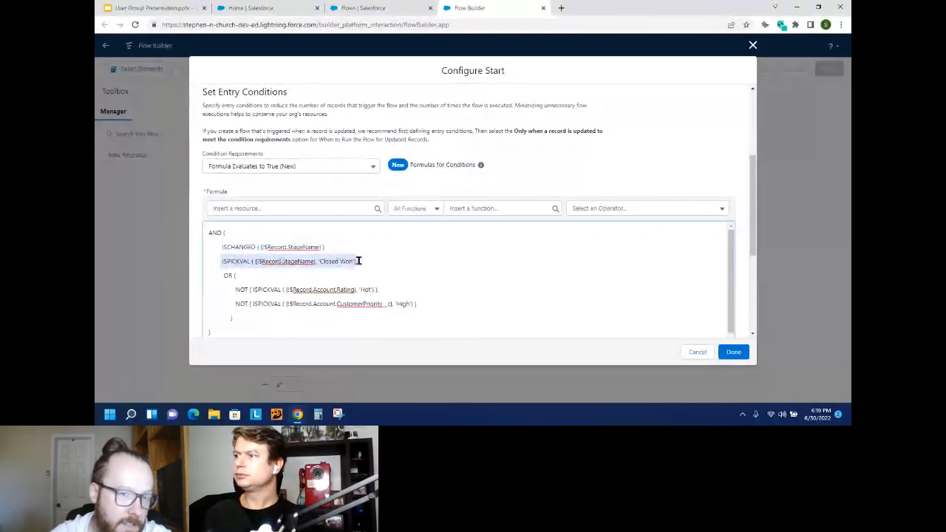
pyautogui.keyDown('shift'); pyautogui.click(205, 246); pyautogui.keyUp('shift')
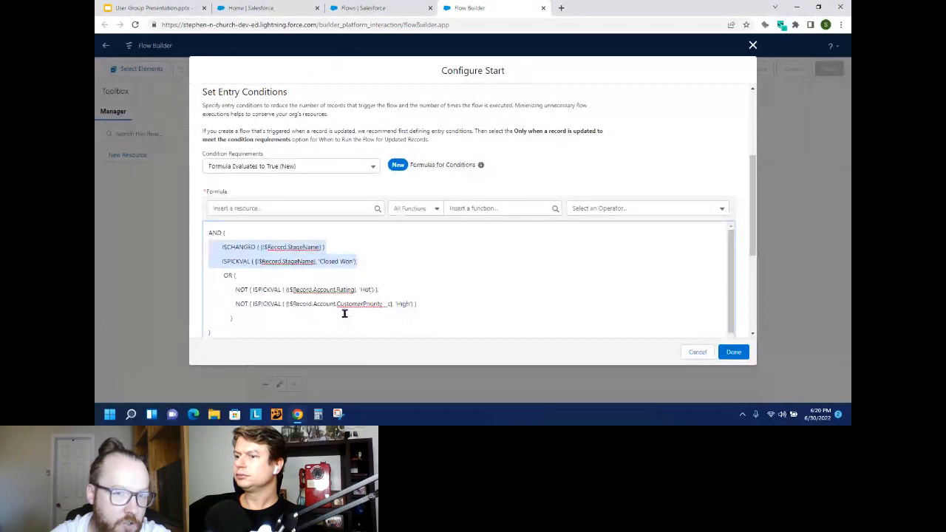
pyautogui.moveTo(424, 306); pyautogui.dragTo(205, 292)
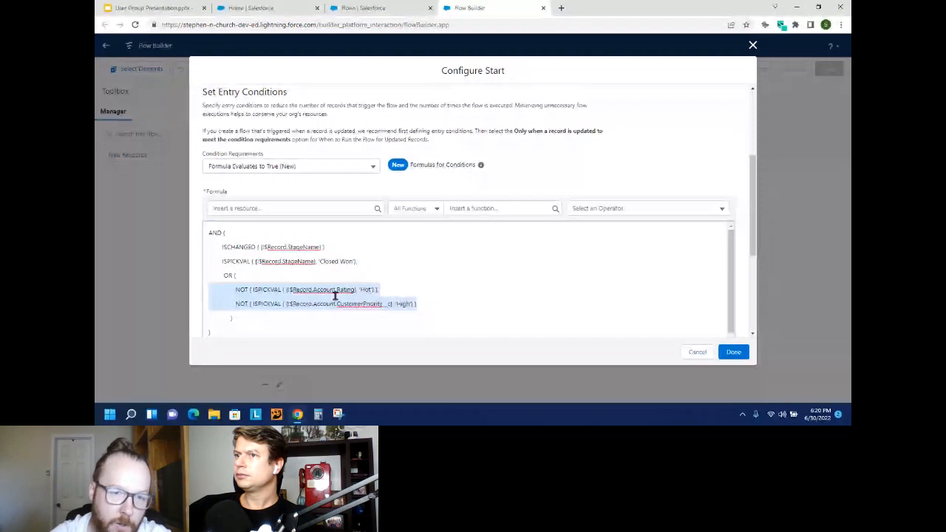
pyautogui.moveTo(379, 289); pyautogui.dragTo(255, 289)
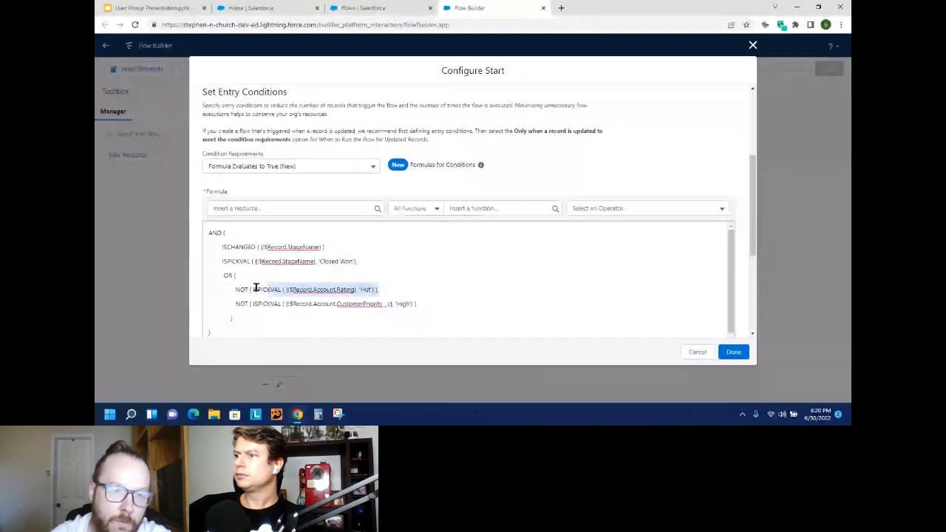
pyautogui.moveTo(417, 304); pyautogui.dragTo(255, 305)
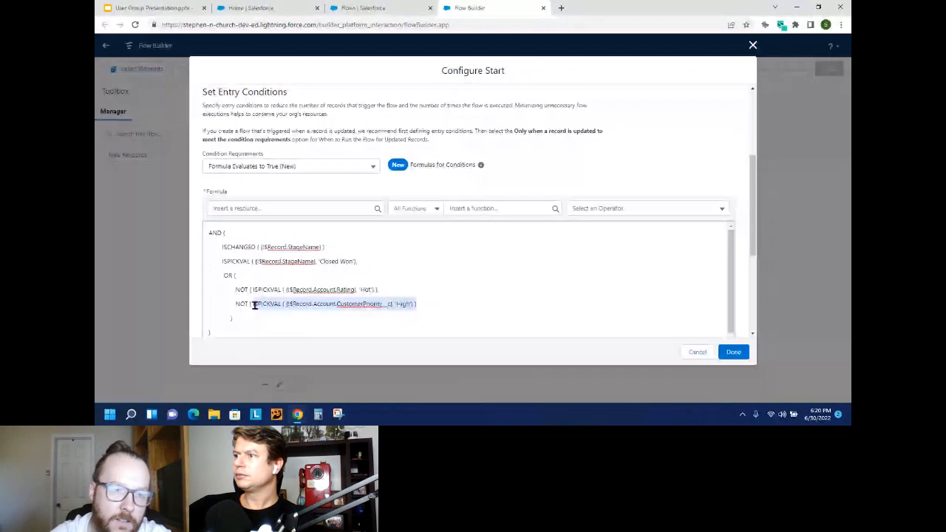
pyautogui.click(299, 277)
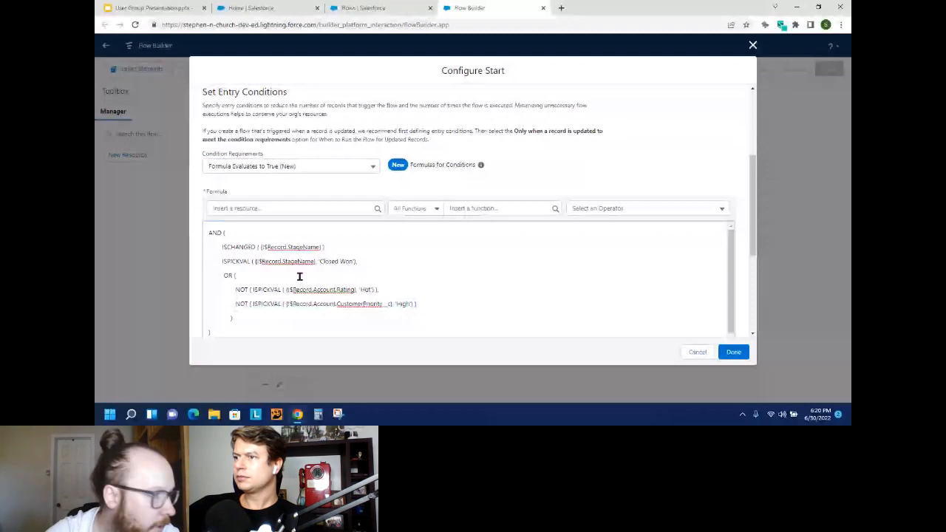
# Add the missing comma after the ISCHANGED condition, check the formula syntax and accept the start configuration.
pyautogui.scroll(-2, 299, 277)
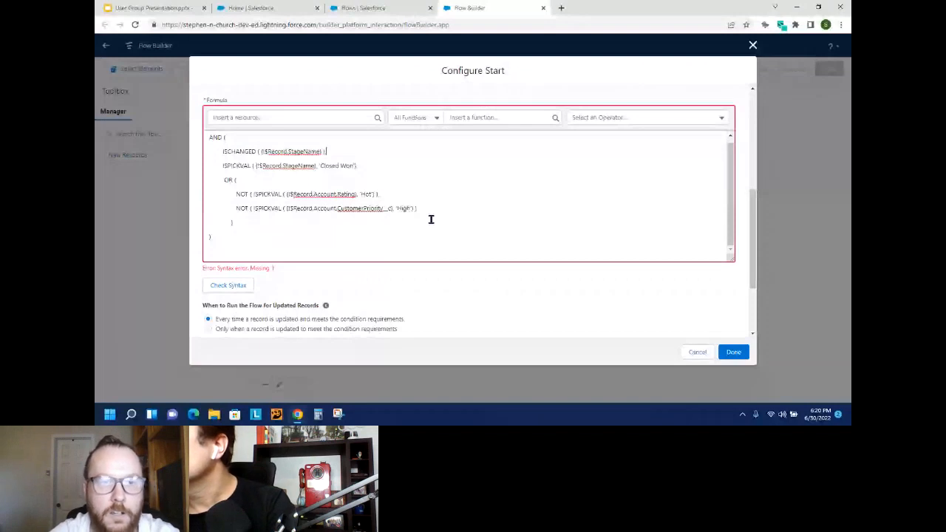
pyautogui.write(',')
pyautogui.click(631, 304)
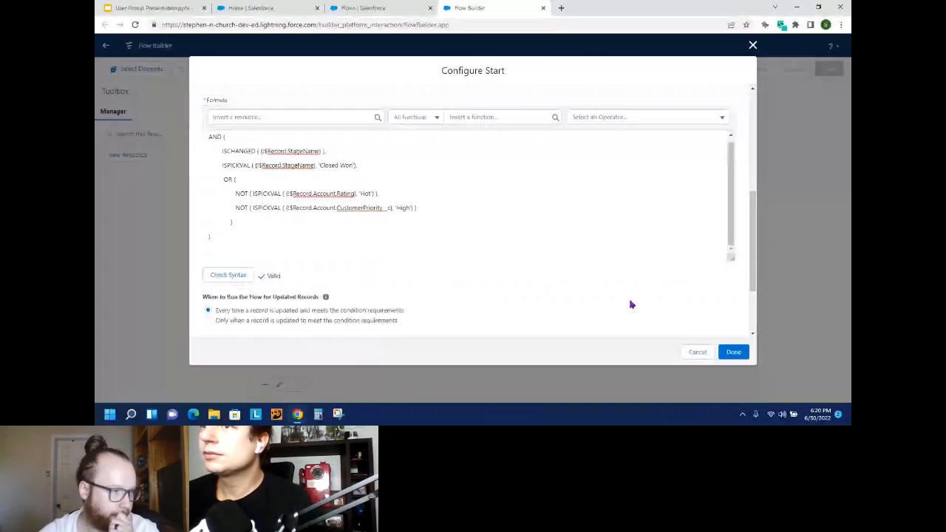
pyautogui.click(733, 353)
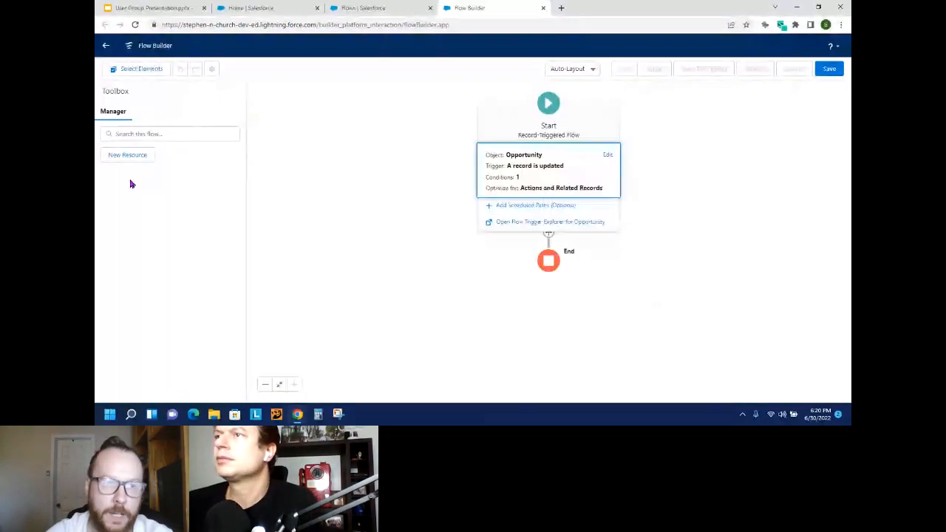
# Create a single record variable named var_Parent_Account for the Account object.
pyautogui.click(144, 160)
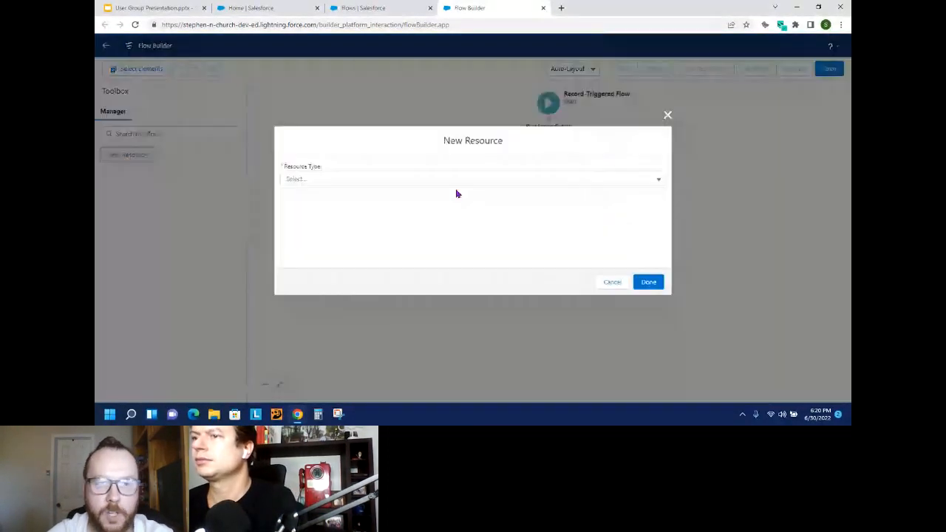
pyautogui.click(384, 179)
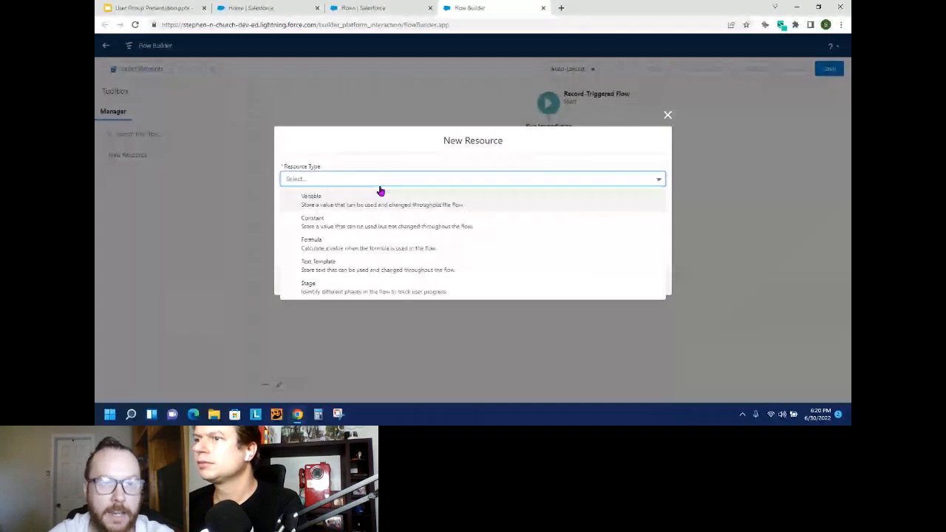
pyautogui.click(355, 199)
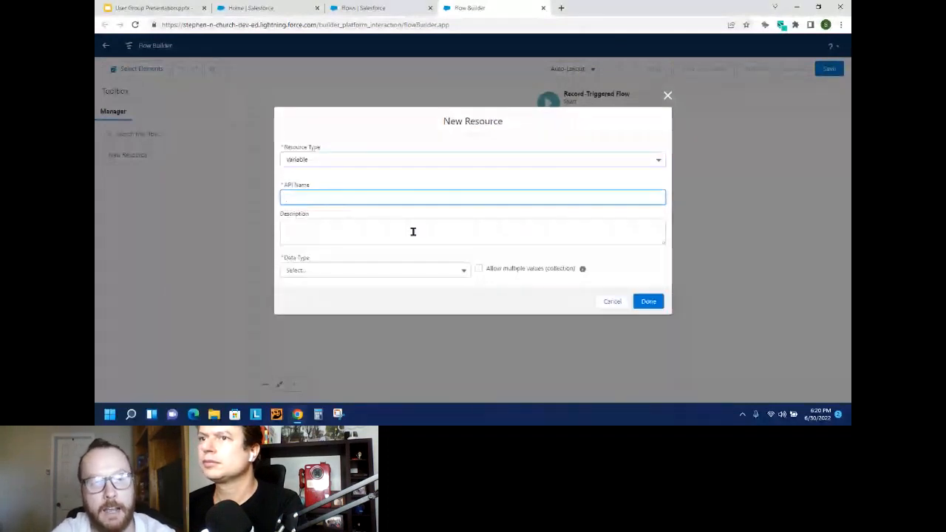
pyautogui.write('var')
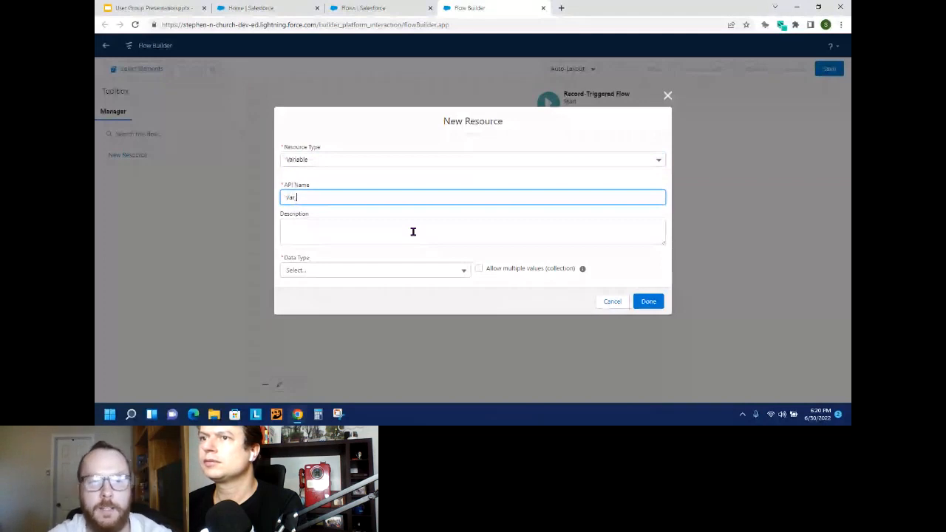
pyautogui.click(373, 270)
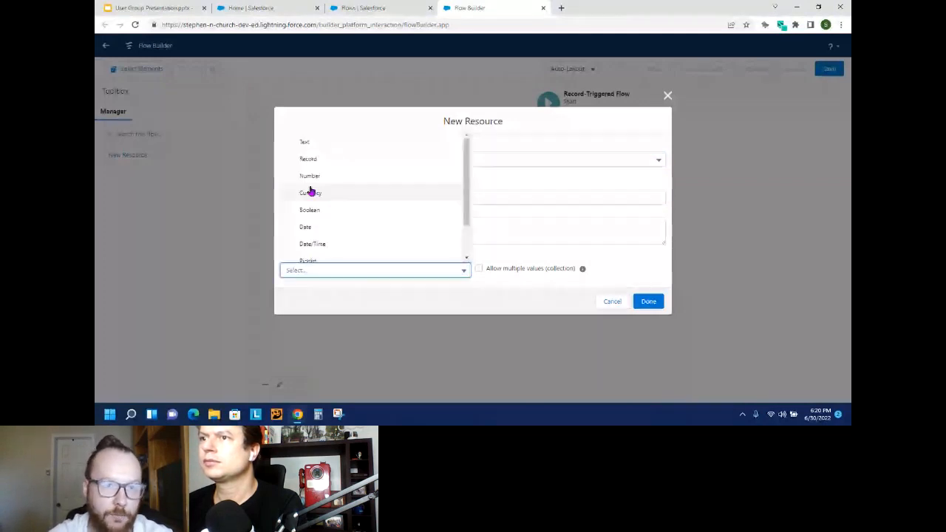
pyautogui.click(307, 159)
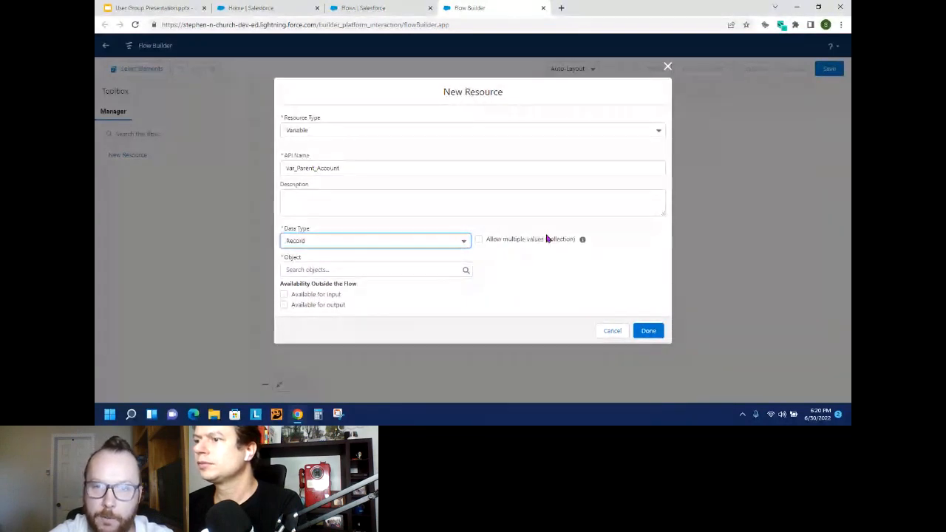
pyautogui.click(353, 264)
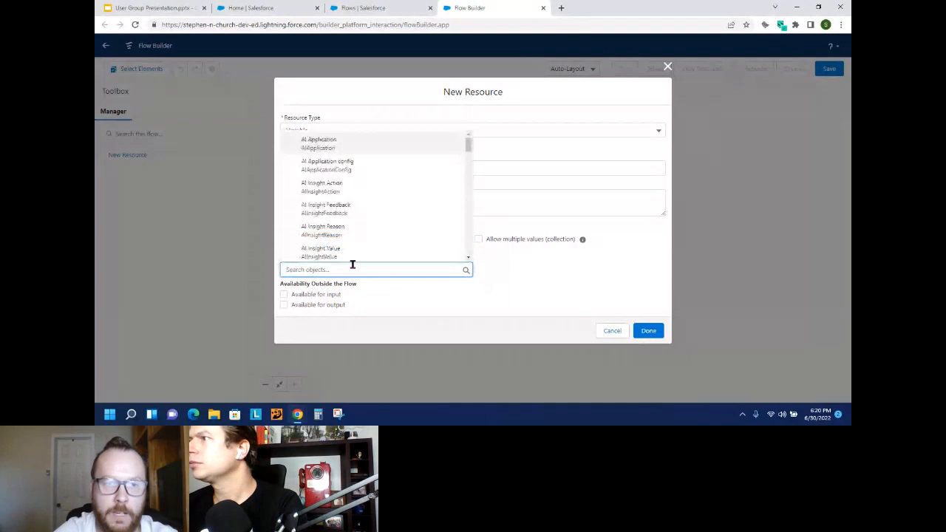
pyautogui.write('accoun')
pyautogui.click(313, 144)
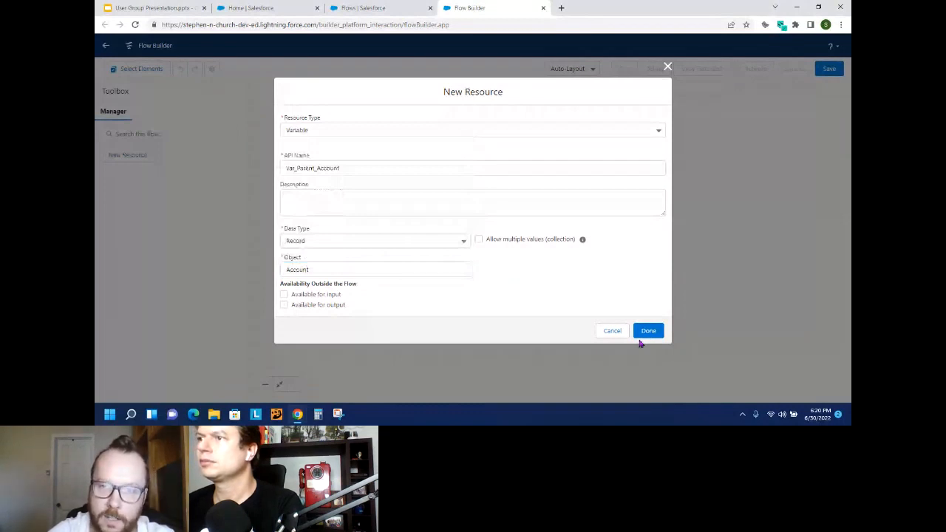
pyautogui.click(643, 332)
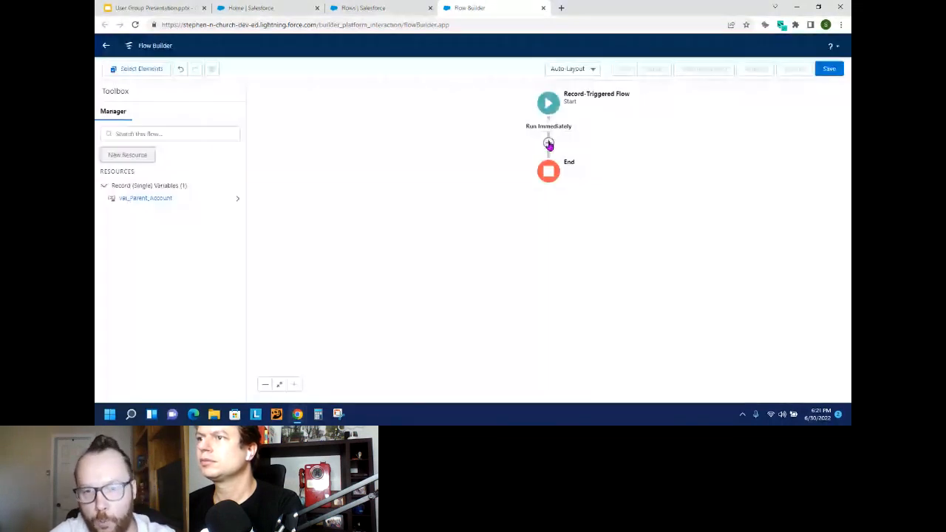
# Add an Assignment element to the Run Immediately path and label it "Parent Account ID to Variable".
pyautogui.click(549, 145)
pyautogui.click(537, 234)
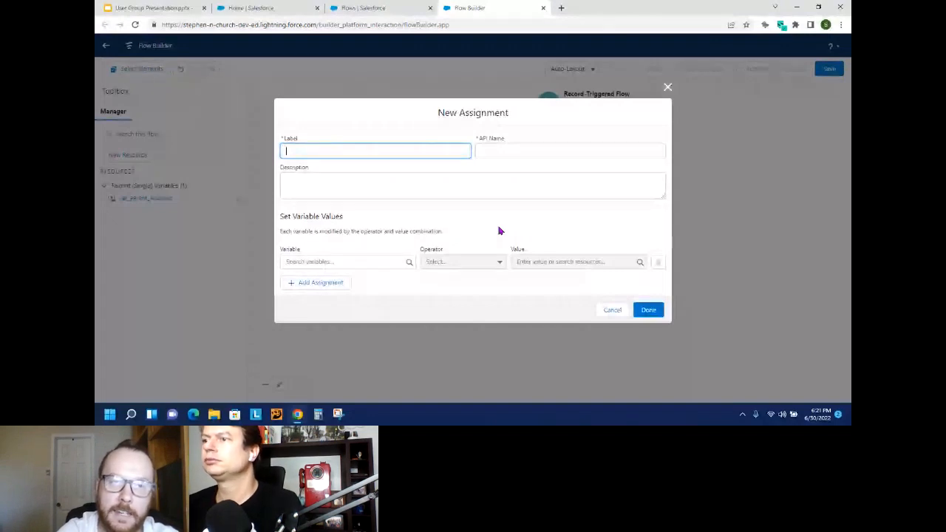
pyautogui.write('Parent Account ID to V')
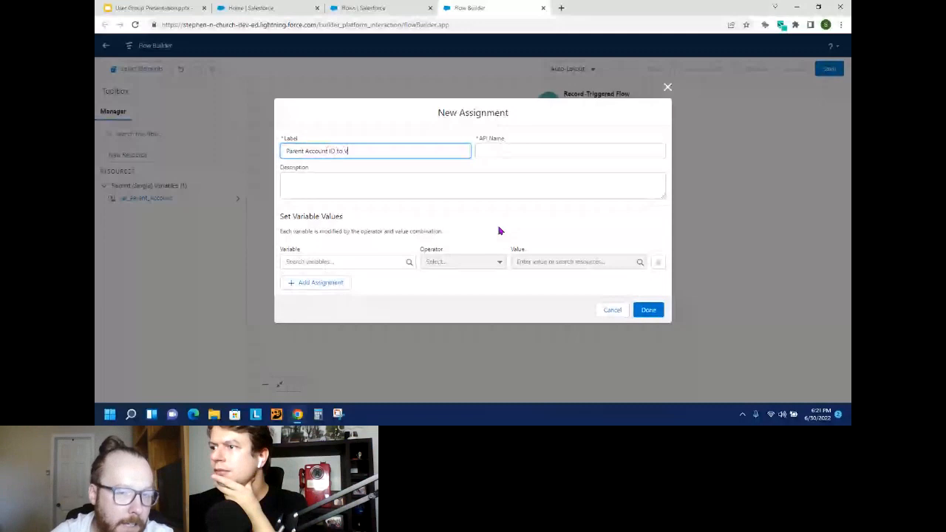
pyautogui.write('ariable')
# Assign the triggering Opportunity's AccountId from $Record to the Account ID field of var_Parent_Account using Equals.
pyautogui.click(346, 261)
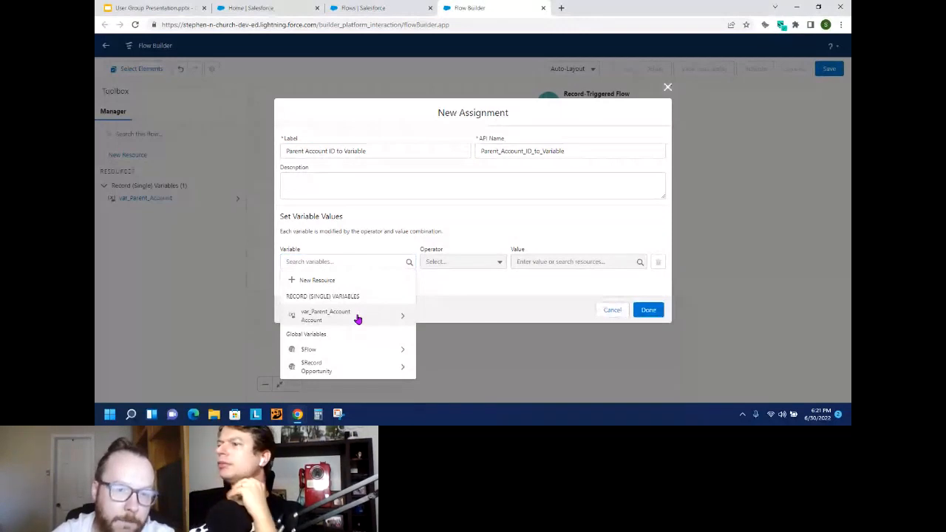
pyautogui.click(358, 318)
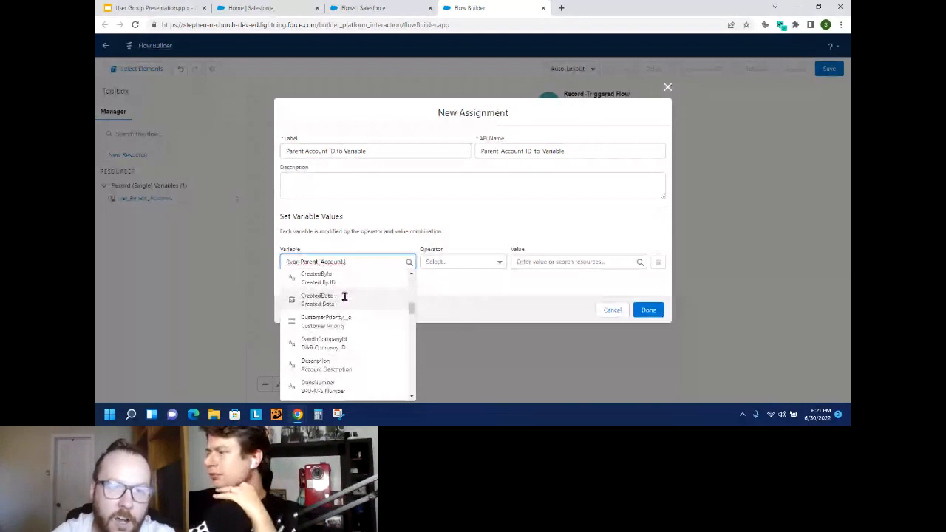
pyautogui.scroll(-3, 345, 297)
pyautogui.click(344, 300)
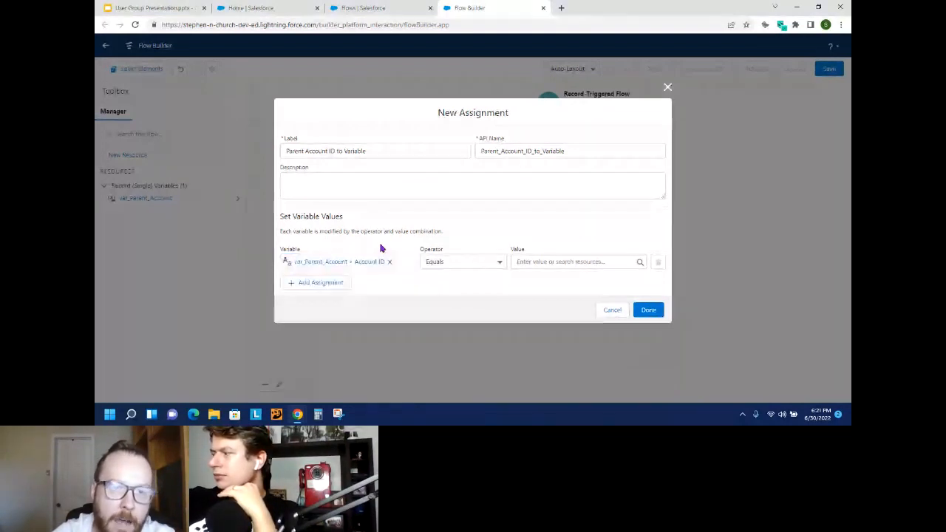
pyautogui.click(553, 261)
pyautogui.write('$Re')
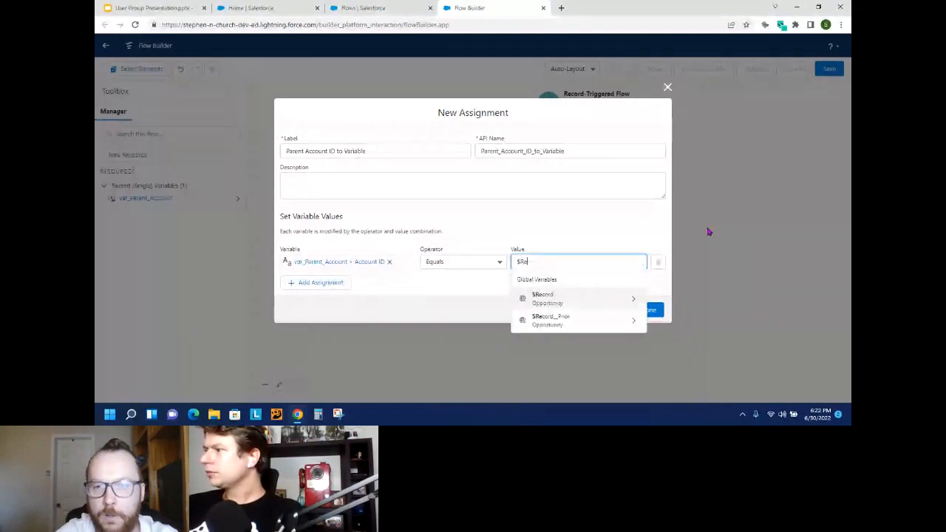
pyautogui.write('co')
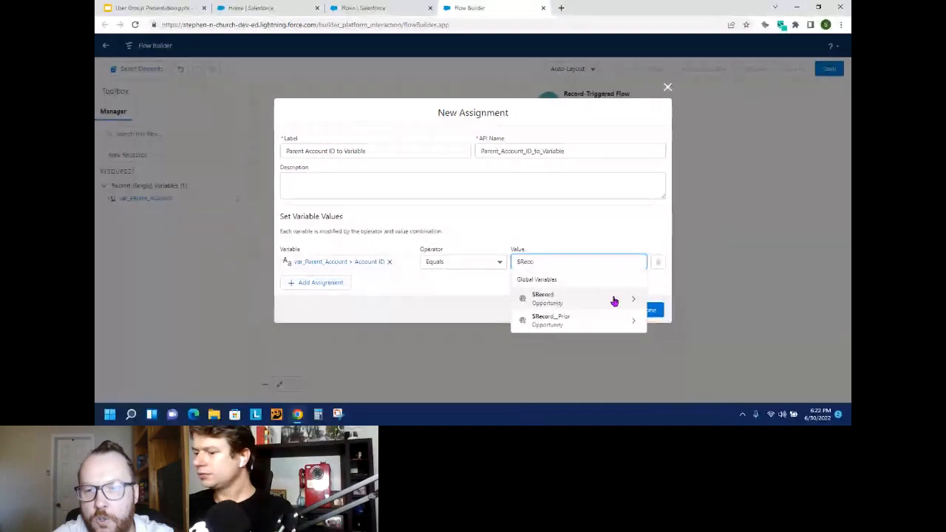
pyautogui.click(614, 301)
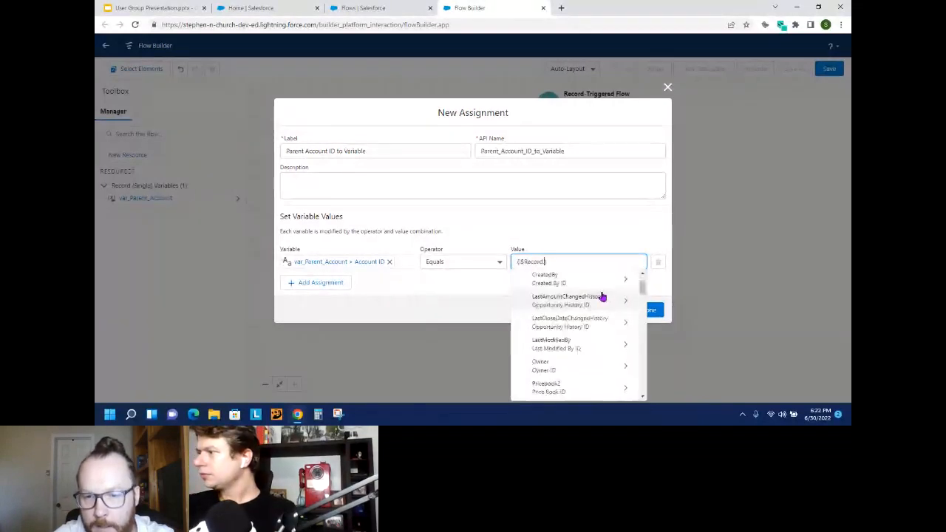
pyautogui.scroll(-2, 601, 311)
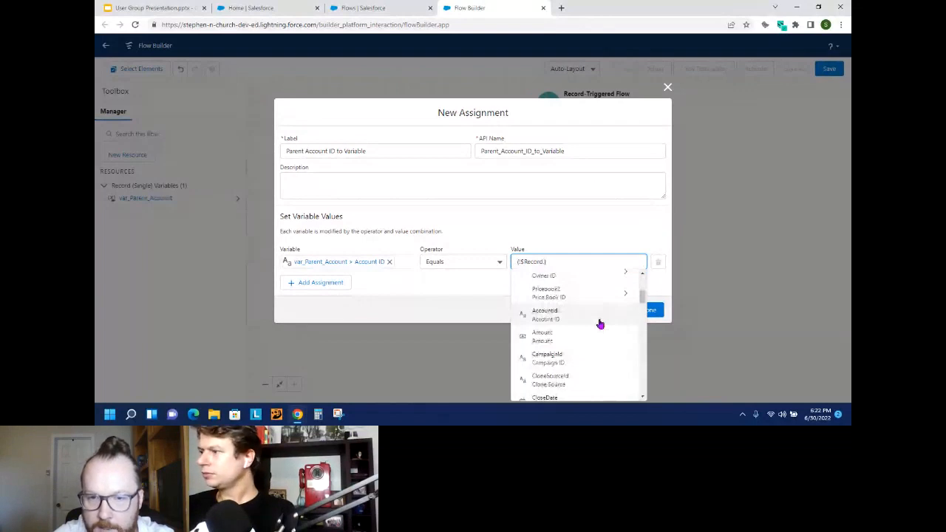
pyautogui.click(601, 324)
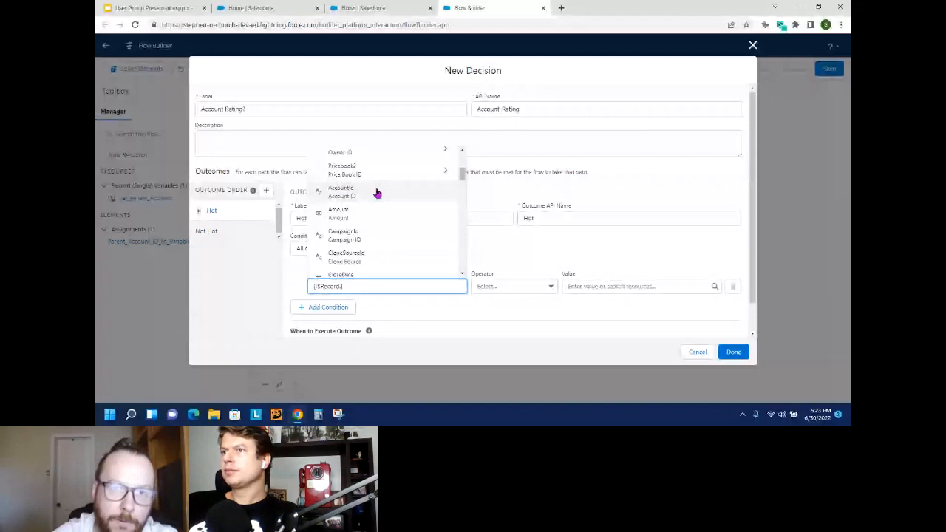
# Set the Hot outcome's condition to the $Record Account Rating equals Hot and finish the Account Rating? decision.
pyautogui.moveTo(462, 175); pyautogui.dragTo(461, 160)
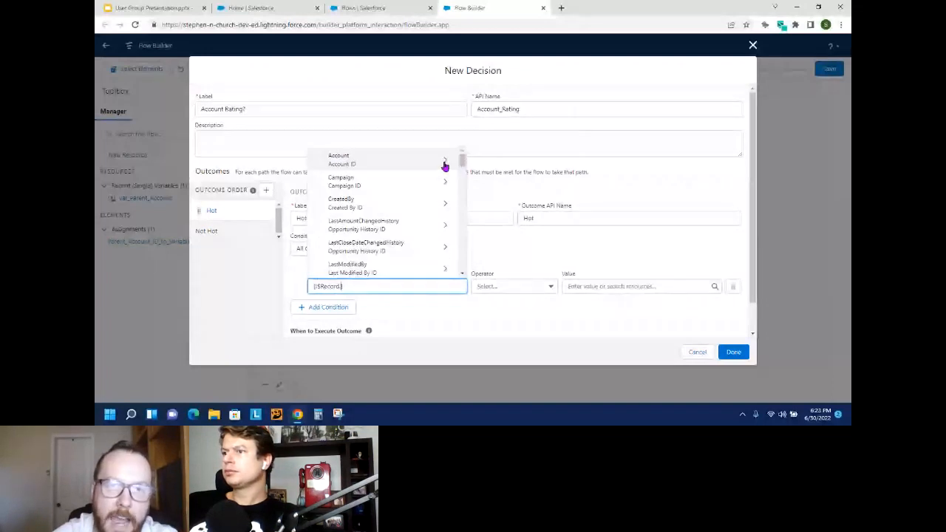
pyautogui.click(445, 166)
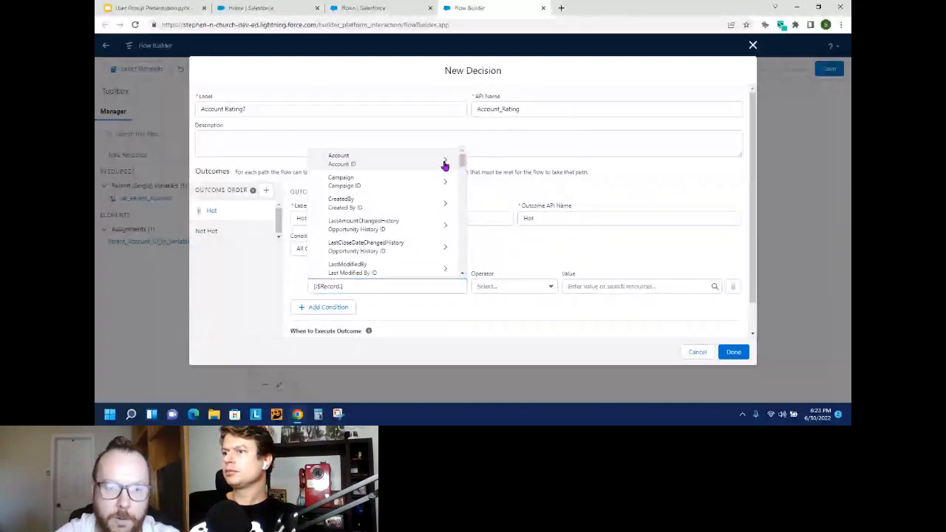
pyautogui.write('ratin')
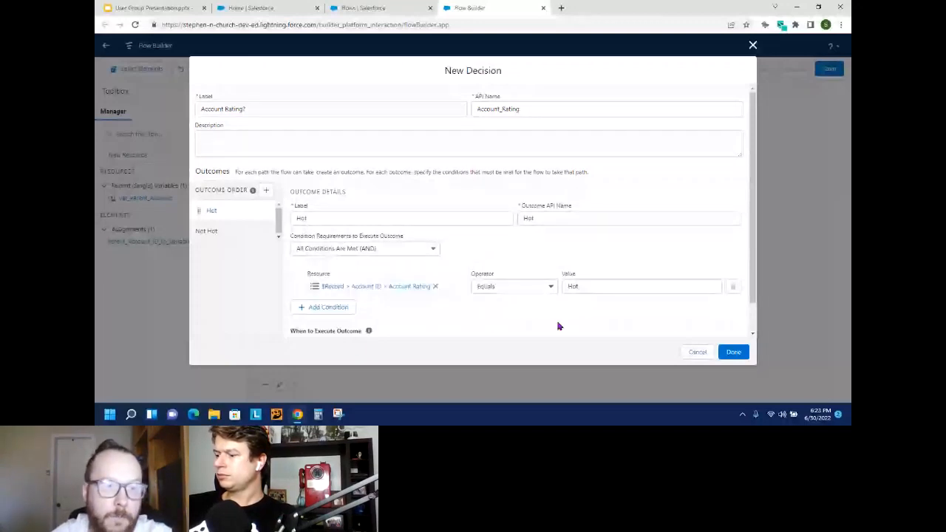
pyautogui.click(217, 231)
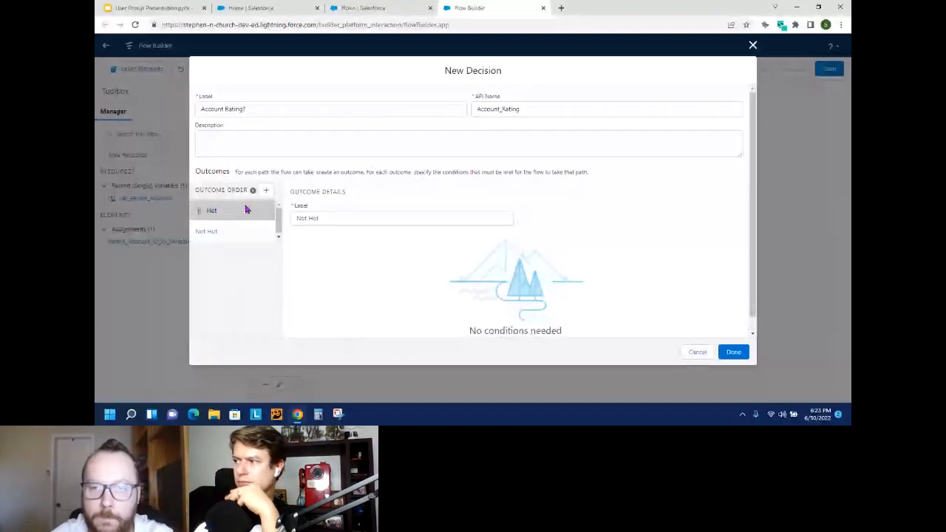
pyautogui.click(733, 351)
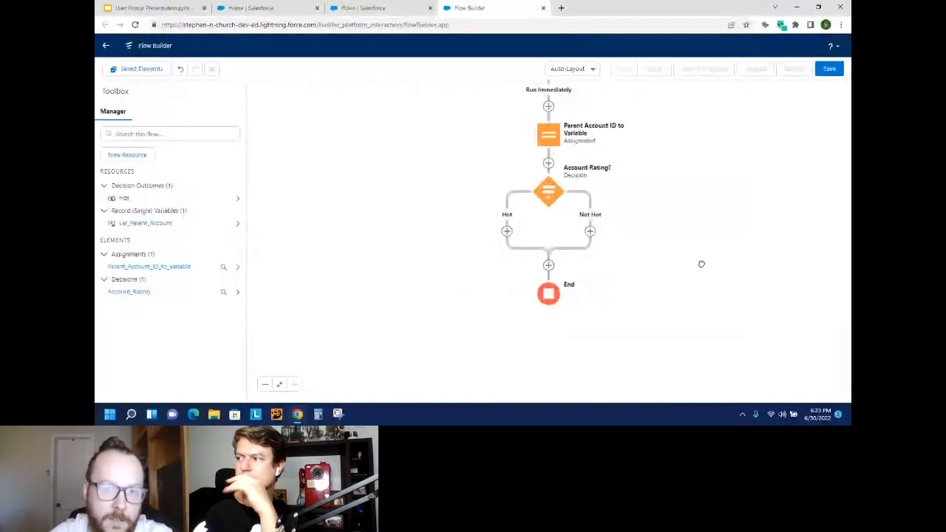
# Add an Assignment element to the Not Hot path and label it "Account Rating = Hot".
pyautogui.click(589, 232)
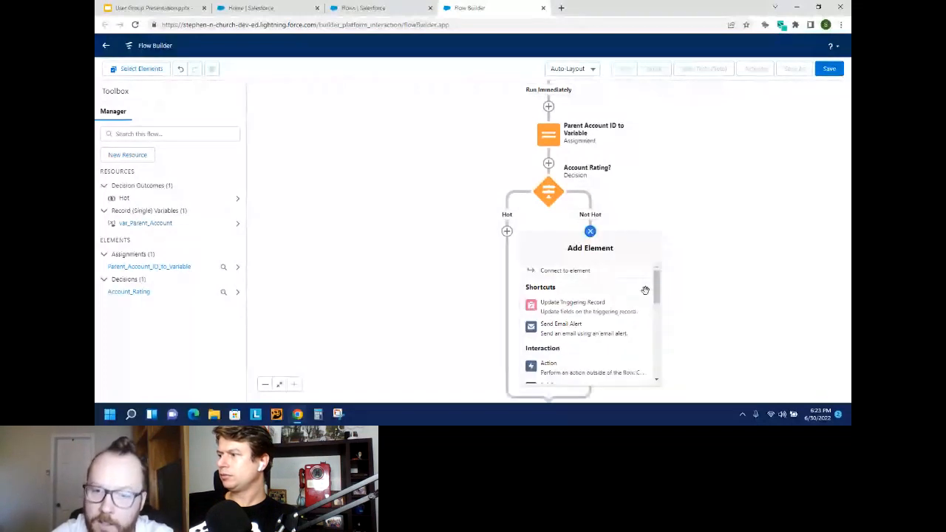
pyautogui.scroll(-2, 581, 341)
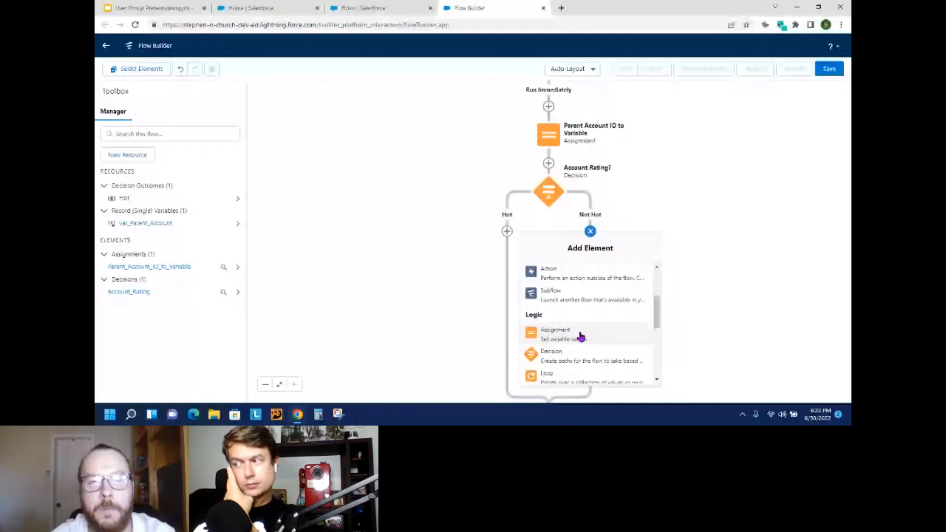
pyautogui.click(581, 334)
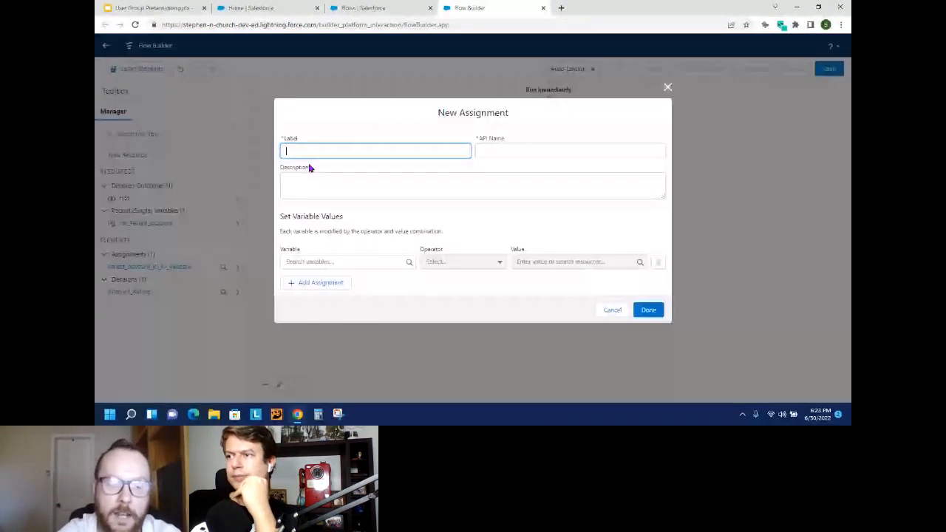
pyautogui.write('Account Rati')
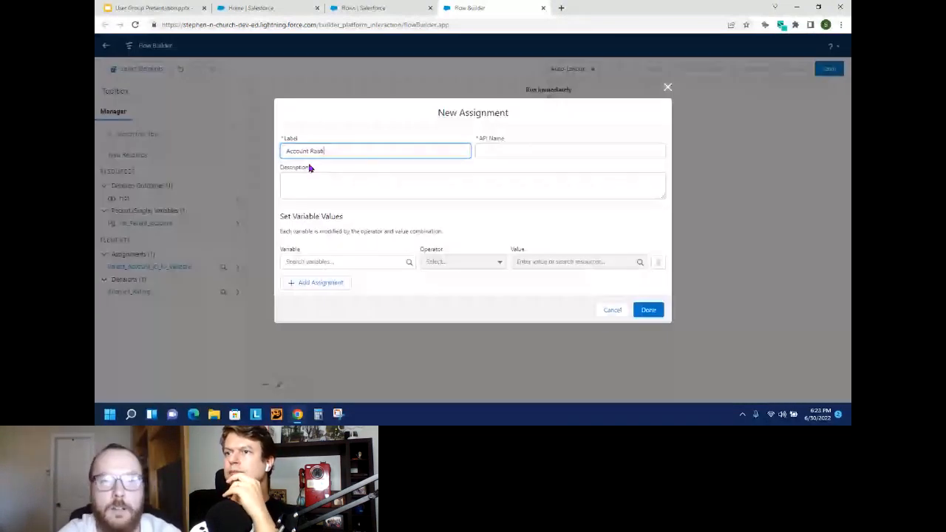
pyautogui.press('BackSpace')
pyautogui.write('ng = Ho')
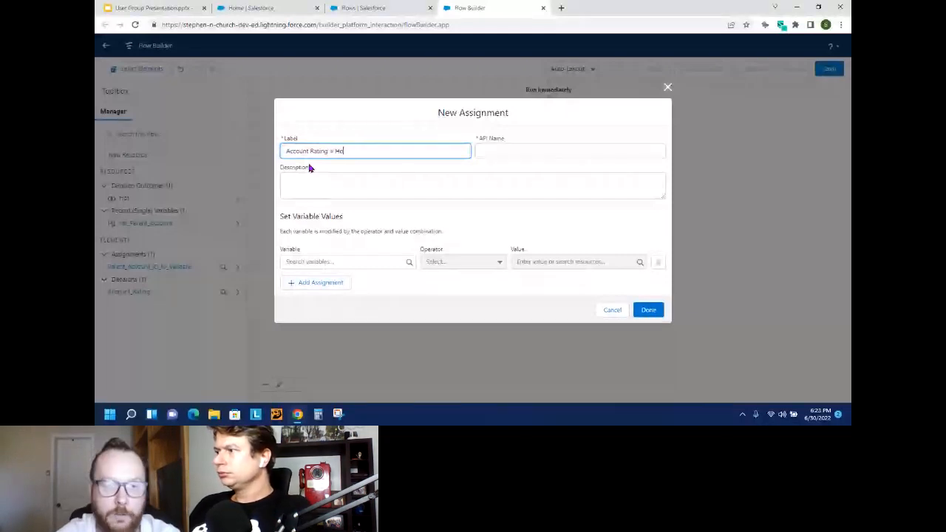
pyautogui.write('t')
# Assign Hot to the Account Rating field of var_Parent_Account using Equals and finish the assignment.
pyautogui.click(318, 261)
pyautogui.write('var')
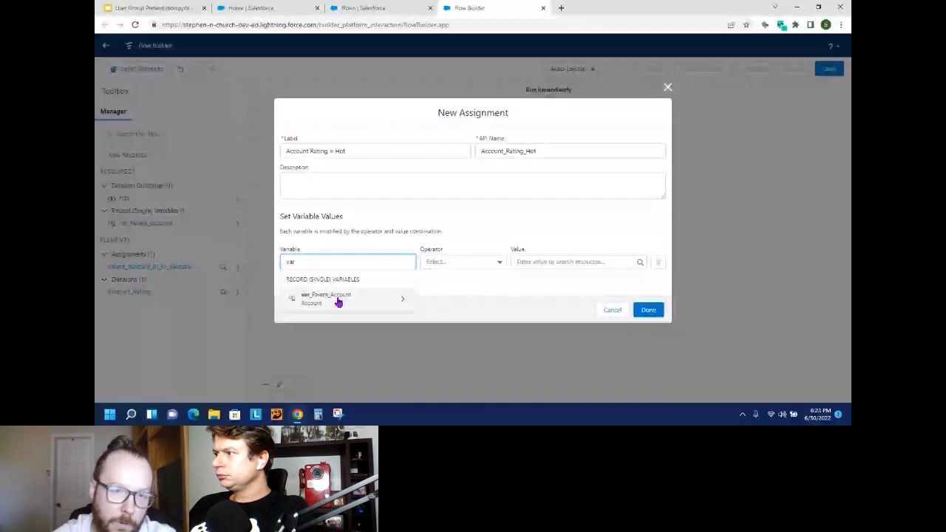
pyautogui.click(338, 300)
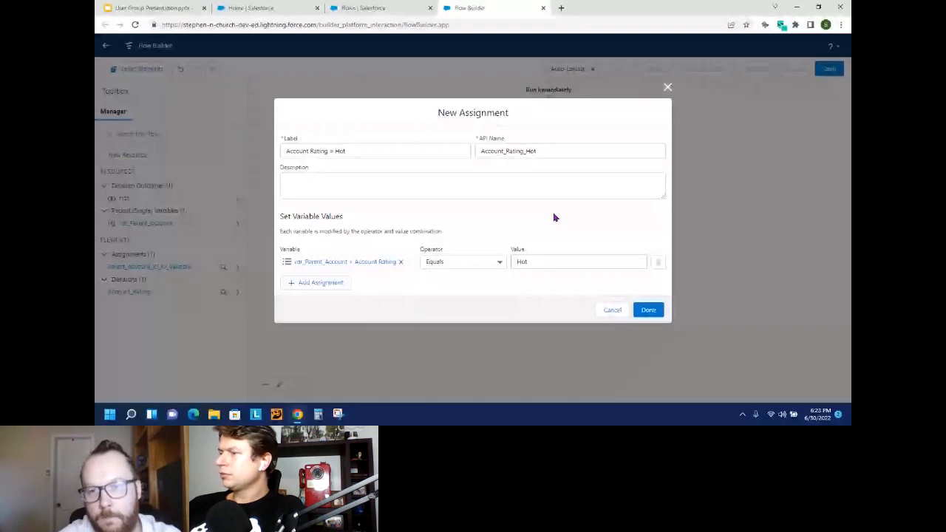
pyautogui.click(648, 310)
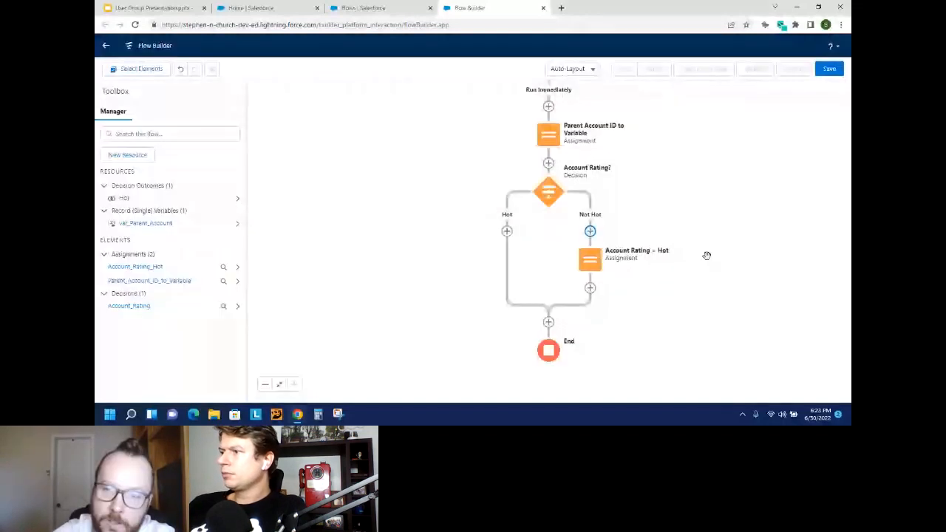
# Base the High outcome's condition in the Customer Priority? decision on the Account related to $Record.
pyautogui.scroll(-1, 685, 286)
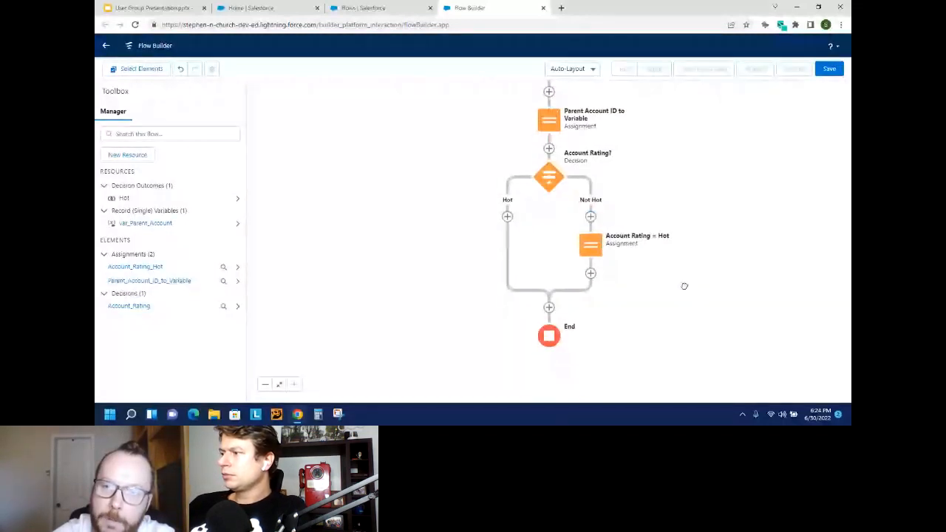
pyautogui.moveTo(685, 286); pyautogui.dragTo(677, 263)
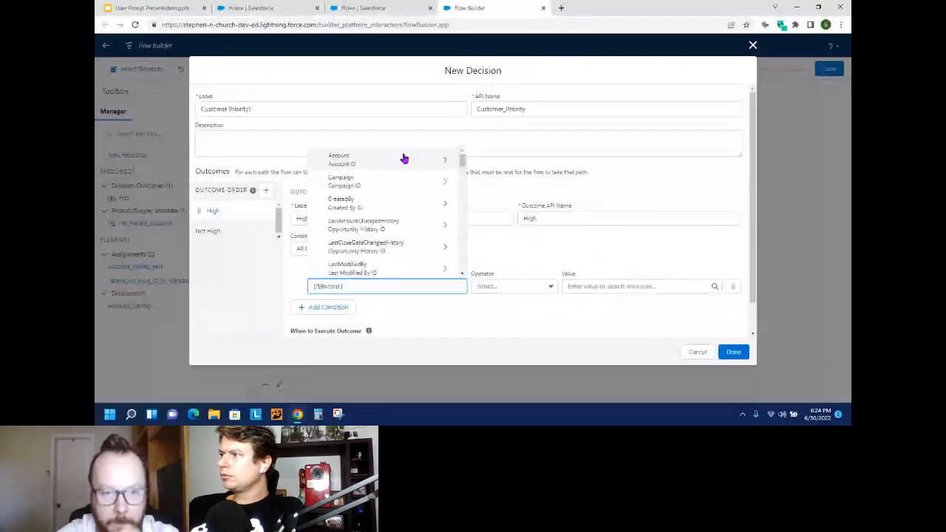
pyautogui.click(403, 159)
pyautogui.scroll(-3, 402, 214)
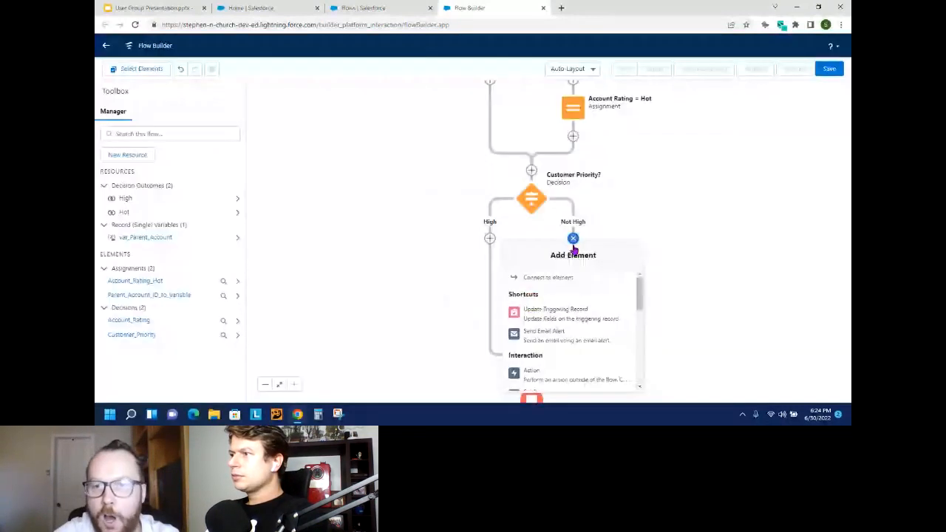
# Add an Assignment element to the Not High path and label it "Customer Priority = High".
pyautogui.scroll(-2, 589, 315)
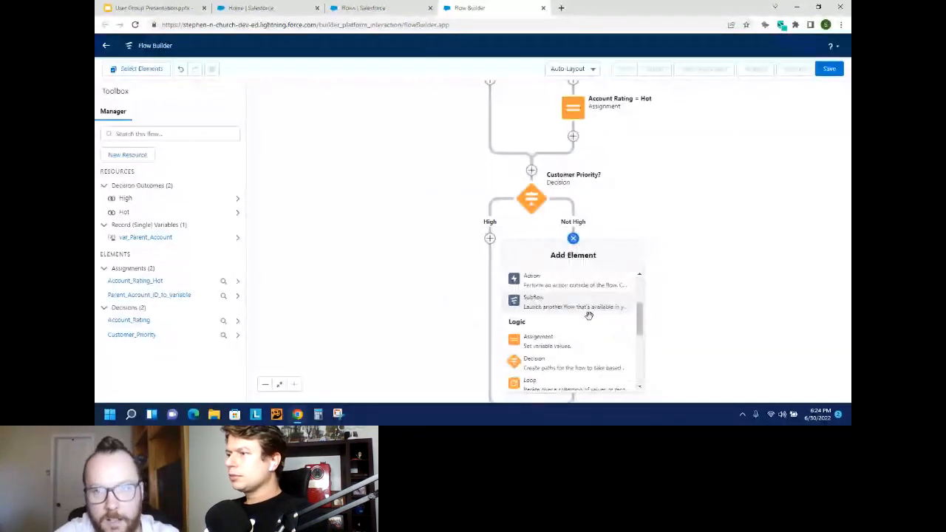
pyautogui.click(544, 340)
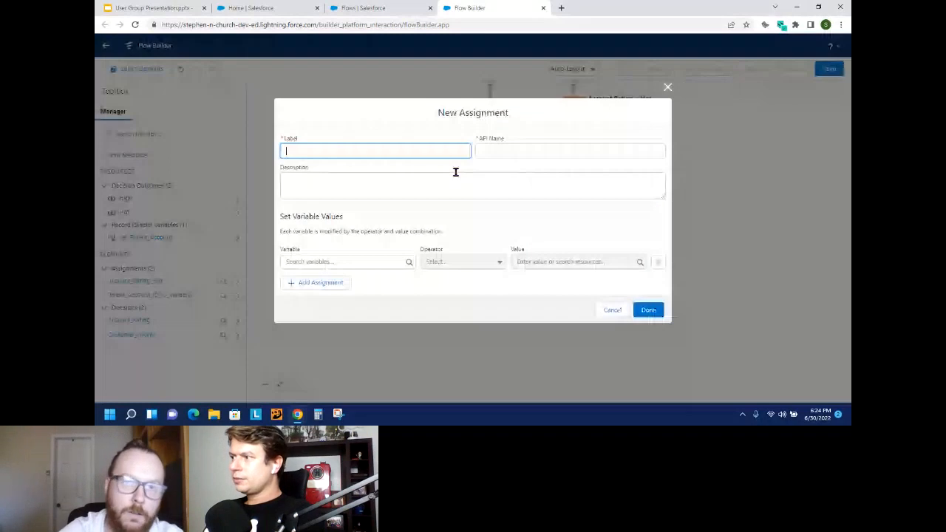
pyautogui.write('Customer Priority = High')
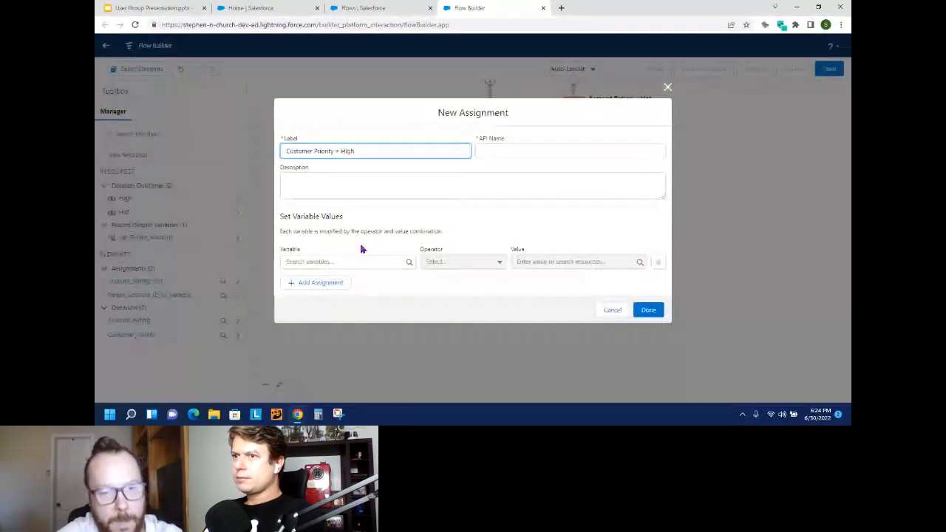
# Assign High to the Customer Priority field of var_Parent_Account using Equals and finish the assignment.
pyautogui.click(357, 261)
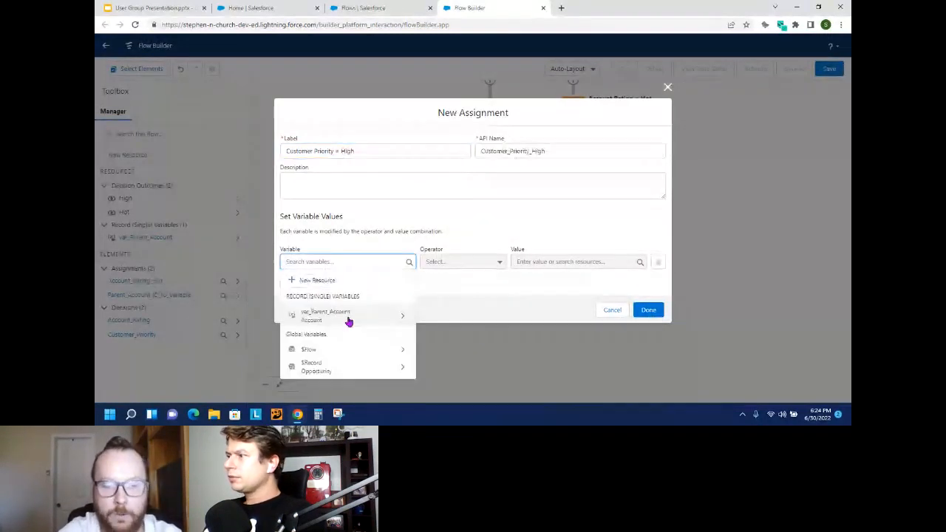
pyautogui.click(349, 318)
pyautogui.write('Custo')
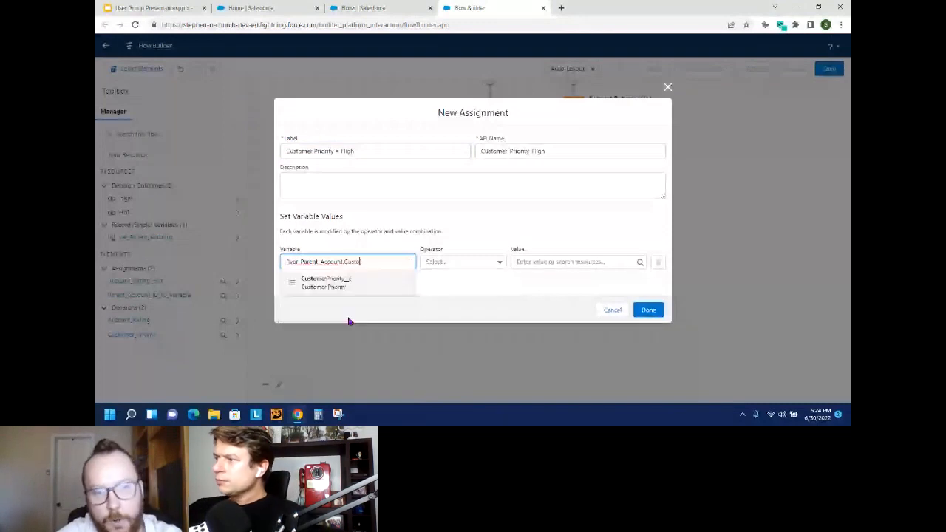
pyautogui.click(325, 282)
pyautogui.click(561, 262)
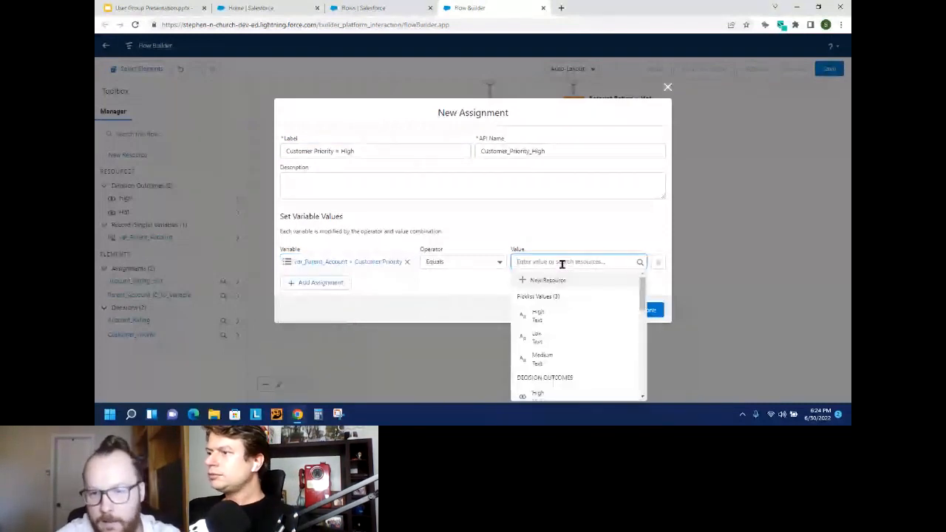
pyautogui.click(538, 315)
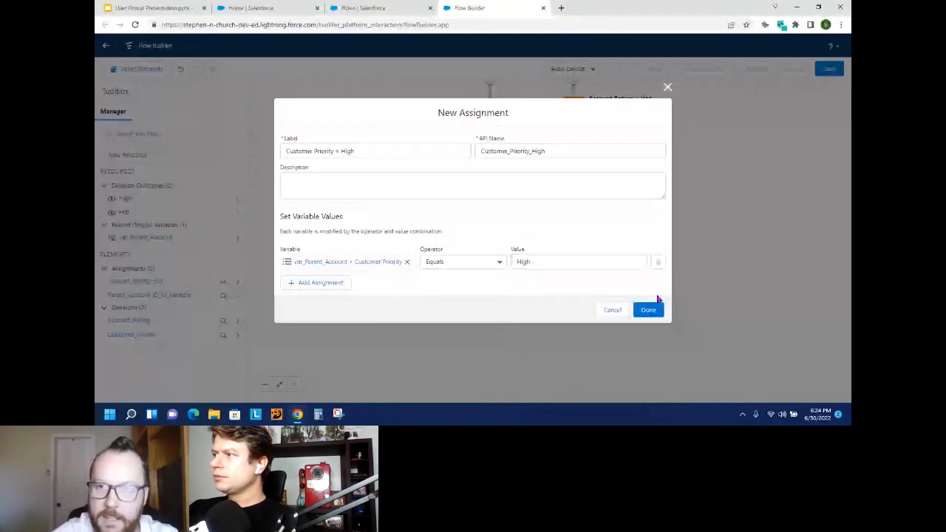
pyautogui.click(649, 309)
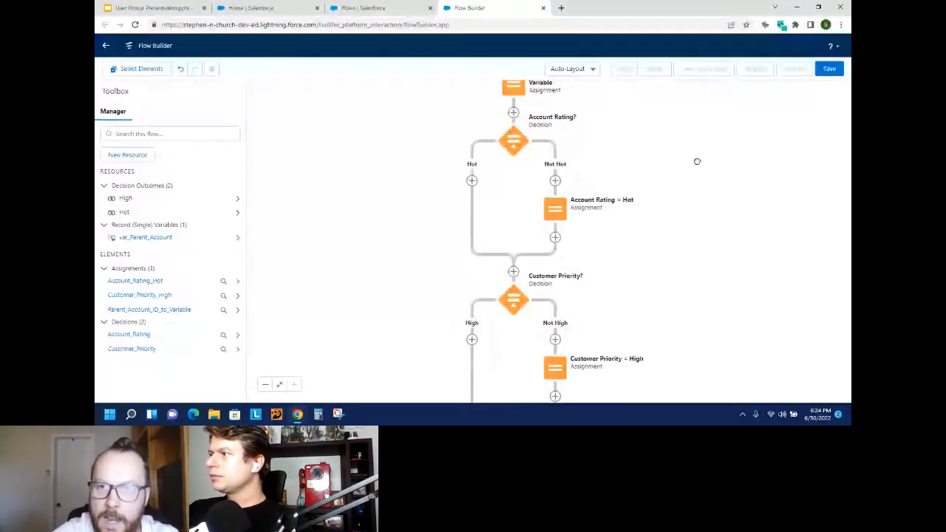
# Set the Parent Account Update Records element to use the IDs and all field values from the var_Parent_Account record.
pyautogui.moveTo(697, 161); pyautogui.dragTo(693, 135)
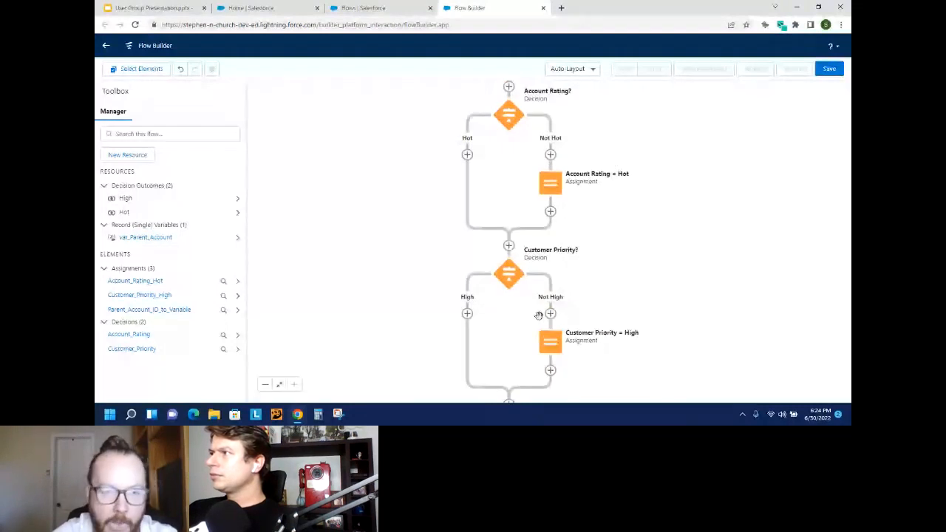
pyautogui.moveTo(785, 300); pyautogui.dragTo(783, 364)
pyautogui.moveTo(756, 302); pyautogui.dragTo(747, 261)
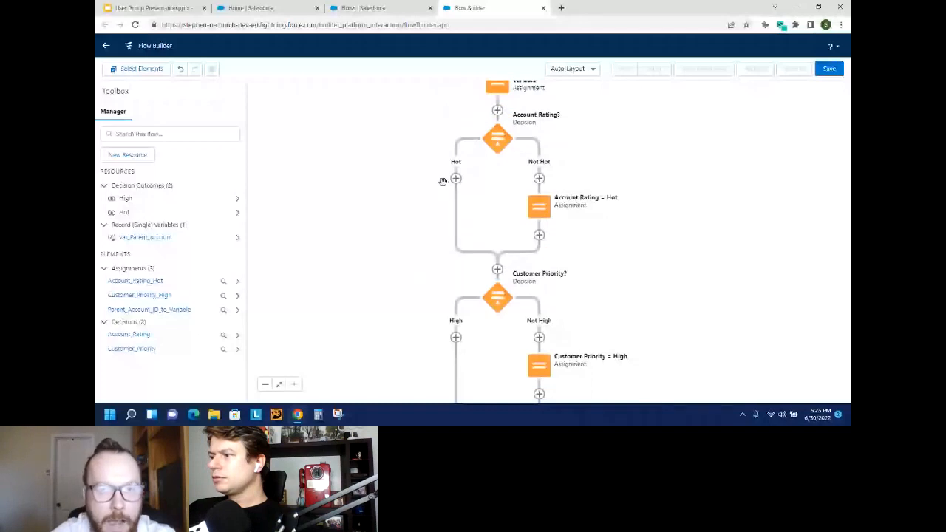
pyautogui.scroll(1, 503, 151)
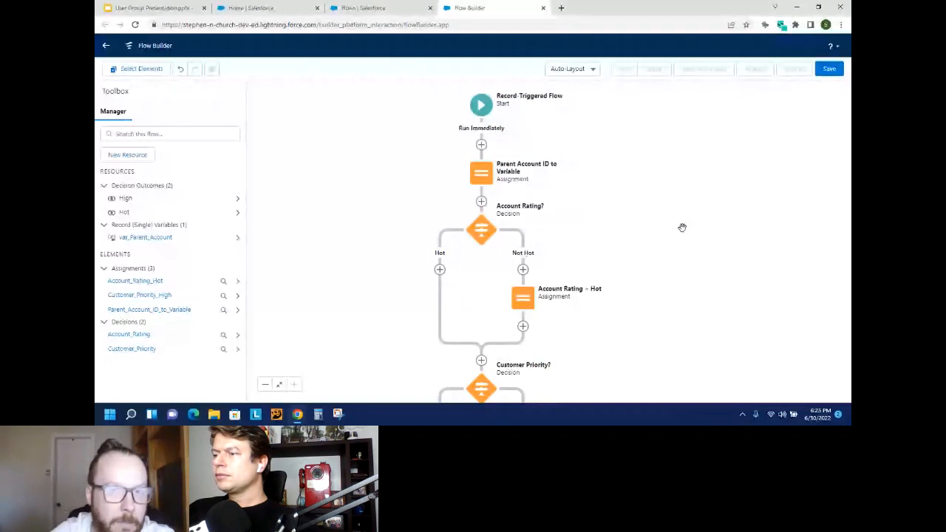
pyautogui.scroll(-2, 698, 244)
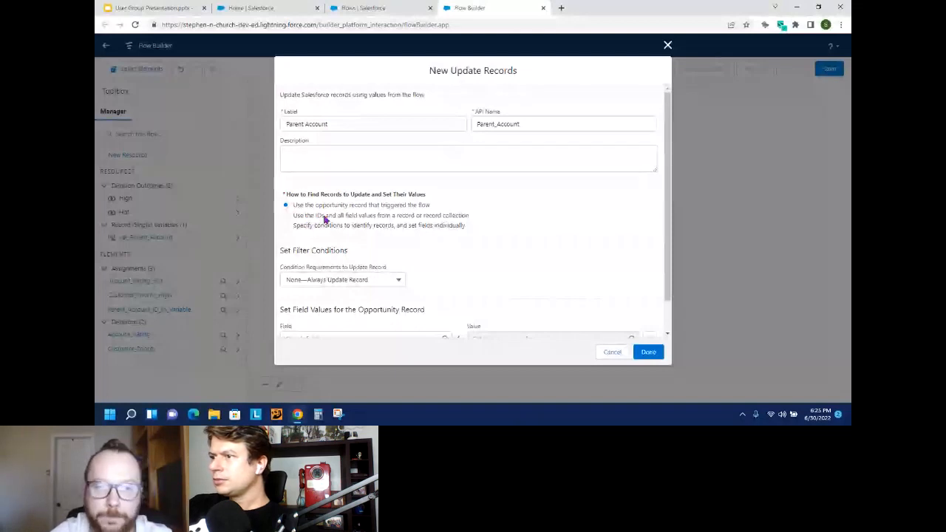
pyautogui.click(324, 216)
pyautogui.click(369, 293)
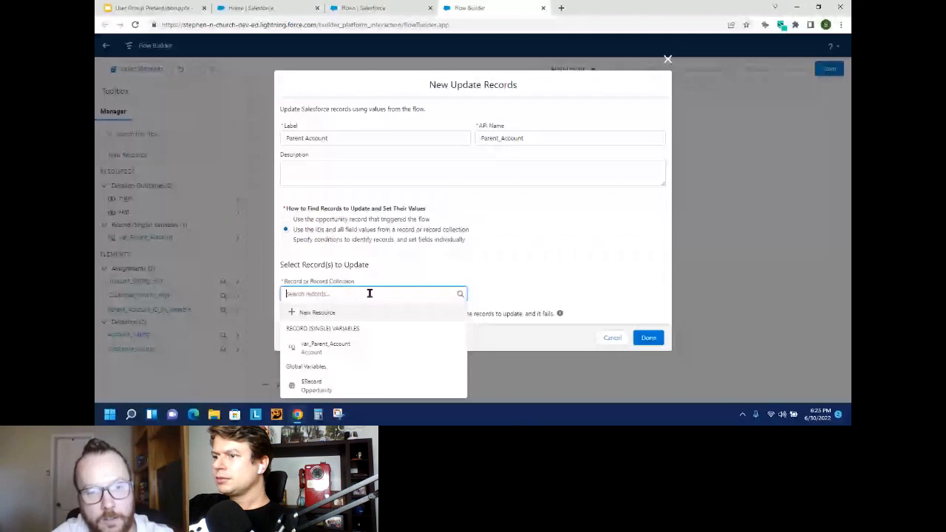
pyautogui.write('var')
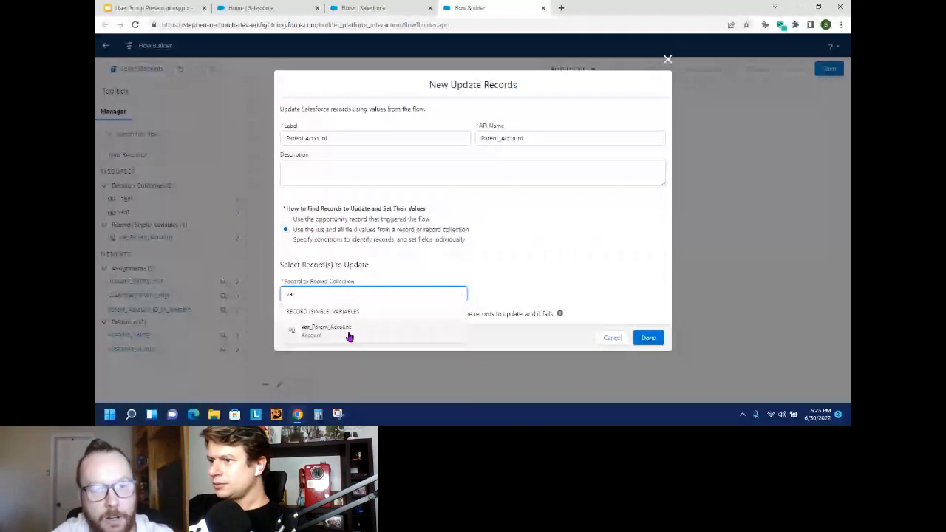
pyautogui.click(350, 332)
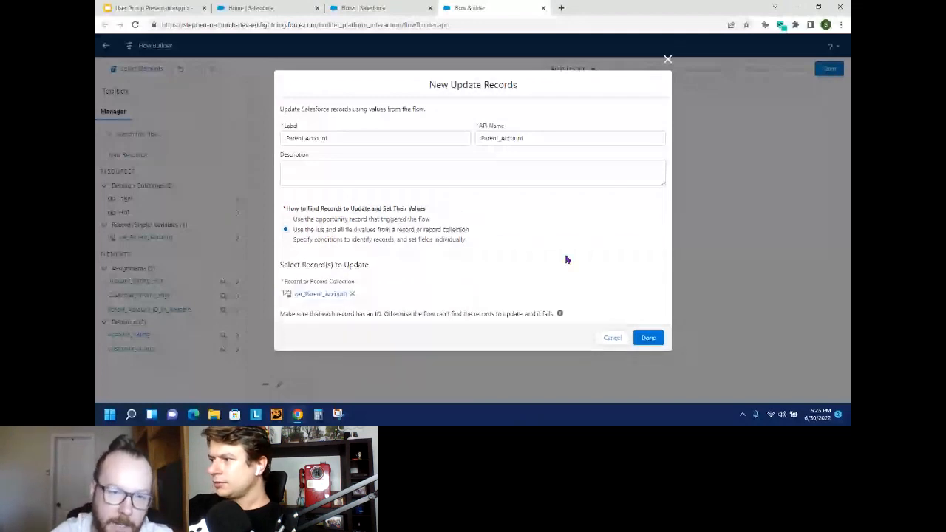
pyautogui.moveTo(370, 313); pyautogui.dragTo(556, 313)
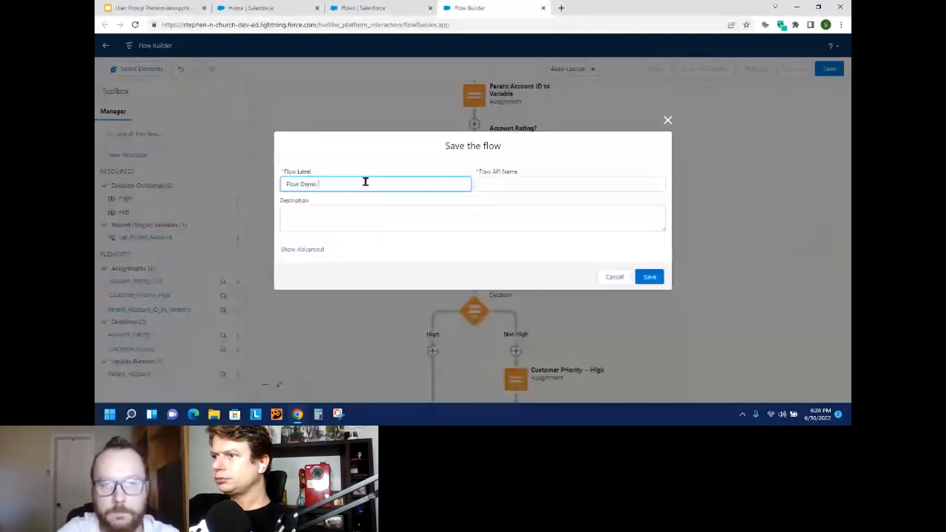
# Save the flow with the label "Flow Demo 3" and activate it.
pyautogui.write('3')
pyautogui.click(658, 283)
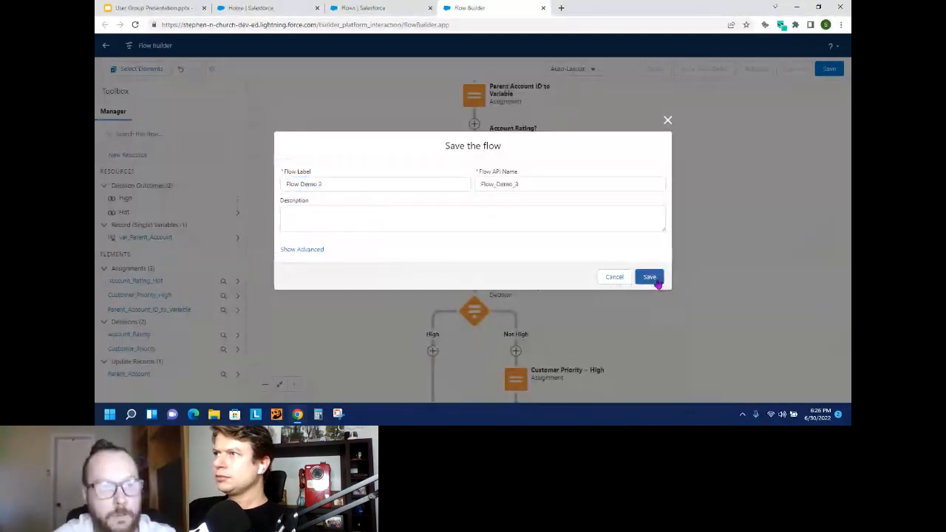
pyautogui.click(754, 75)
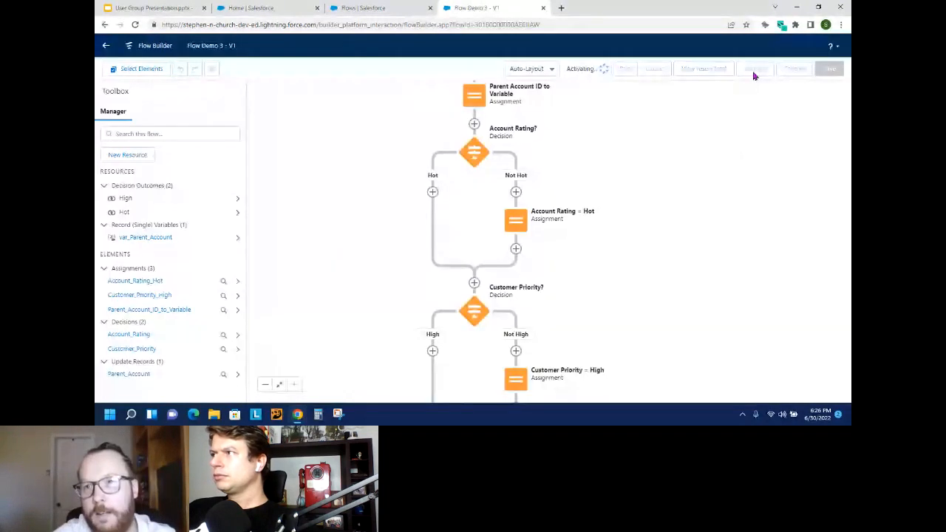
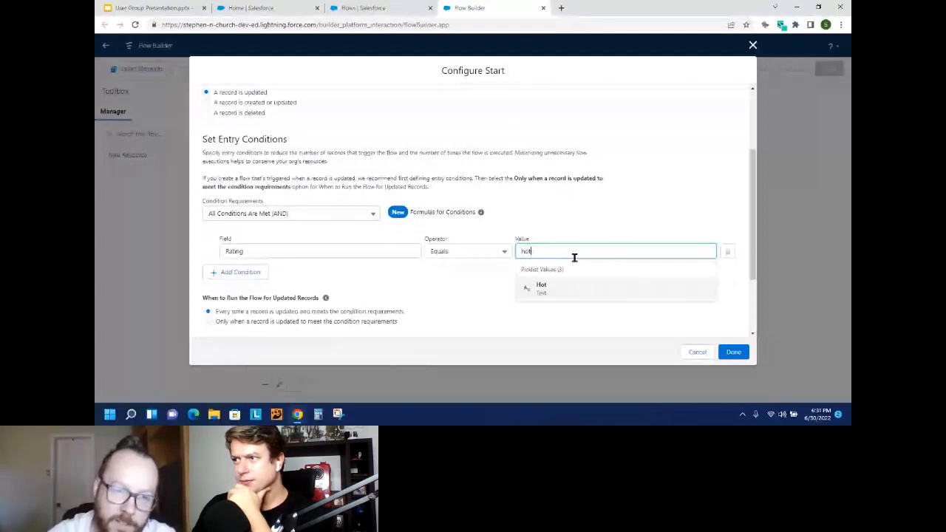
# Set the new flow's entry condition to Rating Equals Hot, running only when a record is updated to meet the condition requirements.
pyautogui.click(542, 289)
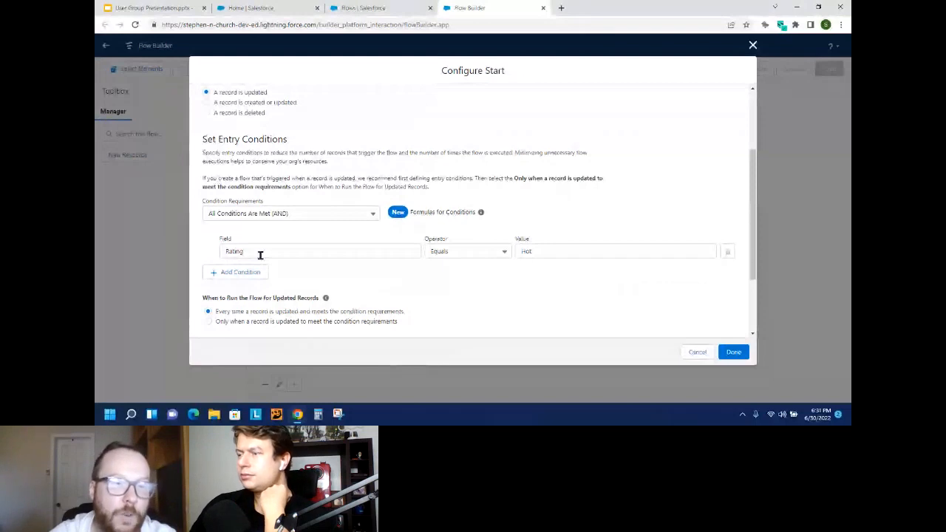
pyautogui.click(219, 320)
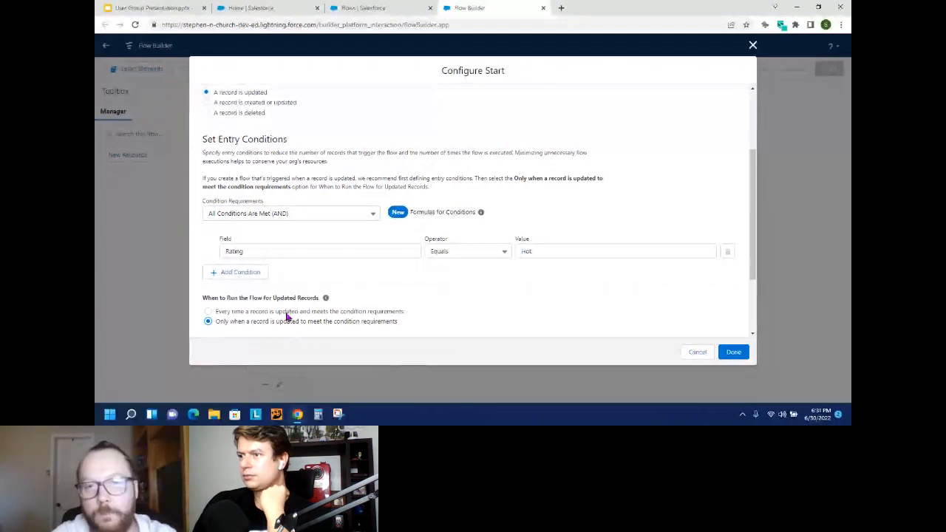
pyautogui.click(734, 352)
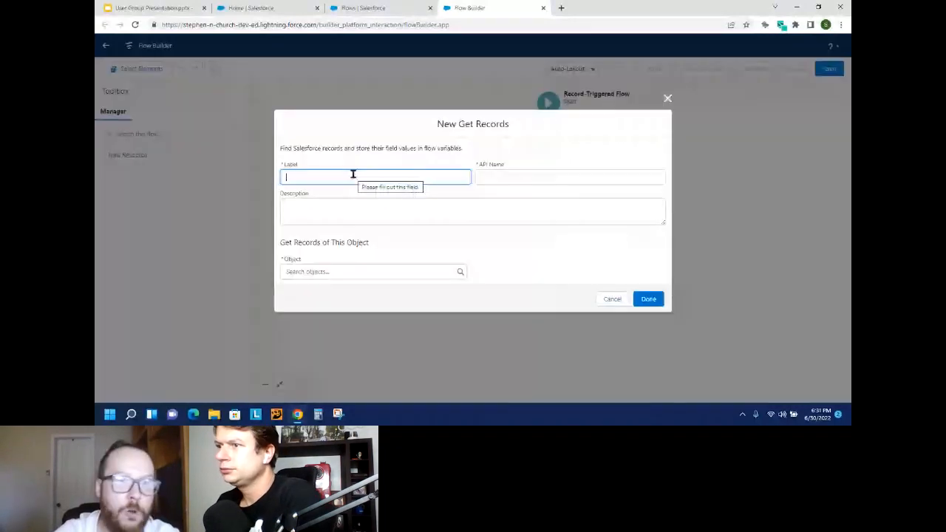
# Label the new Get Records element "Non Closed Child Opps" and set it to retrieve Opportunity records.
pyautogui.write('No')
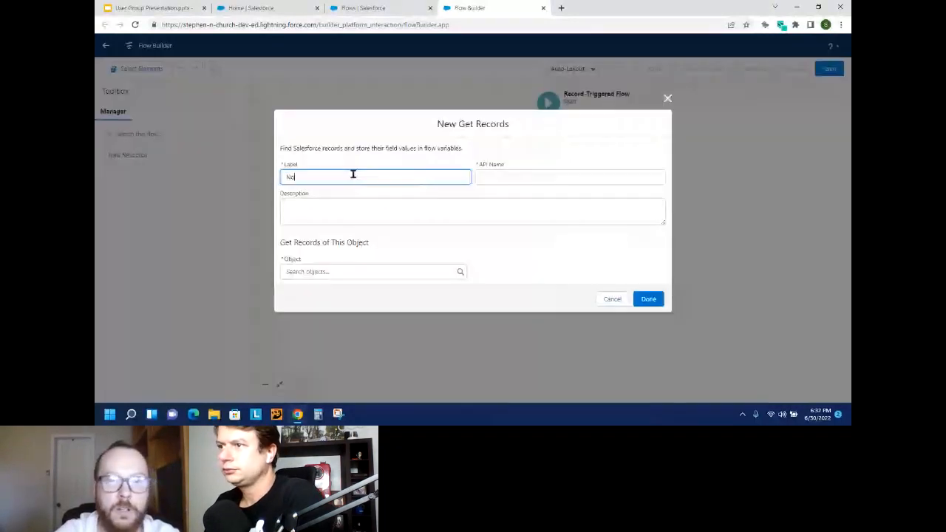
pyautogui.write('n Closed ')
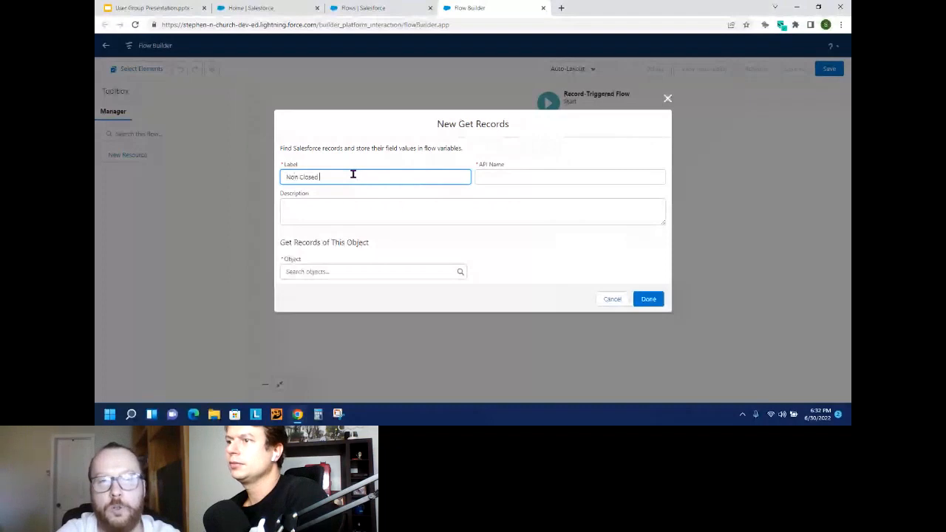
pyautogui.write('Child Opps')
pyautogui.click(384, 289)
pyautogui.click(352, 272)
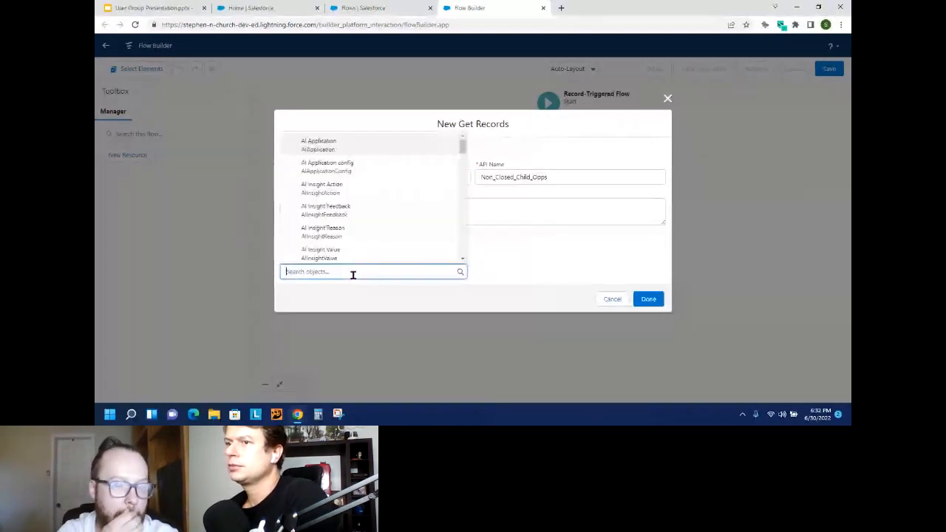
pyautogui.write('oppo')
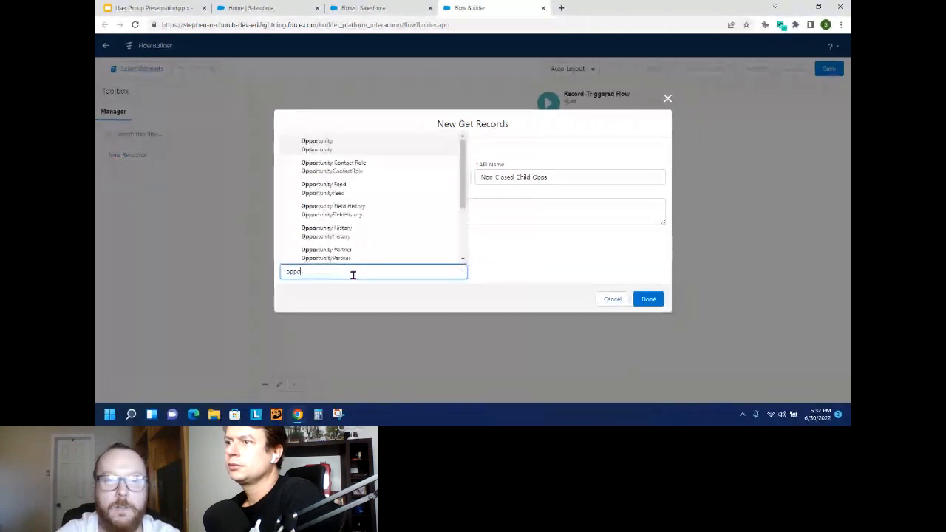
pyautogui.click(318, 144)
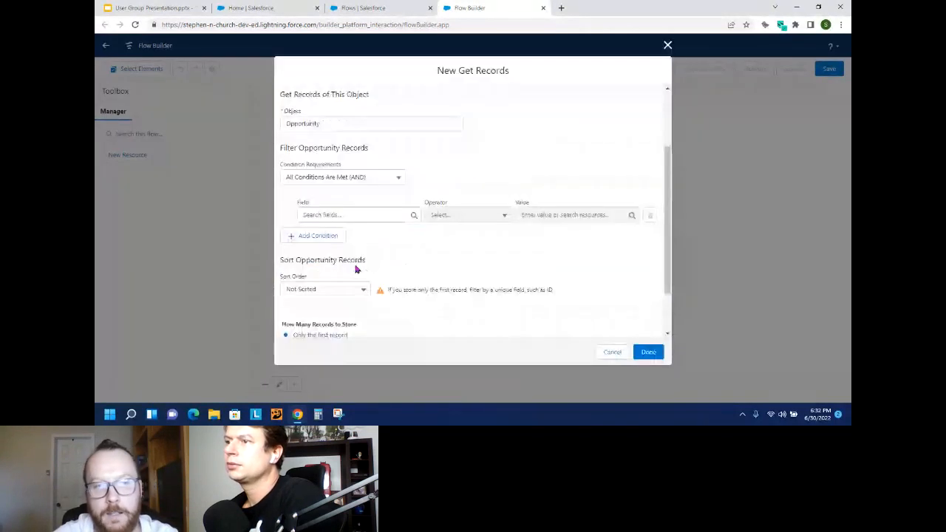
# Add an Opportunity filter condition on AccountId using Equals, and look up the $Record global variable for its value.
pyautogui.click(338, 215)
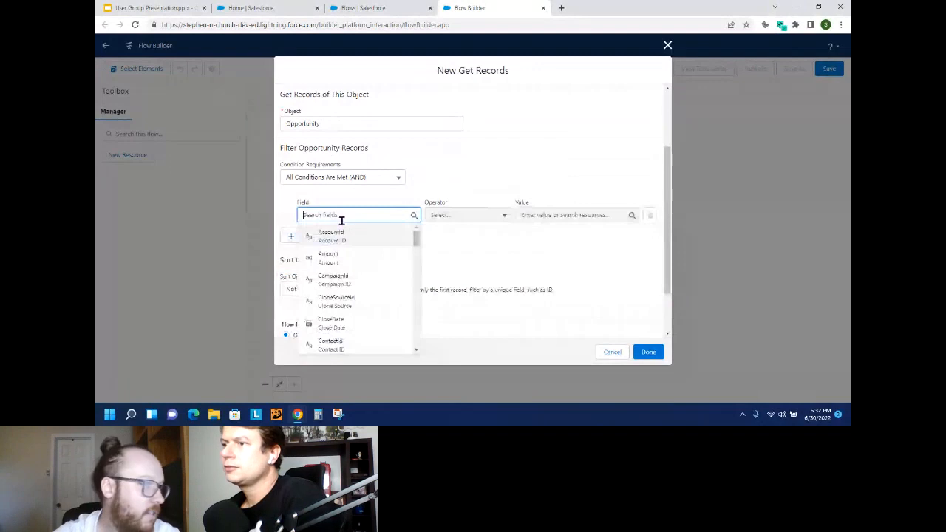
pyautogui.click(356, 237)
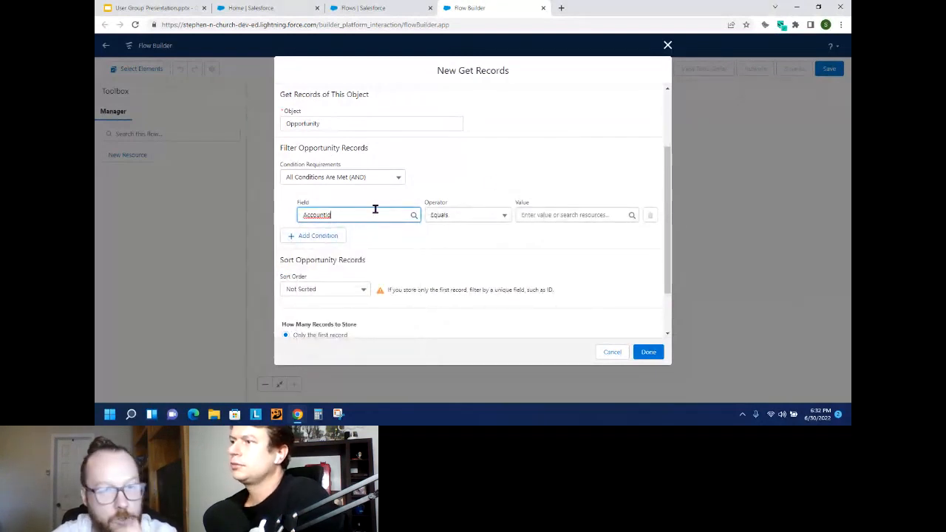
pyautogui.click(579, 215)
pyautogui.write('$')
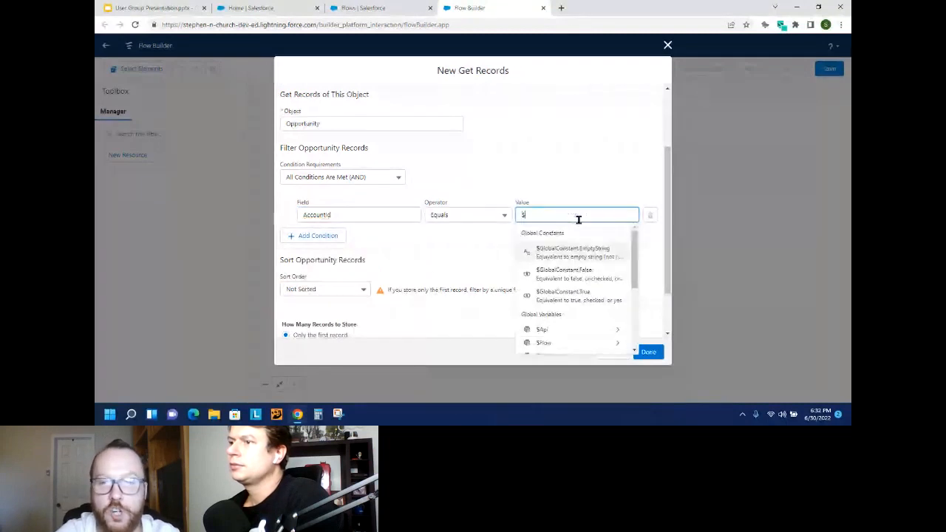
pyautogui.write('eeco')
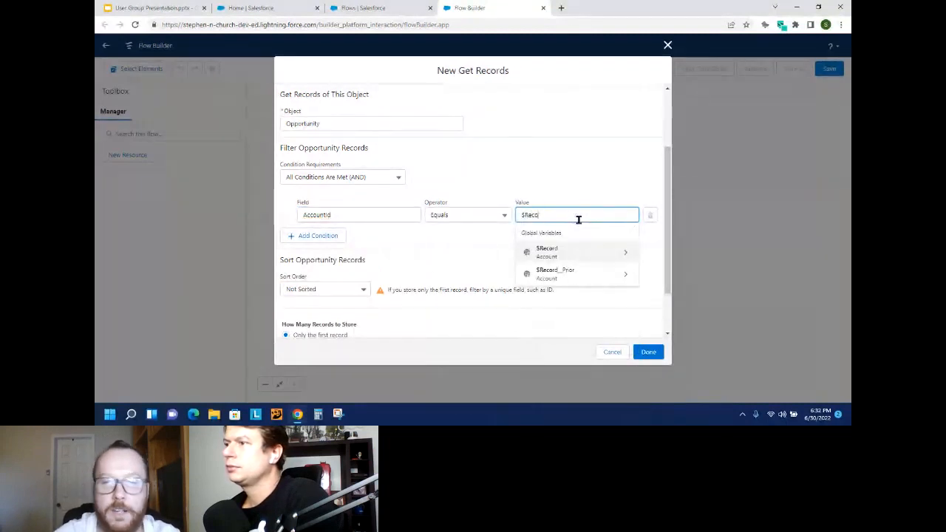
# Set the AccountId filter condition's value to the triggering record's Account ID ($Record > Account ID).
pyautogui.click(583, 257)
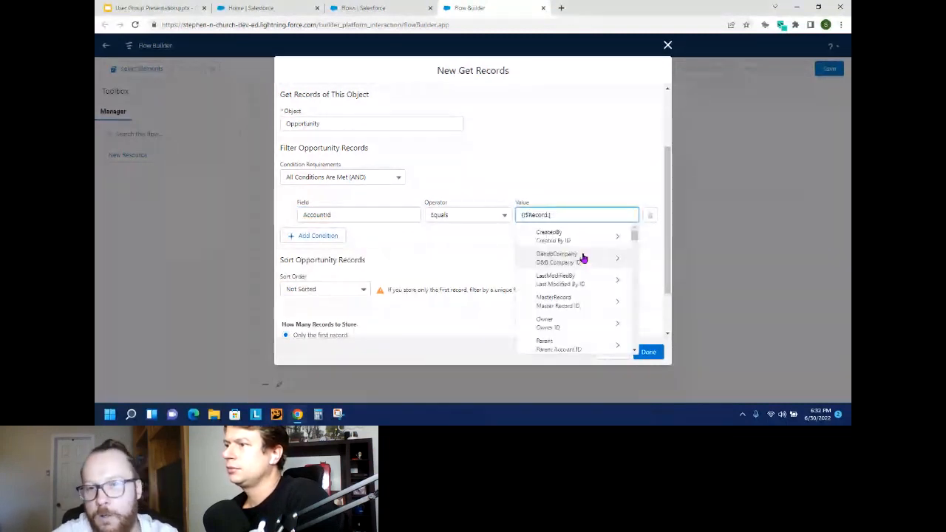
pyautogui.scroll(-3, 577, 266)
pyautogui.scroll(-3, 571, 295)
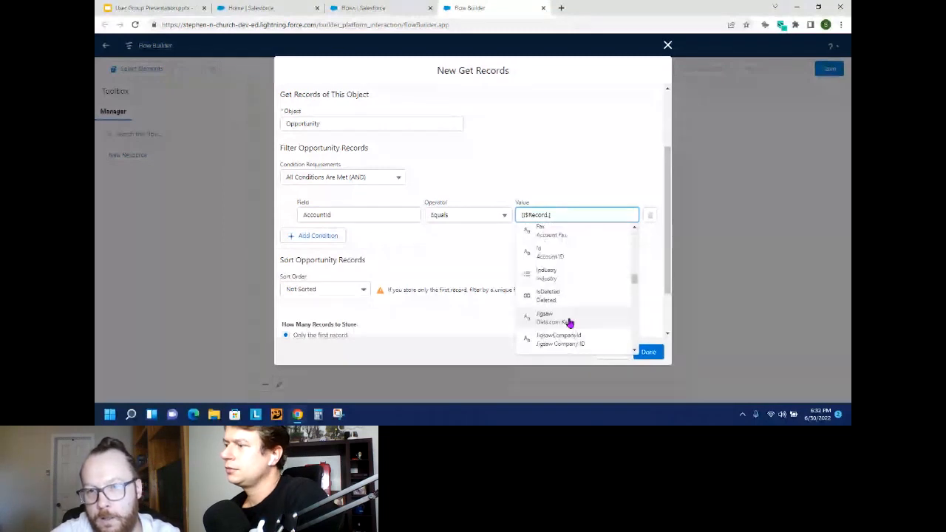
pyautogui.click(551, 253)
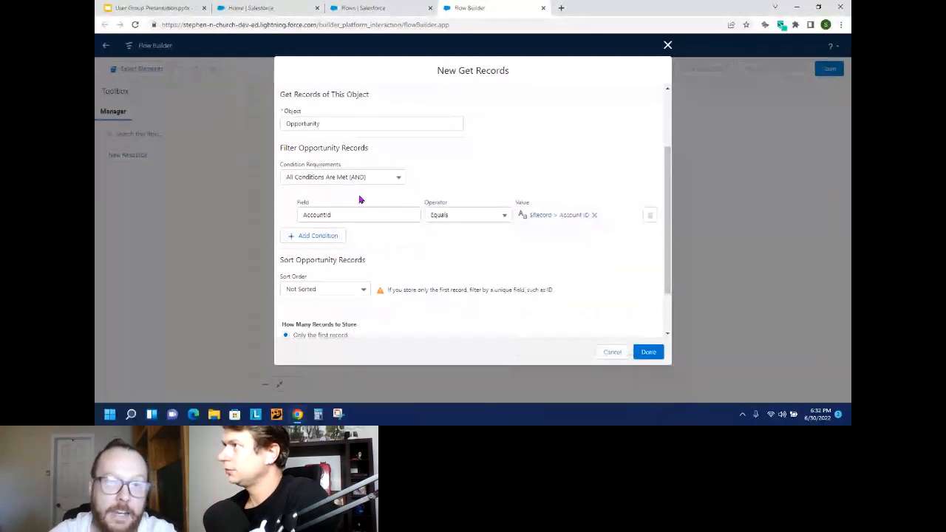
# Add an Opportunity filter condition requiring StageName Does Not Equal Closed Won.
pyautogui.click(308, 237)
pyautogui.click(379, 244)
pyautogui.write('Stage')
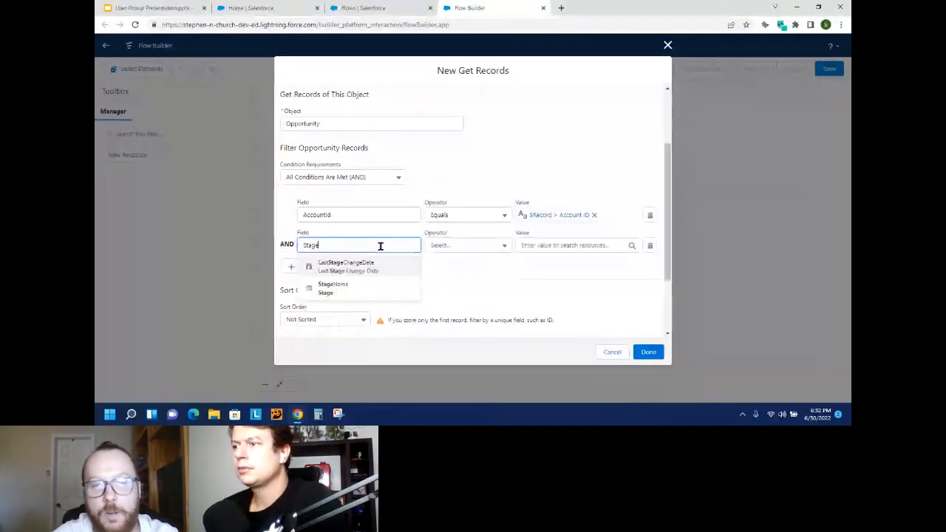
pyautogui.click(375, 288)
pyautogui.click(486, 247)
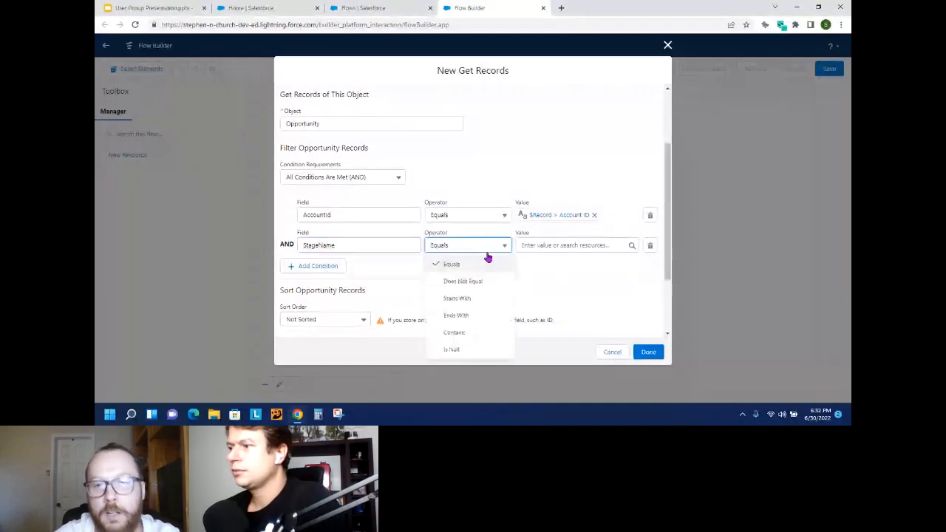
pyautogui.click(474, 282)
pyautogui.click(565, 245)
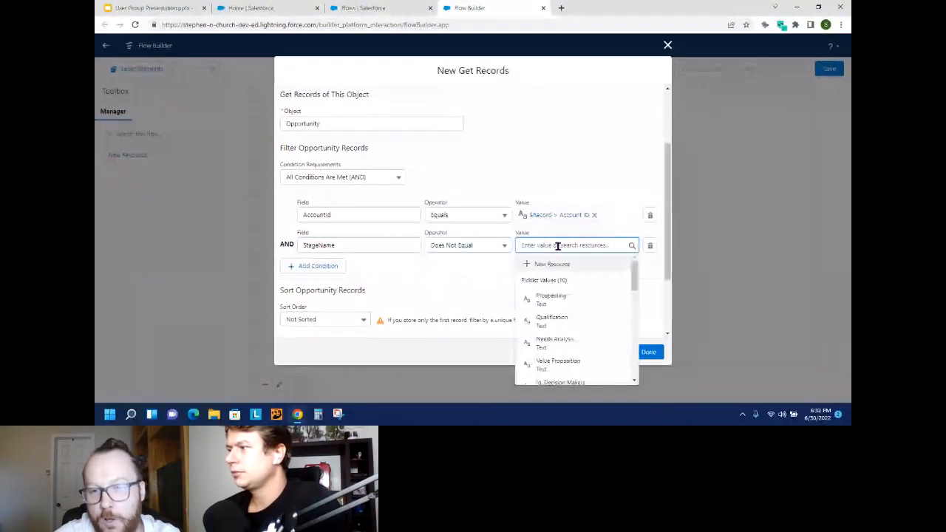
pyautogui.scroll(-3, 576, 301)
pyautogui.scroll(-1, 570, 318)
pyautogui.click(564, 332)
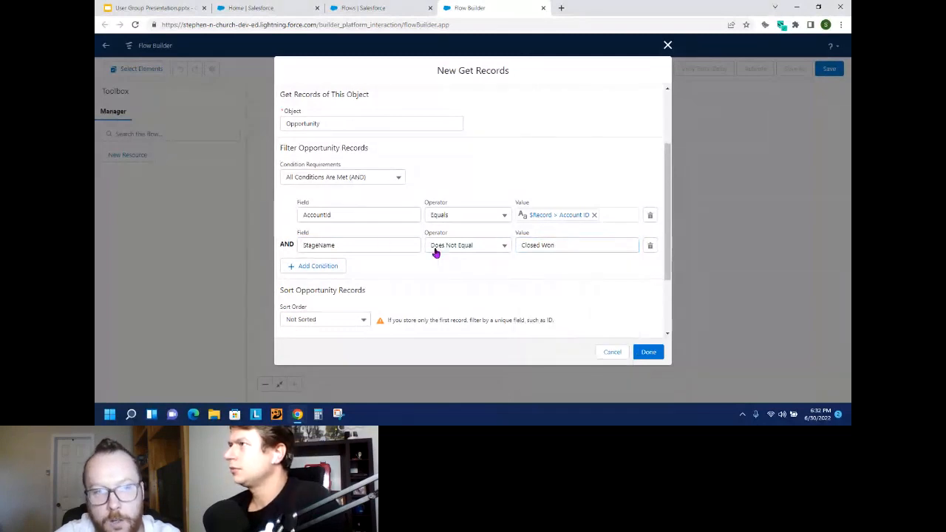
# Add another Opportunity filter condition requiring StageName Does Not Equal Closed Lost.
pyautogui.click(318, 266)
pyautogui.click(322, 275)
pyautogui.write('Stag')
pyautogui.click(332, 258)
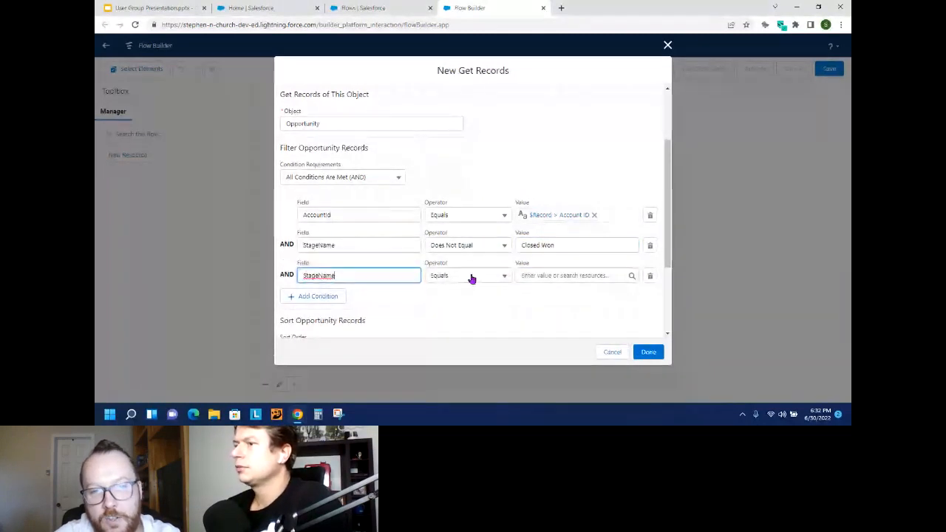
pyautogui.click(472, 278)
pyautogui.click(462, 316)
pyautogui.click(564, 274)
pyautogui.scroll(-5, 564, 244)
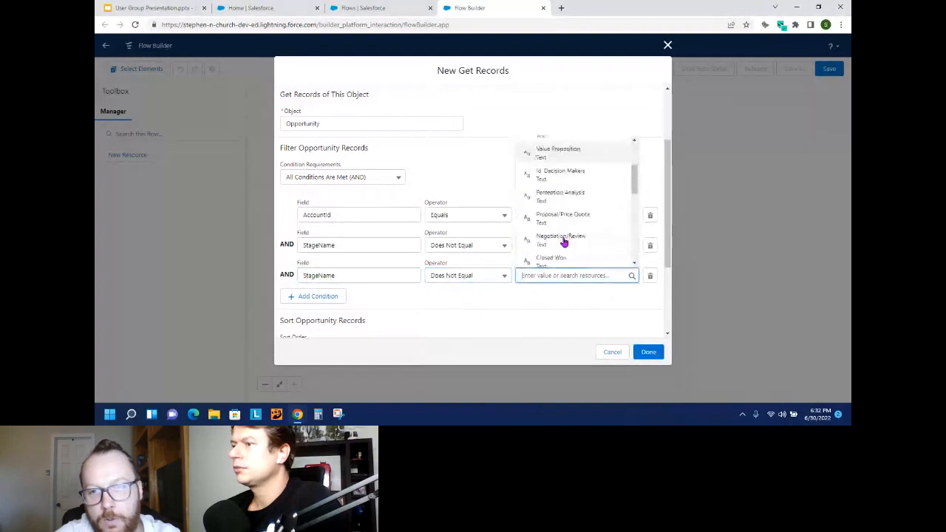
pyautogui.scroll(2, 562, 236)
pyautogui.click(557, 214)
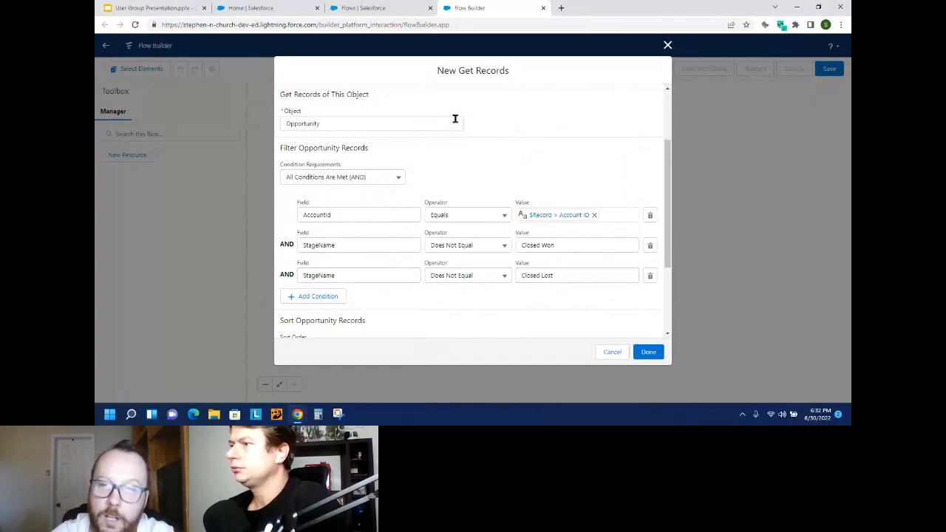
# Store all matching Opportunity records and choose the fields to store, letting Salesforce do the rest.
pyautogui.scroll(-3, 500, 141)
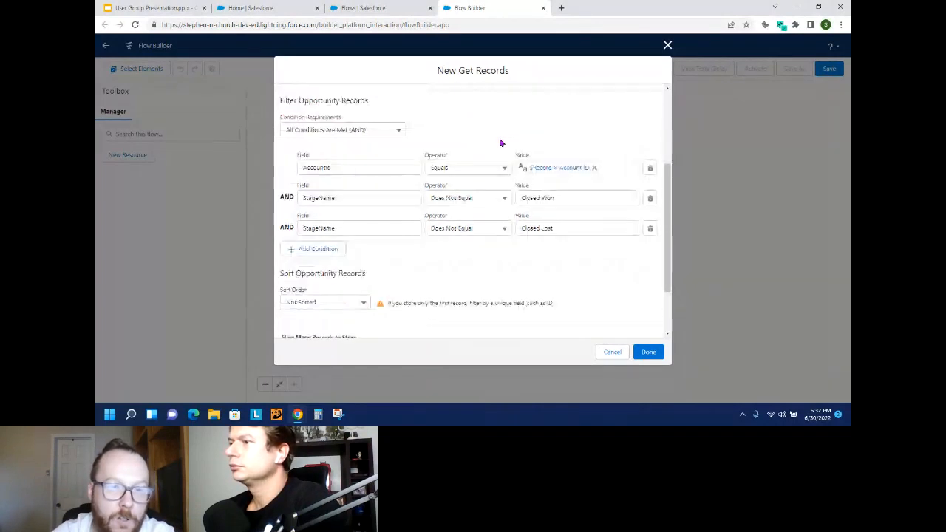
pyautogui.click(302, 285)
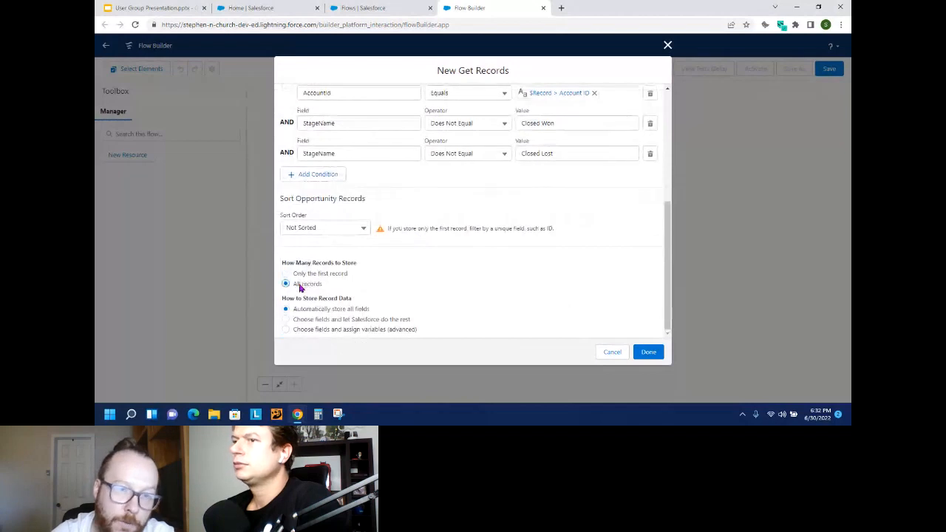
pyautogui.click(350, 319)
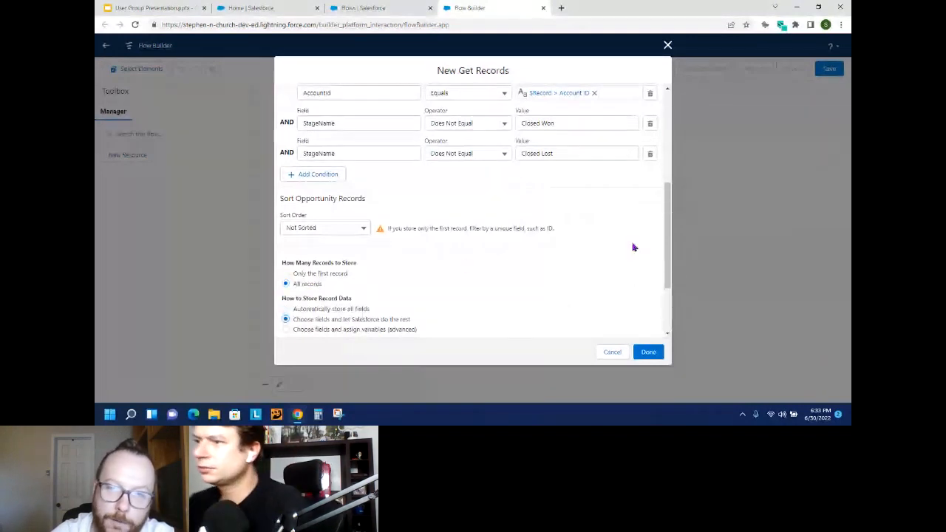
# Select StageName and NextStep as the Opportunity fields to store and finish the Get Records element.
pyautogui.scroll(-2, 629, 248)
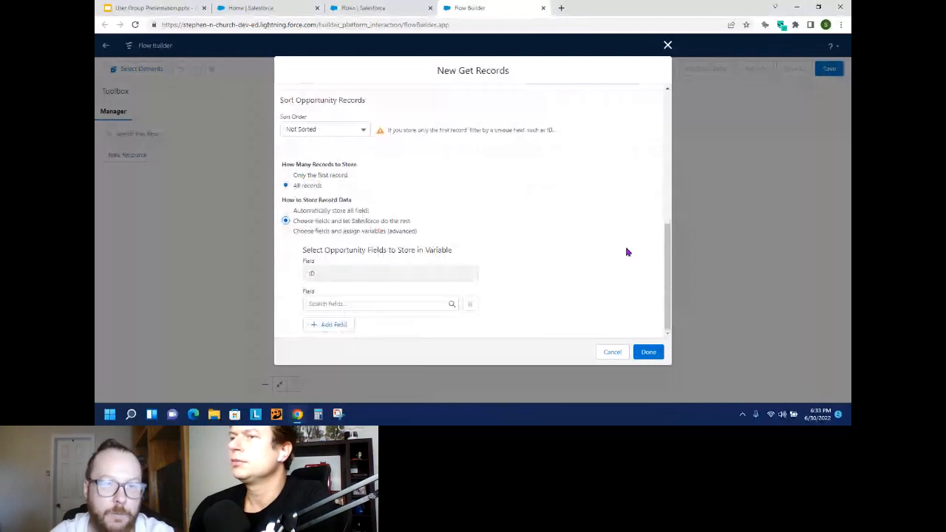
pyautogui.click(354, 304)
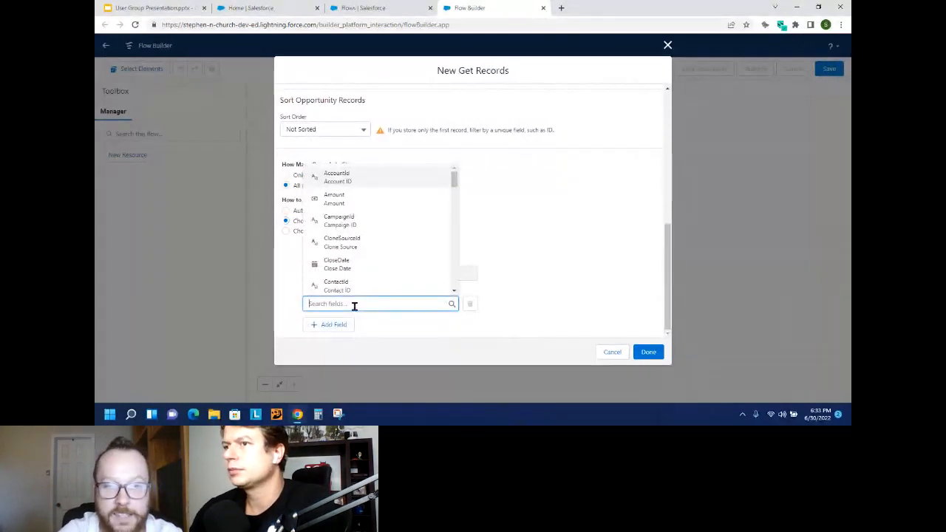
pyautogui.write('Stage')
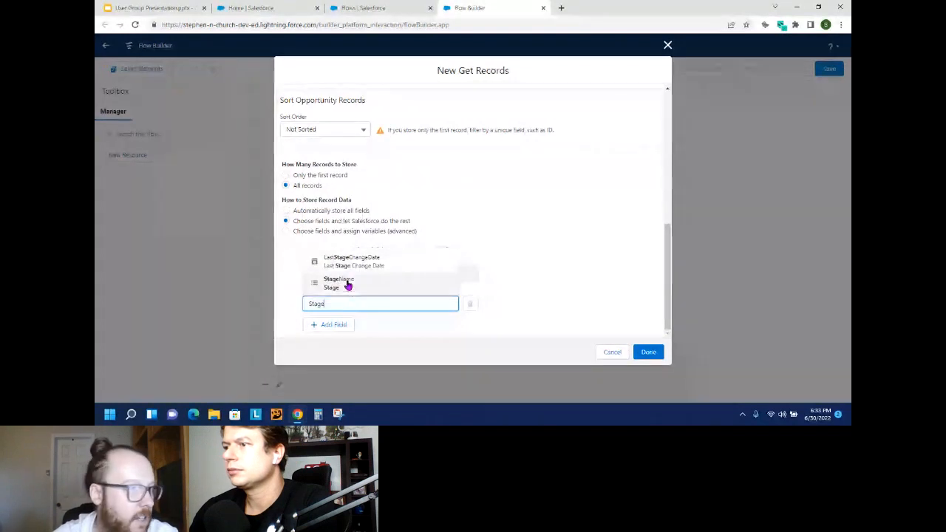
pyautogui.click(348, 285)
pyautogui.click(327, 324)
pyautogui.click(344, 328)
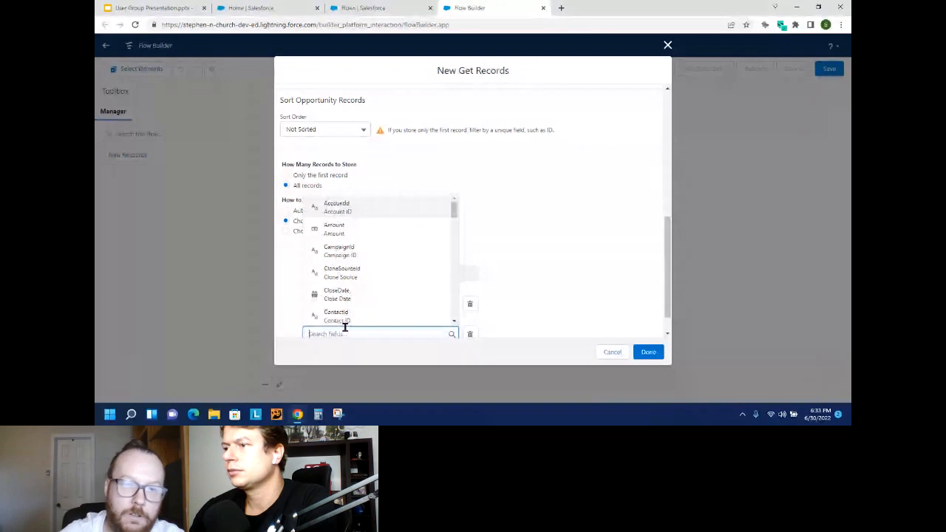
pyautogui.write('Next')
pyautogui.click(342, 317)
pyautogui.scroll(-1, 590, 266)
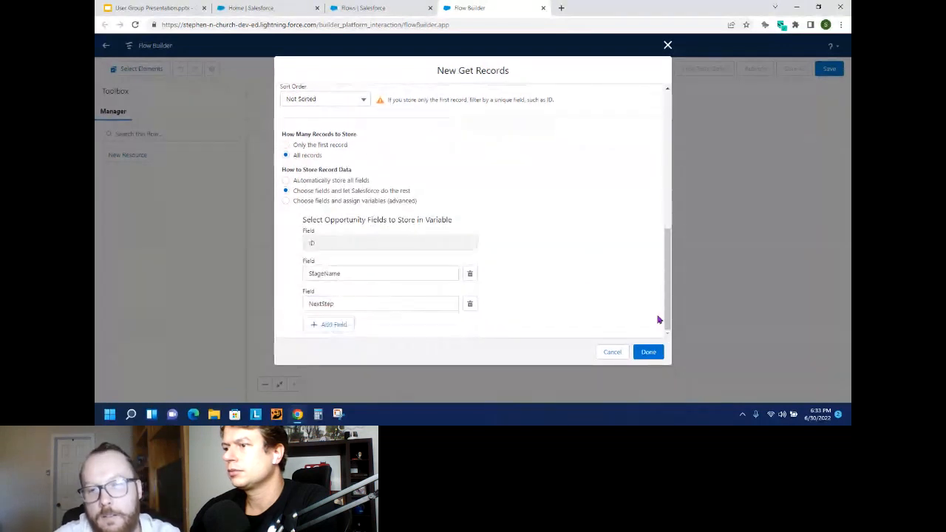
pyautogui.click(650, 354)
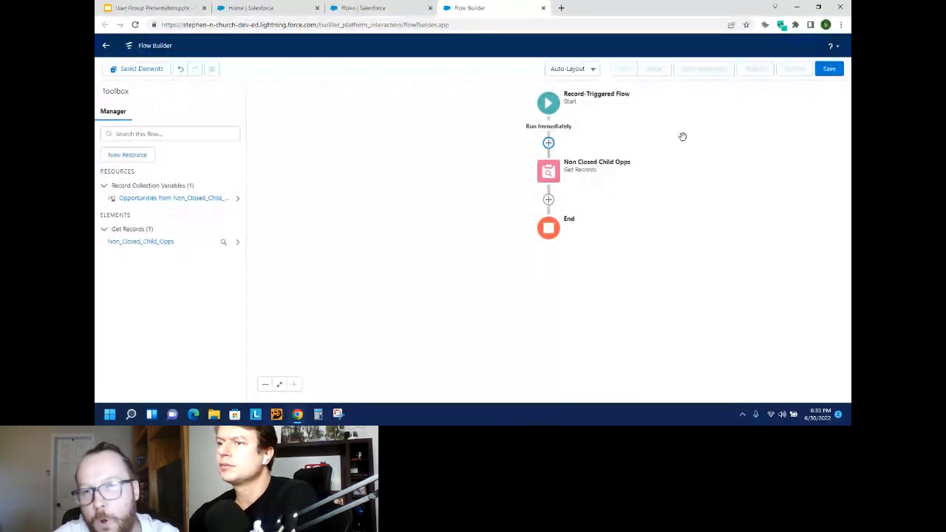
# Add a Decision element after the Non Closed Child Opps element and label it "Opps Returned?".
pyautogui.click(548, 199)
pyautogui.scroll(-2, 584, 287)
pyautogui.scroll(-1, 584, 287)
pyautogui.click(508, 309)
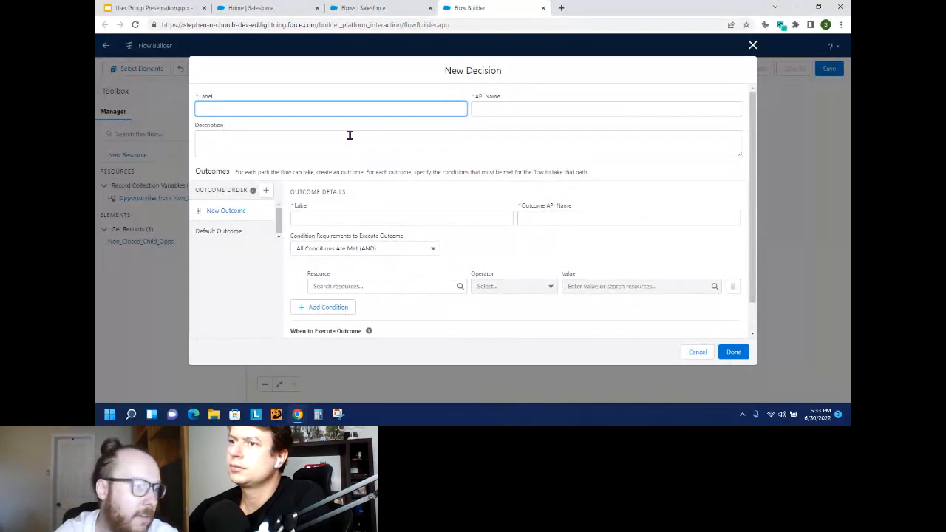
pyautogui.write('Opps ')
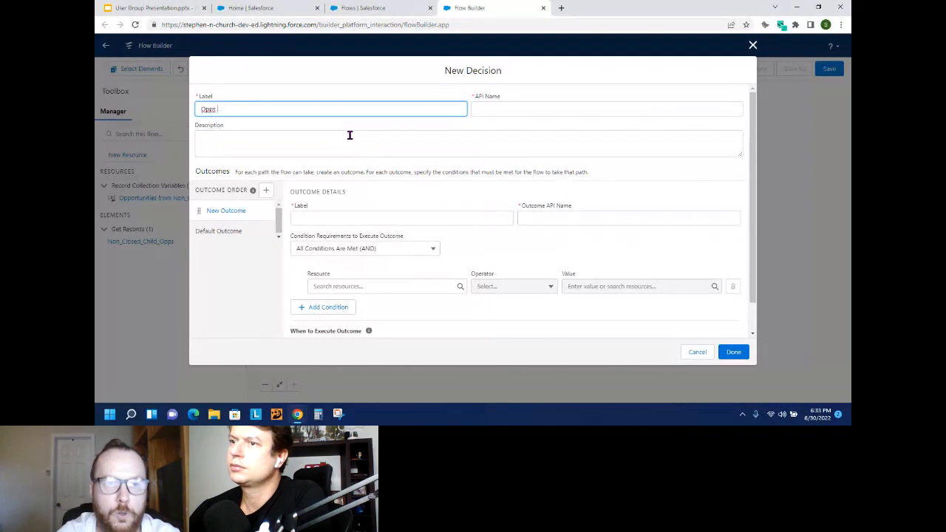
pyautogui.write('Returned?')
pyautogui.press('Tab')
# Label the decision's first outcome "Yes" and its default outcome "No".
pyautogui.click(318, 217)
pyautogui.write('Yes')
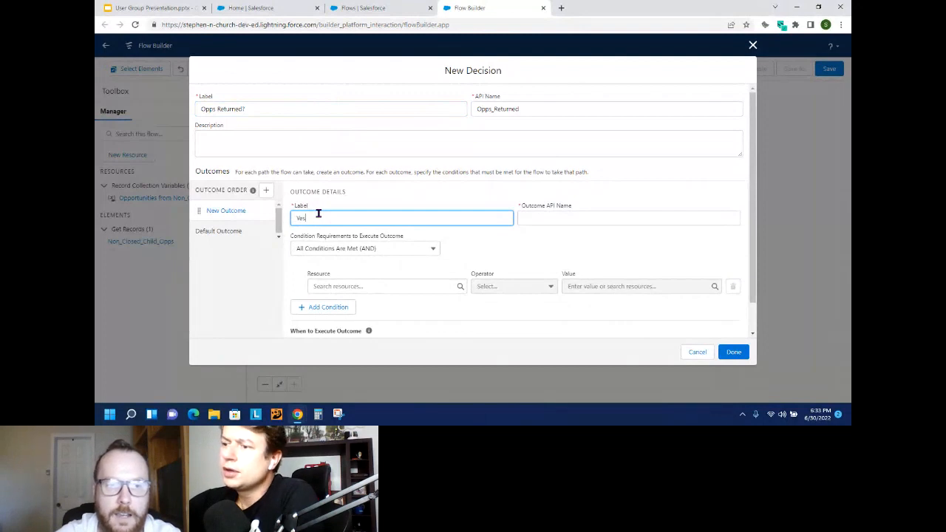
pyautogui.click(219, 231)
pyautogui.moveTo(340, 218); pyautogui.dragTo(278, 220)
pyautogui.write('No')
pyautogui.click(328, 265)
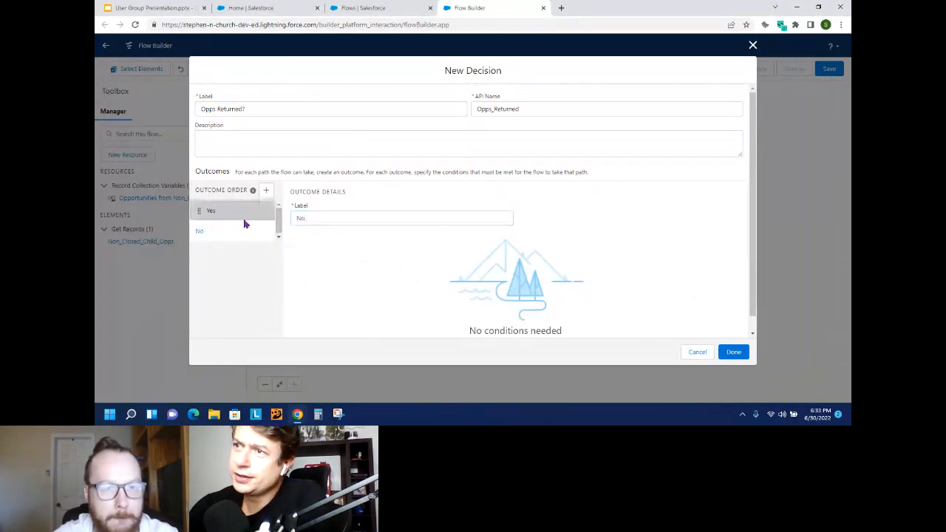
# Give the Yes outcome the condition that Opportunities from Non_Closed_Child_Opps Is Null equals False, and finish the decision.
pyautogui.click(243, 220)
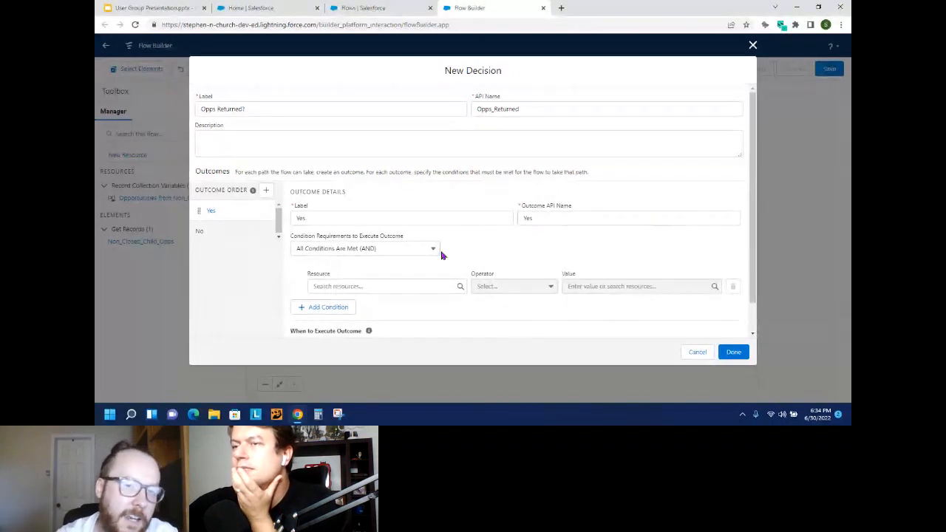
pyautogui.click(374, 287)
pyautogui.click(386, 198)
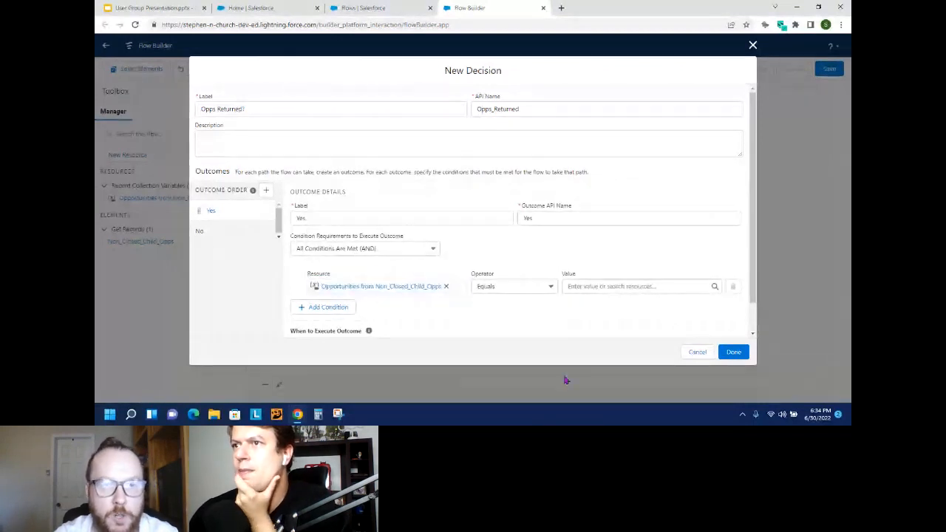
pyautogui.click(499, 294)
pyautogui.click(521, 354)
pyautogui.click(583, 286)
pyautogui.write('false')
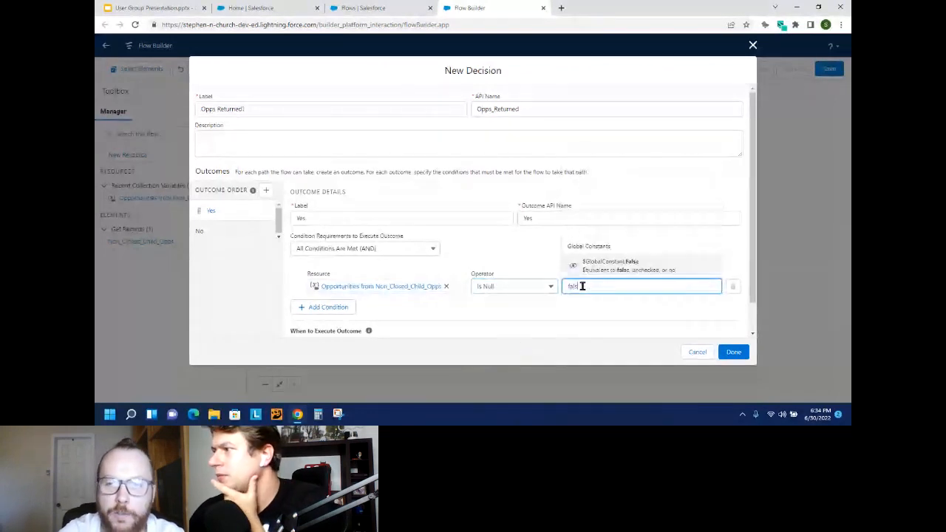
pyautogui.click(621, 262)
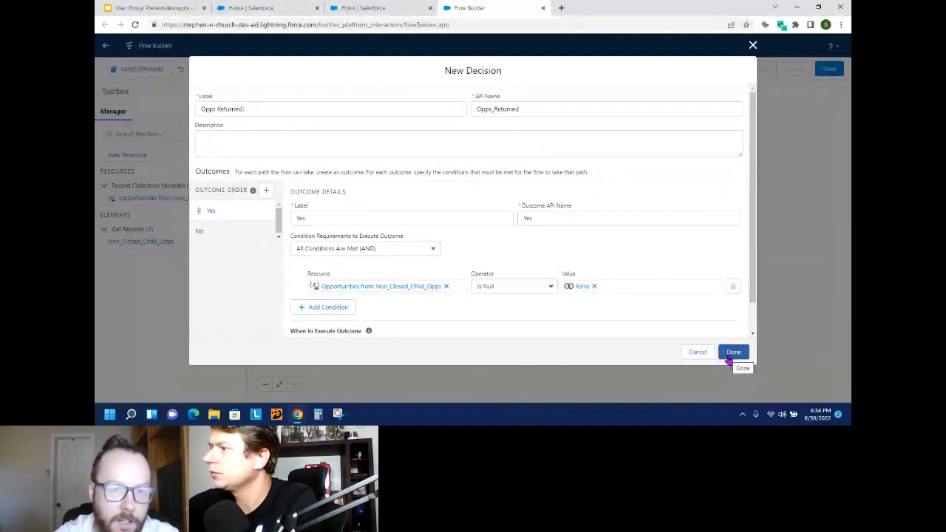
pyautogui.scroll(-1, 732, 329)
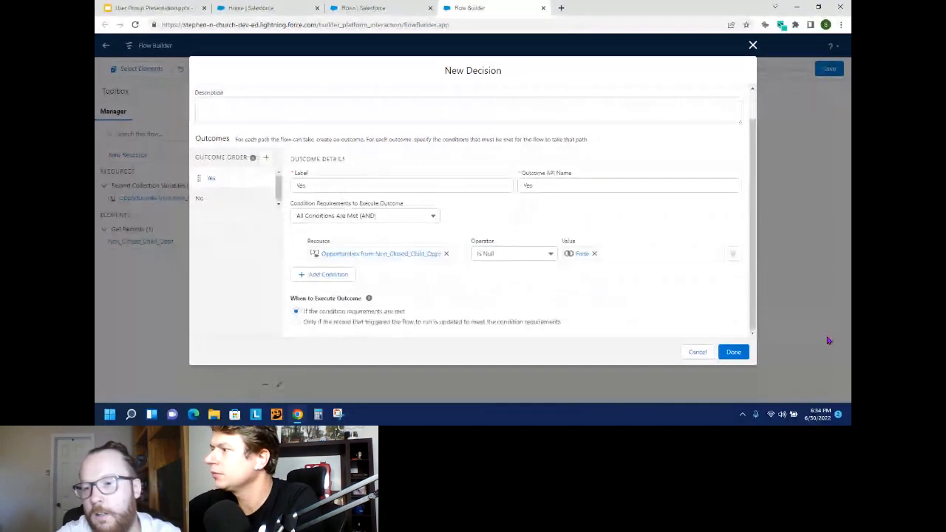
pyautogui.click(731, 353)
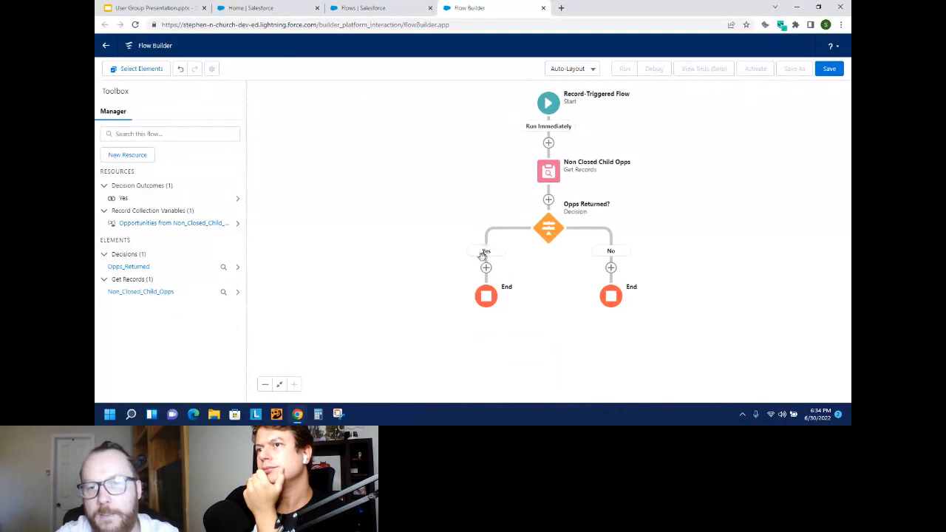
# Add a Loop labelled "Returned Opps" on the Yes path, iterating over the Opportunities from Non_Closed_Child_Opps collection.
pyautogui.click(486, 266)
pyautogui.scroll(-5, 460, 348)
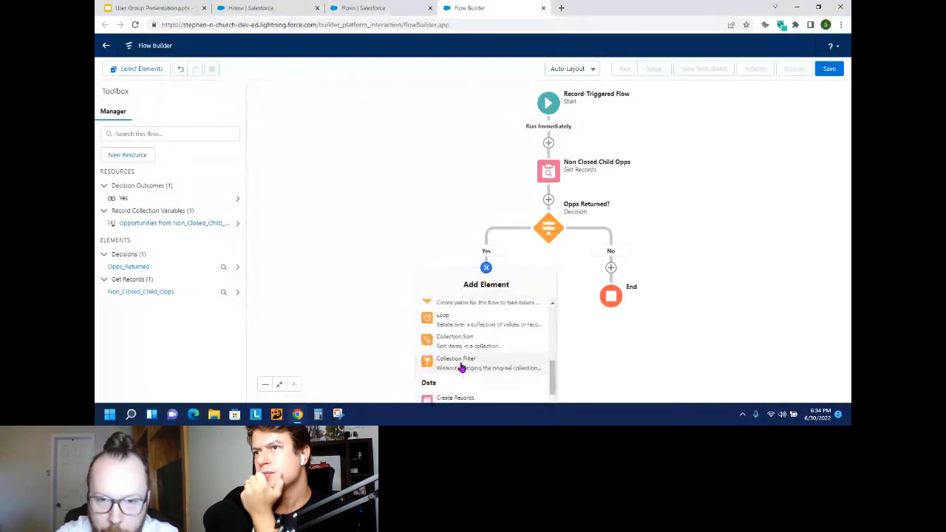
pyautogui.click(455, 321)
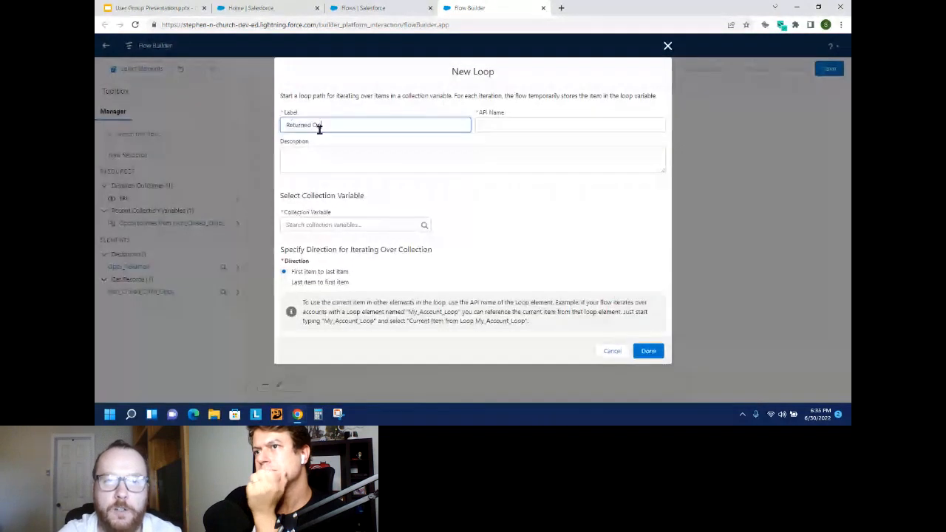
pyautogui.write('pps')
pyautogui.click(360, 221)
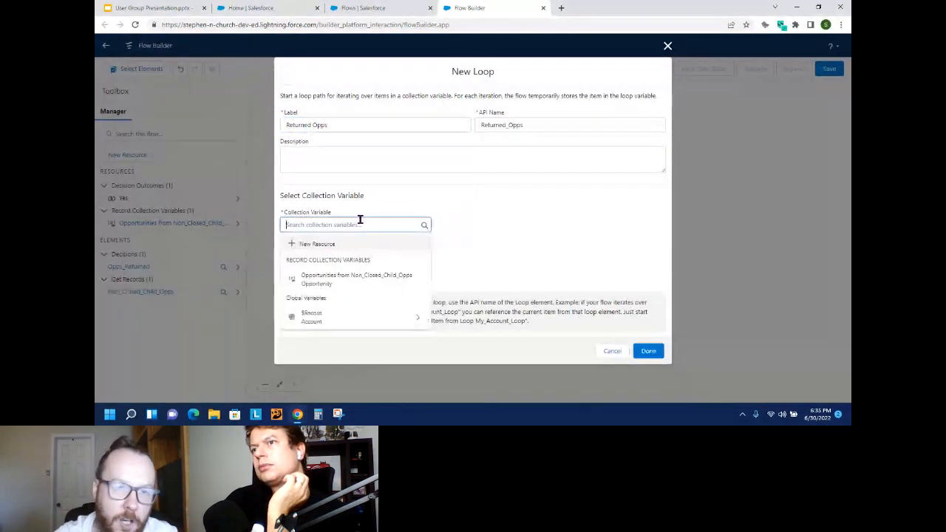
pyautogui.click(343, 279)
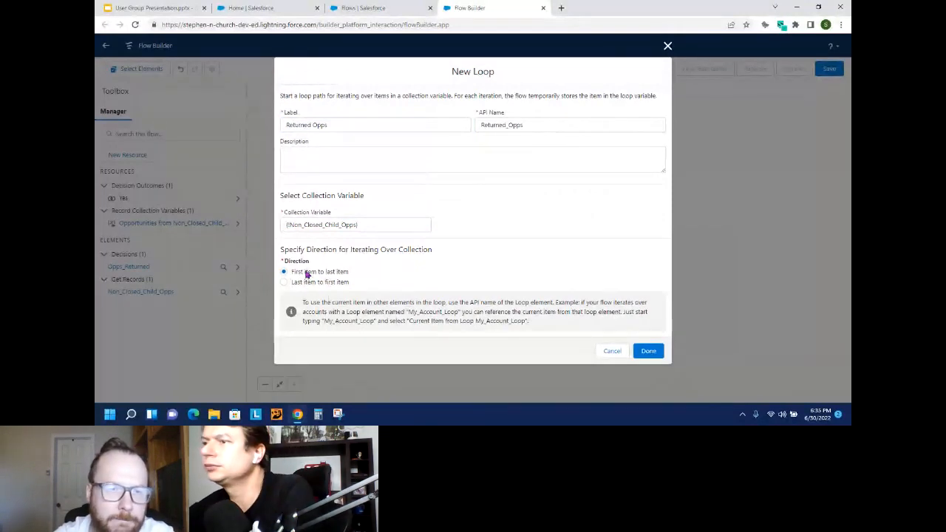
pyautogui.click(648, 351)
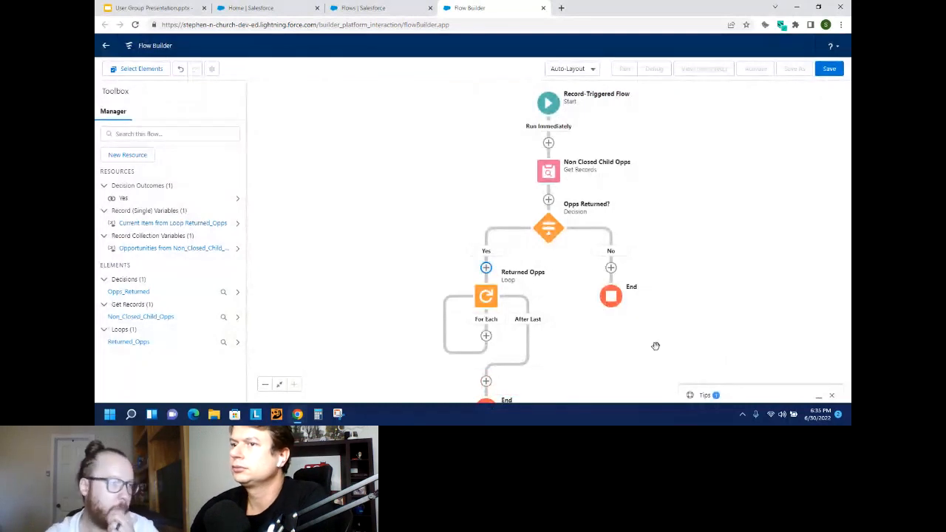
pyautogui.moveTo(710, 332); pyautogui.dragTo(703, 277)
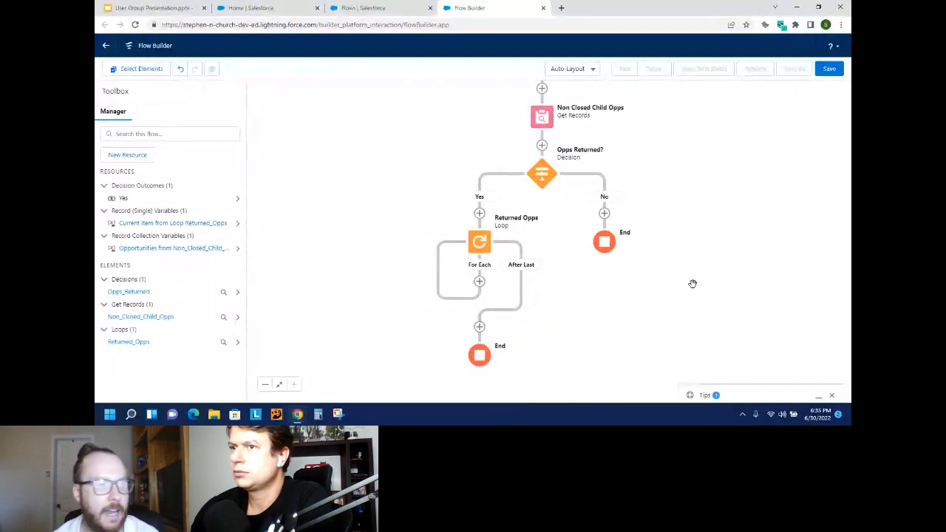
# Switch to the User Group Presentation slides and review the Next Step rule for Opportunities in the Negotiation/Review stage.
pyautogui.click(158, 6)
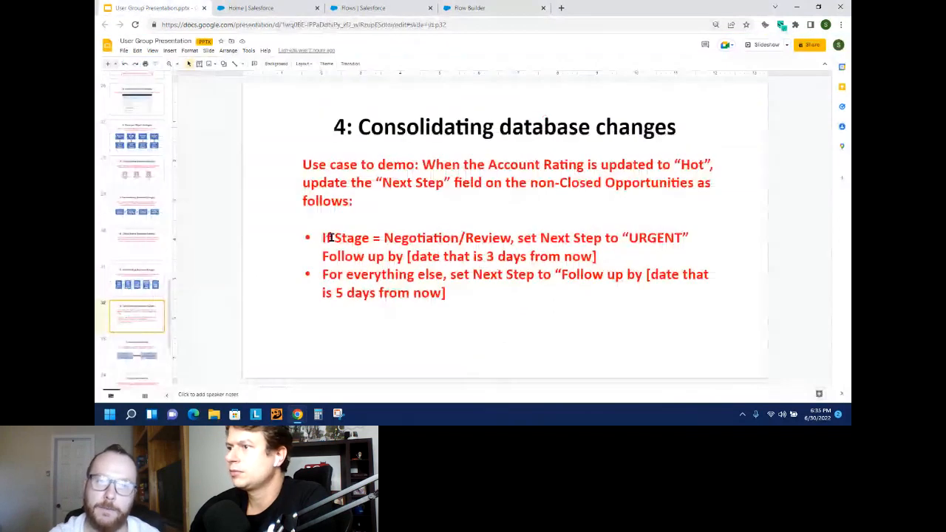
pyautogui.moveTo(323, 238); pyautogui.dragTo(527, 238)
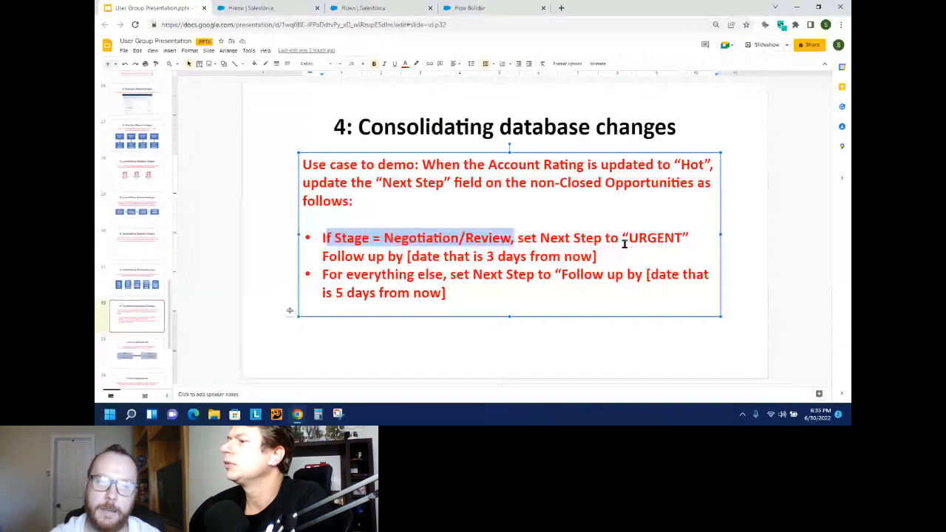
pyautogui.moveTo(627, 238); pyautogui.dragTo(598, 257)
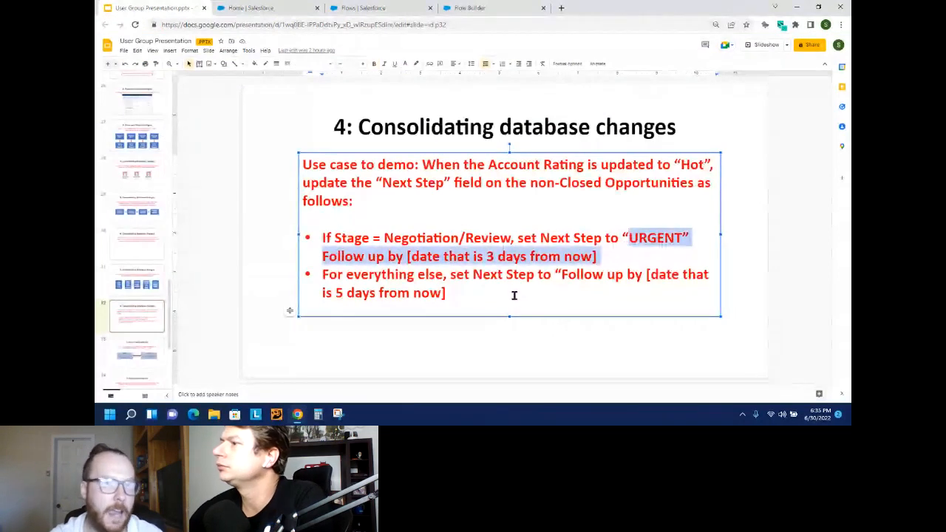
# Switch back to Flow Builder and create a Formula resource with API name Generate_Next_Step_Value and data type Text.
pyautogui.click(530, 8)
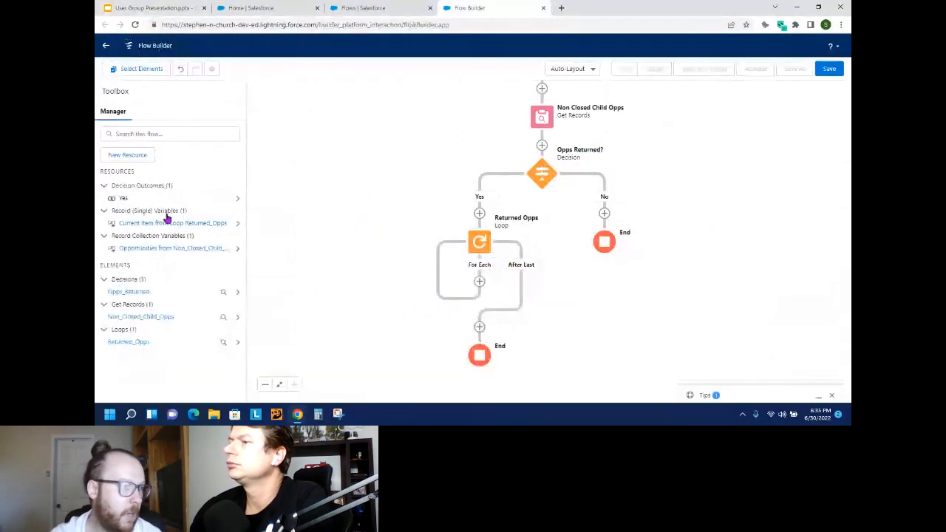
pyautogui.click(132, 154)
pyautogui.click(338, 183)
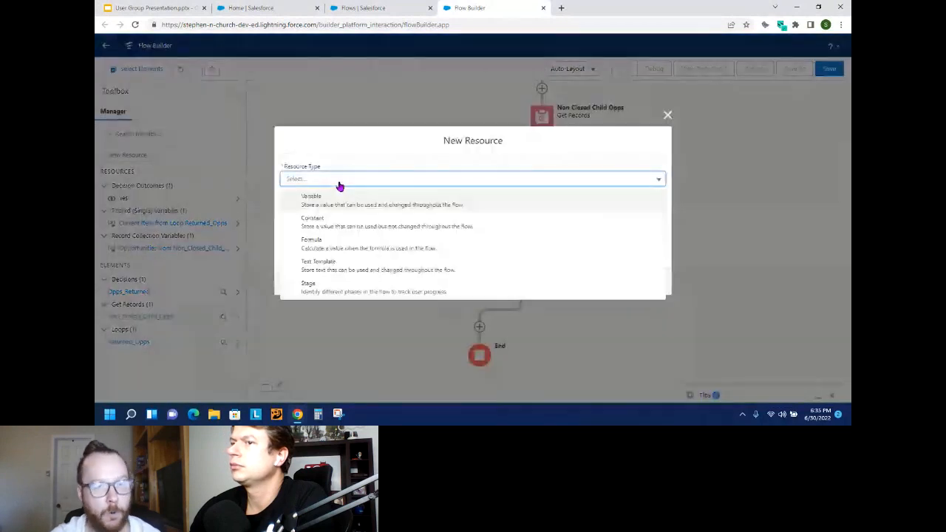
pyautogui.click(386, 248)
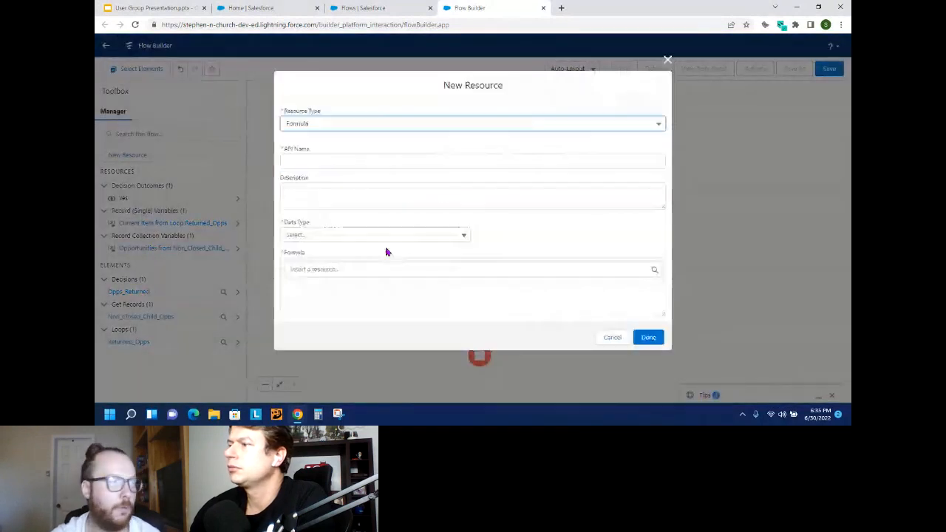
pyautogui.click(337, 163)
pyautogui.write('Senerate')
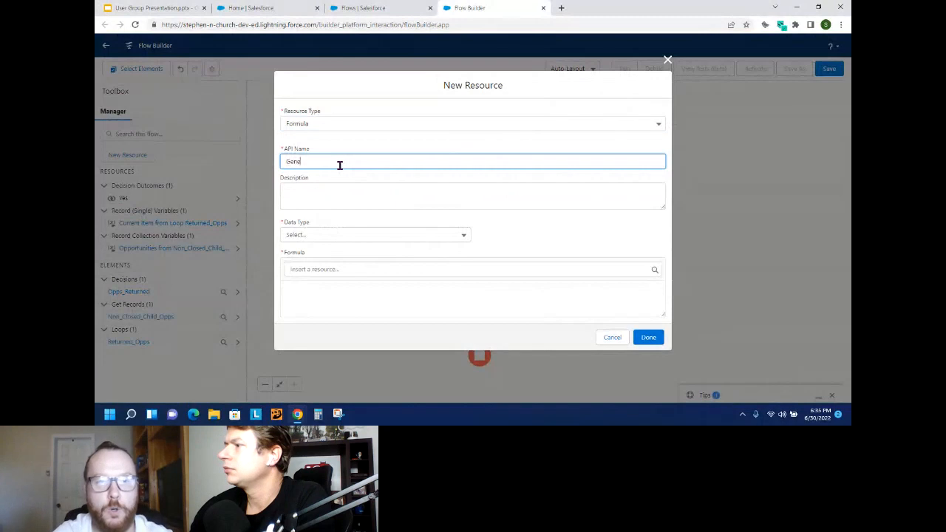
pyautogui.write('_Next_Steps')
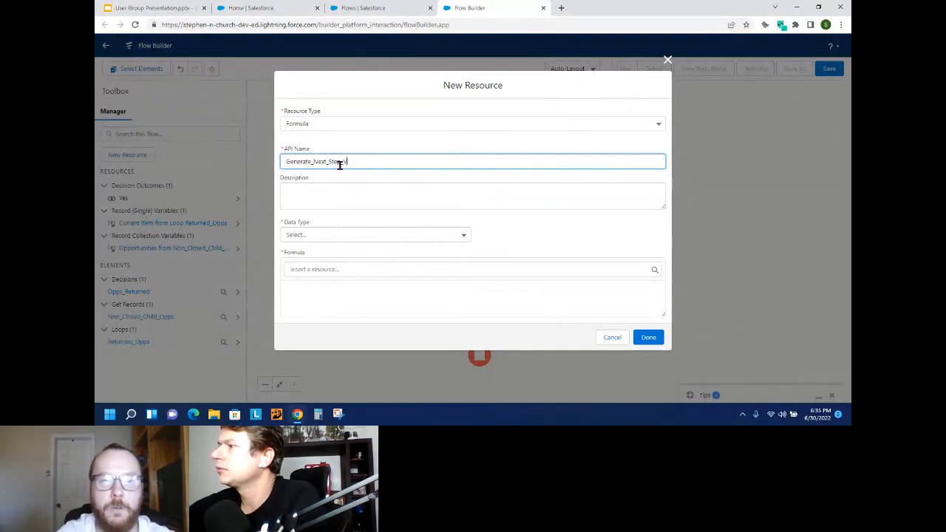
pyautogui.write('Value')
pyautogui.click(326, 234)
pyautogui.click(323, 251)
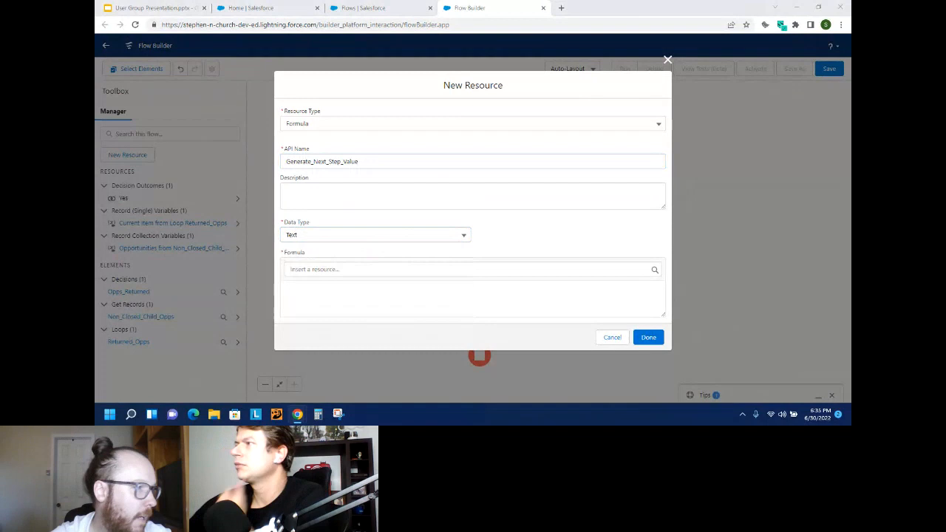
# Paste an IF formula testing for "Negotiation/Review", giving "URGENT: Follow up by " + TEXT ( TODAY() + 3 ), otherwise "Follow up by " + TEXT ( TODAY() + 5 ).
pyautogui.click(338, 291)
pyautogui.hotkey('ctrl', 'v')
pyautogui.scroll(1, 384, 306)
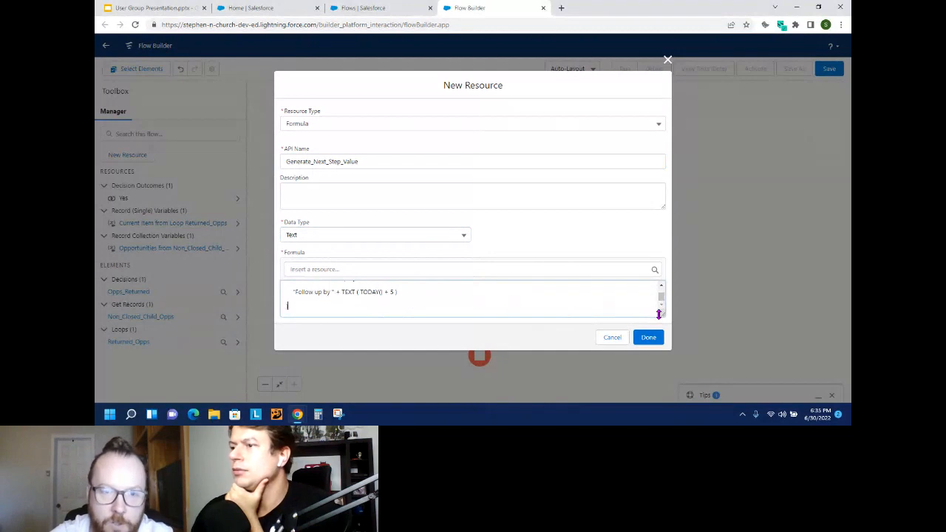
pyautogui.moveTo(659, 314); pyautogui.dragTo(657, 338)
# Replace the first ISPICKVAL argument in the formula with the StageName field of the current item from loop Returned_Opps.
pyautogui.press('BackSpace')
pyautogui.press('BackSpace')
pyautogui.press('BackSpace')
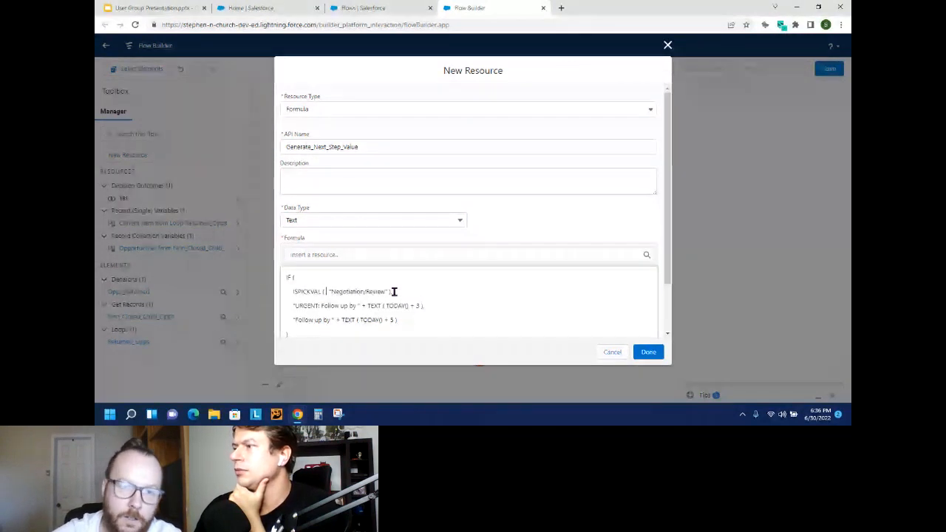
pyautogui.click(350, 254)
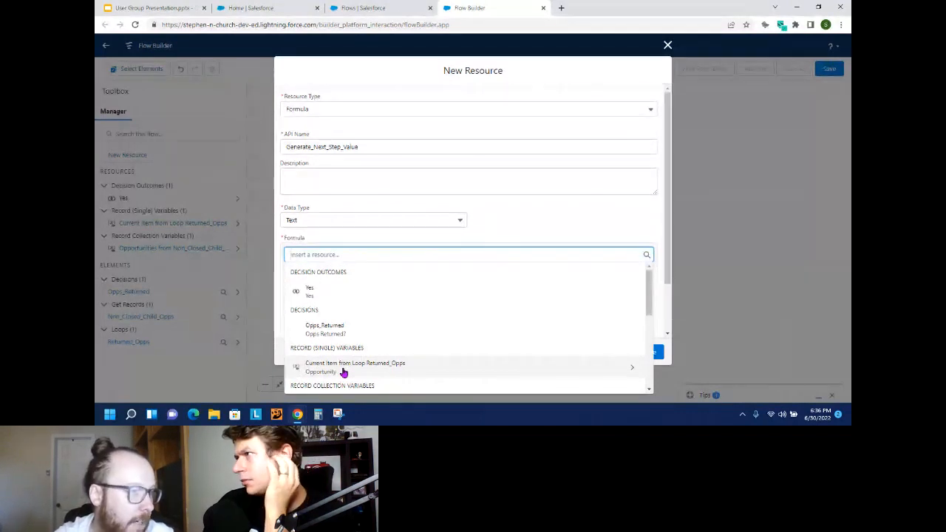
pyautogui.click(608, 372)
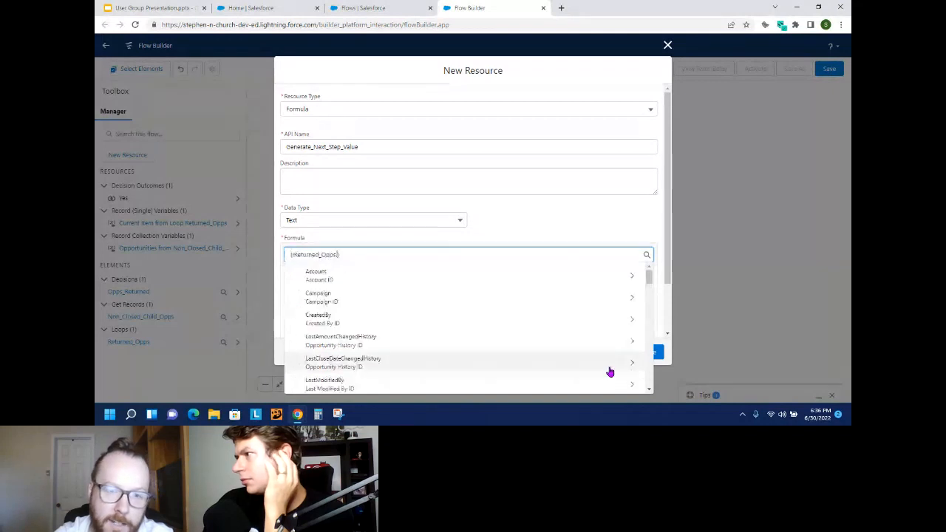
pyautogui.write('stage')
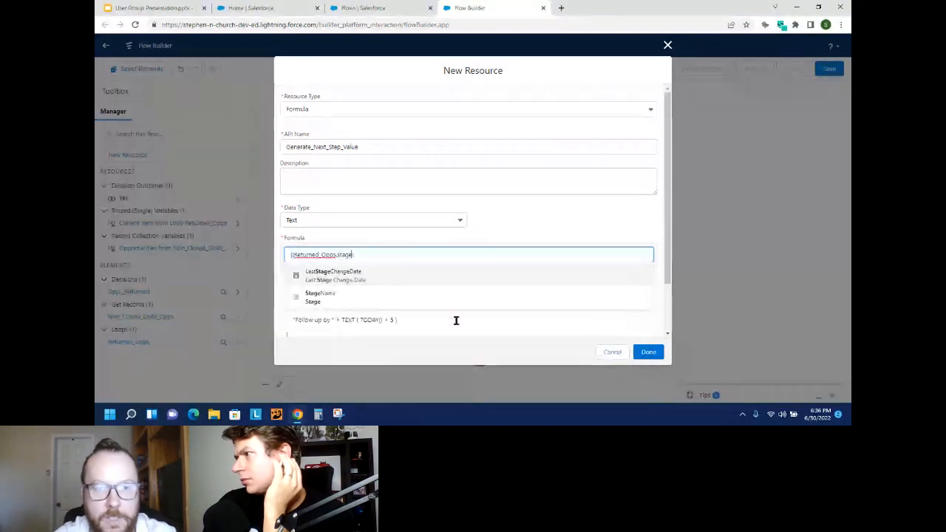
pyautogui.click(365, 301)
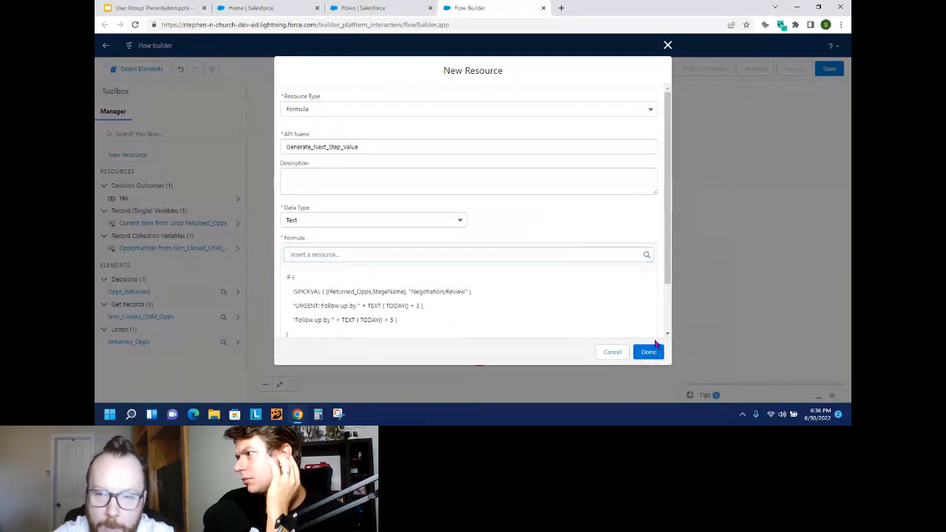
# Examine the formula's stage test, its urgent 3-day follow-up text and its default 5-day follow-up text.
pyautogui.moveTo(293, 291); pyautogui.dragTo(408, 289)
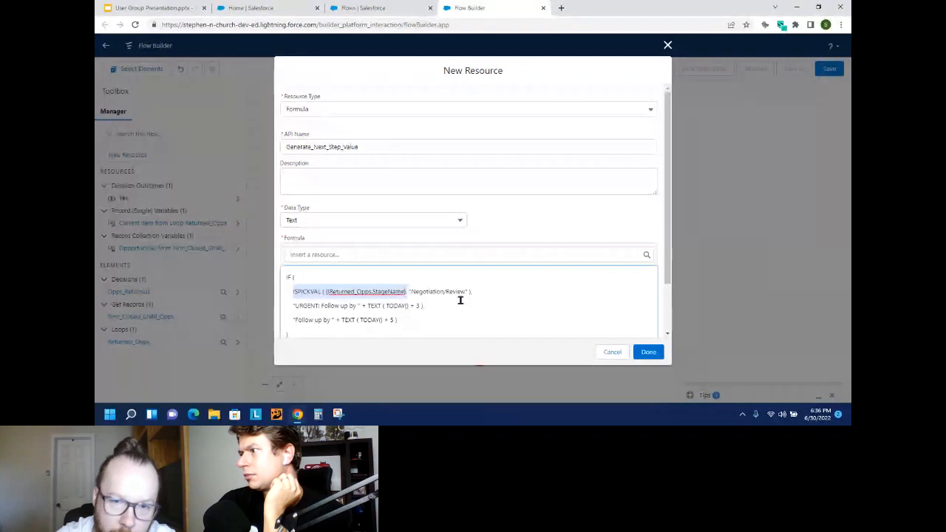
pyautogui.moveTo(468, 292); pyautogui.dragTo(413, 292)
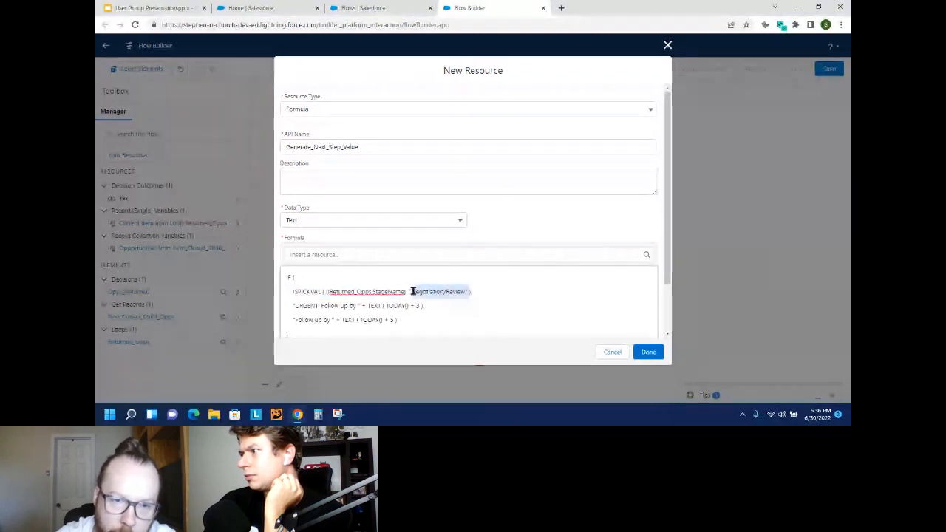
pyautogui.moveTo(294, 305); pyautogui.dragTo(361, 305)
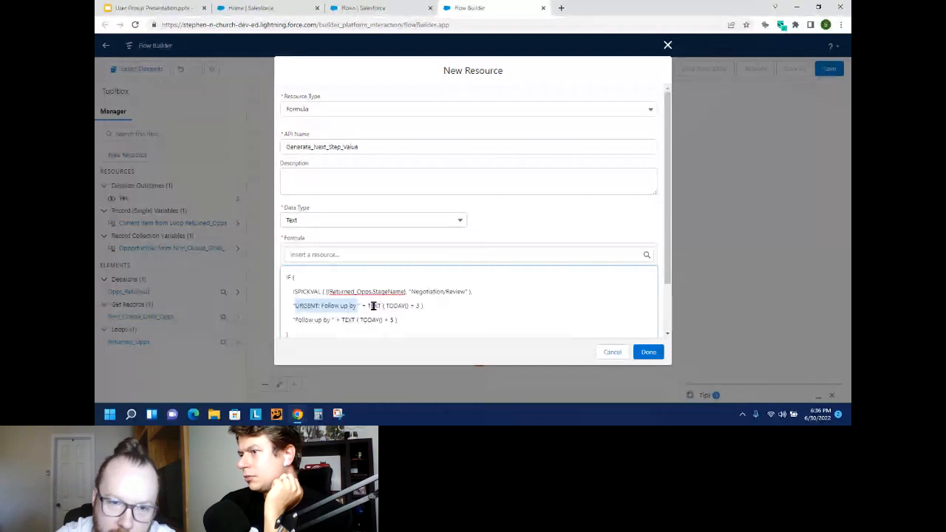
pyautogui.moveTo(385, 305); pyautogui.dragTo(418, 305)
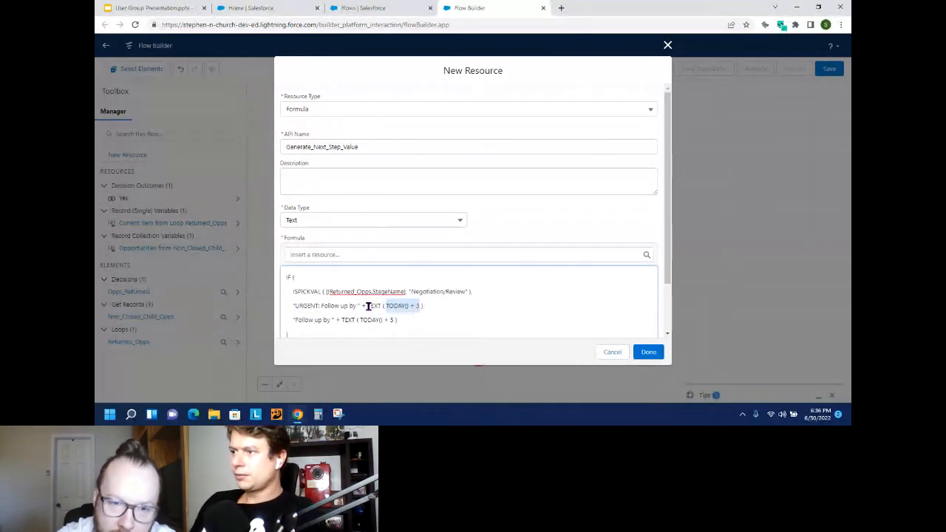
pyautogui.moveTo(368, 306); pyautogui.dragTo(385, 304)
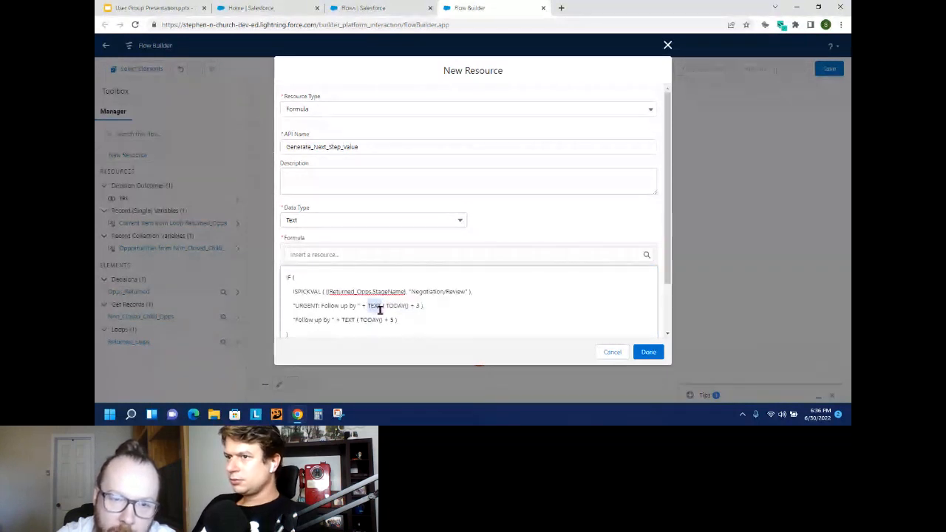
pyautogui.moveTo(293, 306); pyautogui.dragTo(349, 305)
pyautogui.click(309, 309)
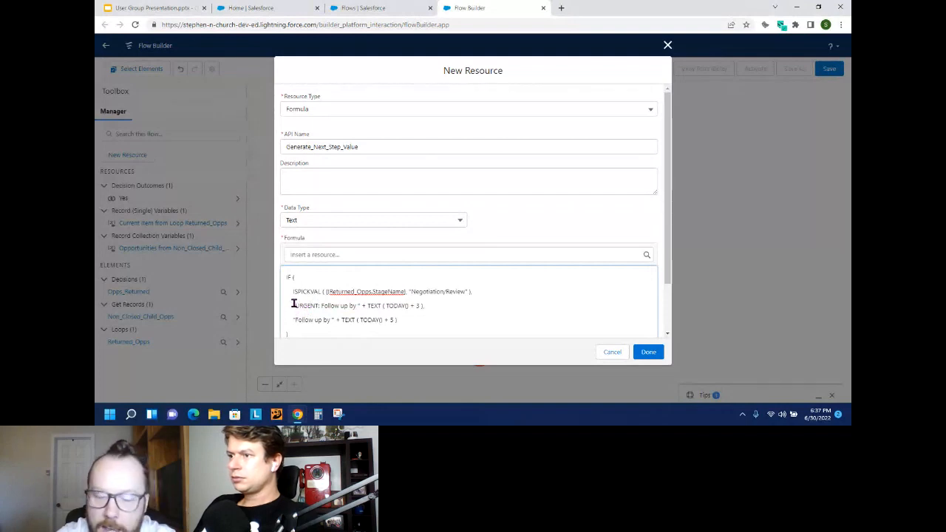
pyautogui.moveTo(294, 304); pyautogui.dragTo(421, 307)
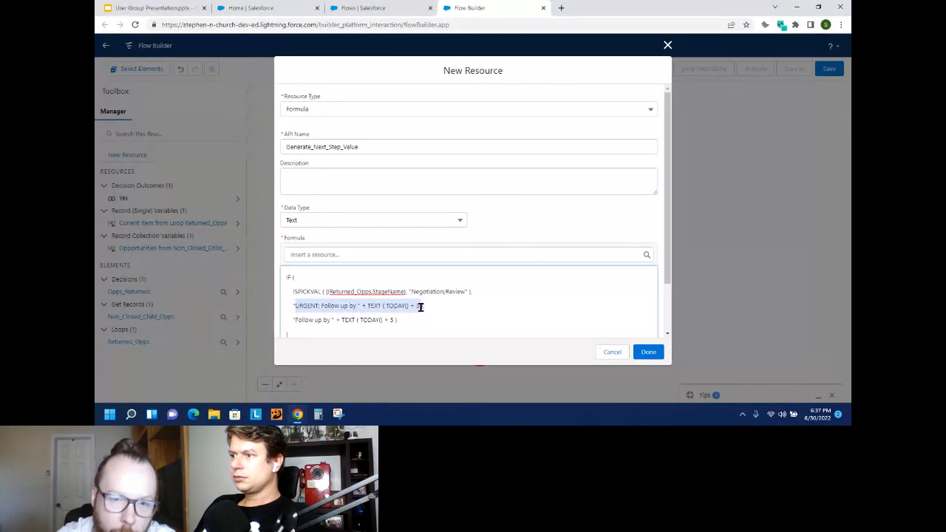
pyautogui.click(399, 320)
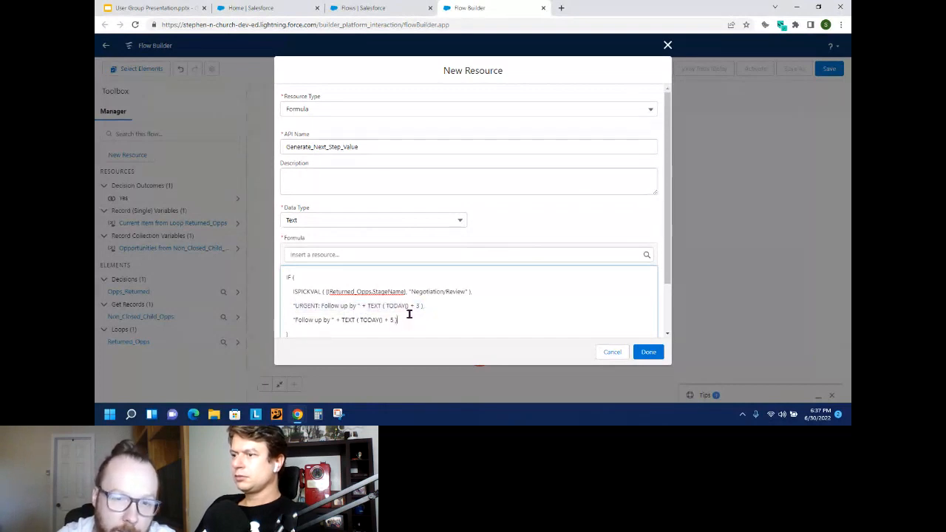
pyautogui.moveTo(465, 293); pyautogui.dragTo(297, 322)
pyautogui.click(394, 321)
pyautogui.moveTo(397, 320); pyautogui.dragTo(294, 320)
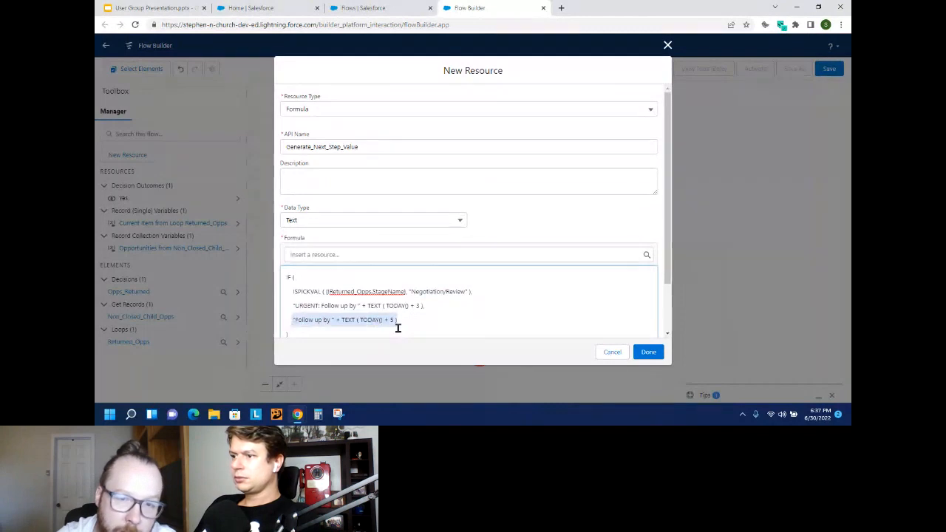
pyautogui.click(394, 321)
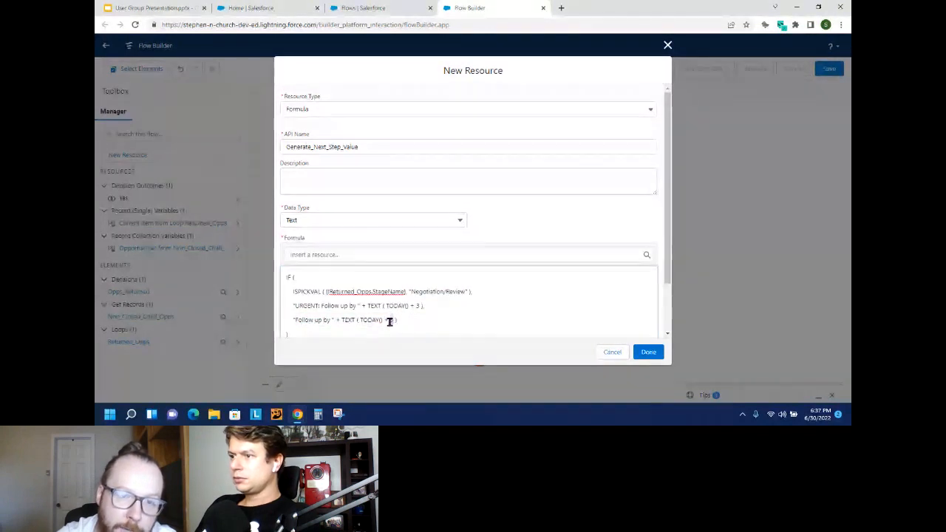
pyautogui.moveTo(334, 320); pyautogui.dragTo(293, 322)
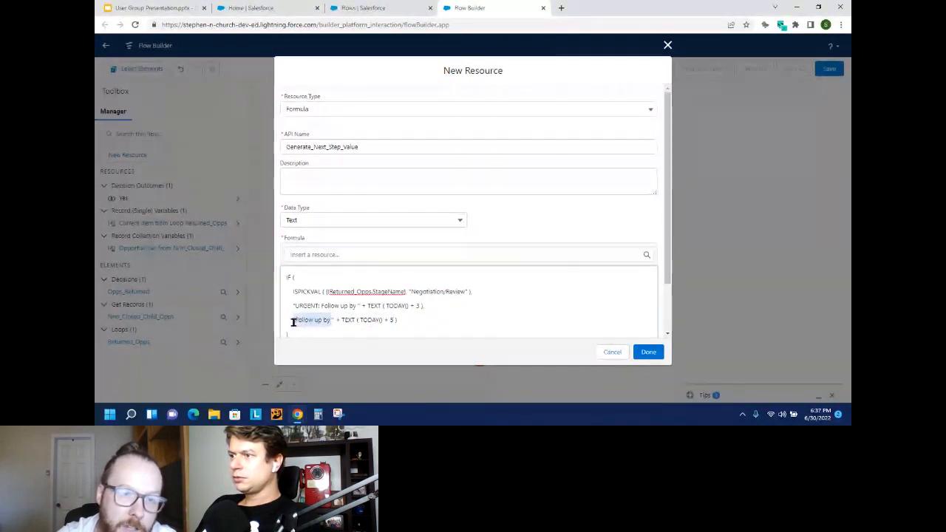
# Finish the Generate_Next_Step_Value formula resource and add it to the flow.
pyautogui.click(537, 222)
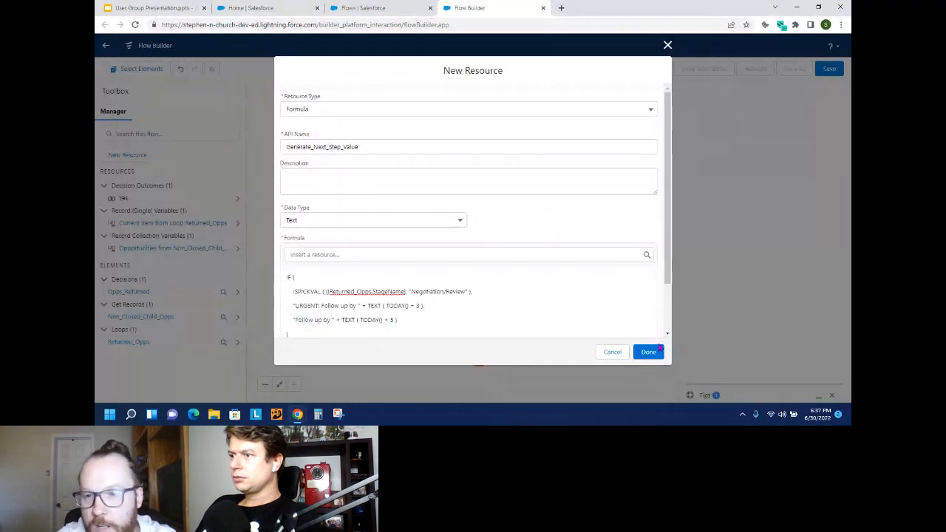
pyautogui.scroll(-1, 612, 296)
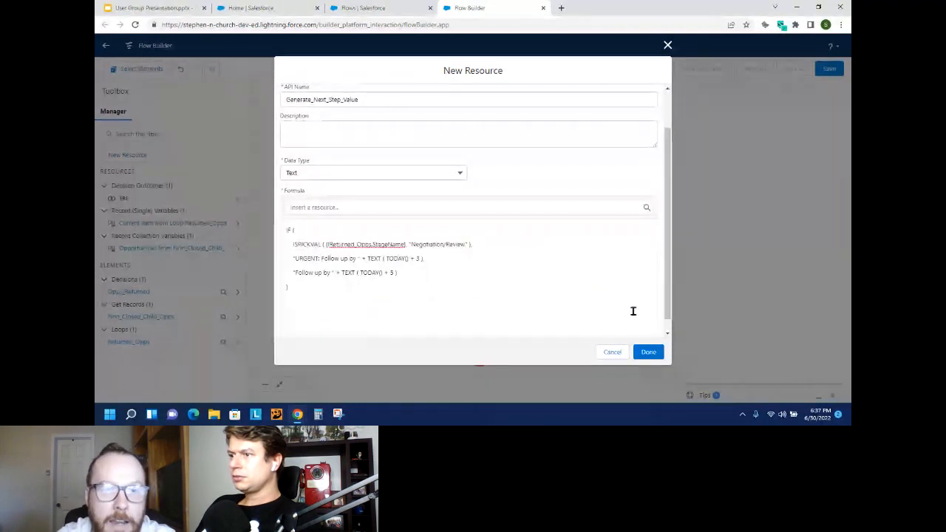
pyautogui.click(660, 354)
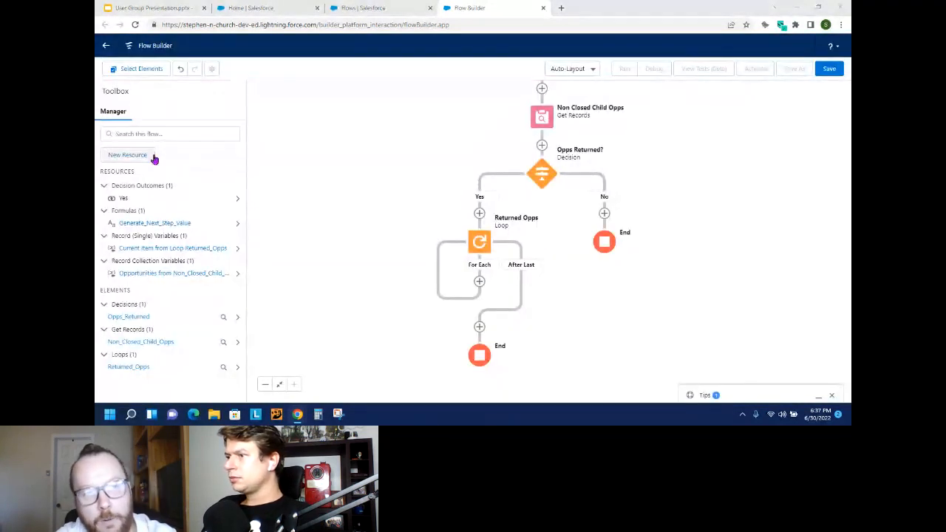
# Start a new Variable resource with API name Opps_To_Update and data type Record.
pyautogui.click(127, 156)
pyautogui.click(359, 180)
pyautogui.click(346, 209)
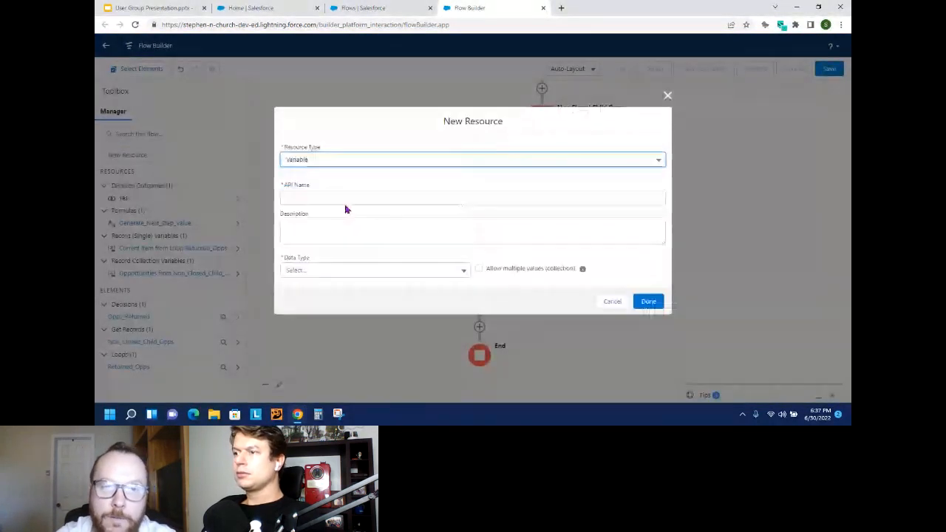
pyautogui.click(338, 195)
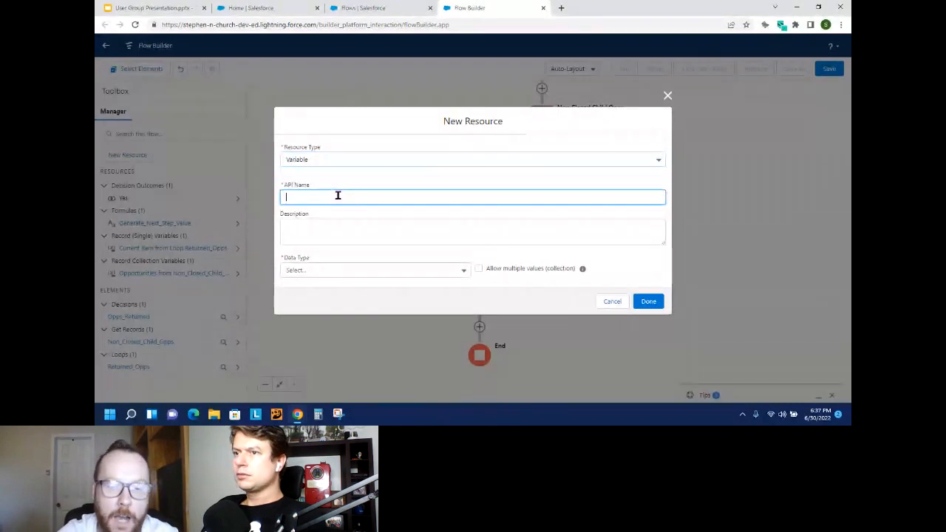
pyautogui.write('Updat')
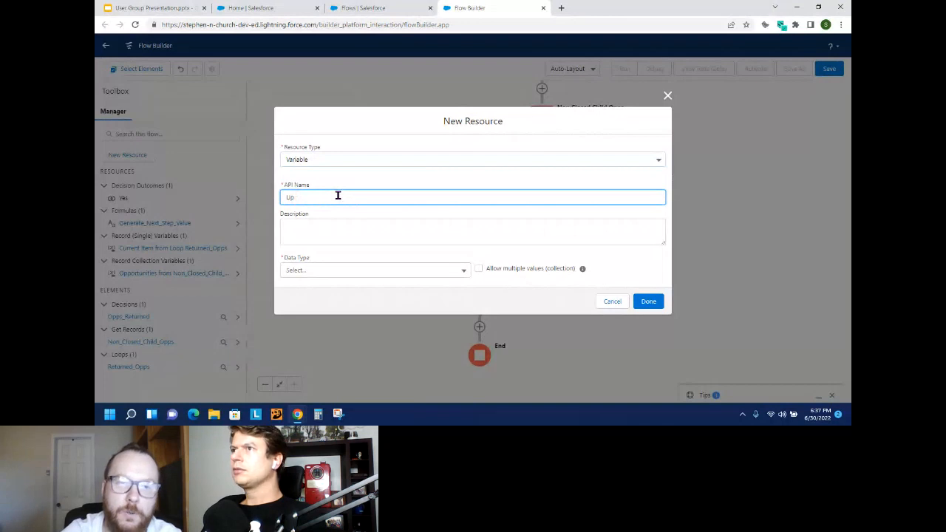
pyautogui.press('BackSpace')
pyautogui.press('BackSpace')
pyautogui.write('Opps_To_Update')
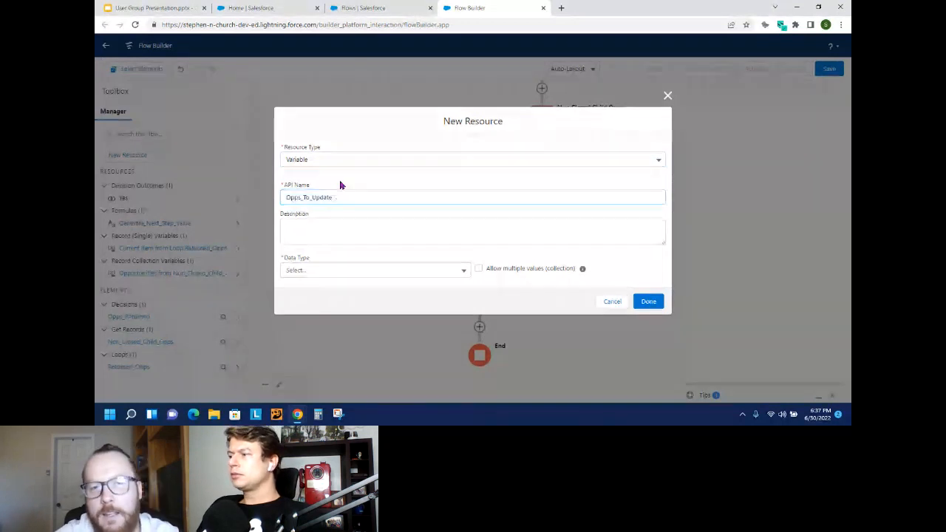
pyautogui.click(325, 271)
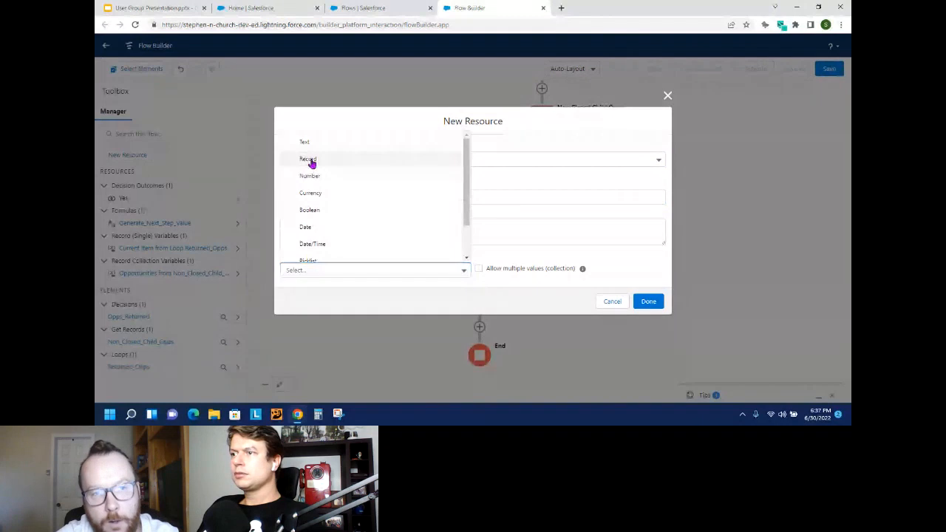
pyautogui.click(308, 160)
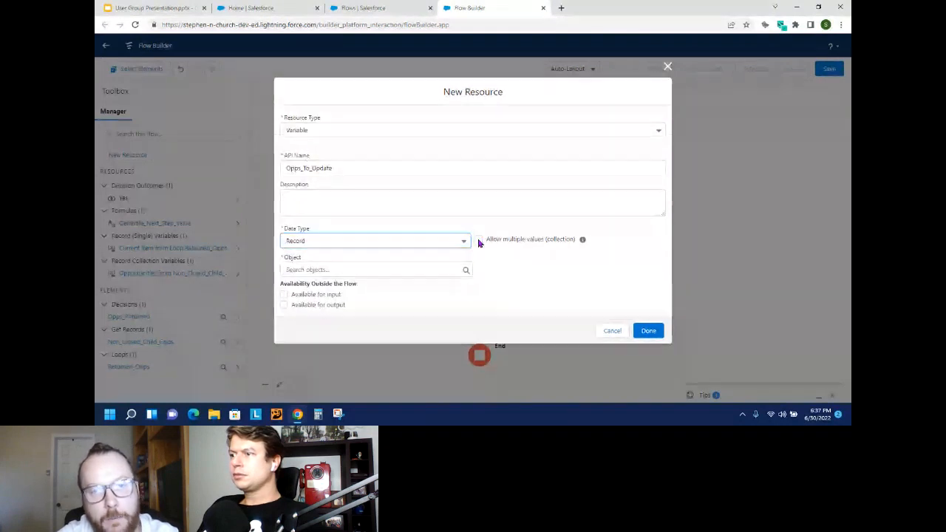
# Make the Opps_To_Update variable a collection of Opportunity records and add it to the flow.
pyautogui.click(480, 240)
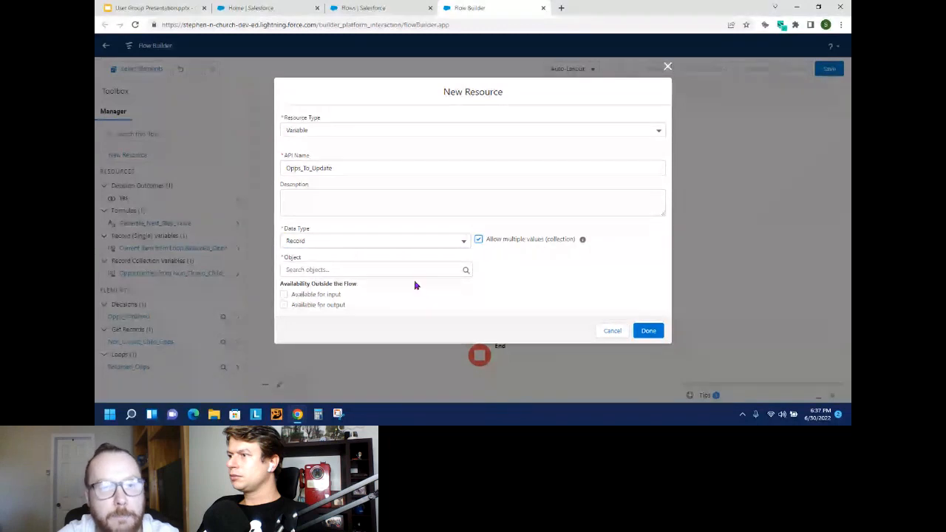
pyautogui.click(393, 267)
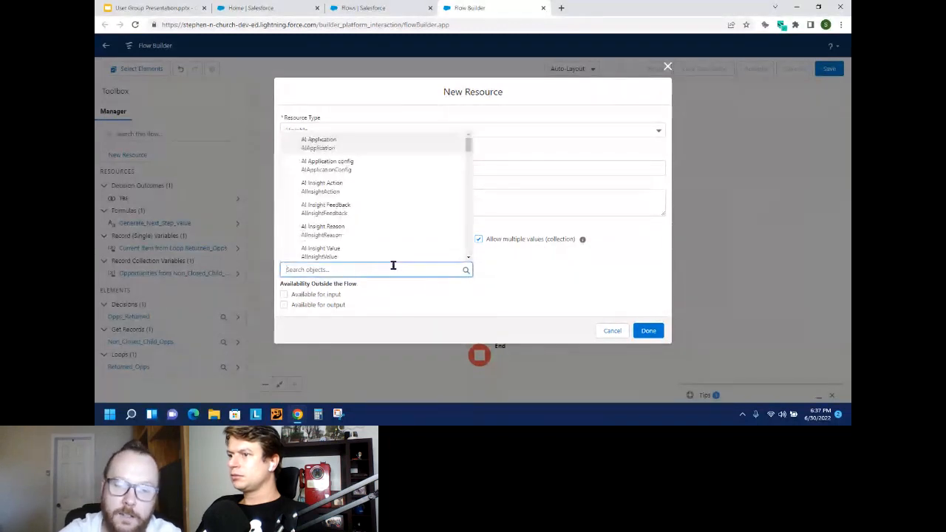
pyautogui.write('Oppo')
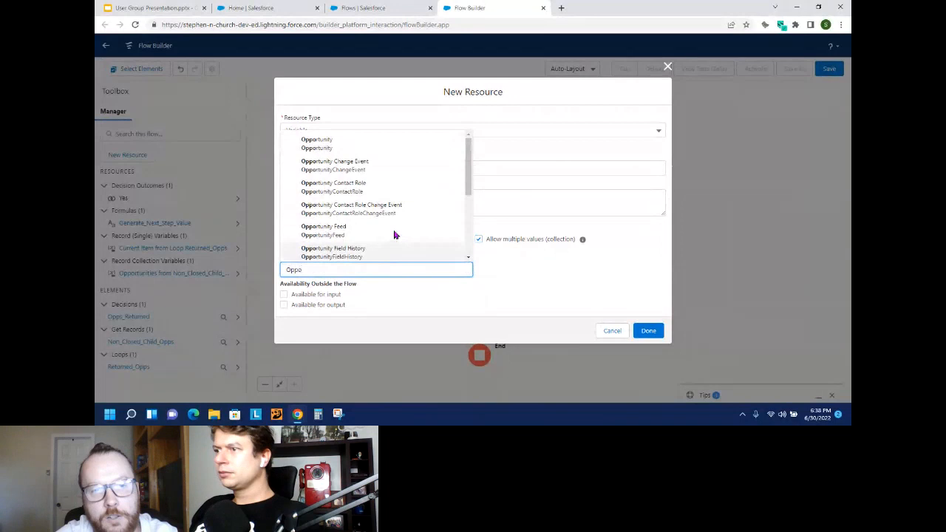
pyautogui.click(318, 144)
pyautogui.click(644, 330)
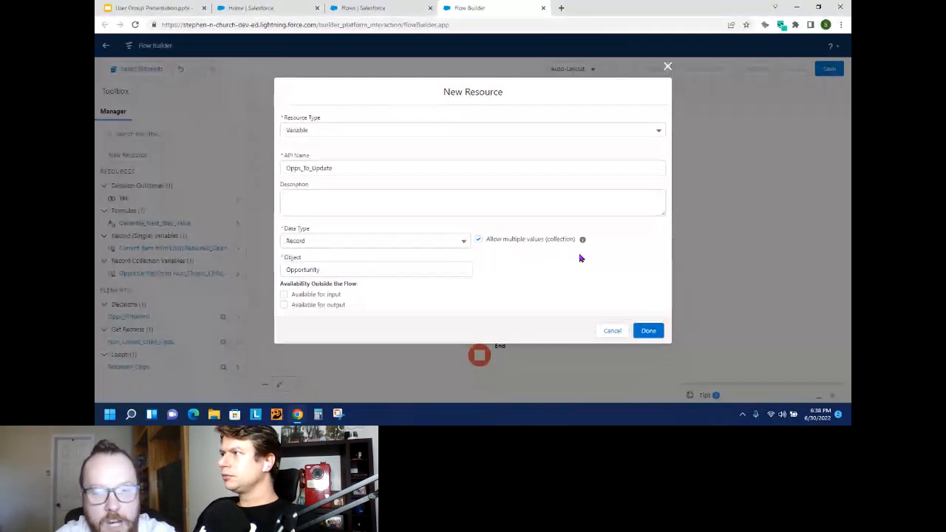
pyautogui.click(648, 331)
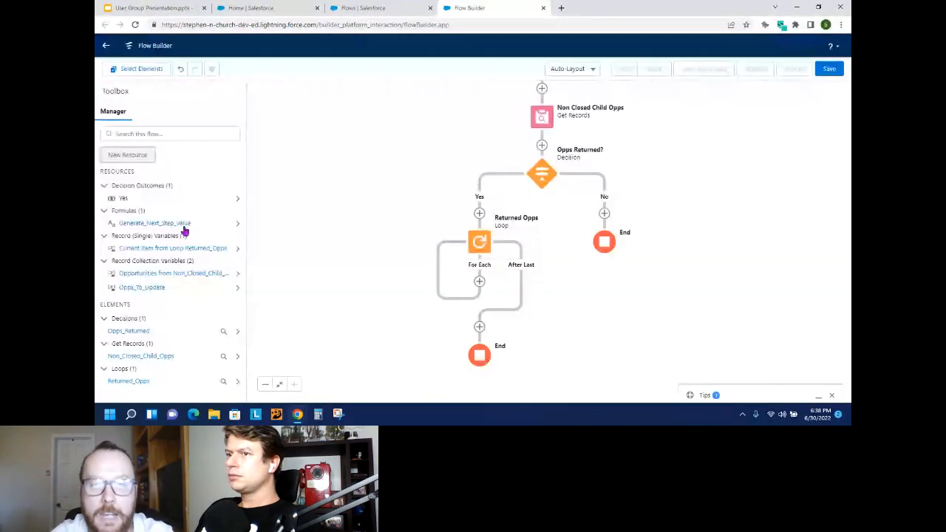
# Add an Assignment element labelled Next Step Value to the For Each path of the Returned Opps loop.
pyautogui.click(480, 282)
pyautogui.scroll(-5, 496, 351)
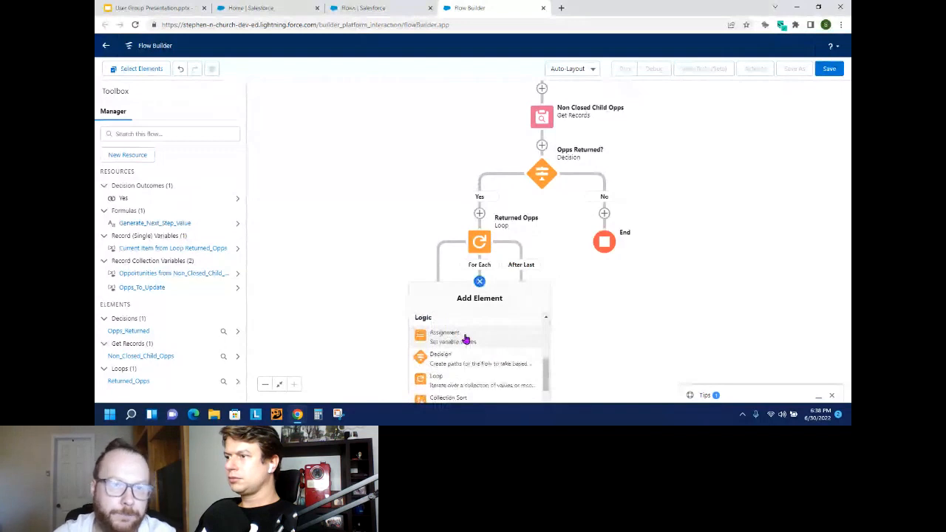
pyautogui.click(465, 338)
pyautogui.write('Next Step Value')
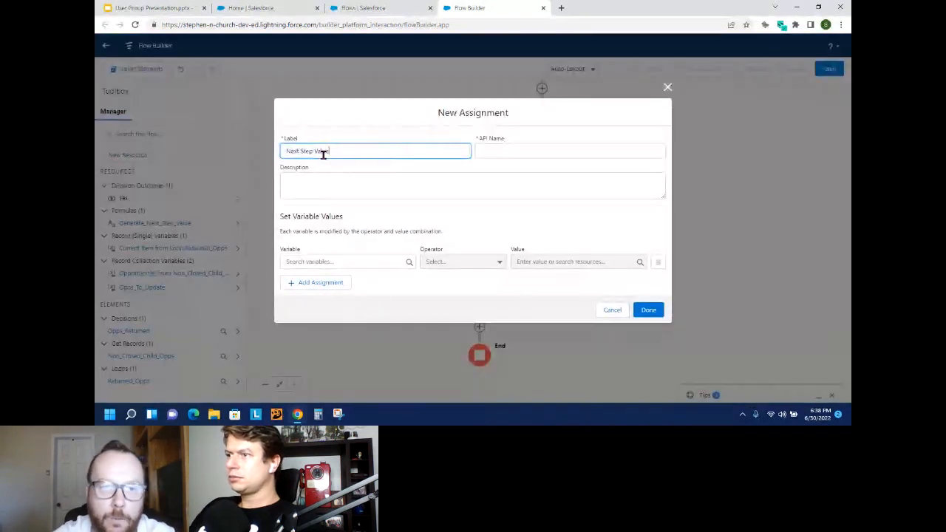
pyautogui.press('Tab')
# Set the current loop item's NextStep field equal to the Generate_Next_Step_Value formula and finish the assignment.
pyautogui.click(350, 261)
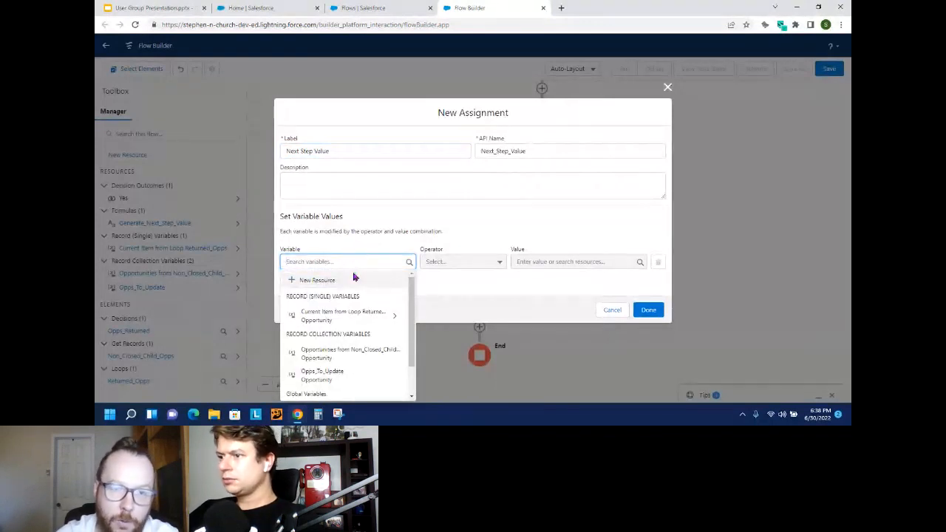
pyautogui.click(338, 313)
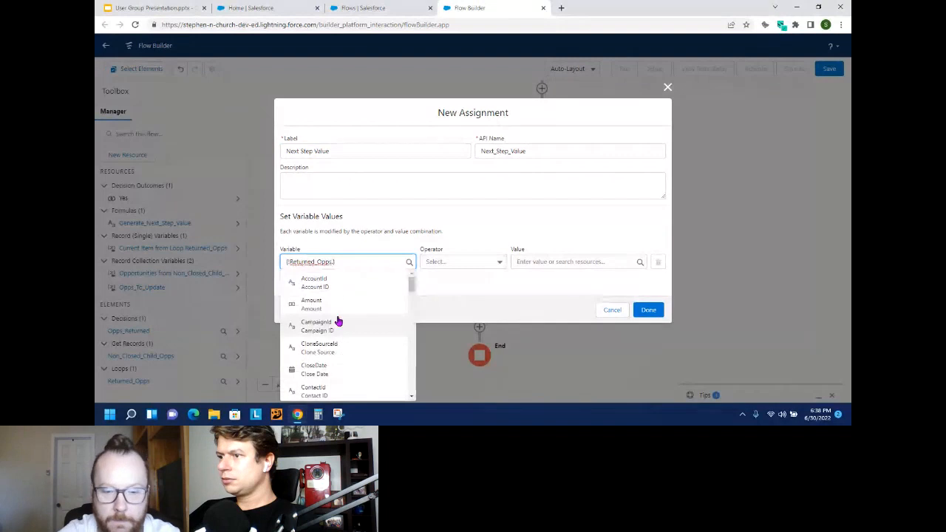
pyautogui.write('Next')
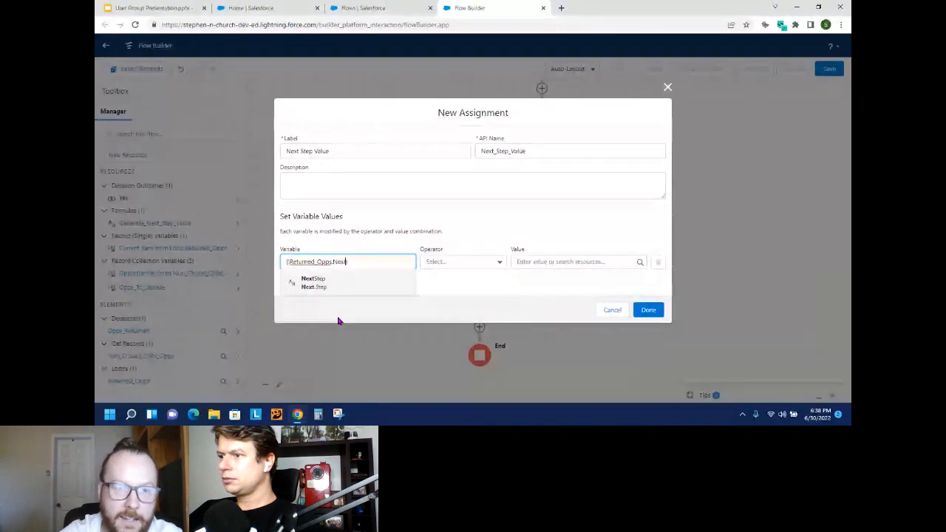
pyautogui.click(333, 279)
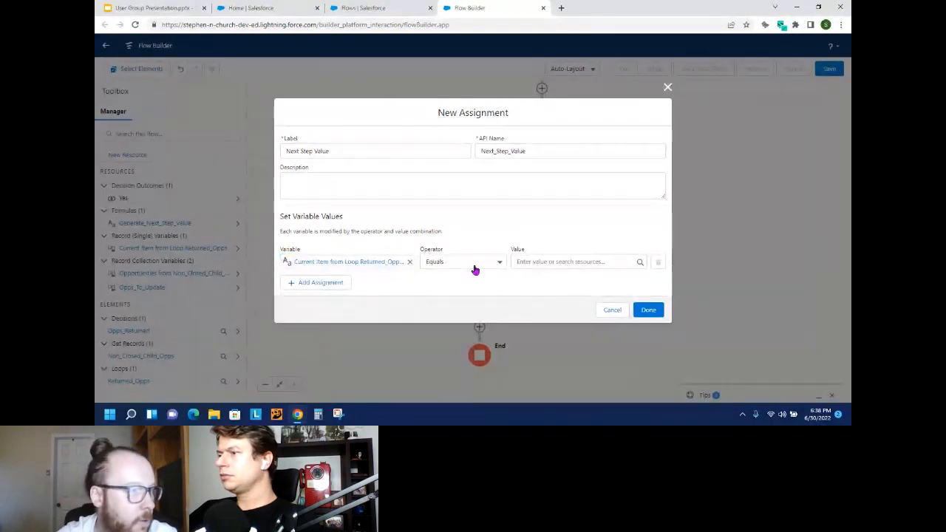
pyautogui.click(576, 263)
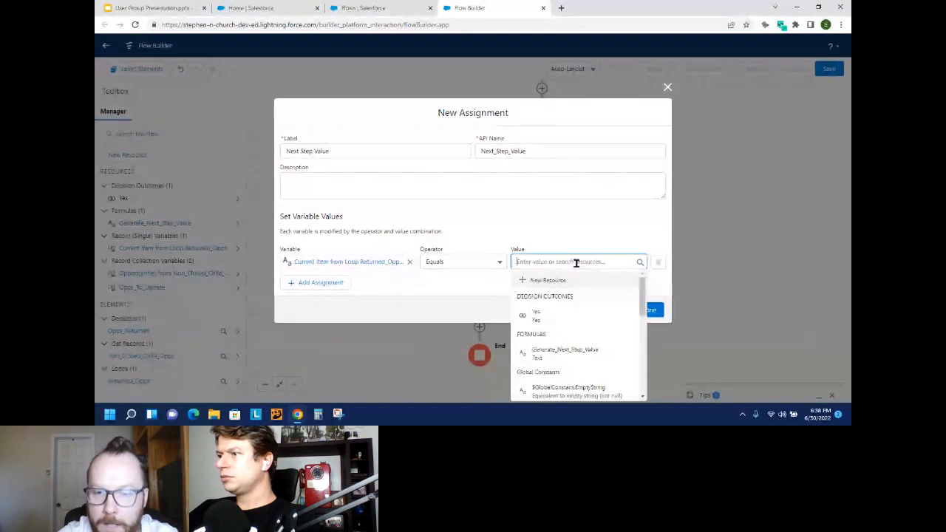
pyautogui.click(586, 353)
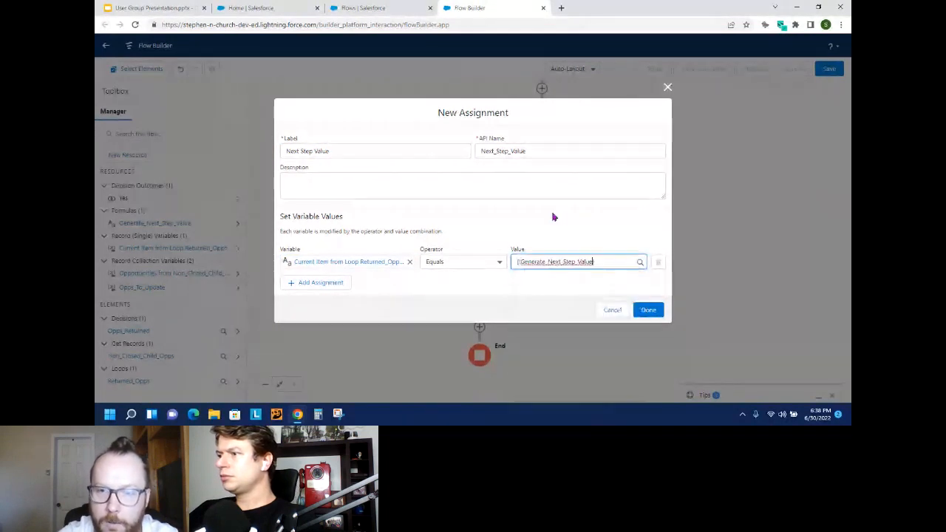
pyautogui.click(554, 217)
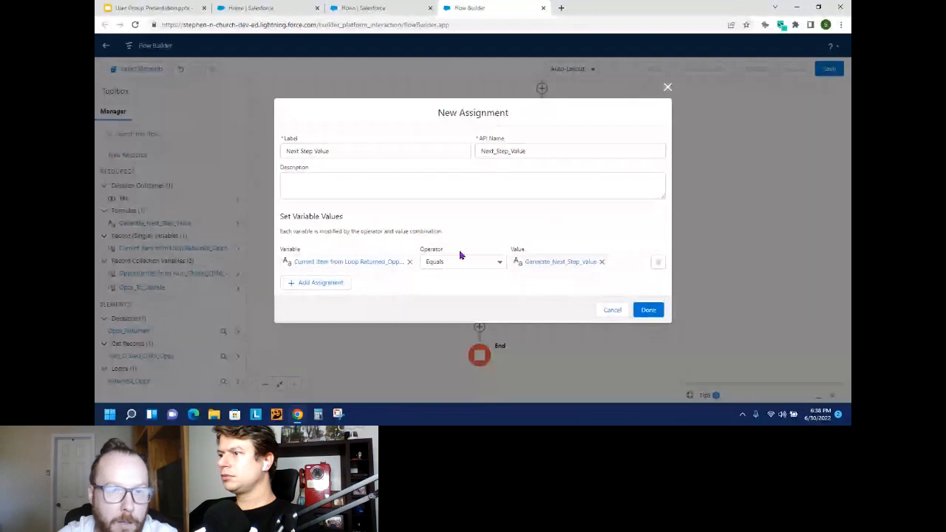
pyautogui.click(649, 310)
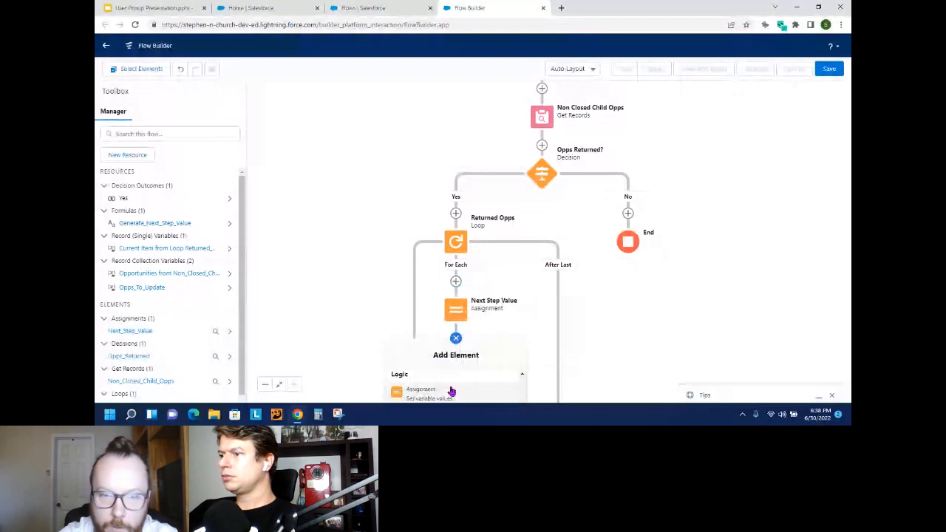
# Add a second Assignment element labelled Add To Update Collection directly after Next Step Value inside the loop.
pyautogui.scroll(-3, 451, 392)
pyautogui.click(441, 205)
pyautogui.scroll(-3, 430, 296)
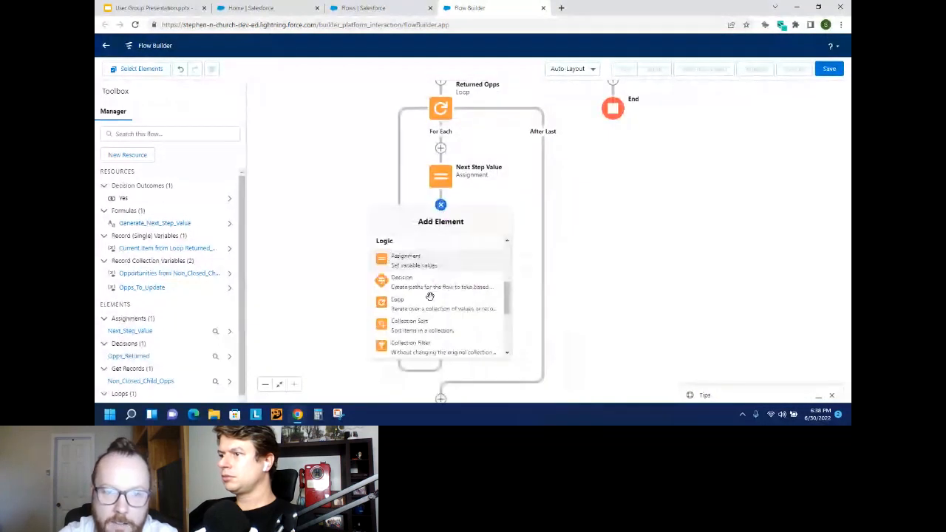
pyautogui.click(408, 258)
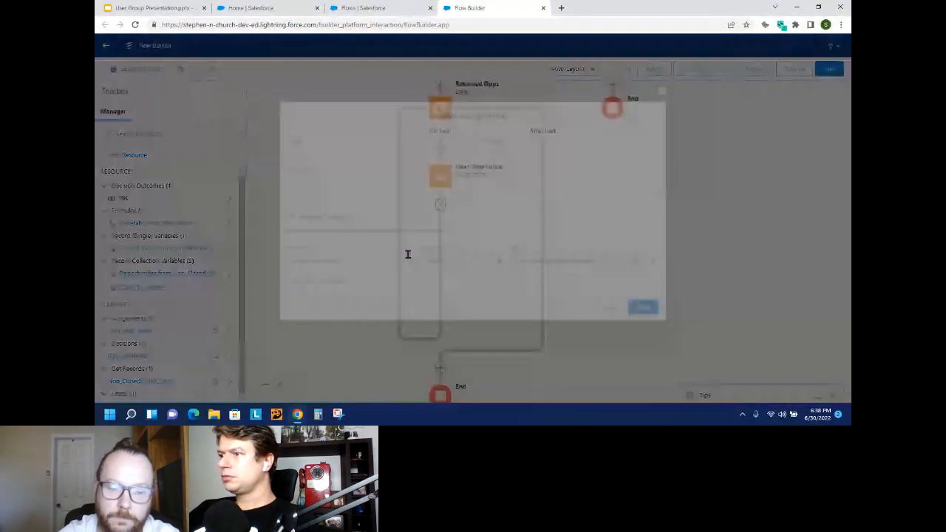
pyautogui.write('Add To')
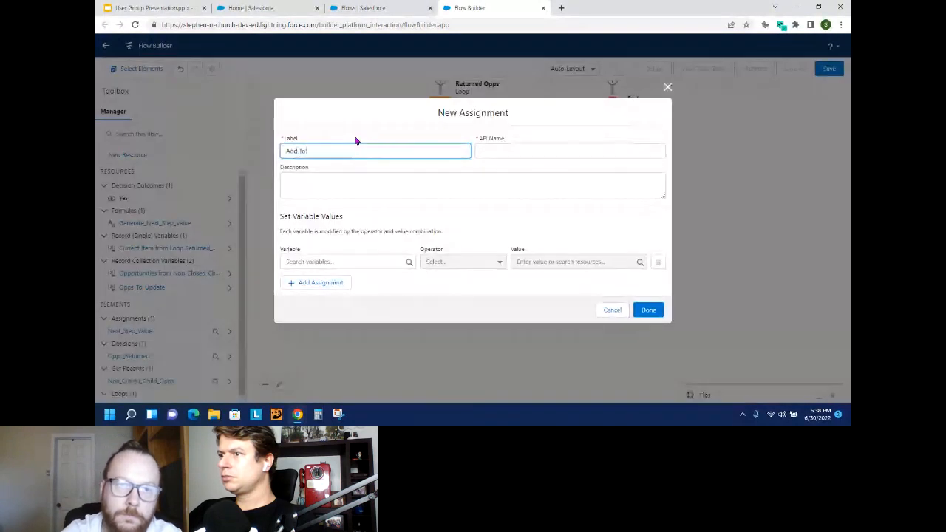
pyautogui.write(' Update Collectio')
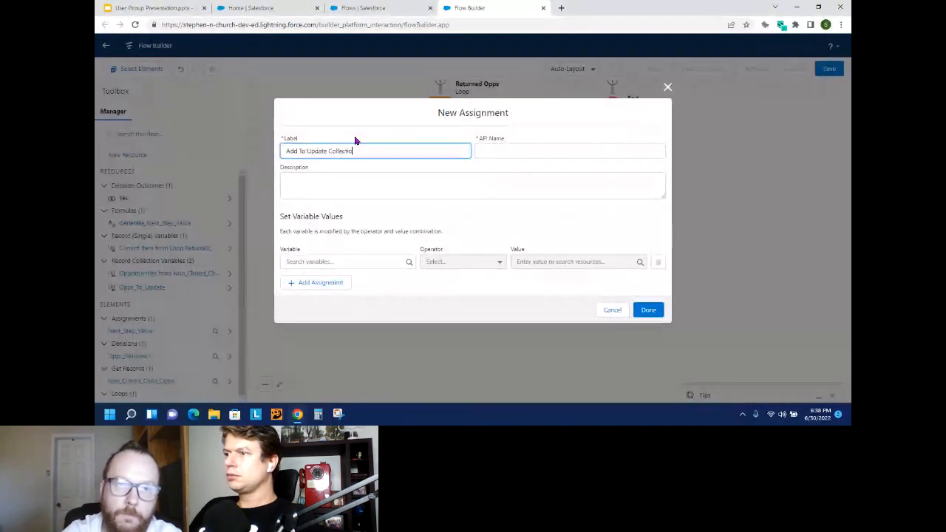
pyautogui.write('n')
pyautogui.click(354, 141)
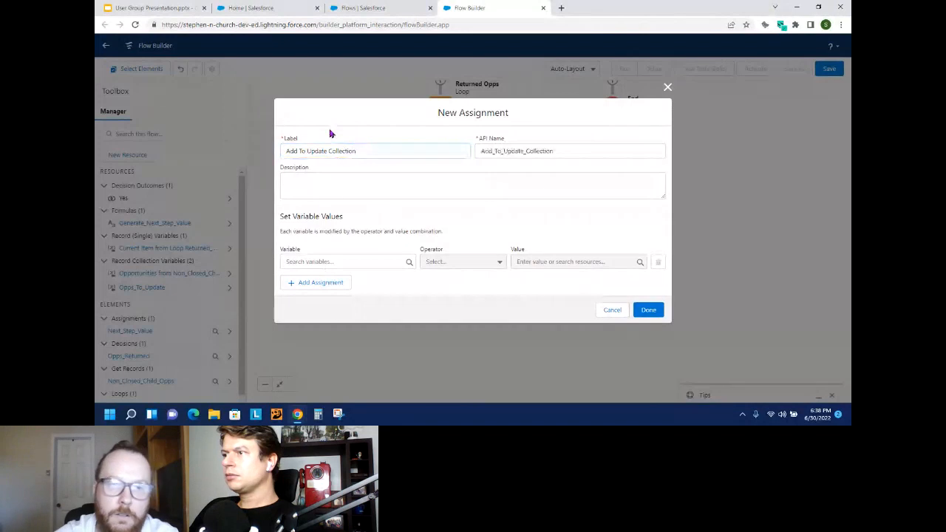
# Have the assignment add the current item from loop Returned_Opps to the Opps_To_Update collection, and finish it.
pyautogui.click(330, 265)
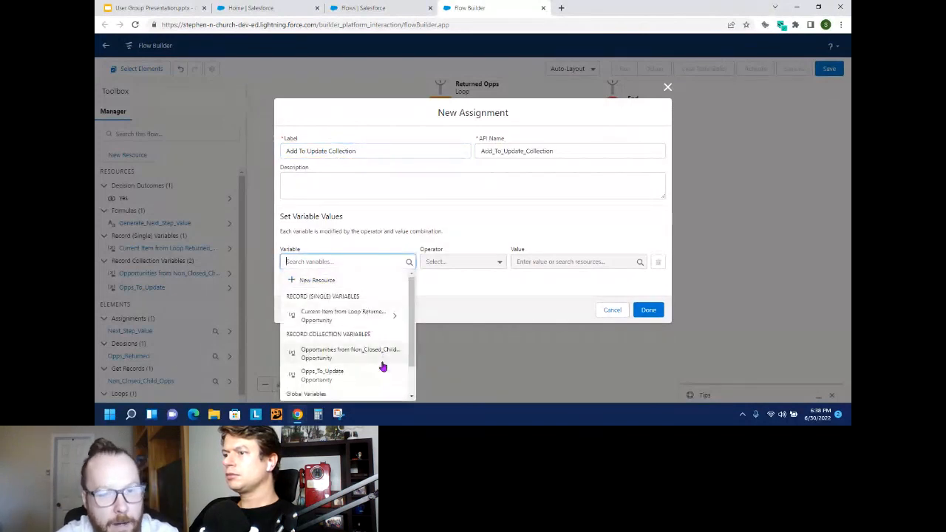
pyautogui.click(334, 380)
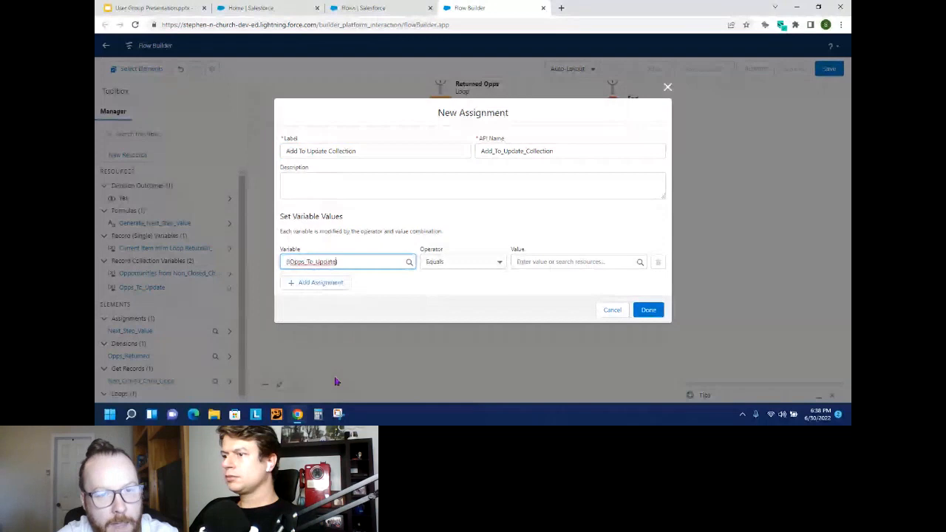
pyautogui.click(469, 264)
pyautogui.click(444, 298)
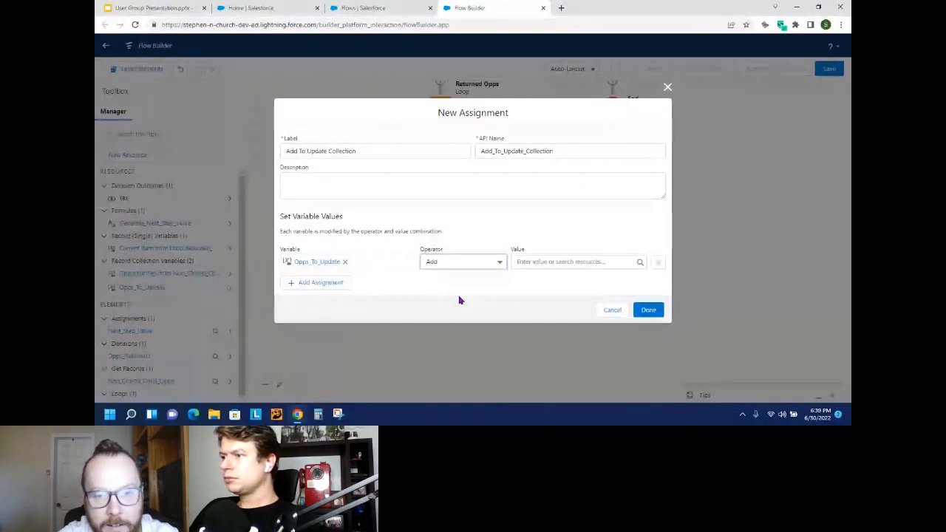
pyautogui.click(537, 261)
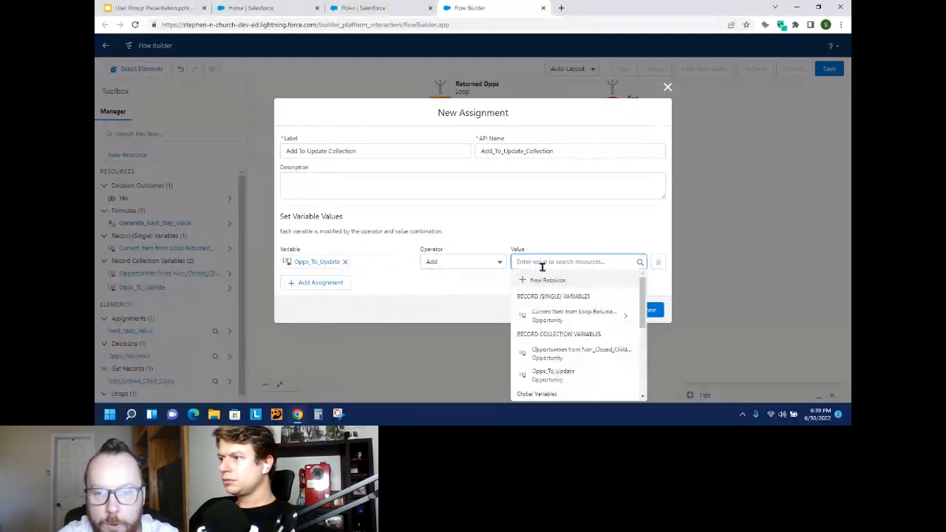
pyautogui.click(569, 318)
pyautogui.click(577, 232)
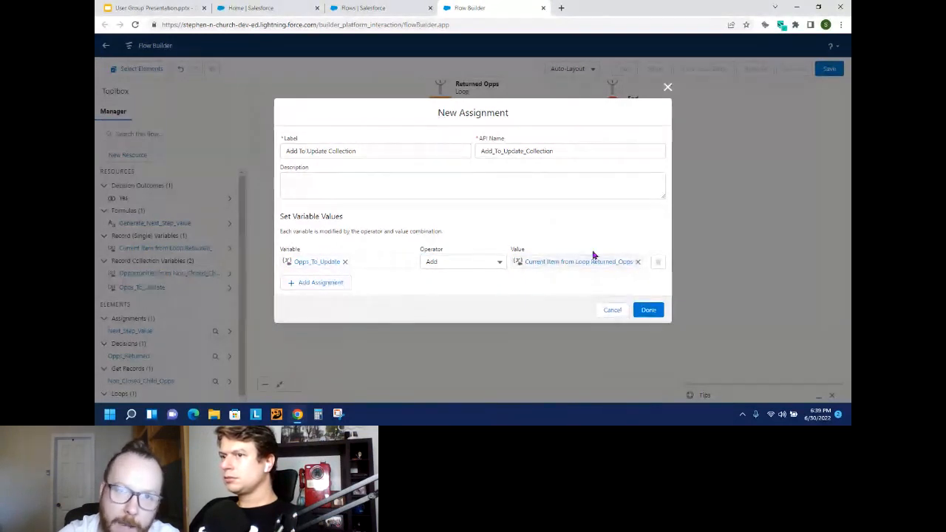
pyautogui.click(649, 310)
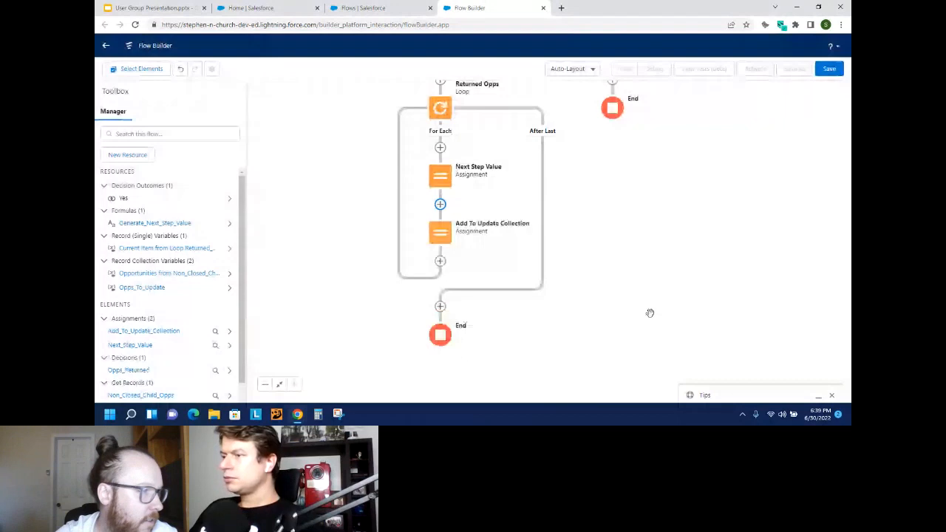
# Add an Update Records element labelled Update Opps on the loop's After Last path.
pyautogui.click(442, 310)
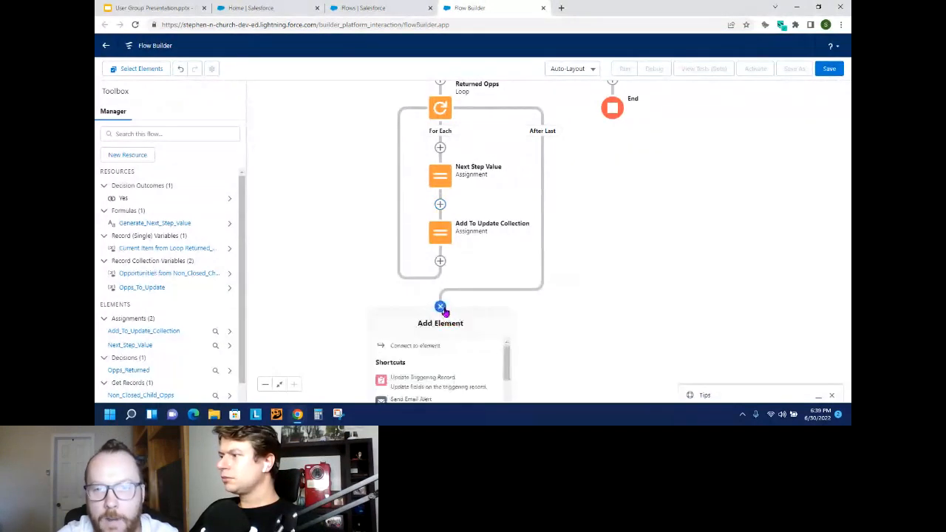
pyautogui.scroll(-3, 588, 344)
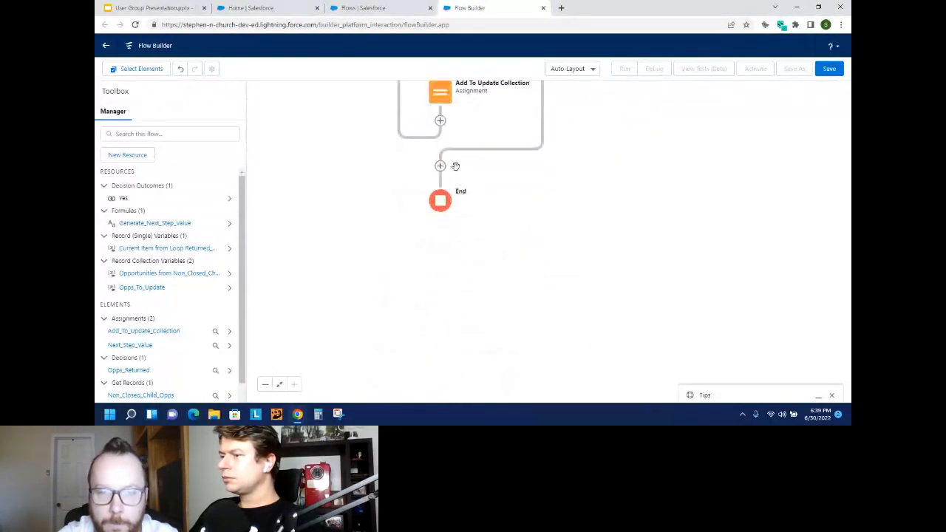
pyautogui.click(440, 167)
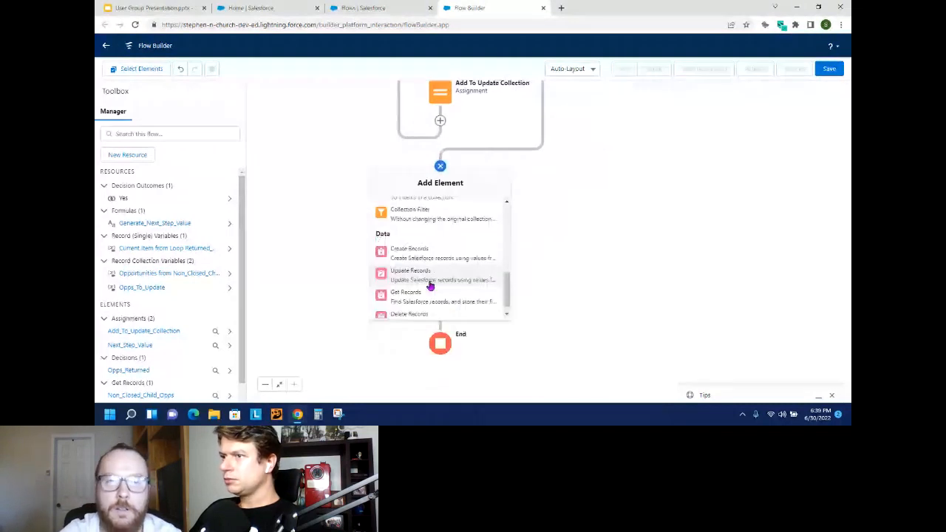
pyautogui.click(431, 286)
pyautogui.write('Update Opps')
pyautogui.click(379, 195)
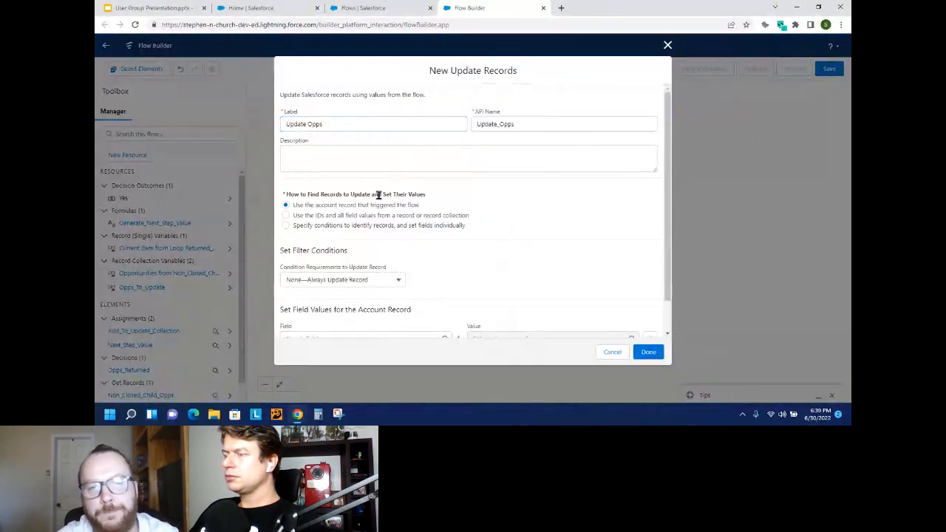
# Set Update Opps to use the IDs and all field values from the Opps_To_Update record collection, and finish the element.
pyautogui.click(344, 216)
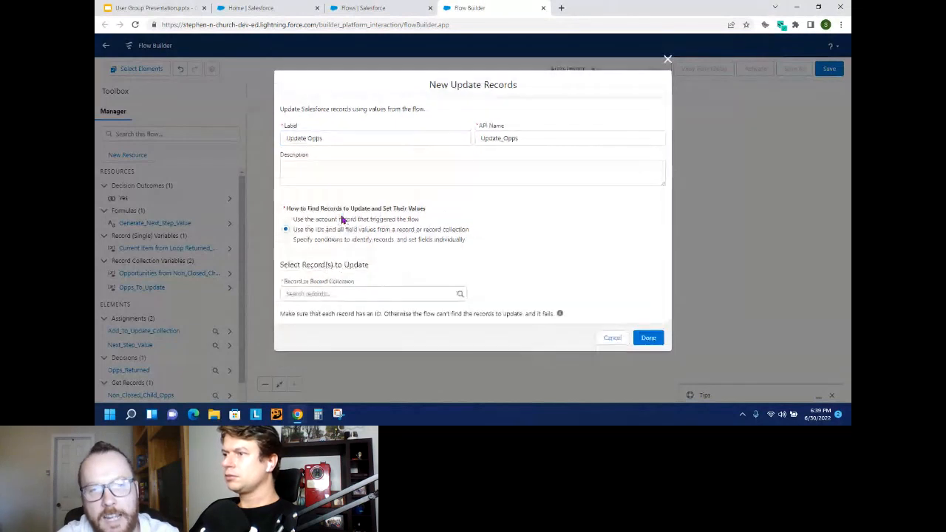
pyautogui.click(379, 296)
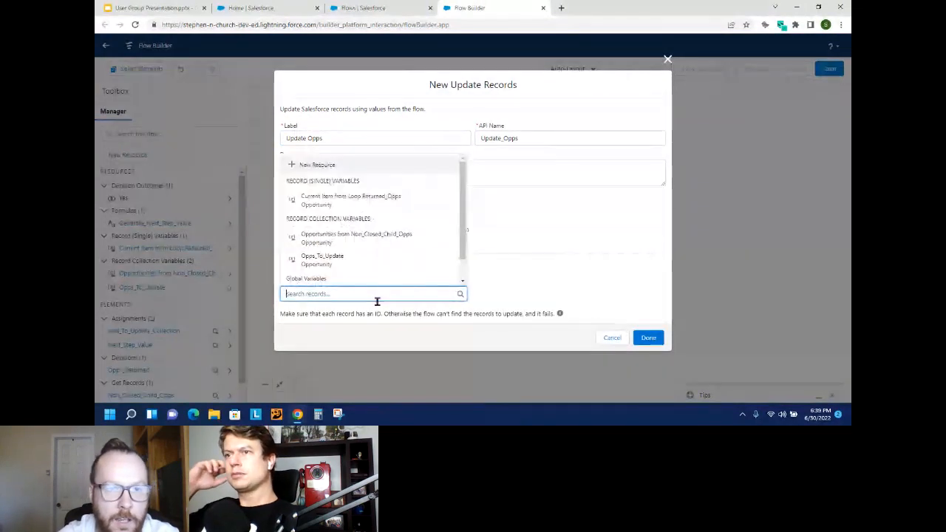
pyautogui.click(338, 260)
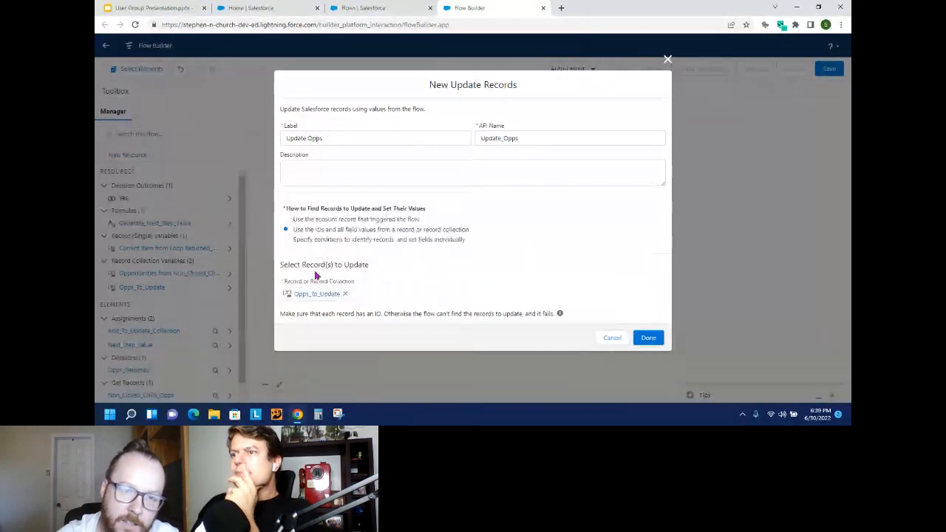
pyautogui.click(654, 343)
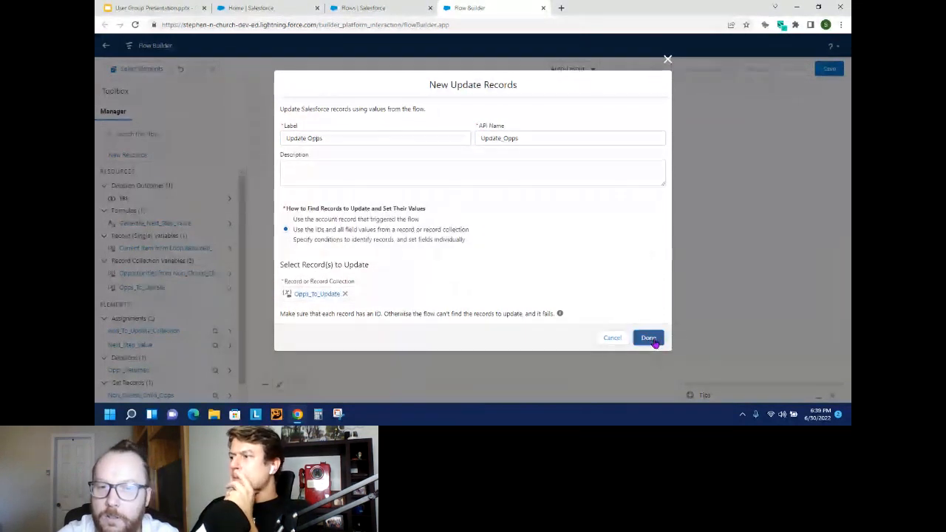
pyautogui.moveTo(642, 246); pyautogui.dragTo(644, 373)
pyautogui.moveTo(736, 120); pyautogui.dragTo(752, 257)
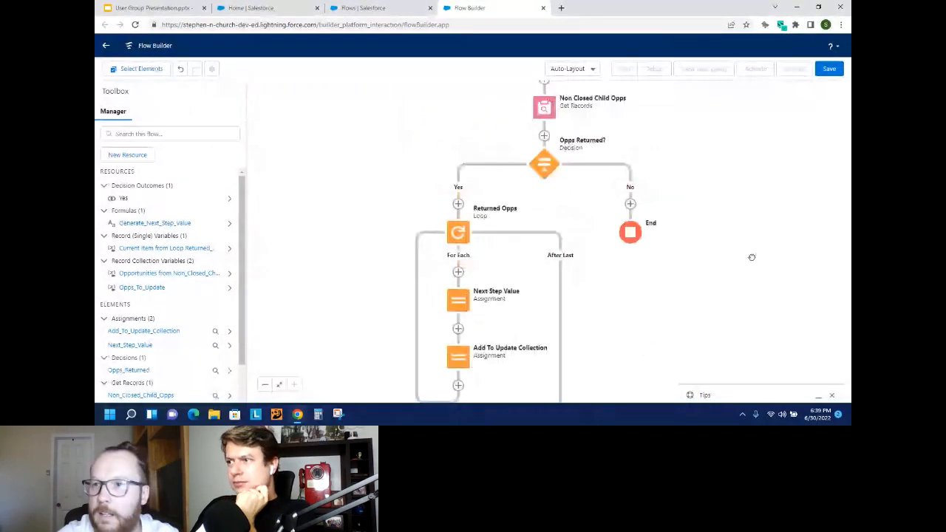
# Try to save the flow with the label Demo Flow 4 and API name Demo_Flow_4.
pyautogui.hotkey('ctrl', 's')
pyautogui.click(347, 185)
pyautogui.write('Demo Flow 4')
pyautogui.click(343, 158)
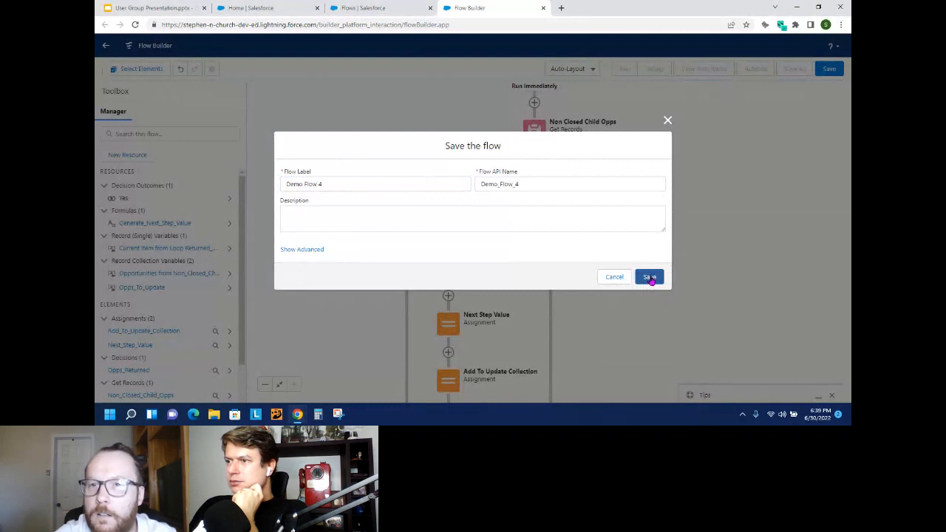
pyautogui.click(650, 278)
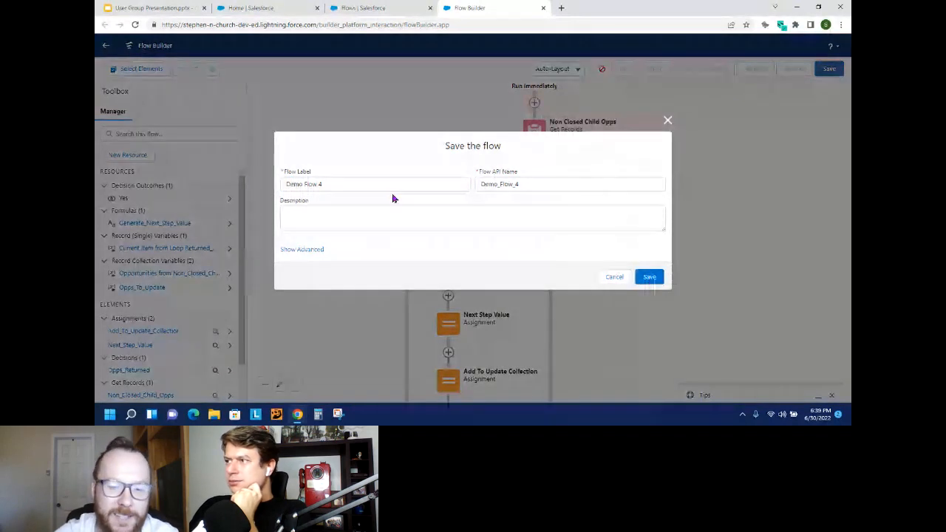
# Change the flow label to Demo Flow 5 and the API name to Demo_Flow_5, and save and activate the flow.
pyautogui.click(372, 185)
pyautogui.press('BackSpace')
pyautogui.write('5')
pyautogui.click(549, 185)
pyautogui.press('BackSpace')
pyautogui.write('5')
pyautogui.click(658, 278)
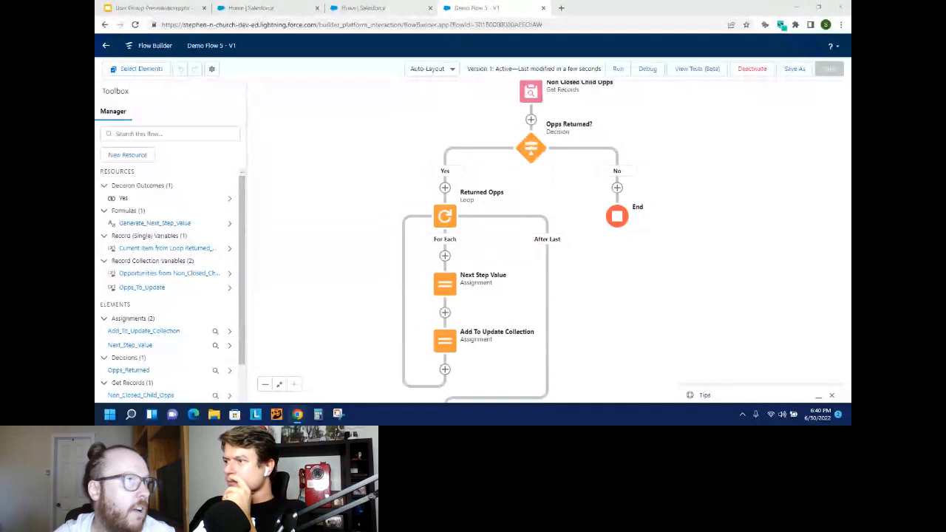
# Bring up the Child Opps Test account and open each of its related opportunities in a separate browser tab.
pyautogui.moveTo(712, 13); pyautogui.dragTo(602, 8)
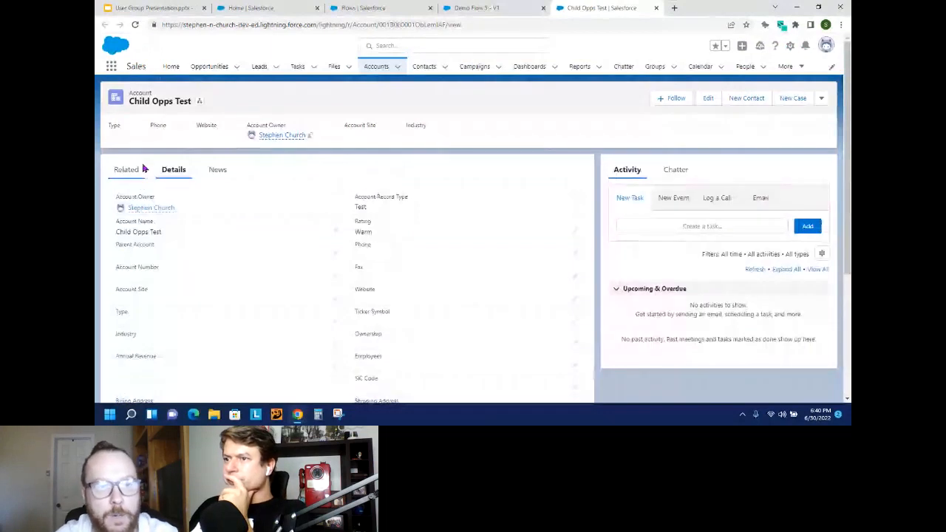
pyautogui.click(144, 169)
pyautogui.scroll(-2, 246, 230)
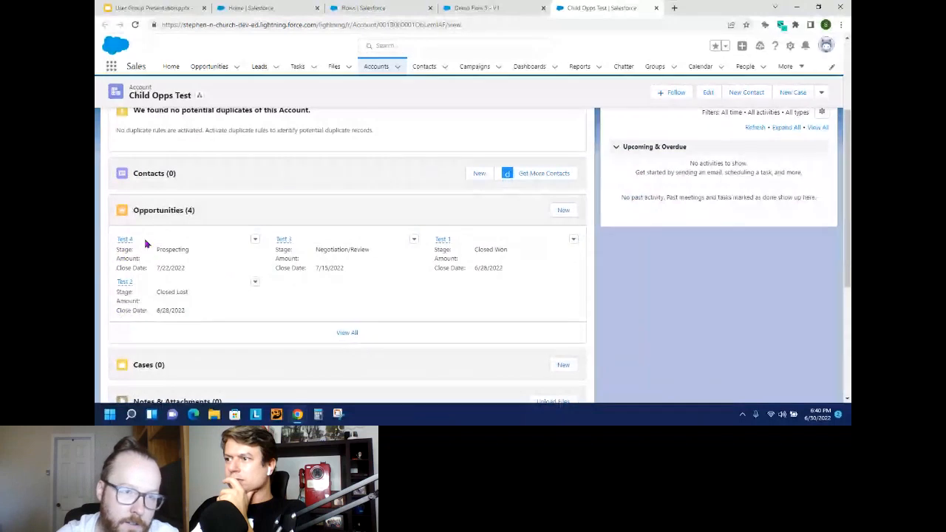
pyautogui.moveTo(126, 241)
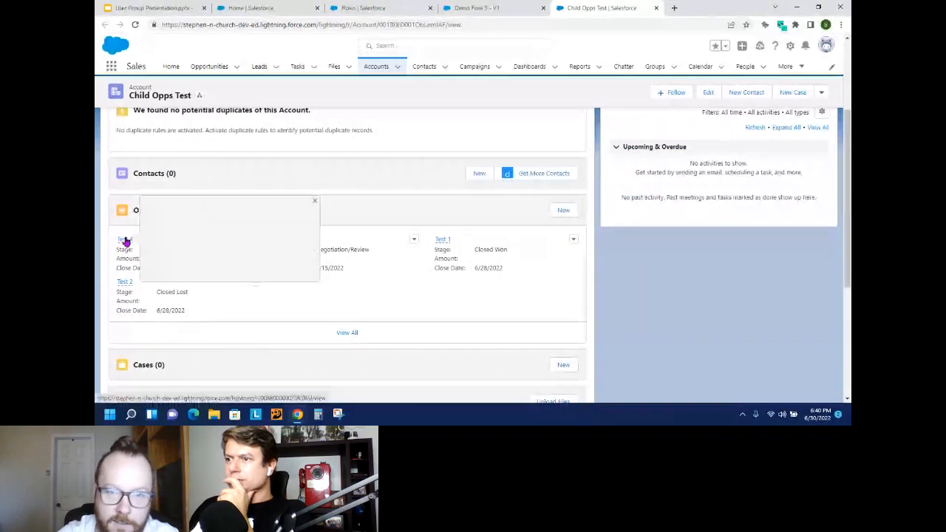
pyautogui.middleClick(126, 241)
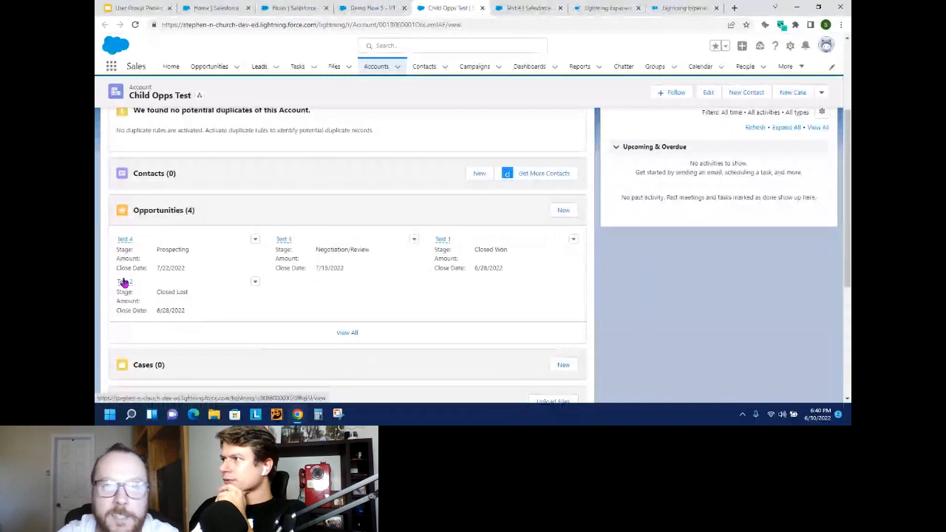
pyautogui.middleClick(124, 283)
# Examine the Next Step and Stage fields on opportunities Test 4, Test 3, Test 1 and Test 2 before triggering the flow.
pyautogui.click(480, 7)
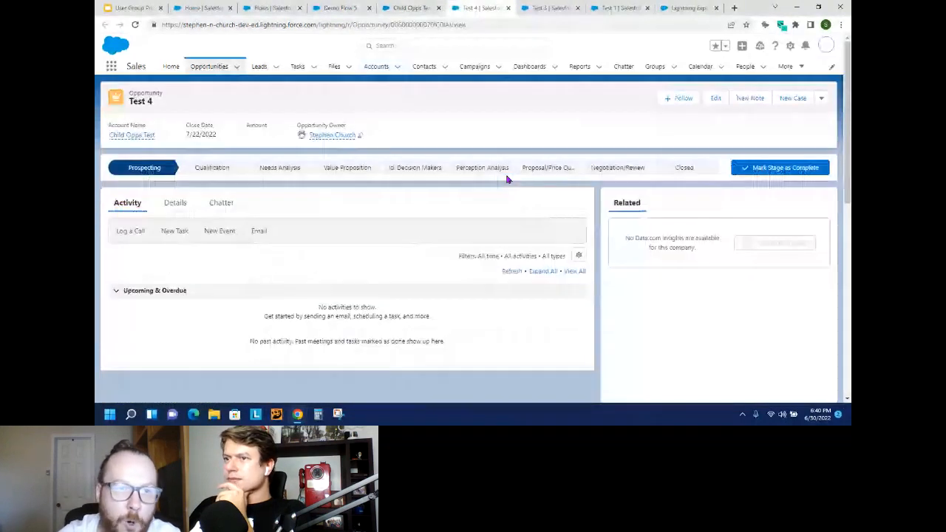
pyautogui.scroll(-3, 498, 253)
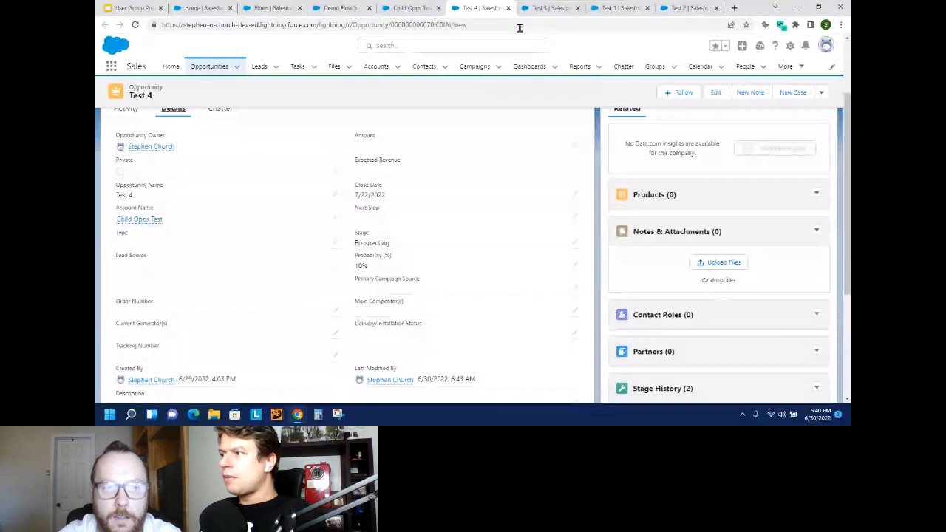
pyautogui.click(549, 9)
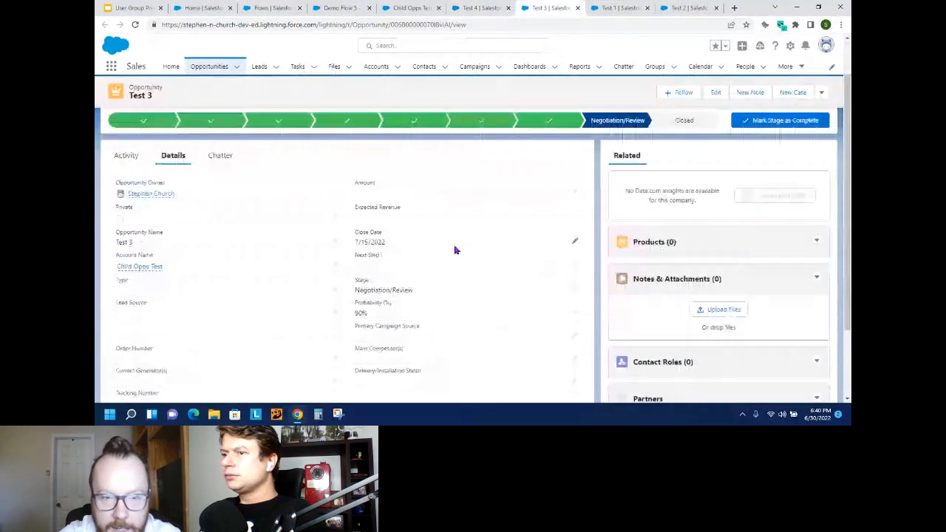
pyautogui.scroll(-1, 466, 241)
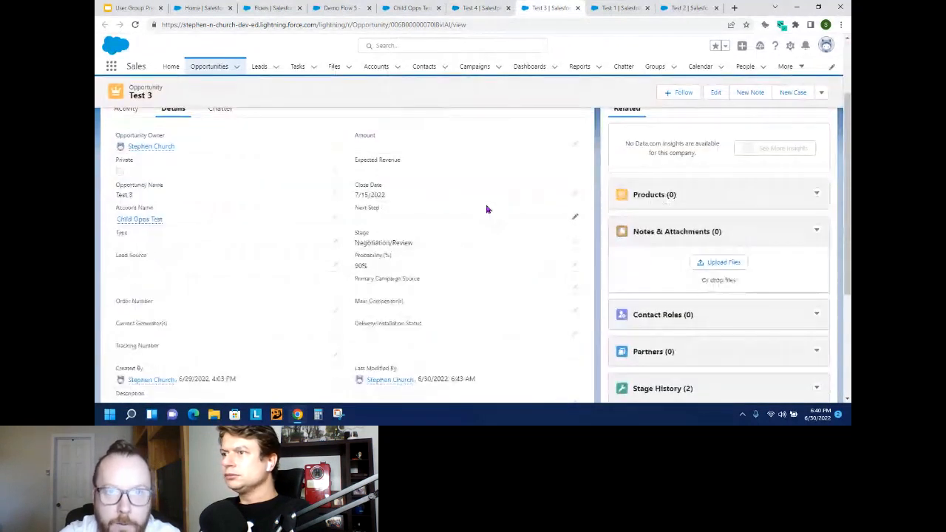
pyautogui.click(477, 8)
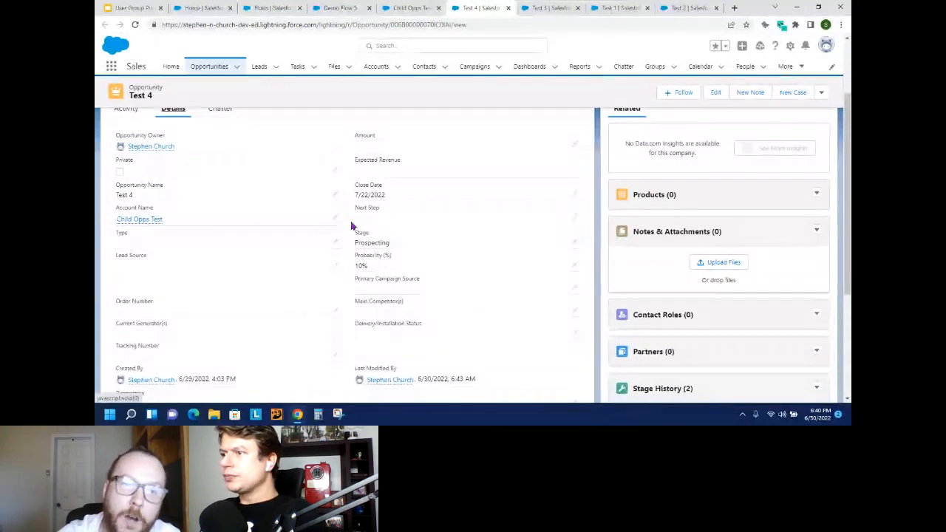
pyautogui.click(549, 8)
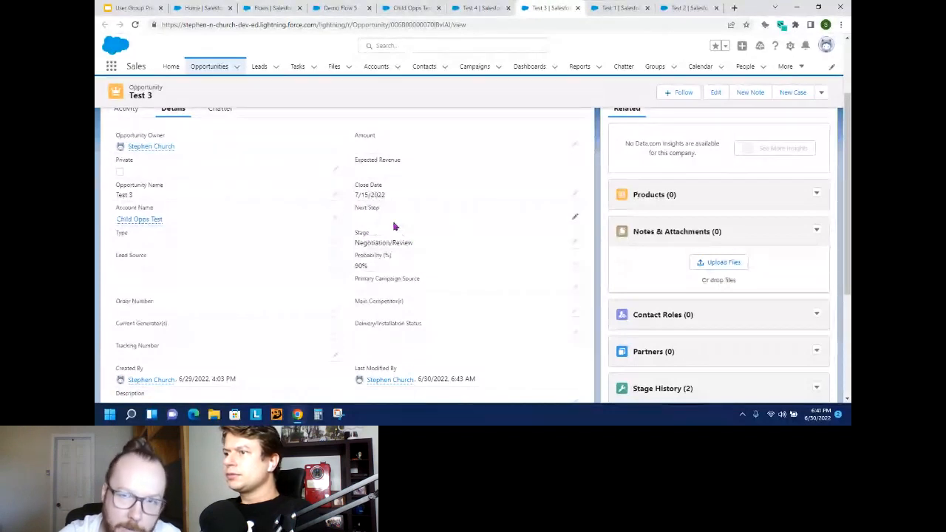
pyautogui.click(633, 9)
pyautogui.hotkey('ctrl', 'Tab')
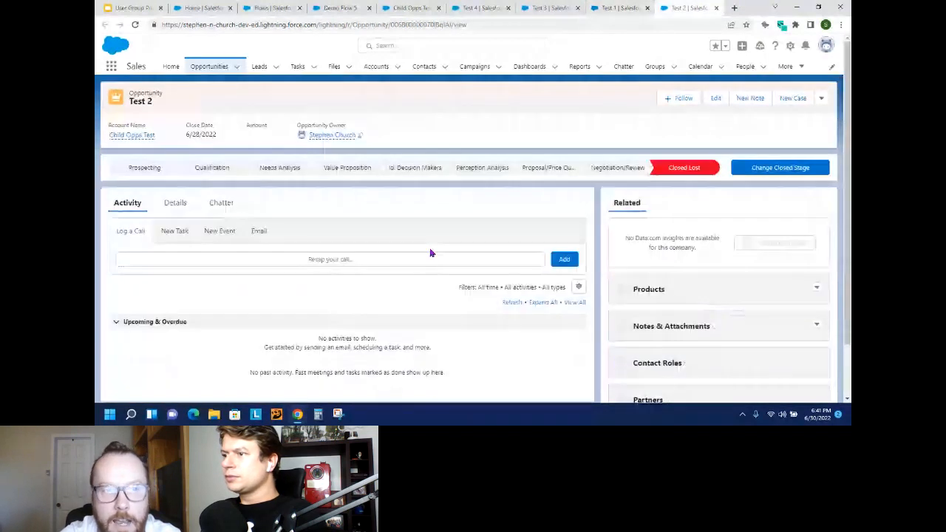
pyautogui.scroll(-2, 413, 259)
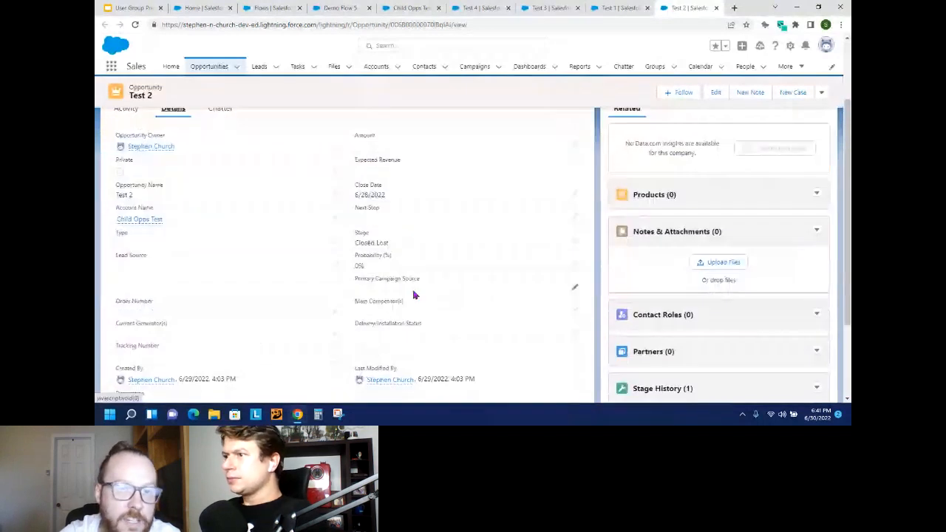
pyautogui.click(613, 8)
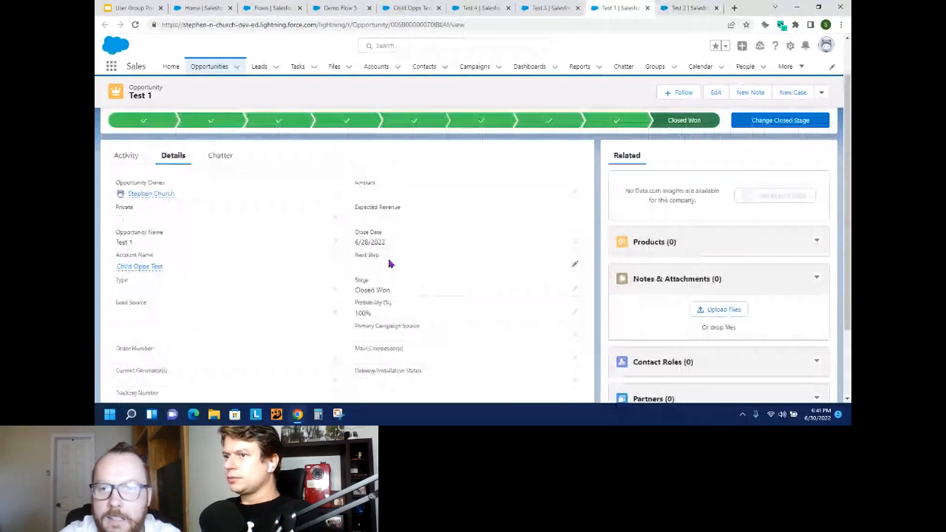
# Set the Child Opps Test account's Rating to Hot and save the record to trigger the flow.
pyautogui.click(412, 8)
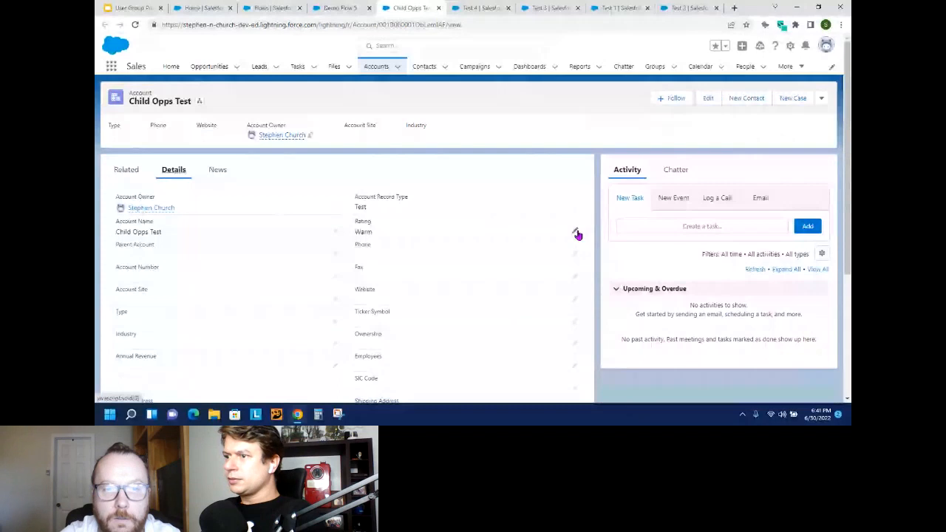
pyautogui.click(577, 234)
pyautogui.click(365, 385)
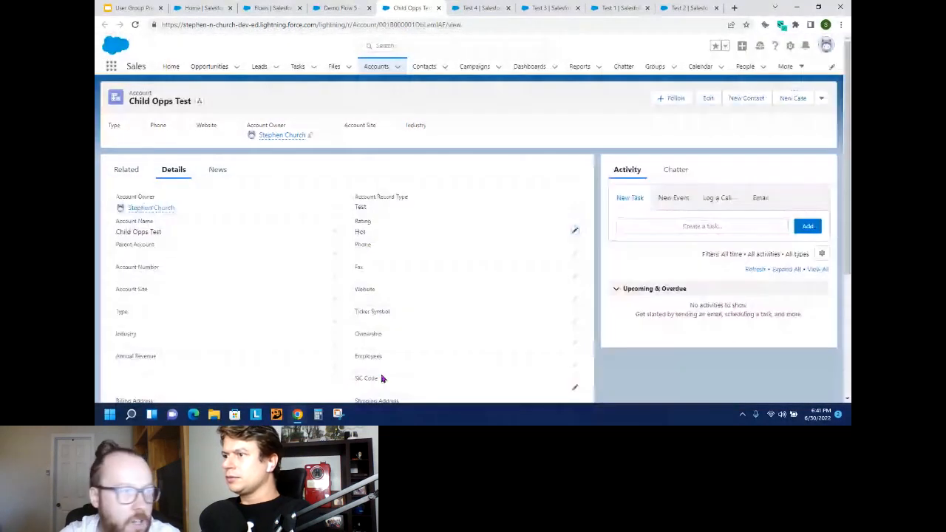
# Check the Next Step field on the open opportunities Test 4 and Test 3 after refreshing their records.
pyautogui.click(483, 9)
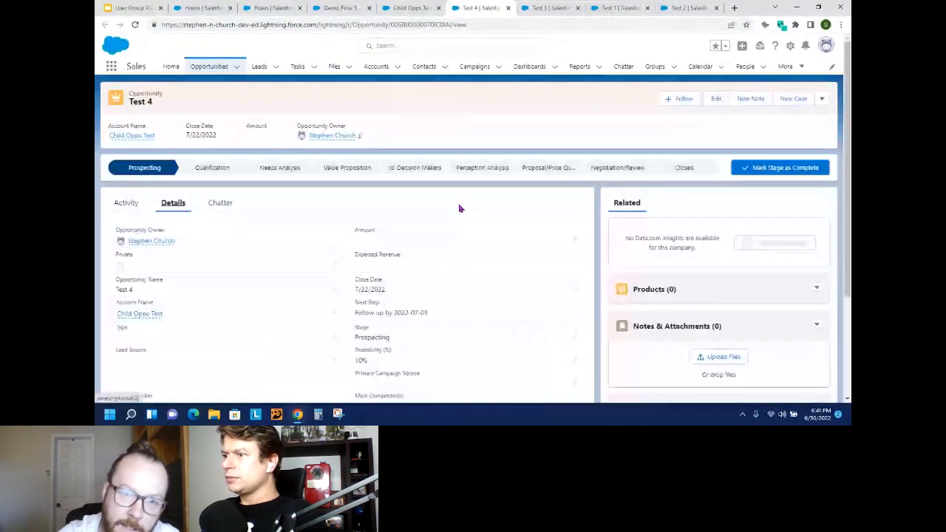
pyautogui.scroll(-1, 384, 301)
pyautogui.moveTo(429, 265); pyautogui.dragTo(358, 268)
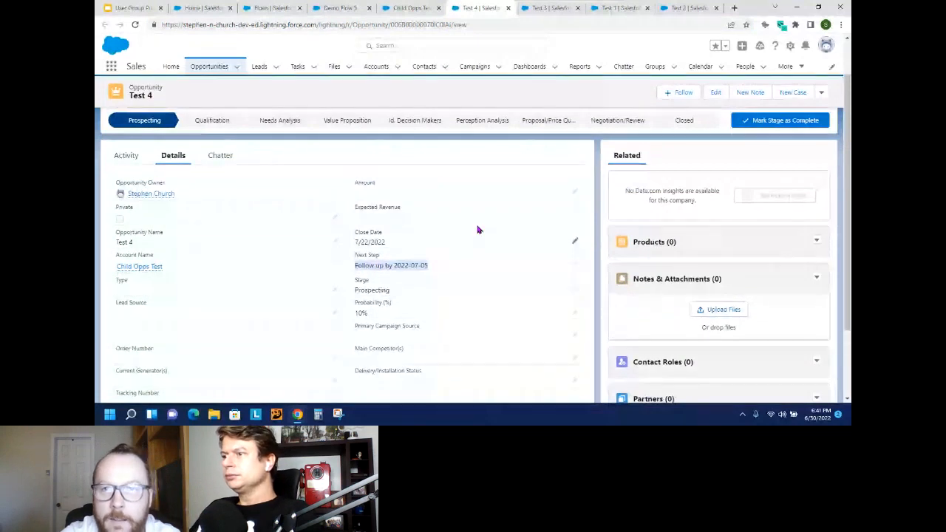
pyautogui.hotkey('ctrl', 'Tab')
pyautogui.press('F5')
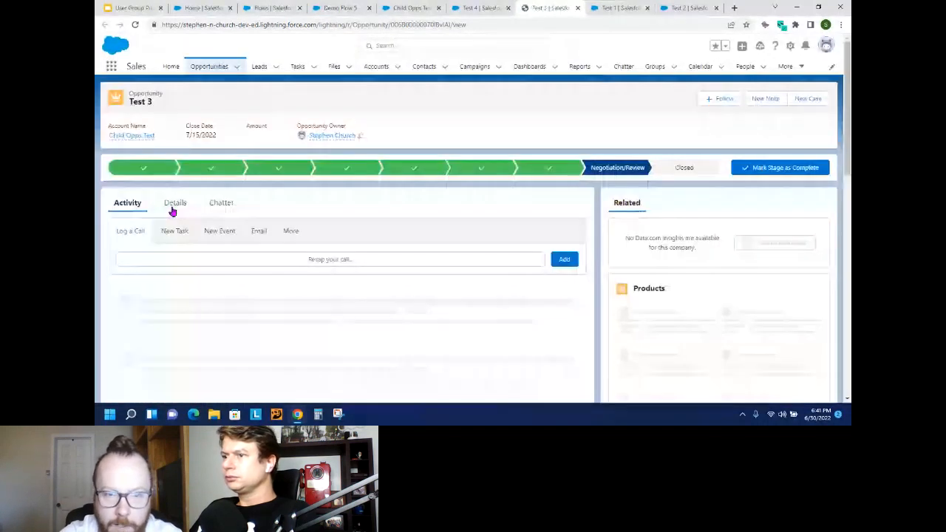
pyautogui.click(175, 203)
pyautogui.scroll(-1, 357, 268)
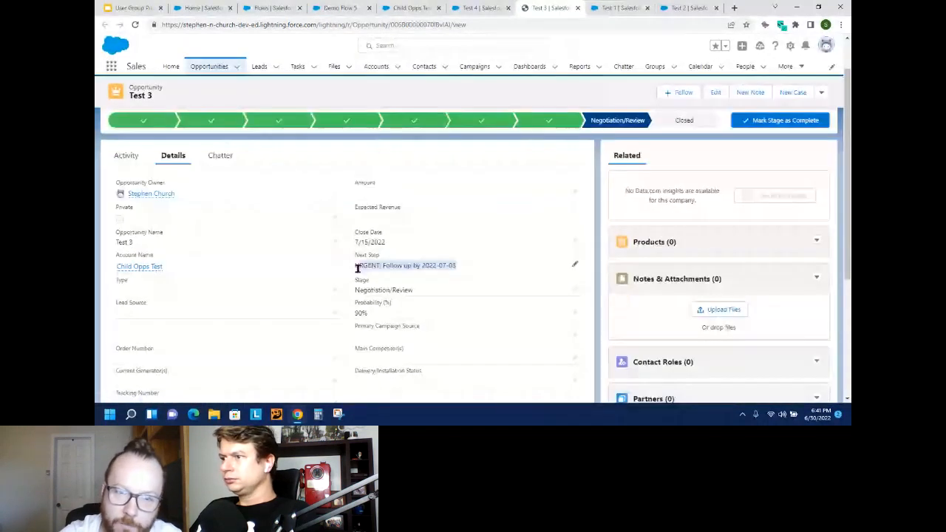
pyautogui.moveTo(469, 271); pyautogui.dragTo(355, 265)
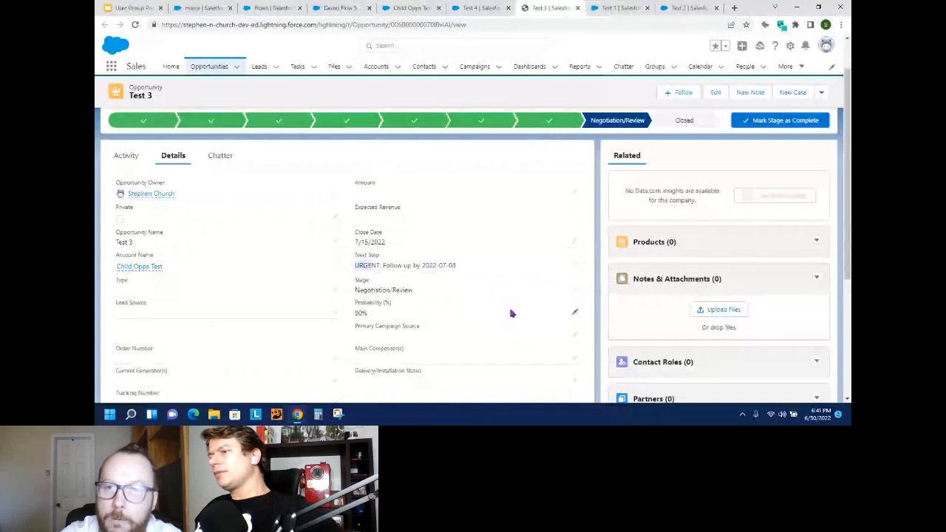
# Reload the closed opportunities Test 1 and Test 2 and check their Next Step fields.
pyautogui.hotkey('ctrl', 'Tab')
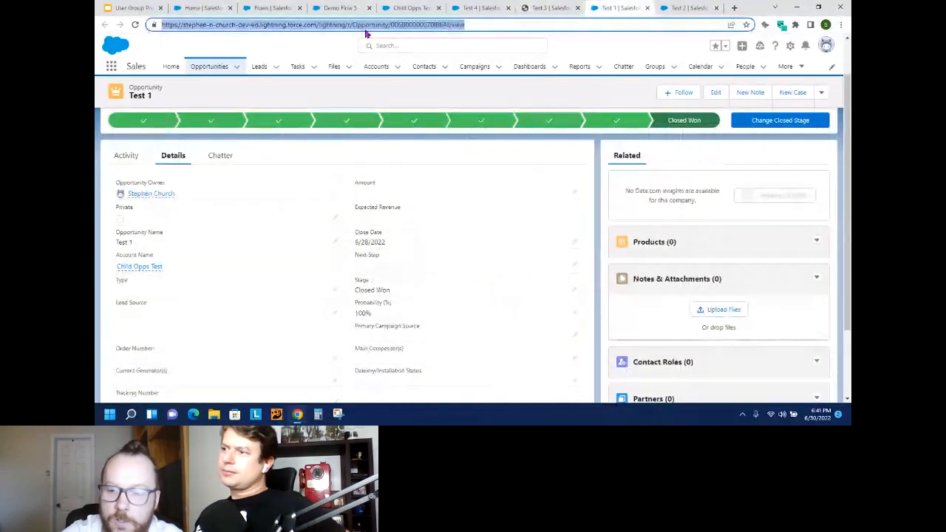
pyautogui.click(668, 9)
pyautogui.click(626, 8)
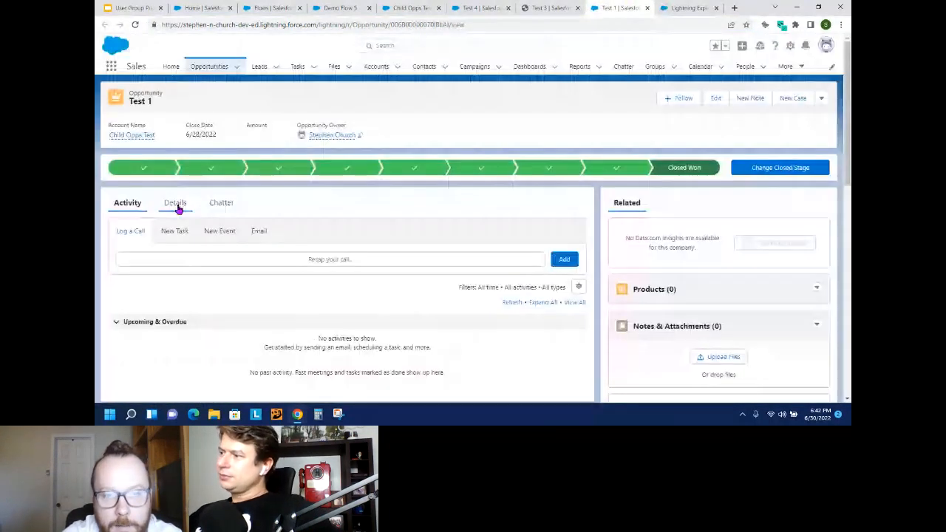
pyautogui.click(176, 204)
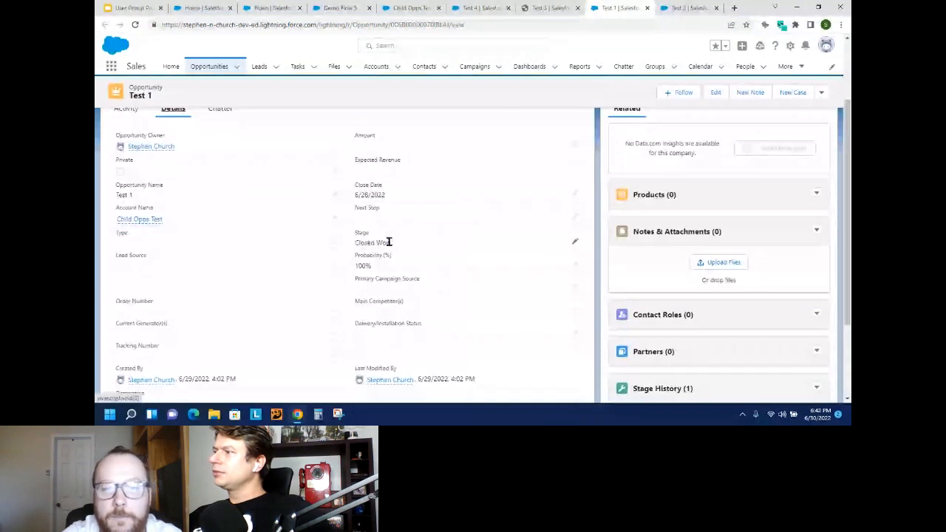
pyautogui.hotkey('ctrl', 'Tab')
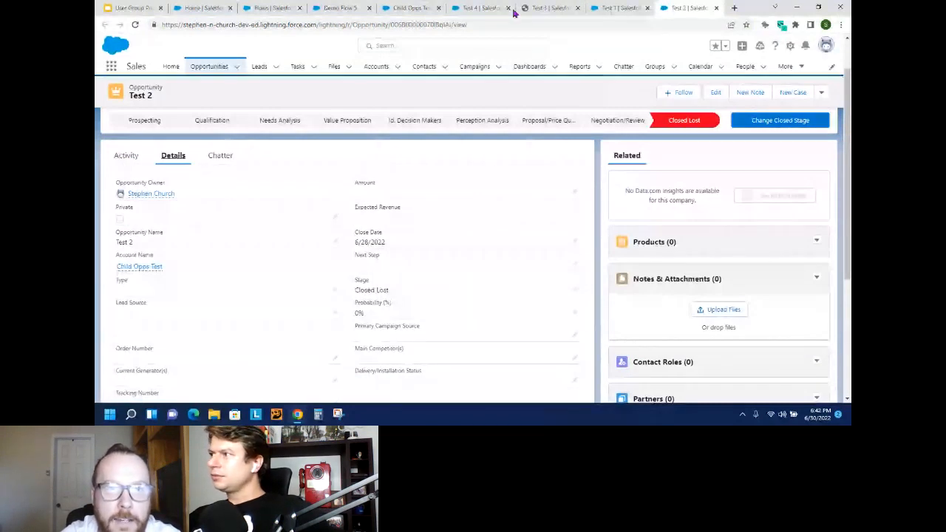
# Return to Demo Flow 5 and review its structure from the start through the Returned Opps loop to Update Opps.
pyautogui.click(337, 8)
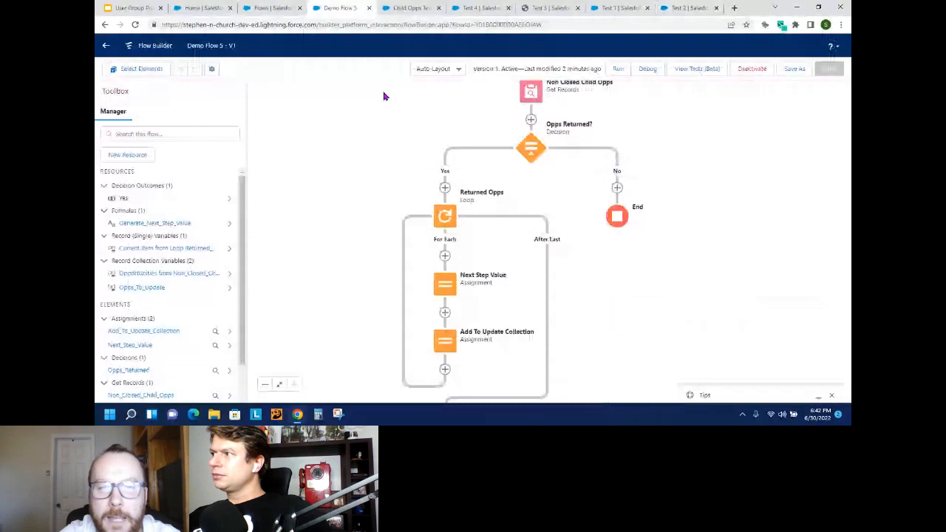
pyautogui.scroll(-3, 583, 263)
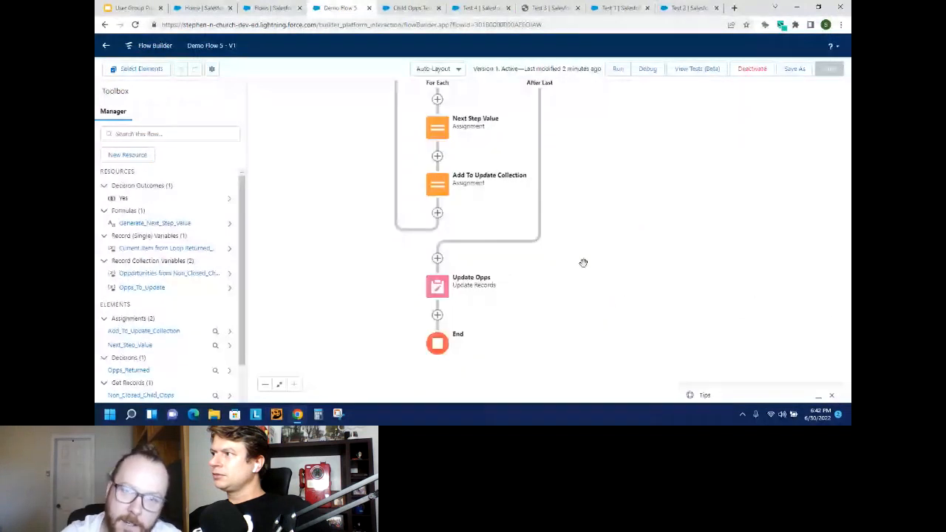
pyautogui.scroll(1, 583, 262)
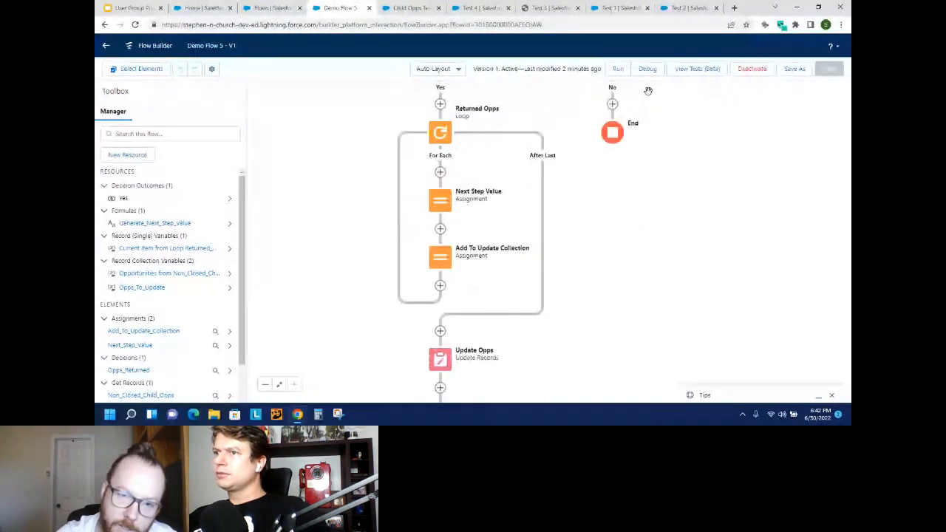
pyautogui.scroll(-1, 649, 91)
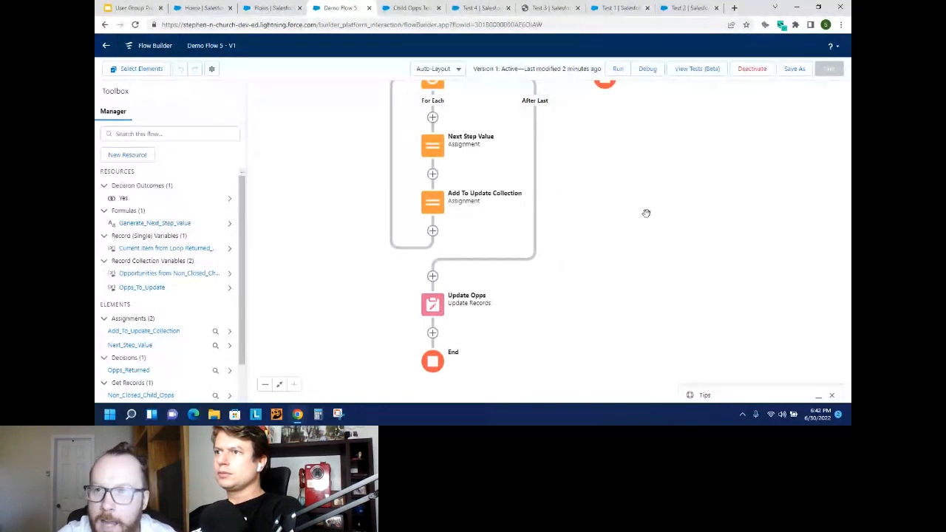
pyautogui.scroll(3, 646, 211)
pyautogui.moveTo(742, 200); pyautogui.dragTo(732, 223)
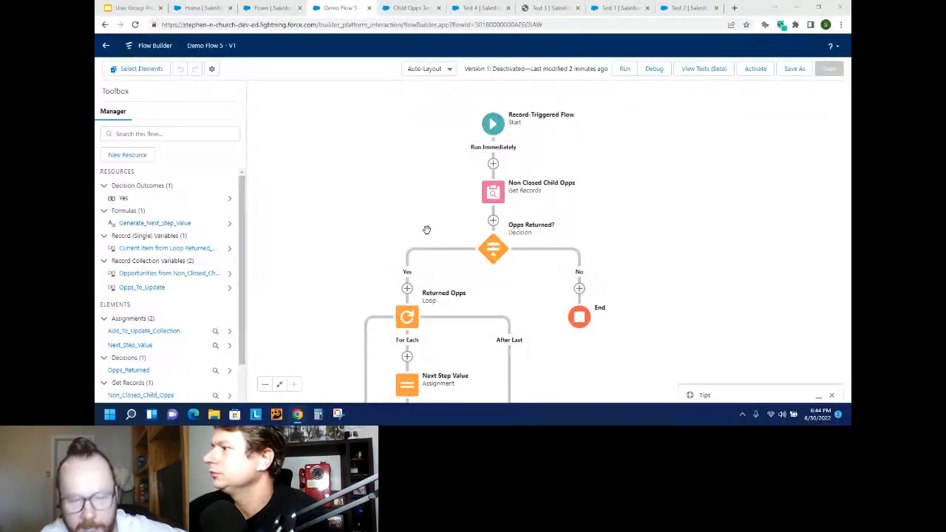
pyautogui.scroll(-5, 769, 190)
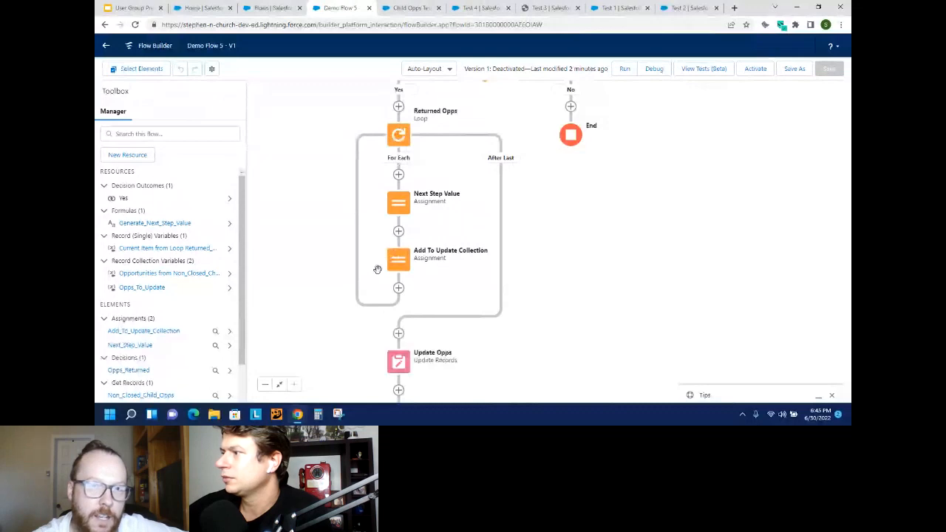
pyautogui.scroll(1, 377, 269)
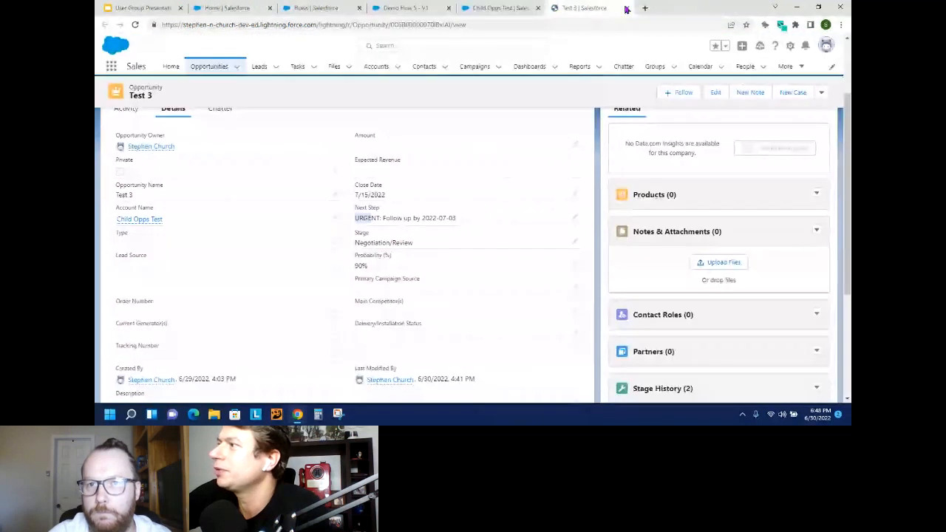
# Close the Test 3 opportunity page to return to the Child Opps Test account.
pyautogui.click(626, 9)
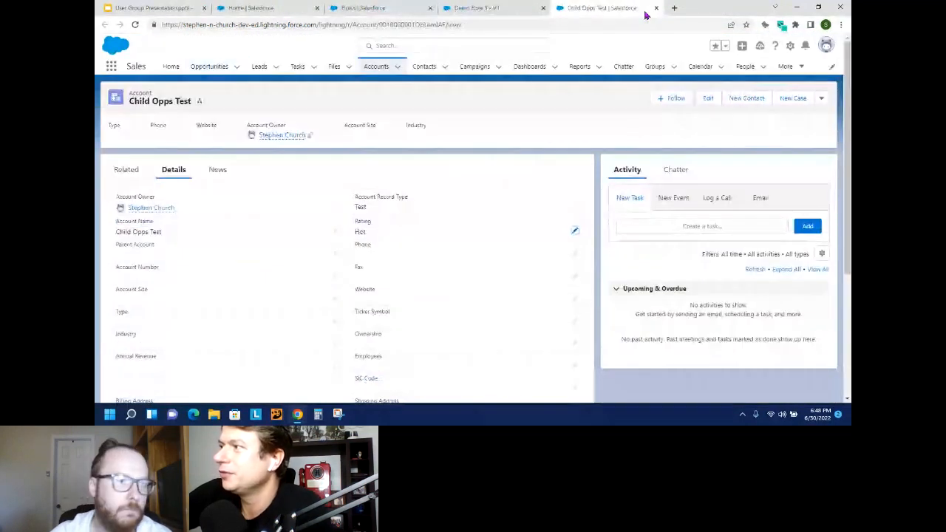
# Close the Child Opps Test account page and look through the elements that can be added inside the Returned Opps loop of Demo Flow 5.
pyautogui.click(656, 8)
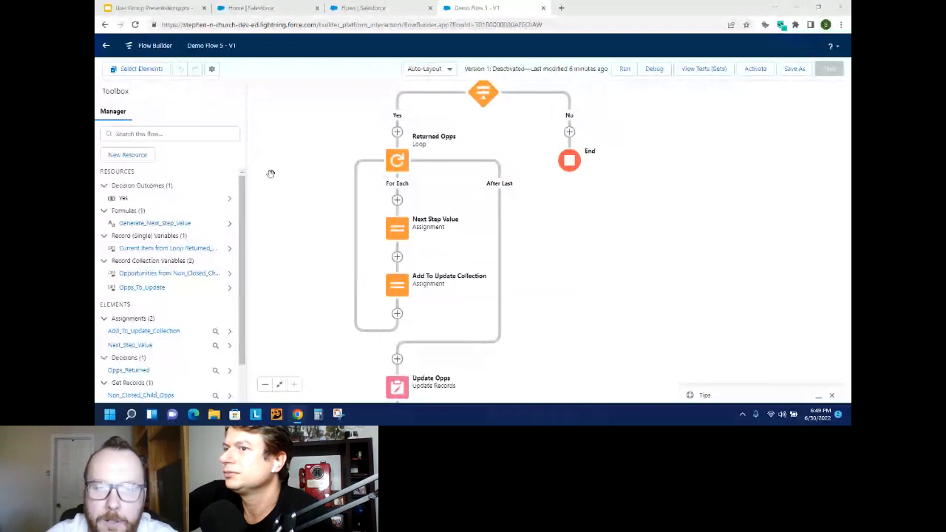
pyautogui.click(398, 201)
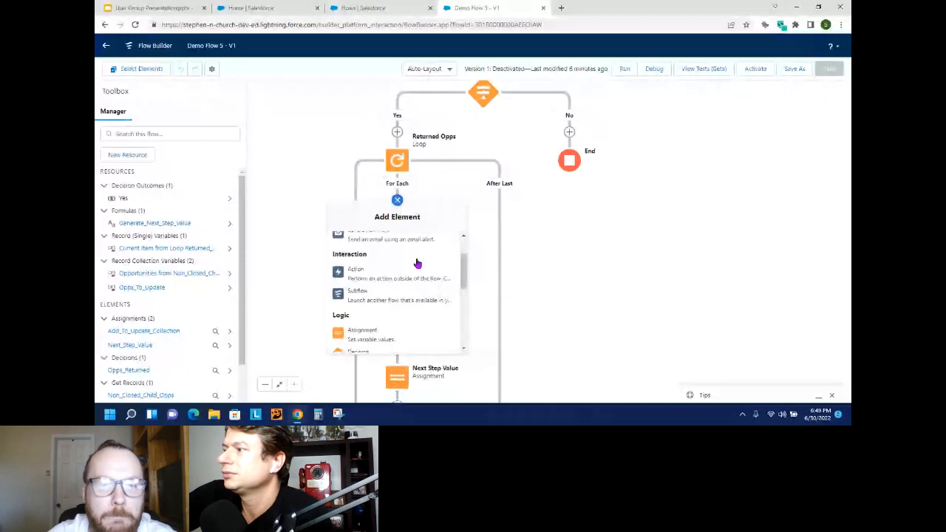
pyautogui.scroll(-2, 416, 263)
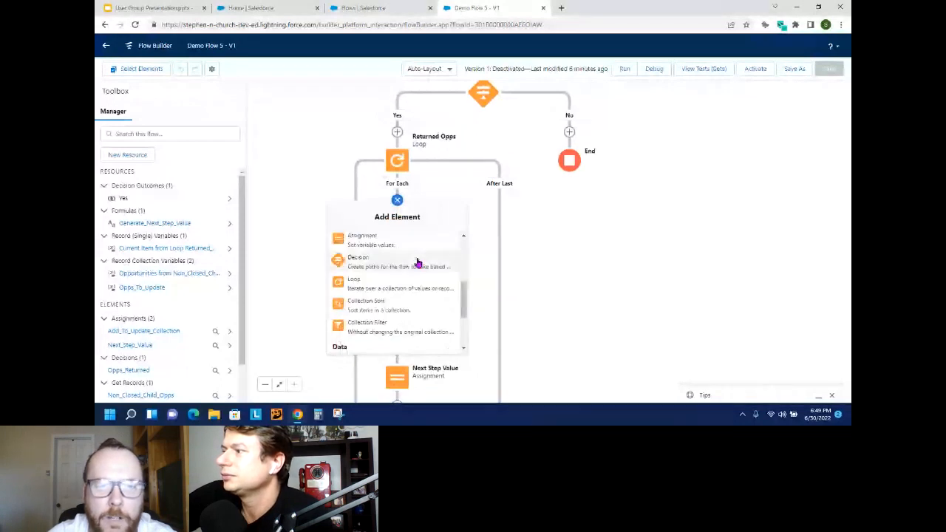
pyautogui.scroll(3, 419, 263)
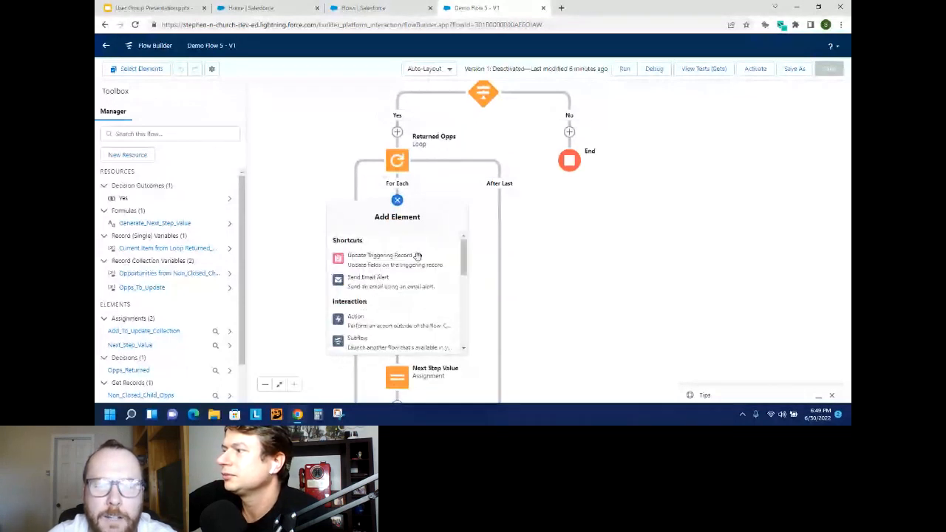
pyautogui.click(667, 287)
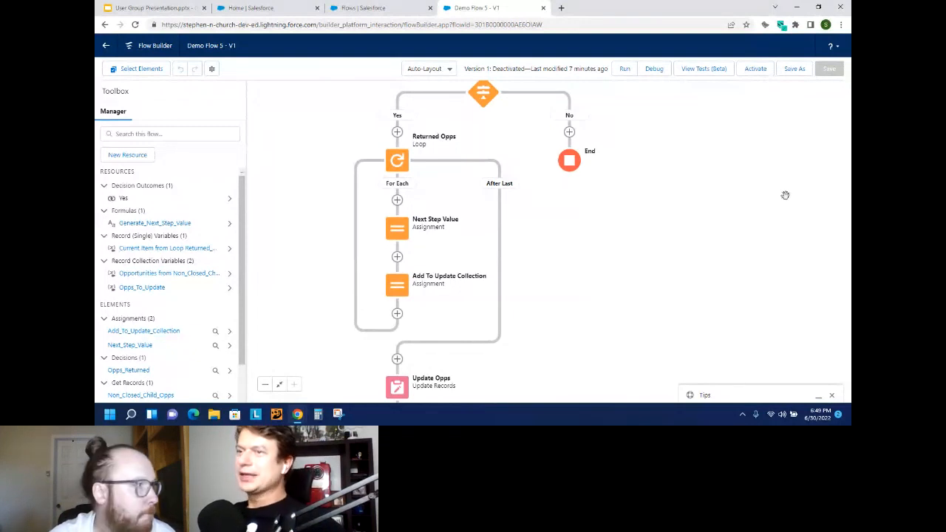
pyautogui.scroll(1, 785, 195)
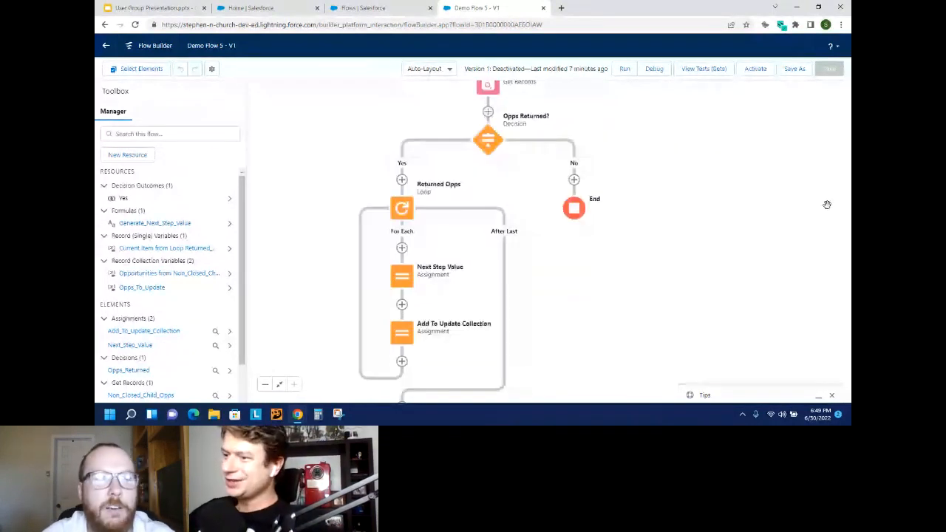
# Switch to the User Group Presentation in Google Slides and start the slideshow from the "4: Consolidating database changes" use case slide.
pyautogui.click(105, 7)
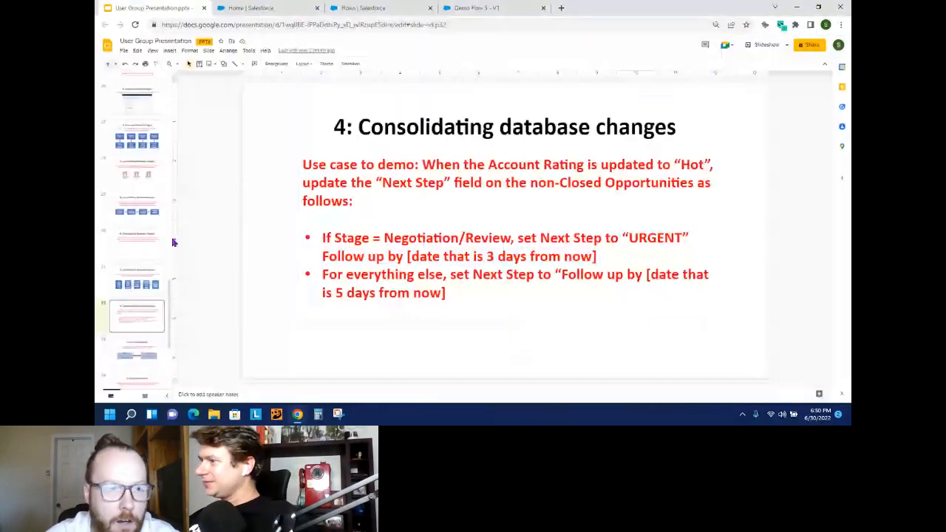
pyautogui.click(766, 44)
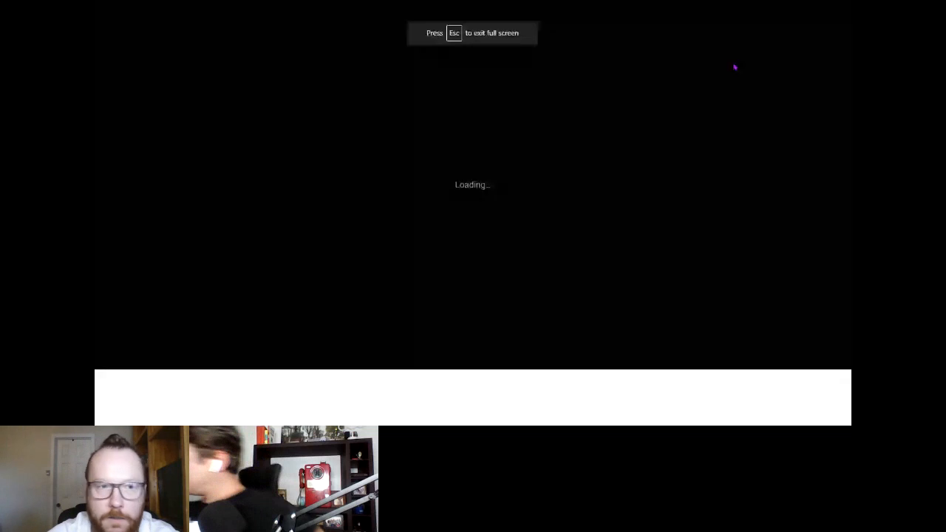
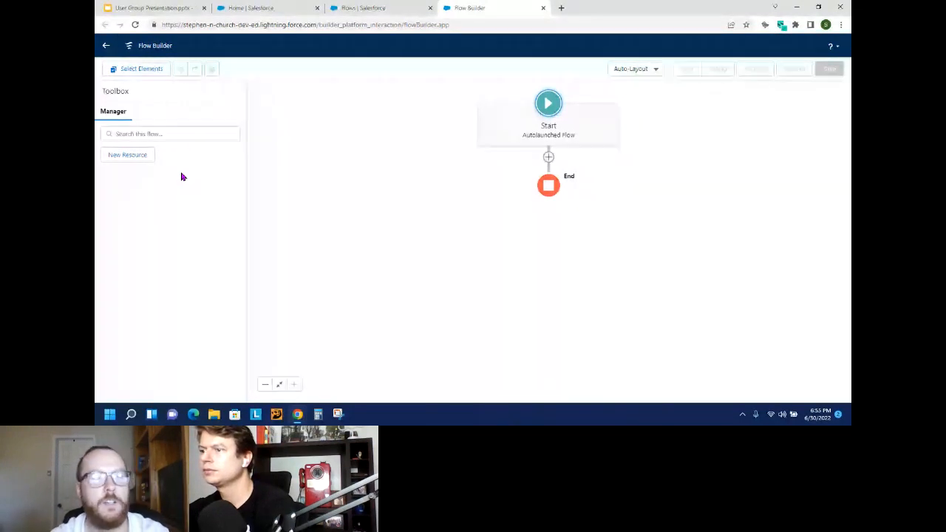
# Create a Text variable named var_Stage in the new autolaunched flow and make it available for input.
pyautogui.click(146, 155)
pyautogui.click(343, 181)
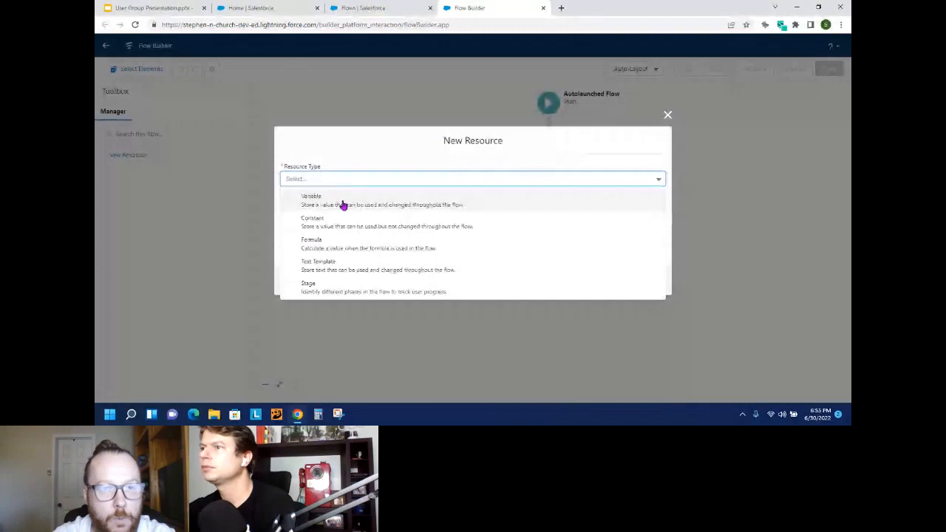
pyautogui.click(336, 201)
pyautogui.click(326, 198)
pyautogui.write('var_Sa')
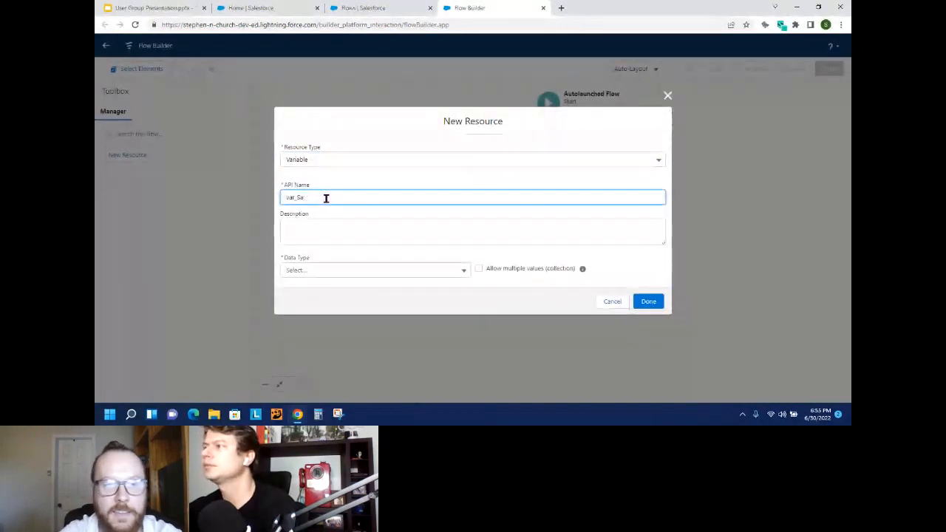
pyautogui.write('age')
pyautogui.click(347, 177)
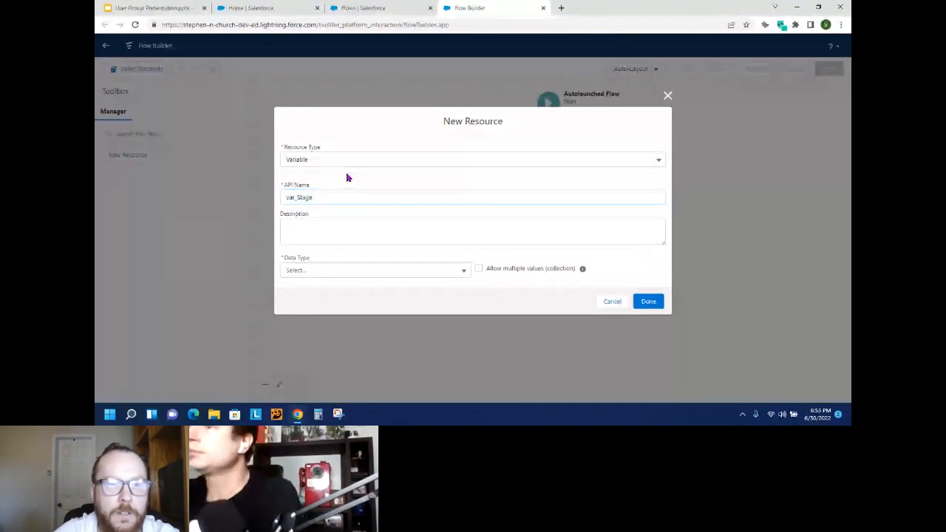
pyautogui.click(375, 271)
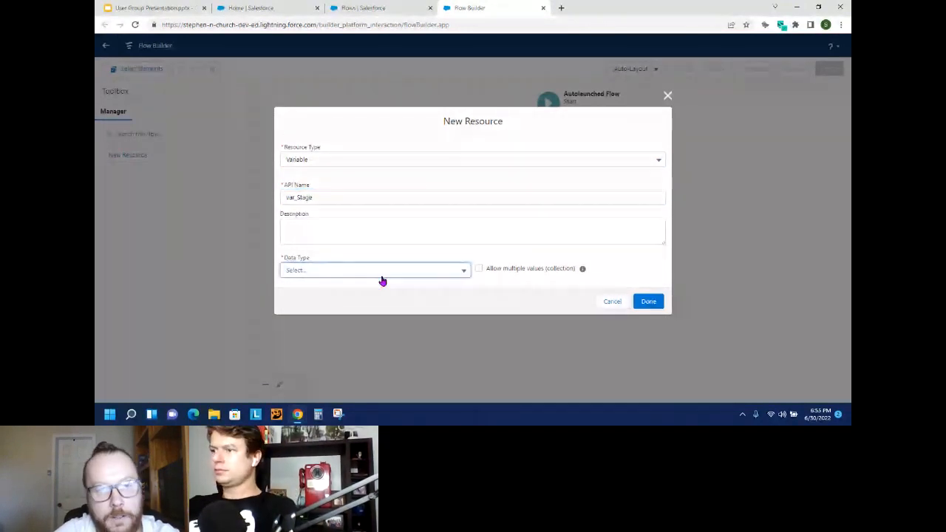
pyautogui.click(309, 142)
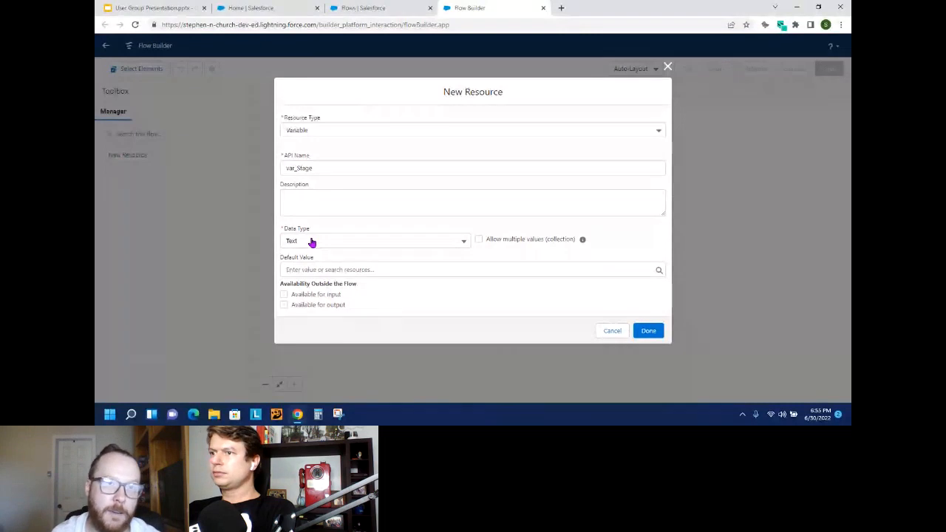
pyautogui.click(285, 295)
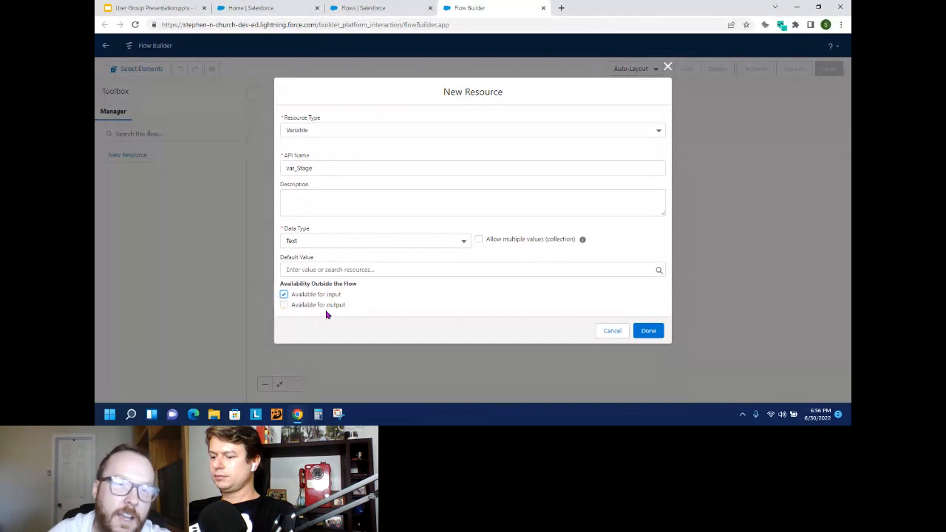
pyautogui.click(649, 331)
# Create a Date variable named var_Due_Date and make it available for output.
pyautogui.click(132, 155)
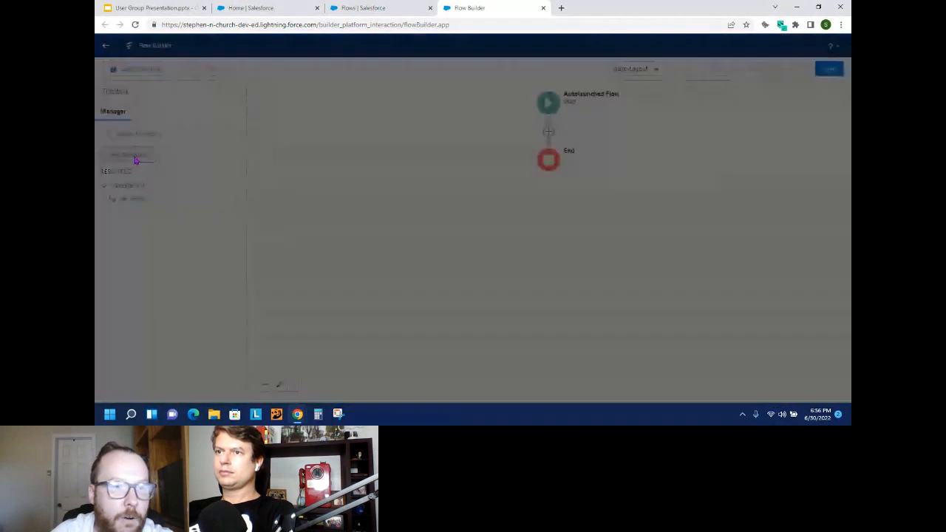
pyautogui.click(331, 200)
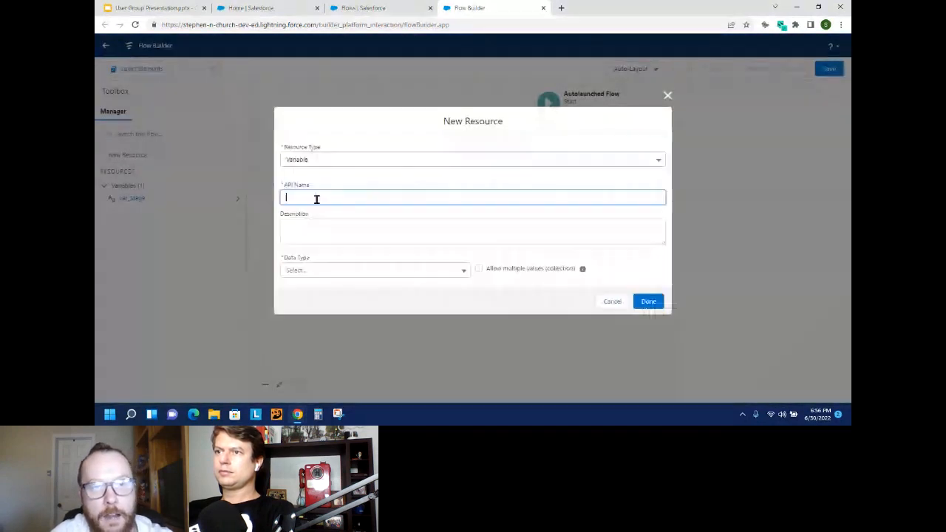
pyautogui.write('var_D')
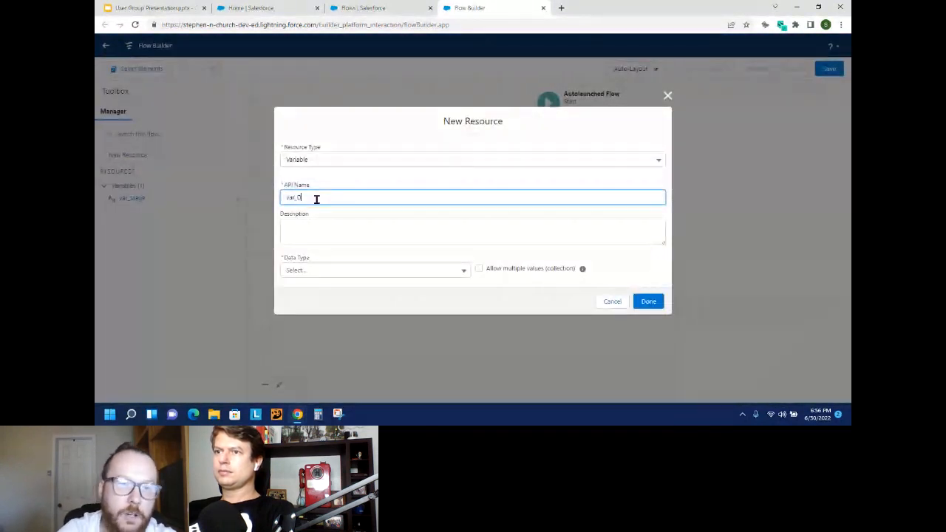
pyautogui.write('ate_Time')
pyautogui.click(300, 273)
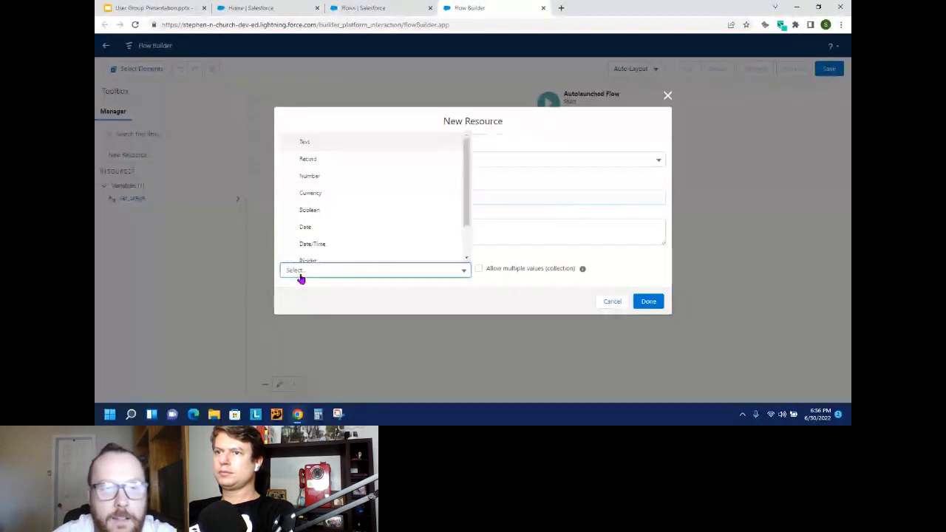
pyautogui.click(319, 228)
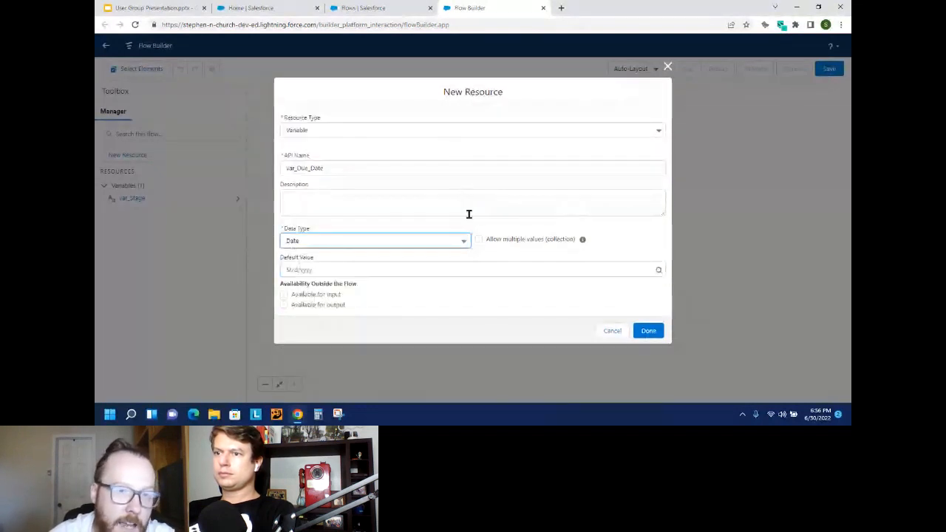
pyautogui.click(284, 305)
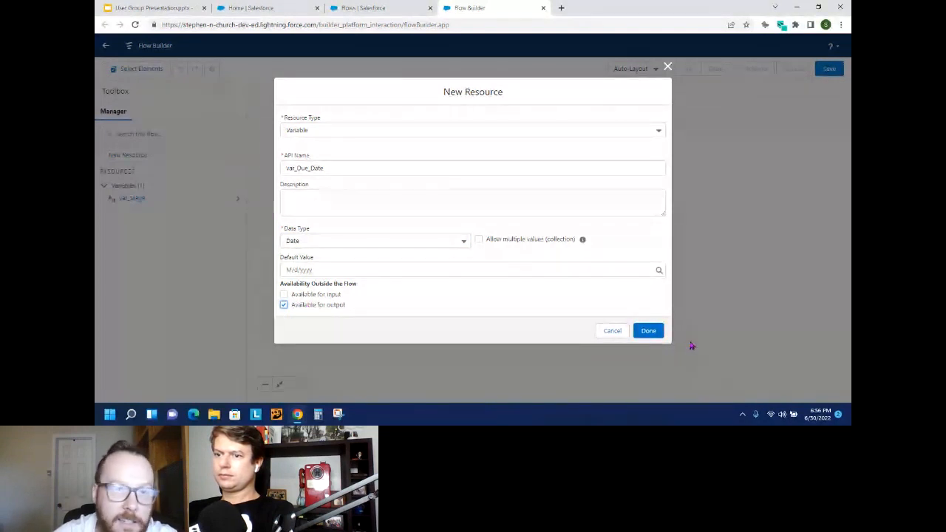
pyautogui.click(650, 331)
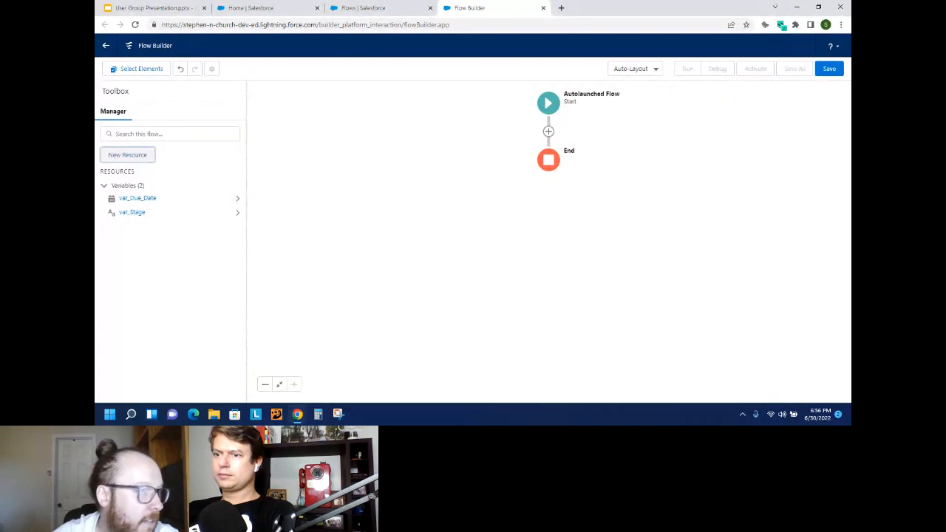
# Set up a new formula resource named Calculate_Task_Due_Date with the Date data type.
pyautogui.click(138, 156)
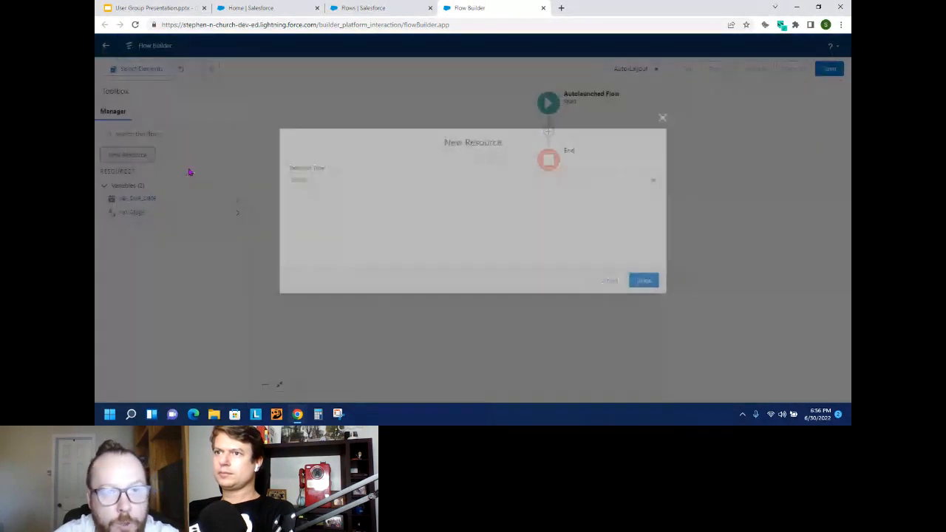
pyautogui.click(355, 180)
pyautogui.click(355, 243)
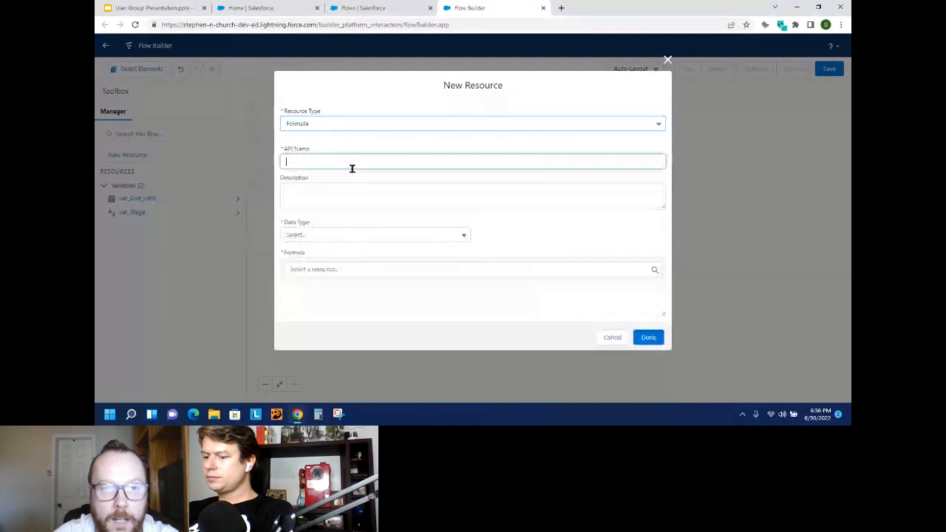
pyautogui.write('Calculate_Task_Due_Date')
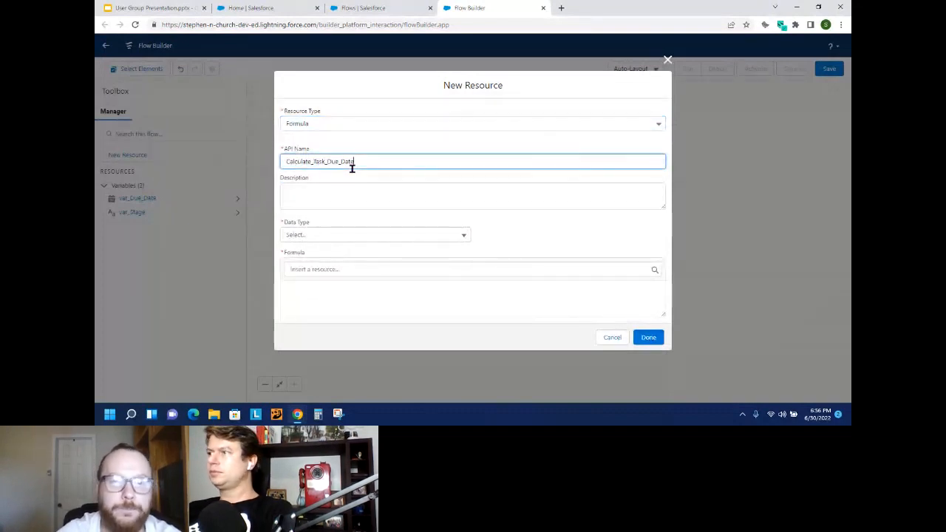
pyautogui.click(320, 234)
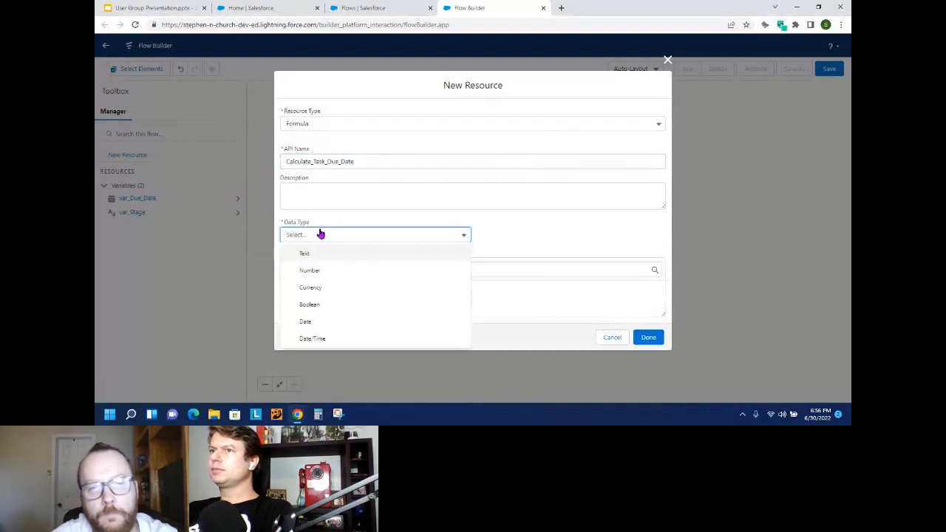
pyautogui.click(326, 322)
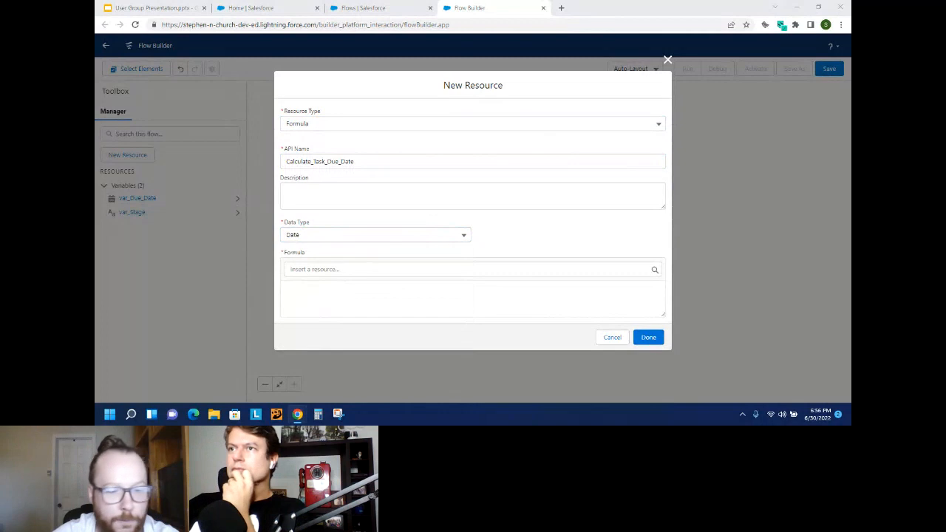
# Enter the formula IF ( {!var_Stage} = "Negotiation/Review", TODAY () + 3, TODAY () + 5 ) and finish the formula resource.
pyautogui.moveTo(660, 311); pyautogui.dragTo(658, 335)
pyautogui.click(383, 295)
pyautogui.write('IF ( \t{!var_Stage} = "Negotiation/Review", \tTODAY () + 3, \tTODAY () + 5 )')
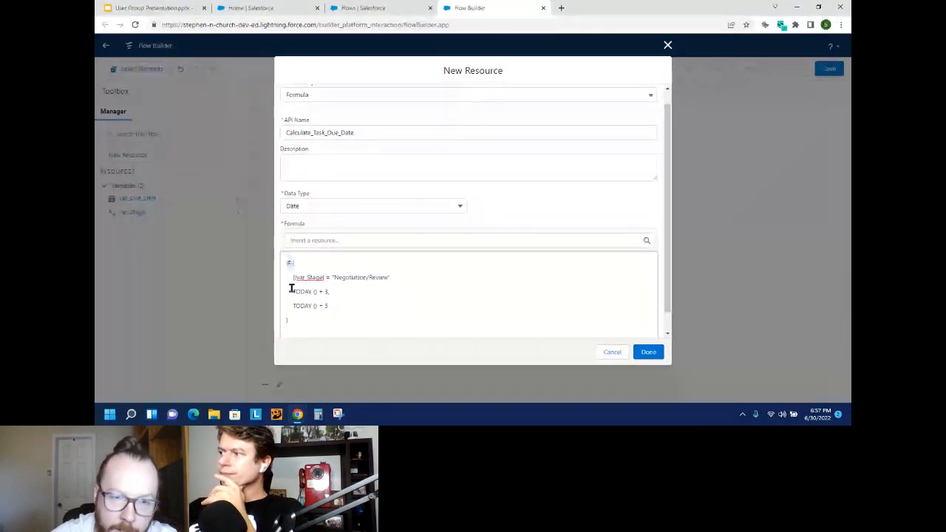
pyautogui.moveTo(293, 278); pyautogui.dragTo(323, 279)
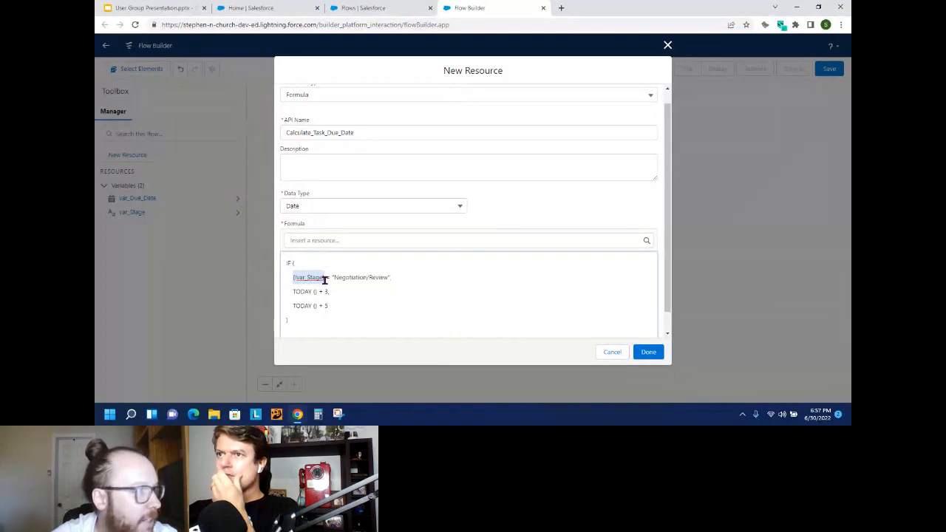
pyautogui.click(396, 277)
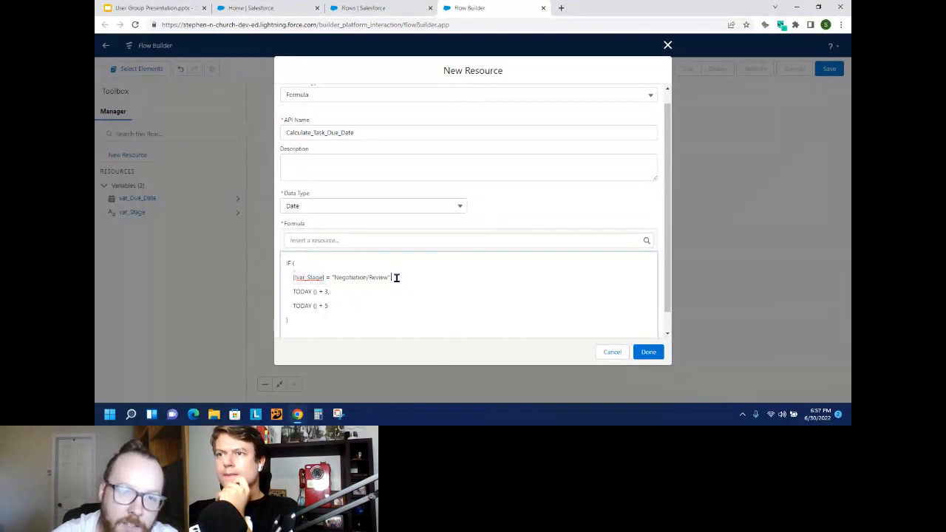
pyautogui.moveTo(397, 278); pyautogui.dragTo(328, 305)
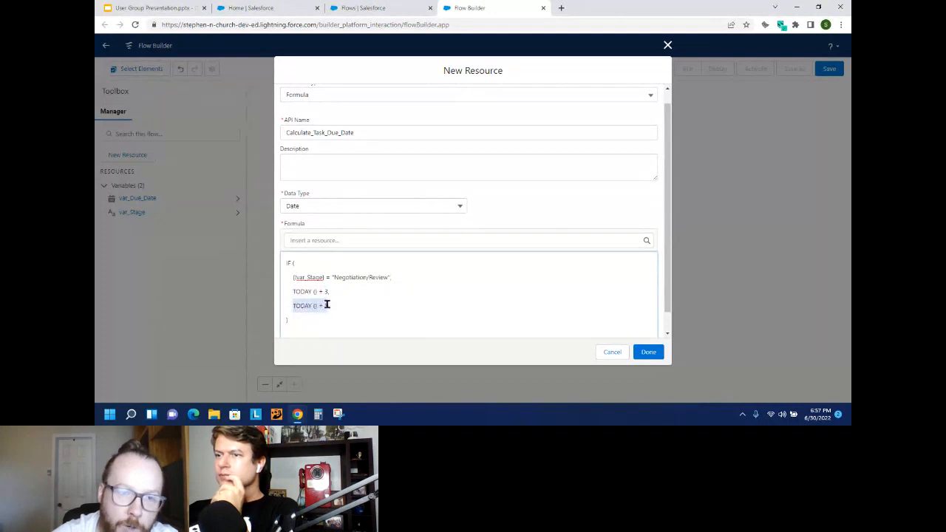
pyautogui.click(417, 360)
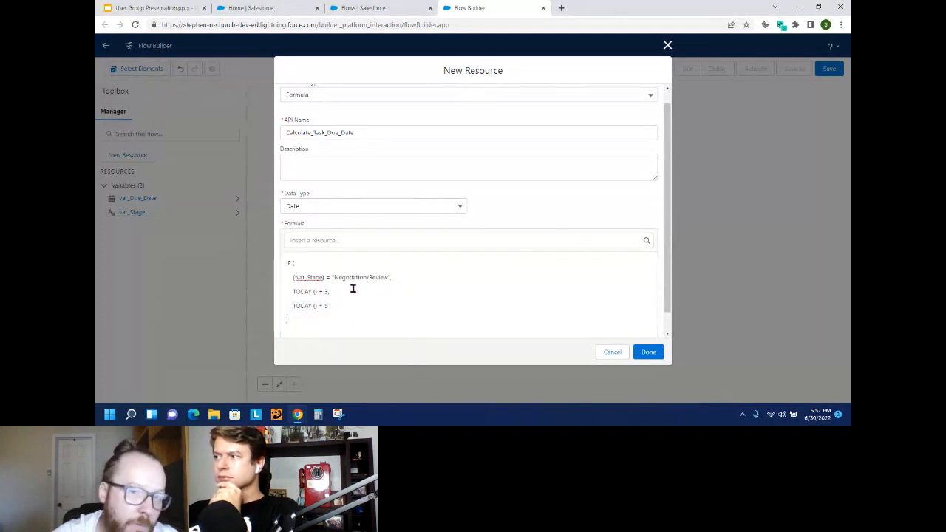
pyautogui.click(651, 356)
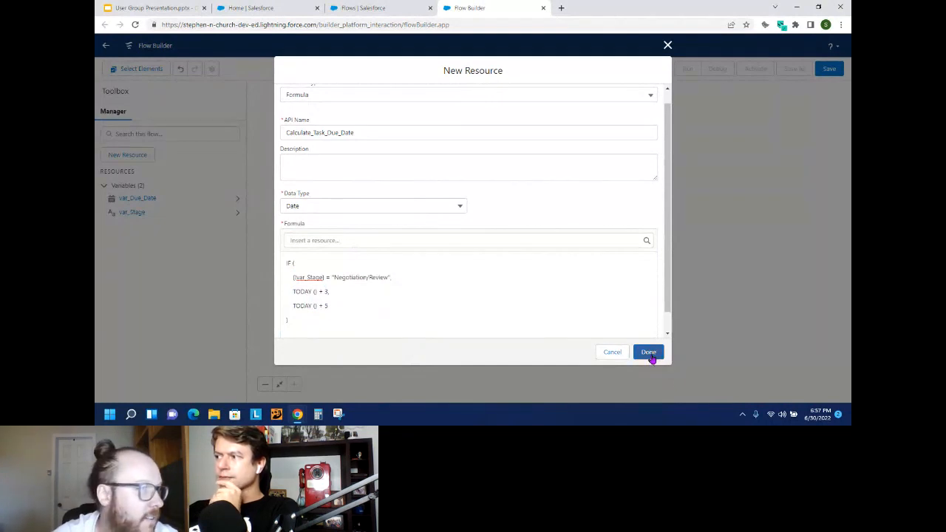
pyautogui.click(649, 353)
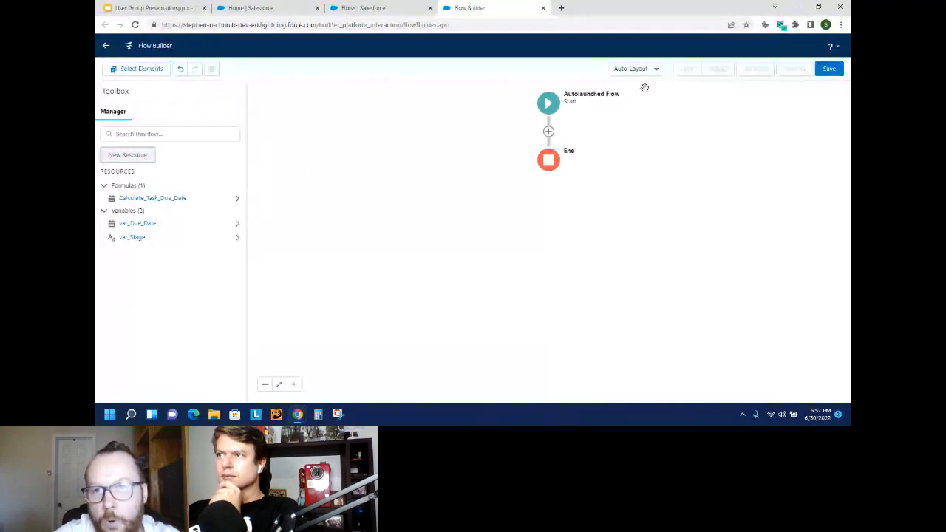
# Add an Assignment element labelled Calculate Due Date between the start and end of the autolaunched flow.
pyautogui.click(549, 131)
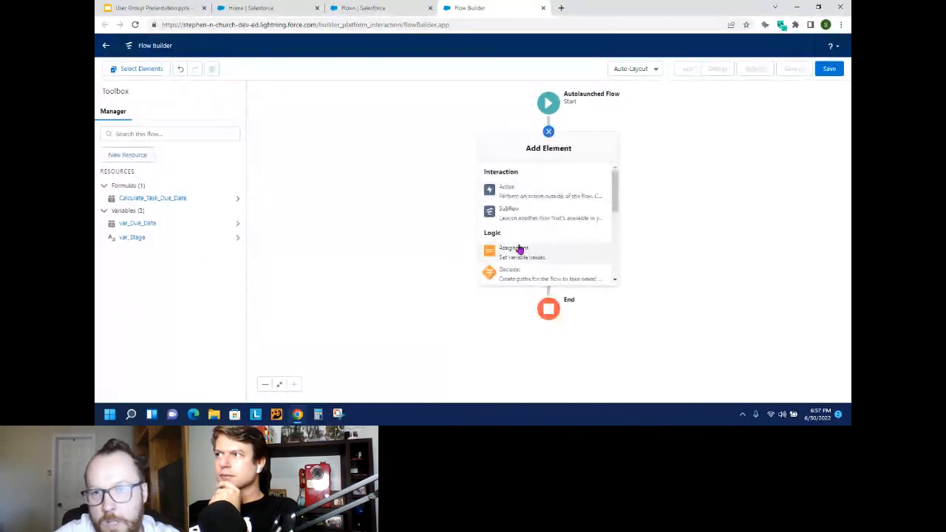
pyautogui.click(520, 250)
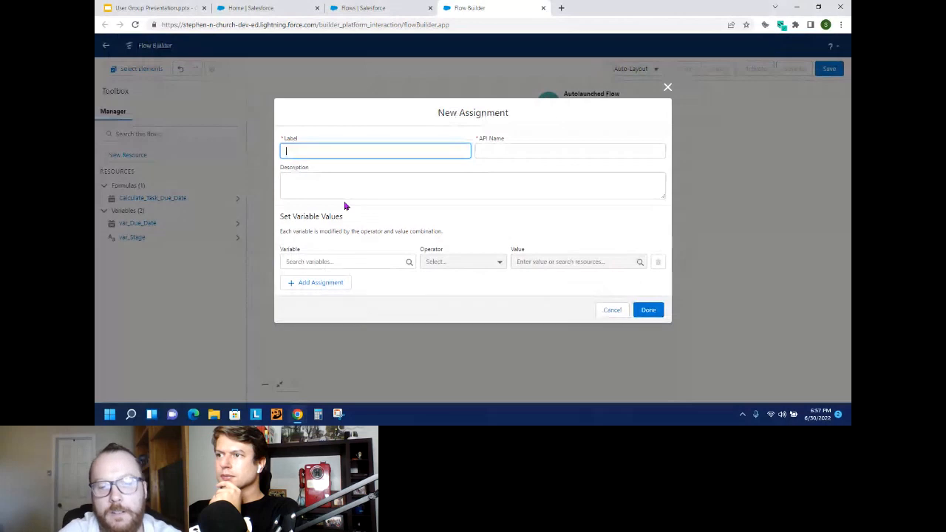
pyautogui.write('Calculate Du')
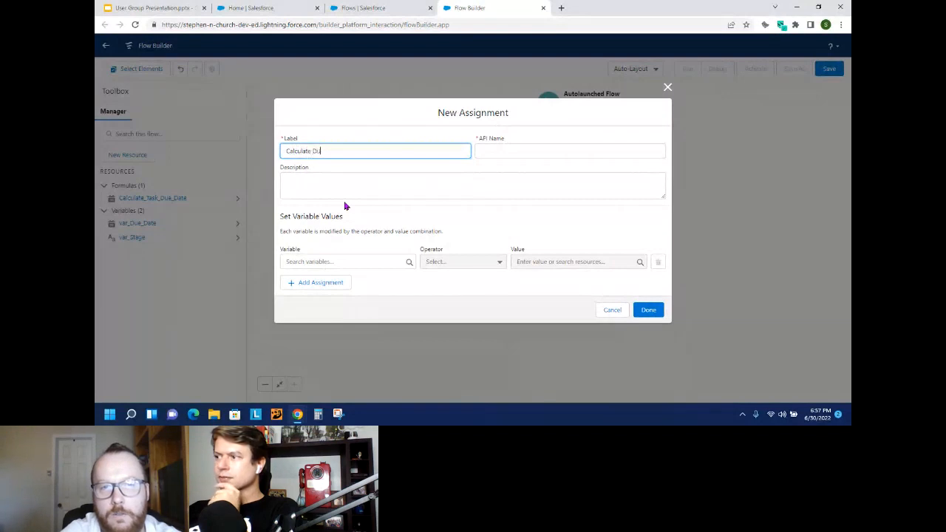
pyautogui.write('e Date')
pyautogui.click(368, 127)
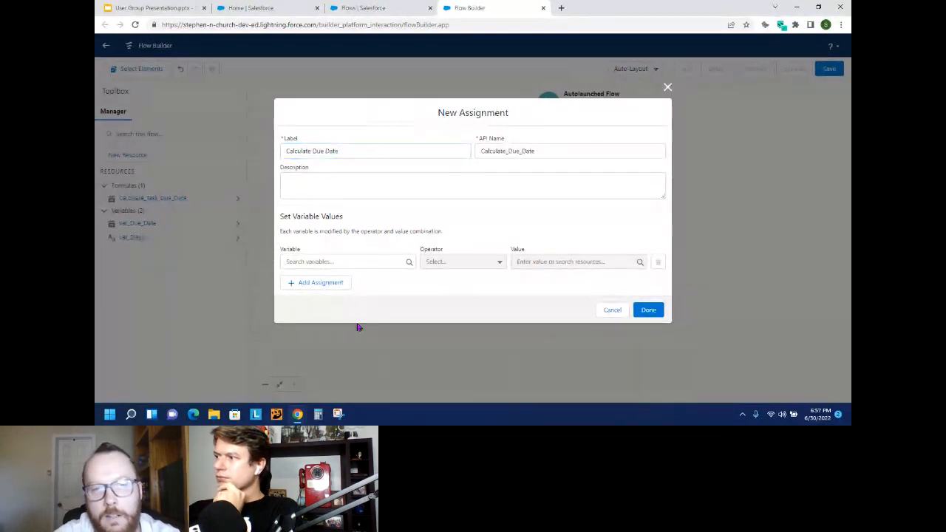
# Assign var_Due_Date to equal the Calculate_Task_Due_Date formula and finish the assignment.
pyautogui.click(318, 261)
pyautogui.write('va')
pyautogui.click(332, 297)
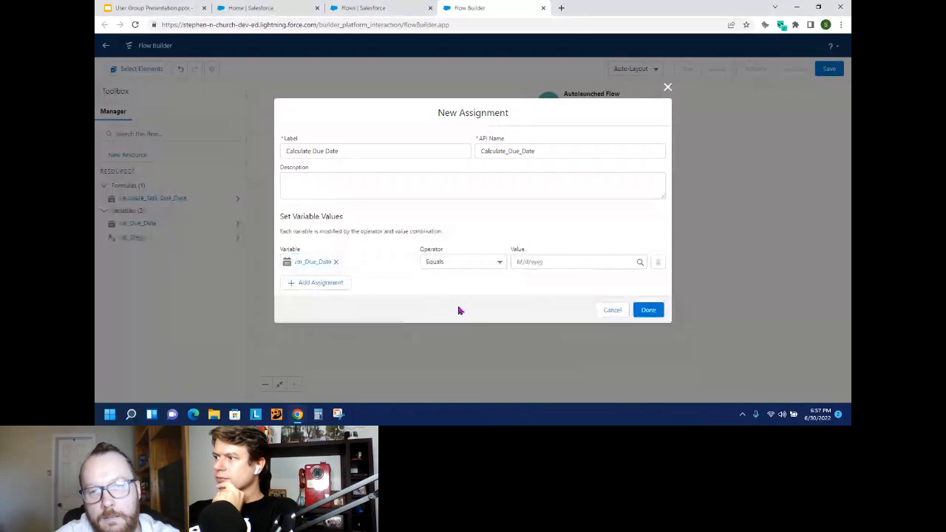
pyautogui.click(551, 263)
pyautogui.click(570, 318)
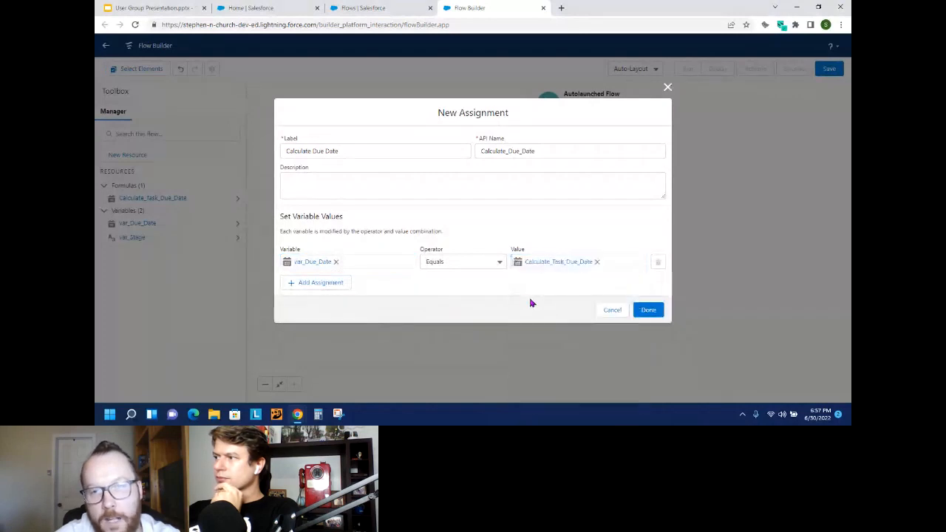
pyautogui.click(649, 310)
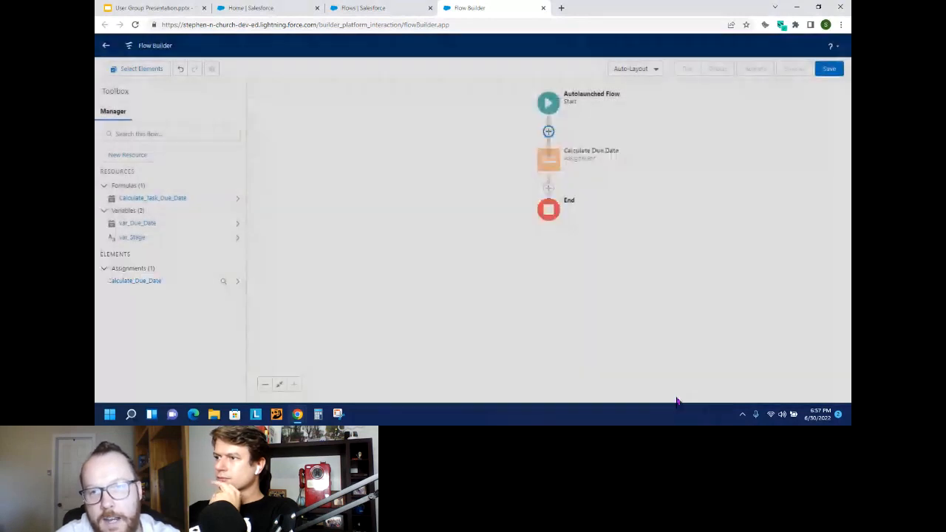
# Save the autolaunched flow with the label Demo Flow 6.
pyautogui.click(829, 69)
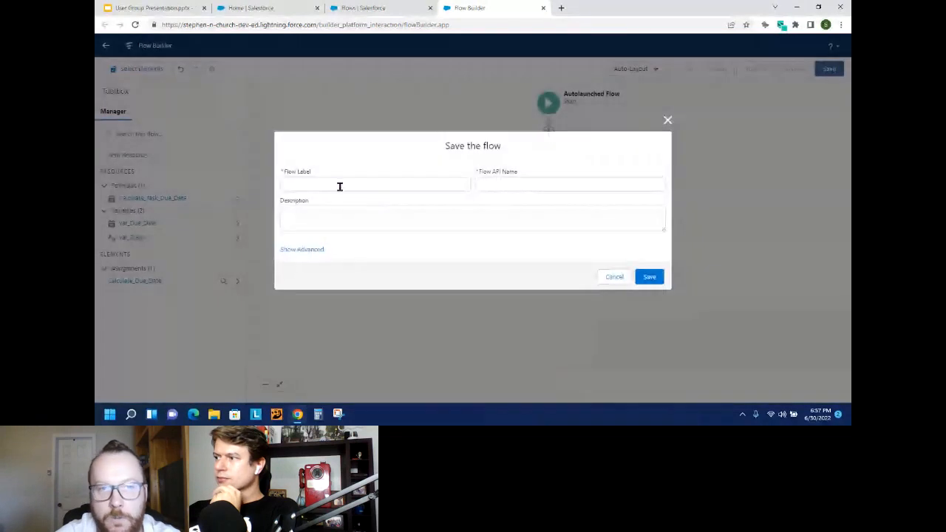
pyautogui.click(340, 184)
pyautogui.write('Demo Flow 6')
pyautogui.click(547, 278)
pyautogui.click(647, 278)
# Debug the flow with var_Stage set to Negotiation/Review and examine the due date assigned by Calculate Due Date.
pyautogui.click(717, 69)
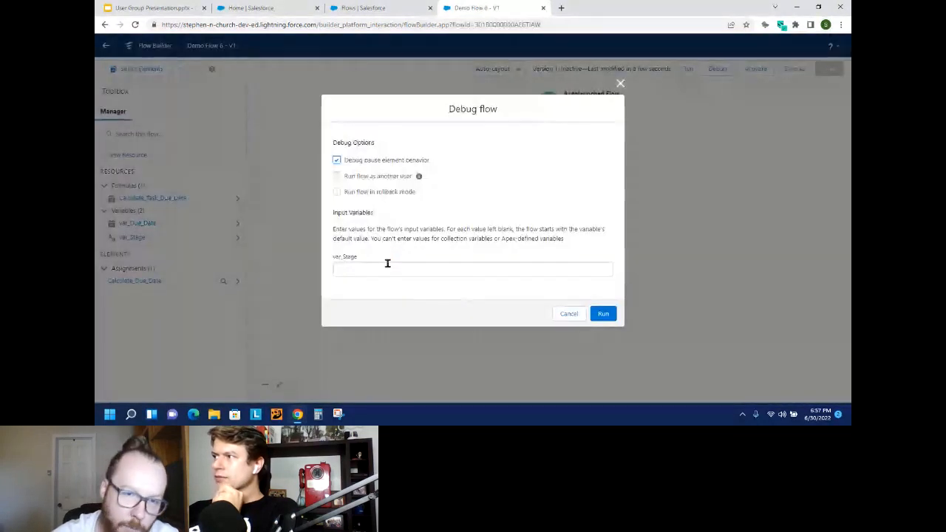
pyautogui.click(364, 269)
pyautogui.write('Negotiatio')
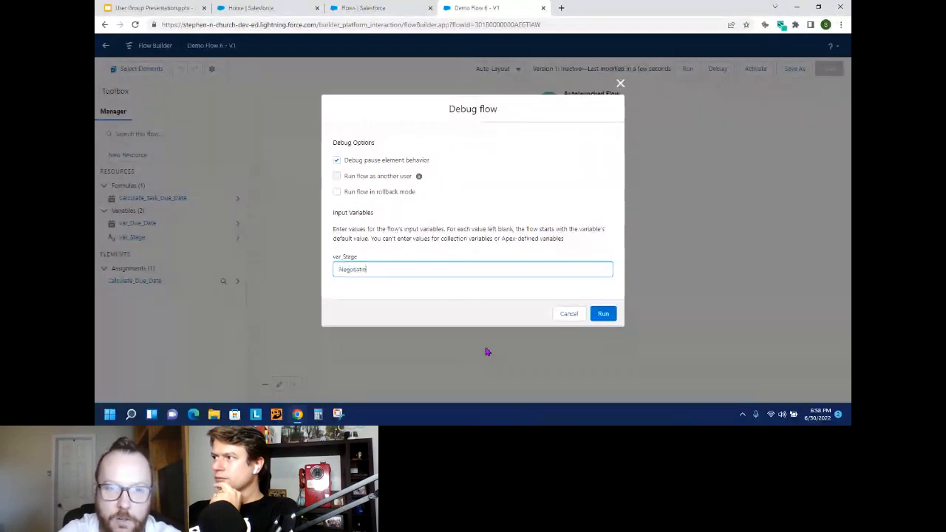
pyautogui.write('n/Review')
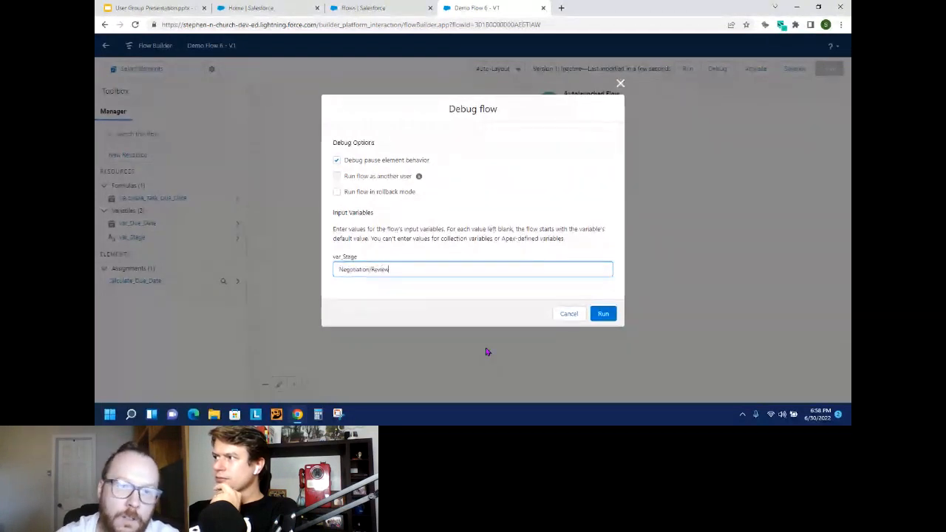
pyautogui.click(605, 315)
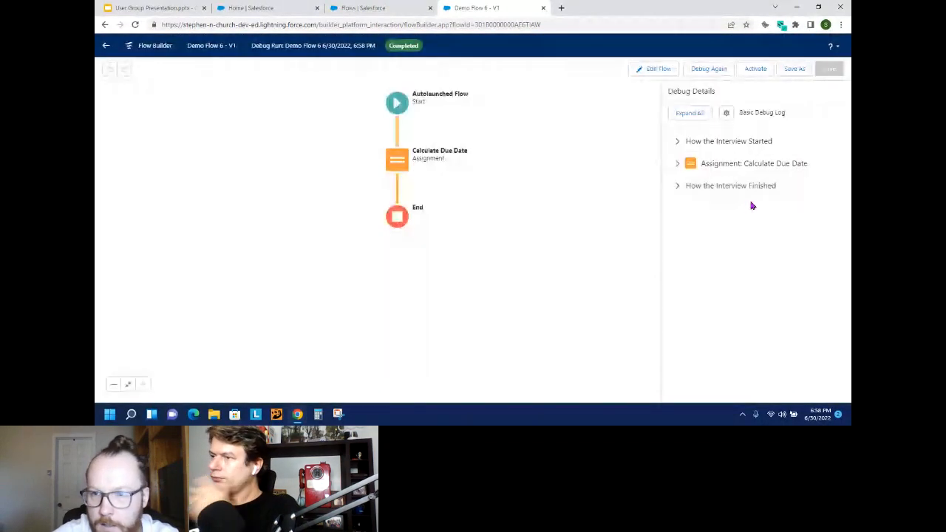
pyautogui.click(678, 164)
pyautogui.moveTo(762, 202); pyautogui.dragTo(673, 203)
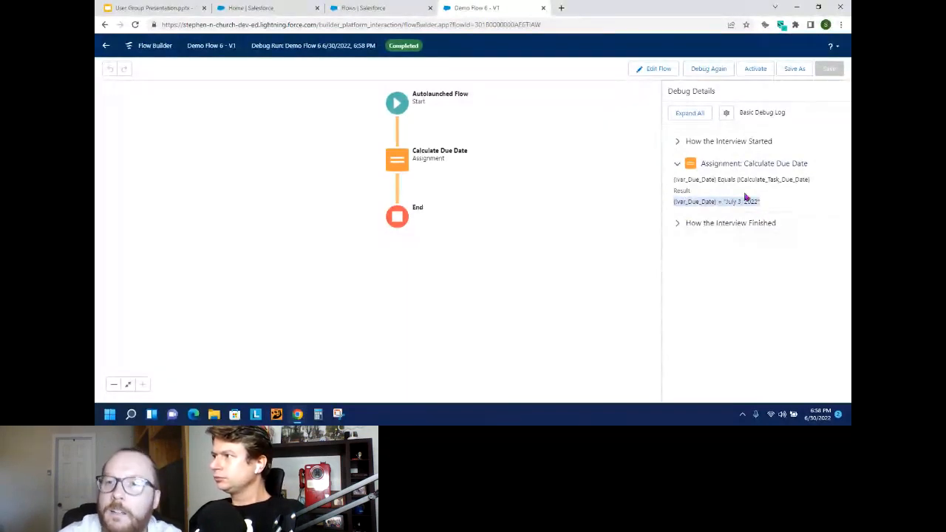
# Debug the flow again with var_Stage set to test and examine the assigned due date.
pyautogui.click(709, 68)
pyautogui.write('test')
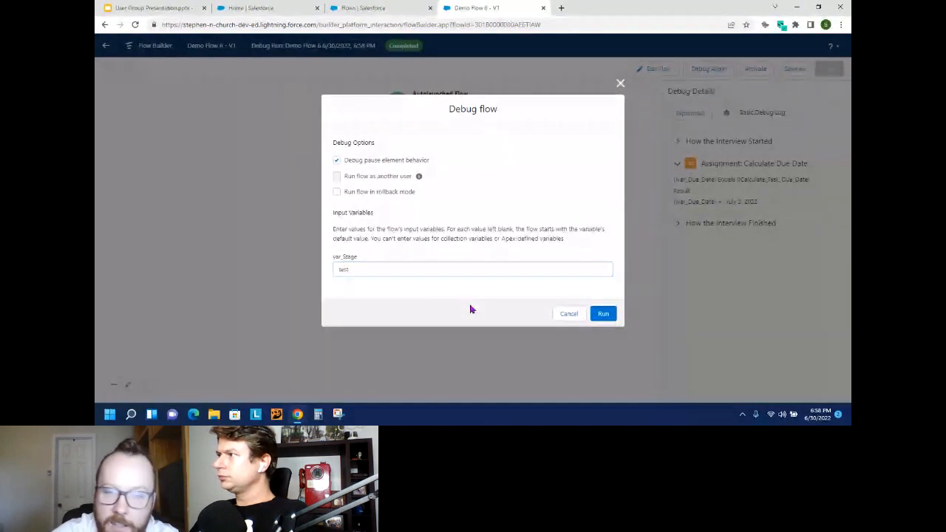
pyautogui.click(605, 318)
pyautogui.click(678, 163)
pyautogui.moveTo(761, 202); pyautogui.dragTo(673, 203)
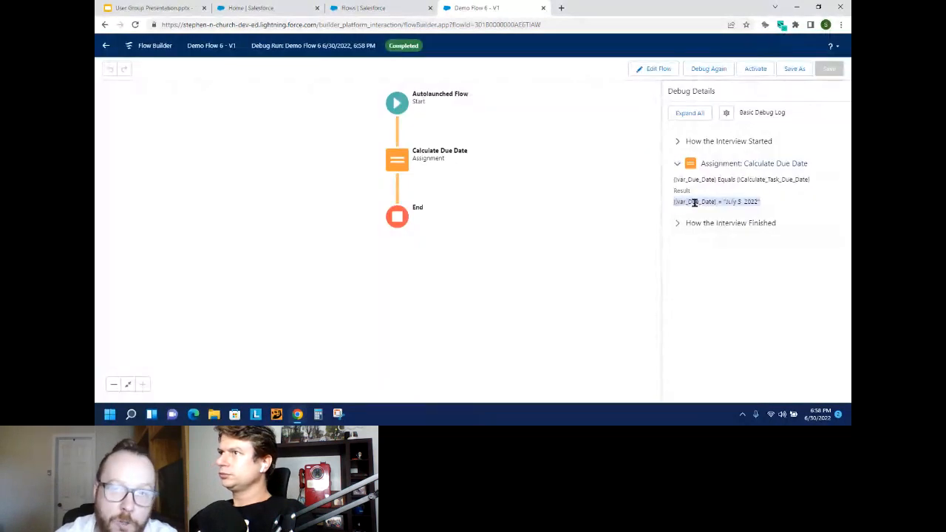
# Activate Demo Flow 6 and start a new record-triggered flow from the Flows list.
pyautogui.click(753, 69)
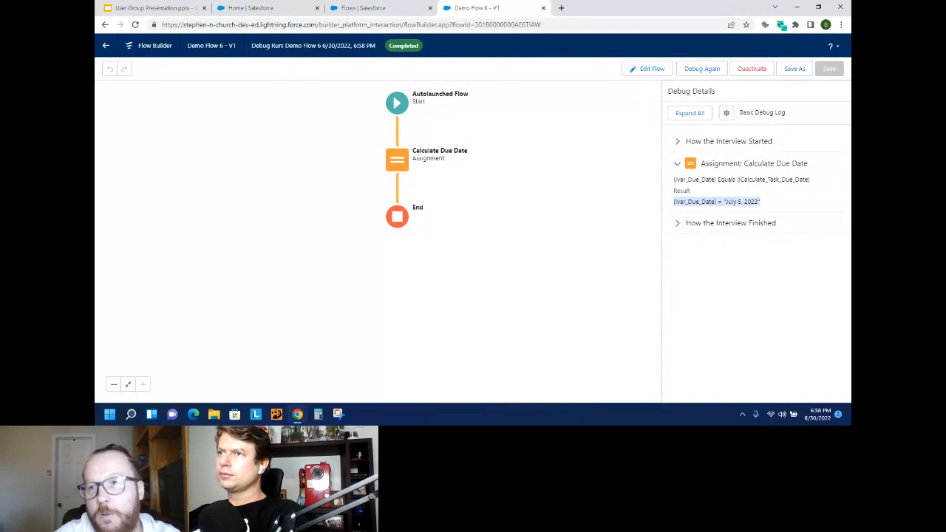
pyautogui.click(376, 7)
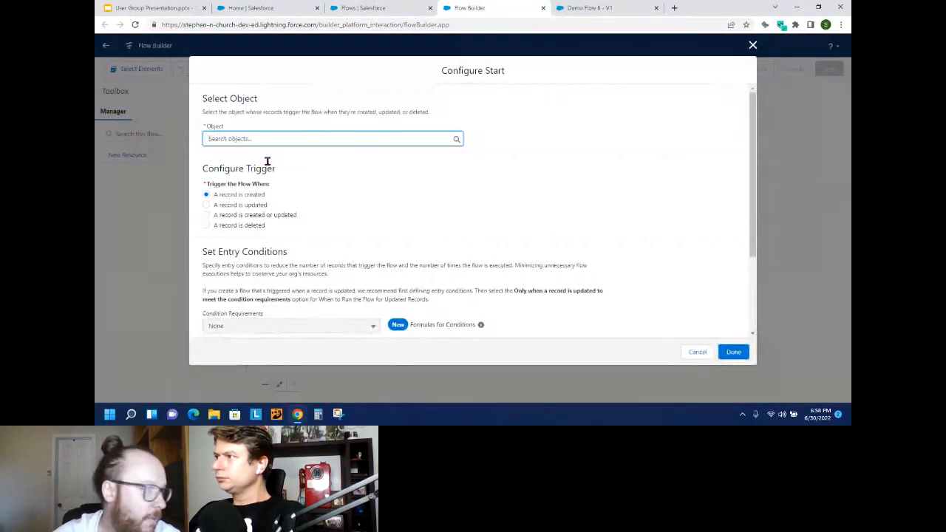
# Choose Opportunity as the new flow's object and trigger the flow when a record is updated.
pyautogui.write('Oppo')
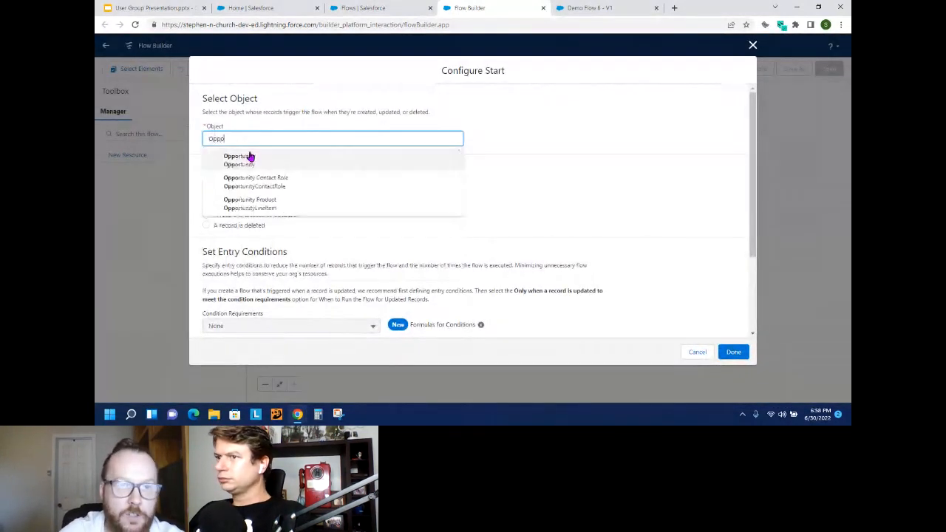
pyautogui.write('r')
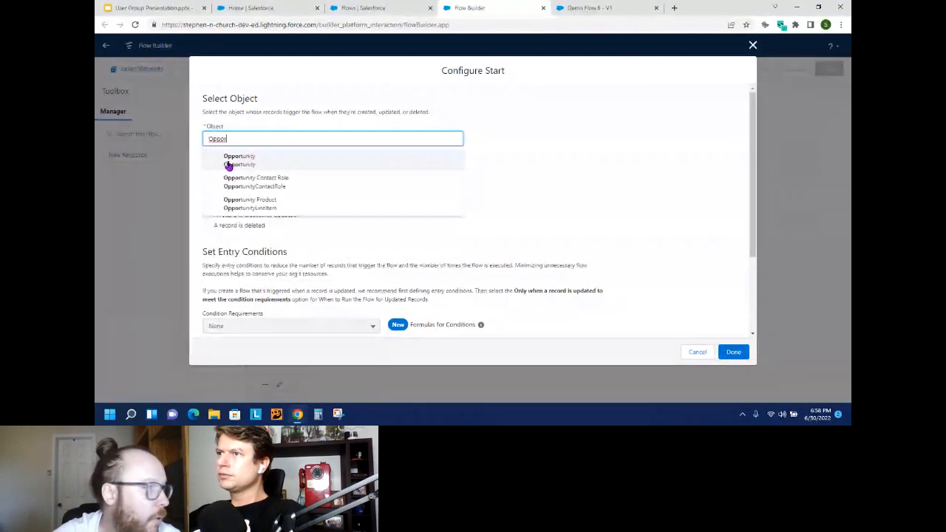
pyautogui.click(228, 165)
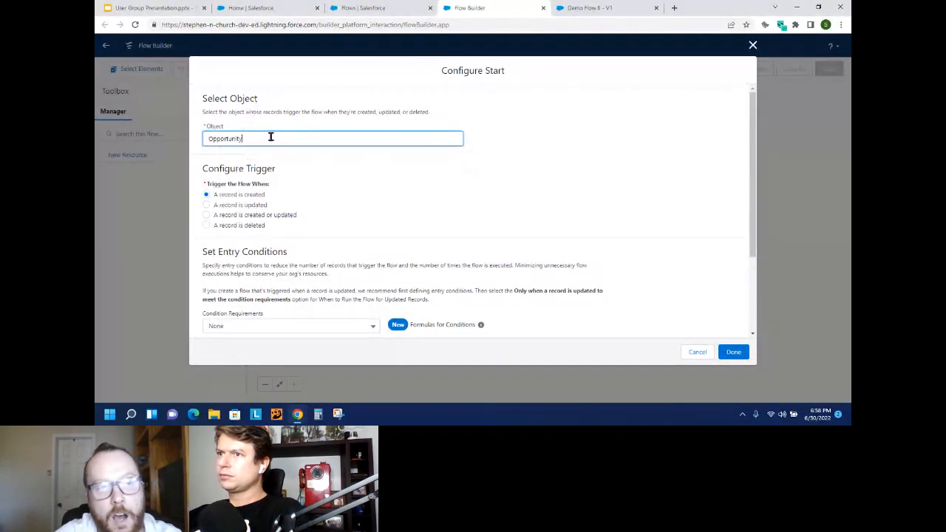
pyautogui.click(250, 205)
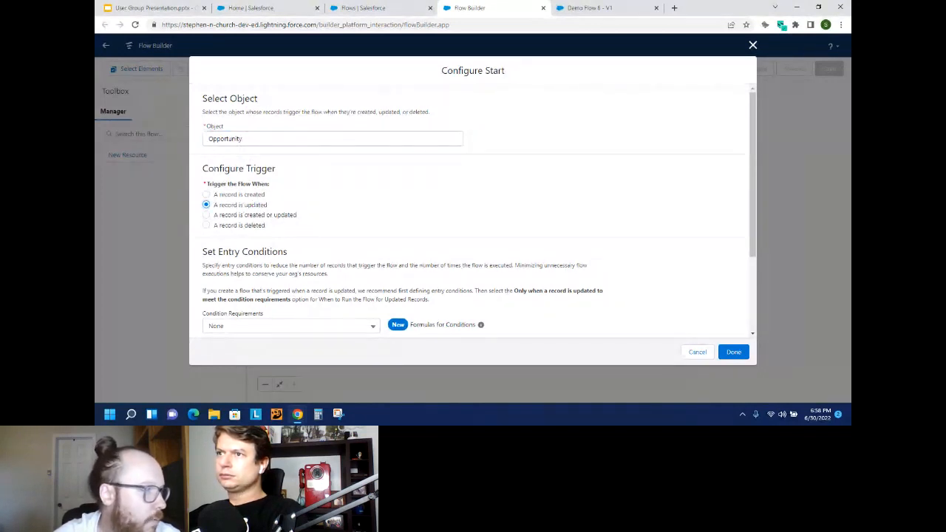
# Review the subflow use case slide and finish the start configuration with no entry conditions, optimized for Actions and Related Records.
pyautogui.click(161, 6)
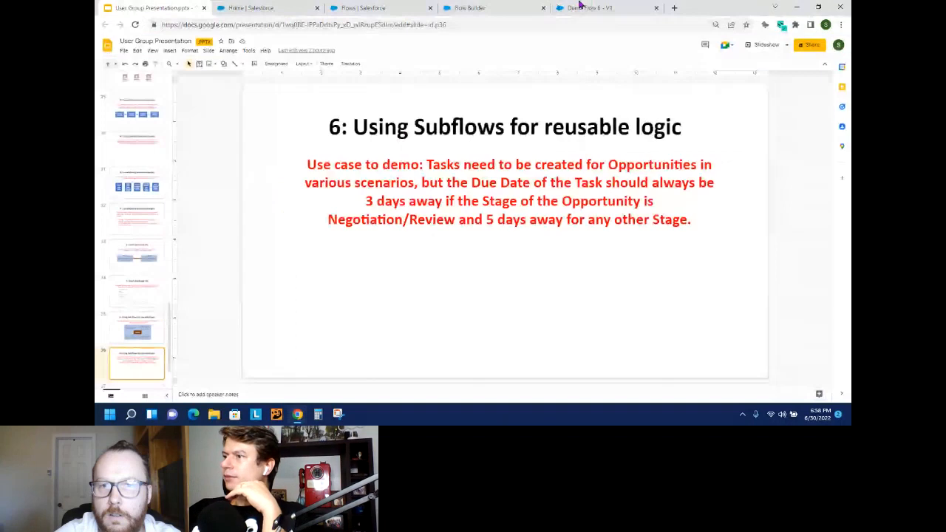
pyautogui.click(581, 6)
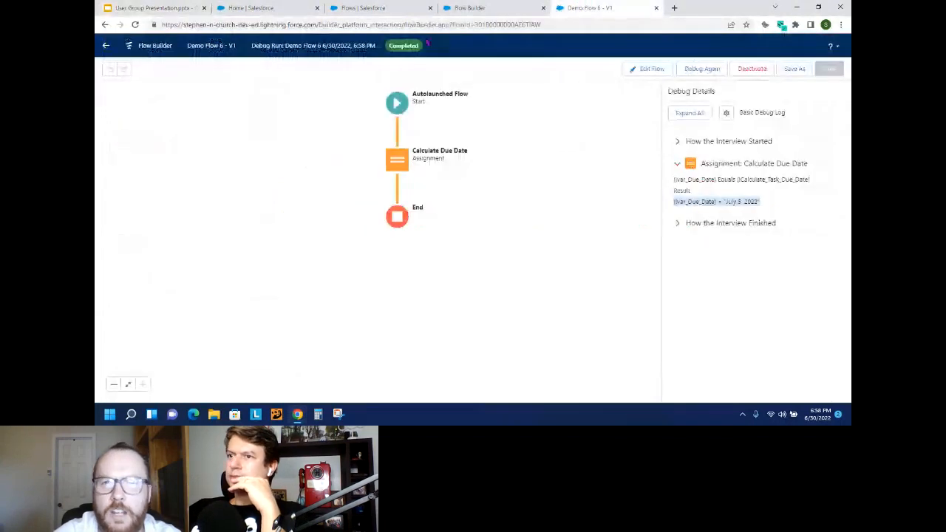
pyautogui.click(473, 8)
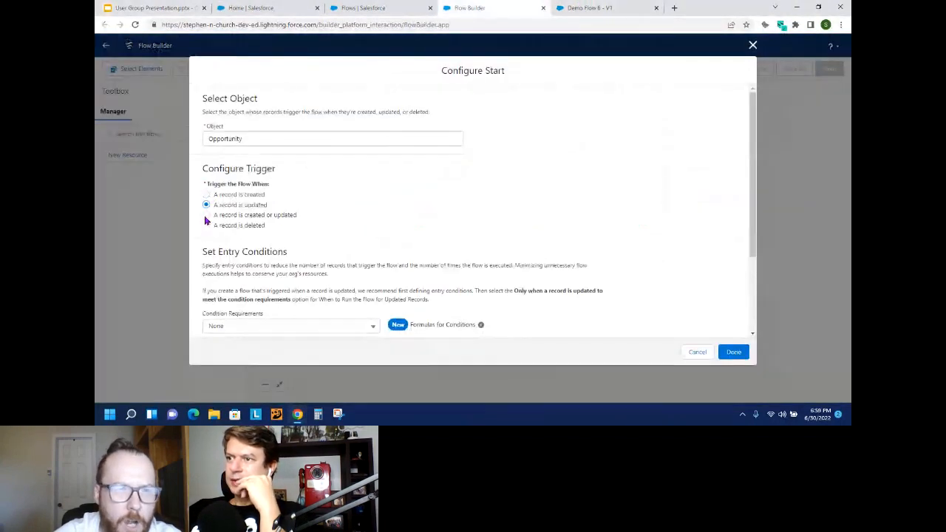
pyautogui.scroll(-1, 206, 209)
pyautogui.click(207, 109)
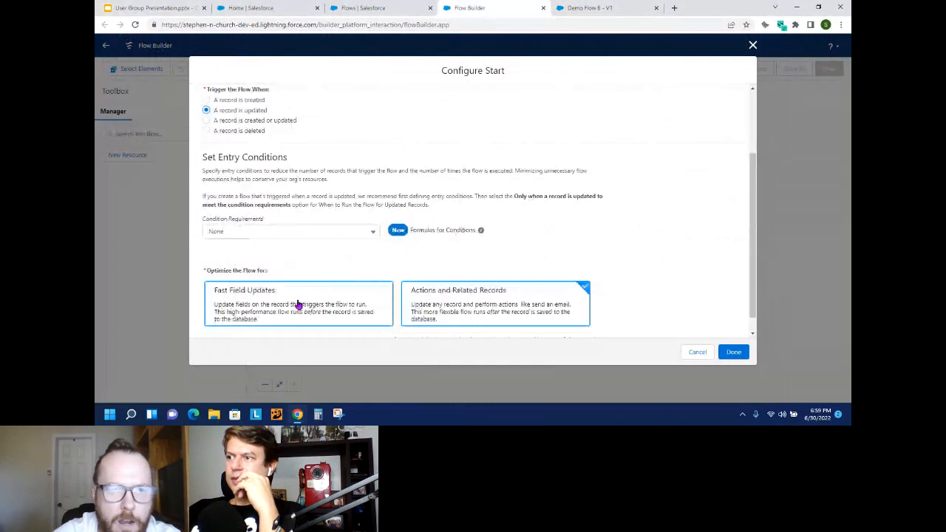
pyautogui.scroll(-1, 292, 219)
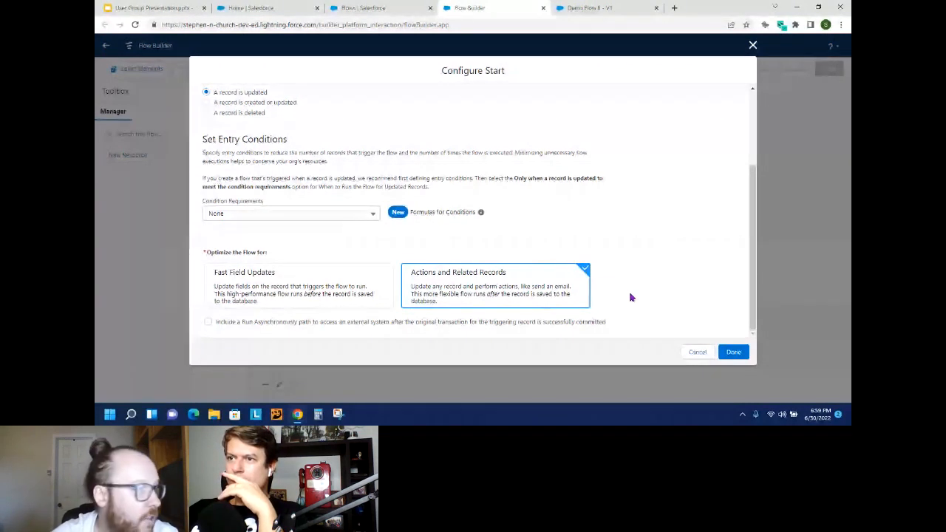
pyautogui.click(748, 358)
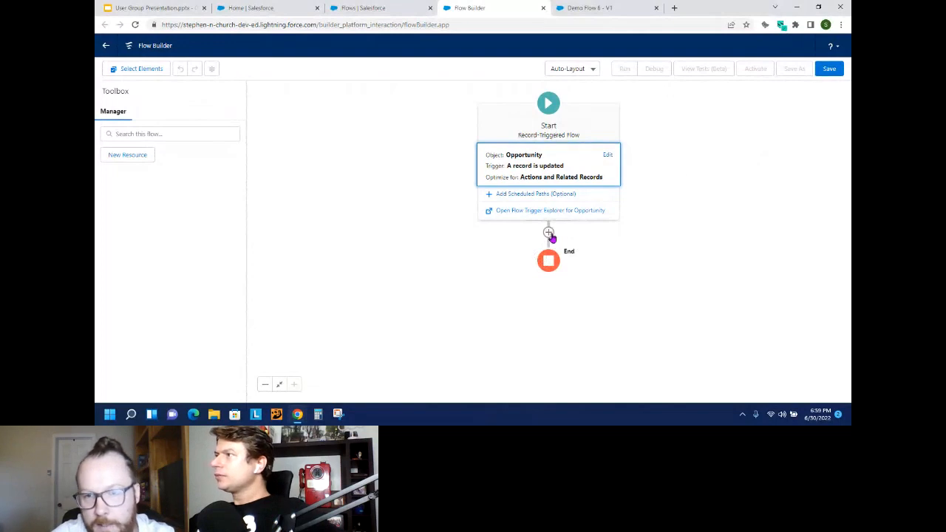
# Add a Subflow element after the record-triggered start and choose Demo Flow 6 as its referenced flow.
pyautogui.click(549, 233)
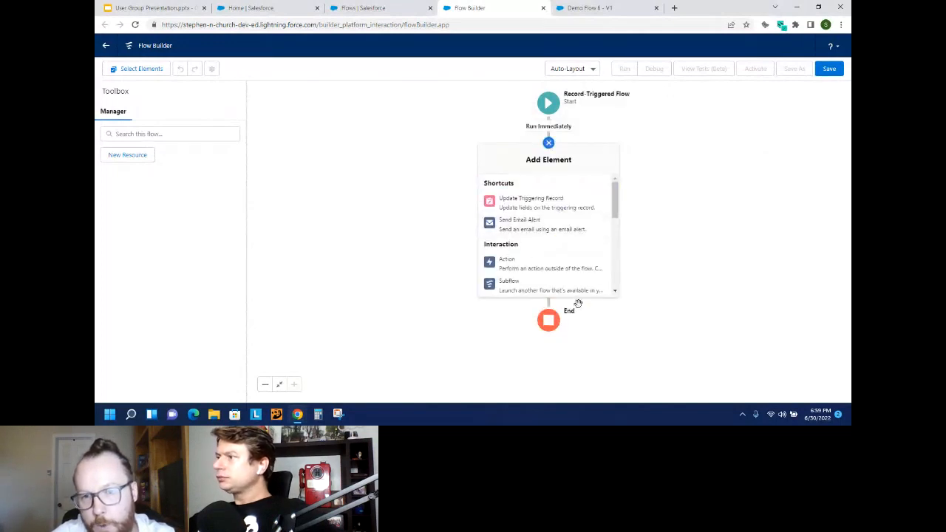
pyautogui.click(551, 290)
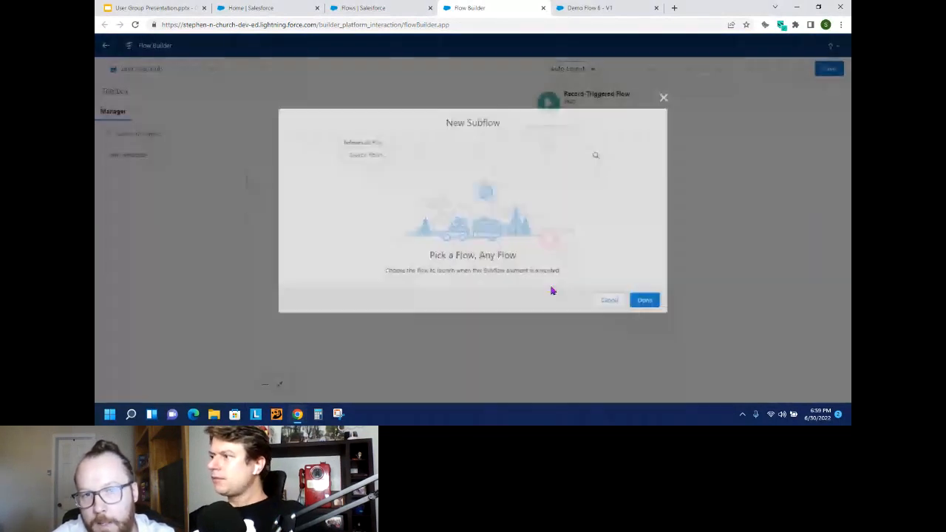
pyautogui.click(397, 153)
pyautogui.write('Demo')
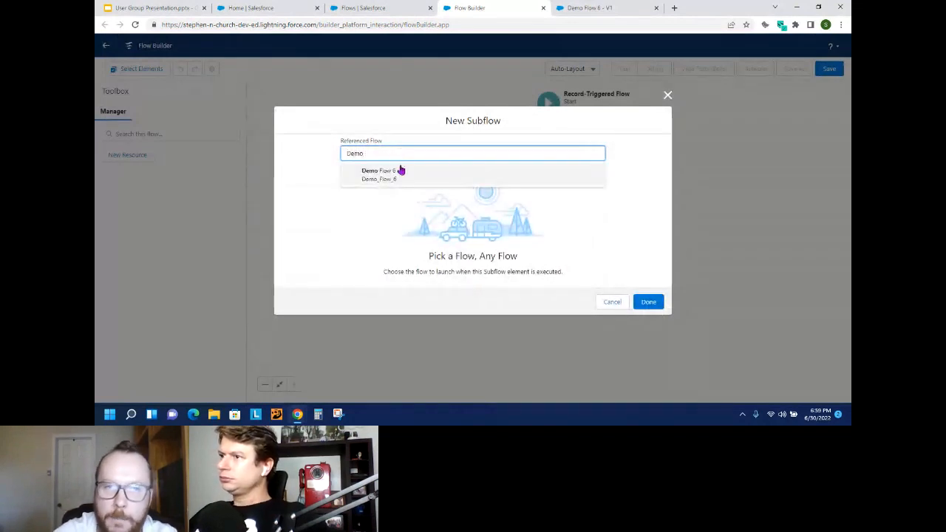
pyautogui.click(400, 171)
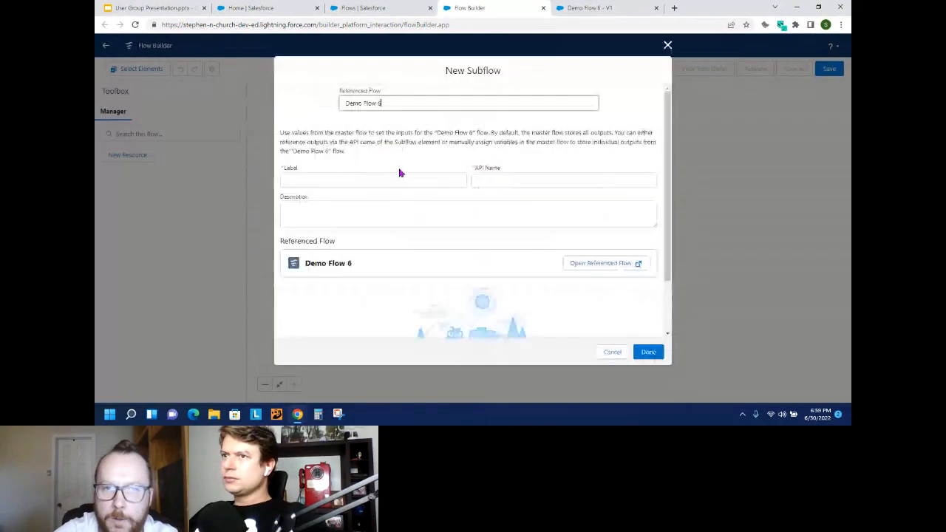
# Label the new subflow element Get Task Due Date, with the matching API name Get_Task_Due_Date.
pyautogui.click(597, 9)
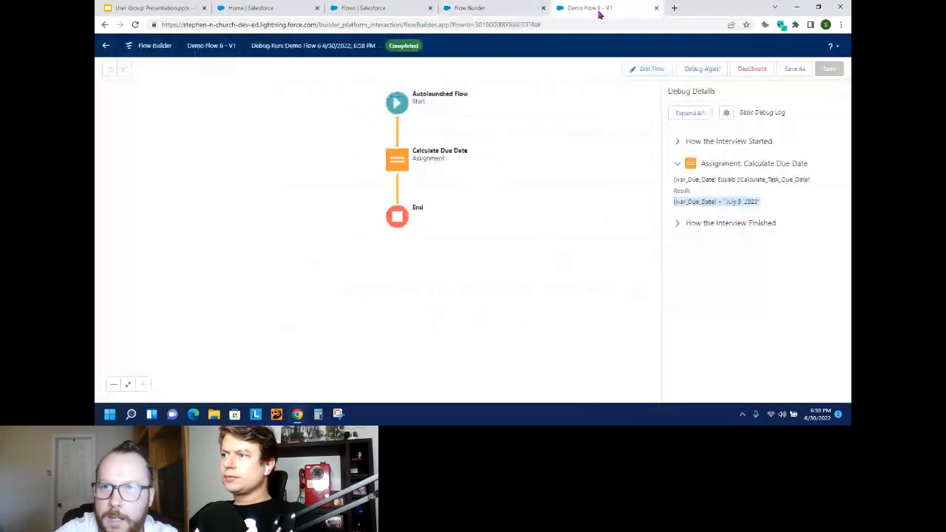
pyautogui.click(511, 6)
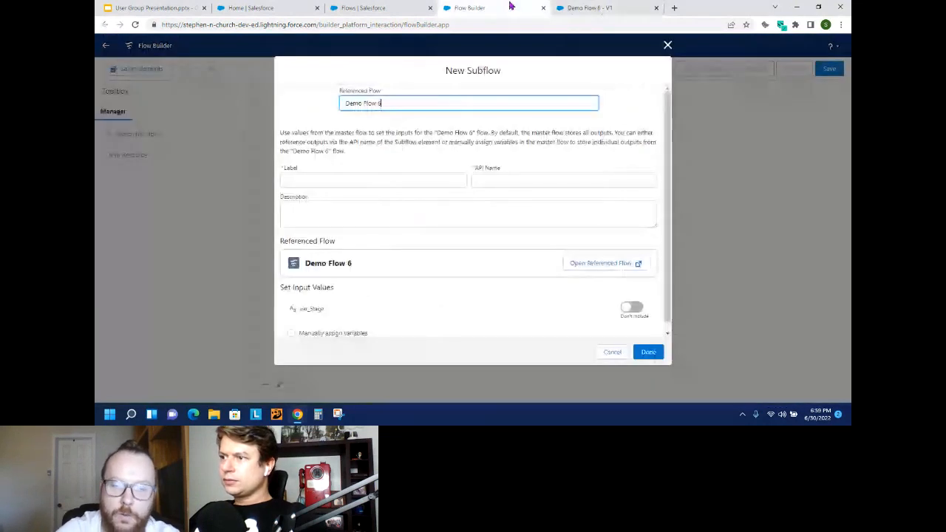
pyautogui.click(340, 179)
pyautogui.write('Get Du')
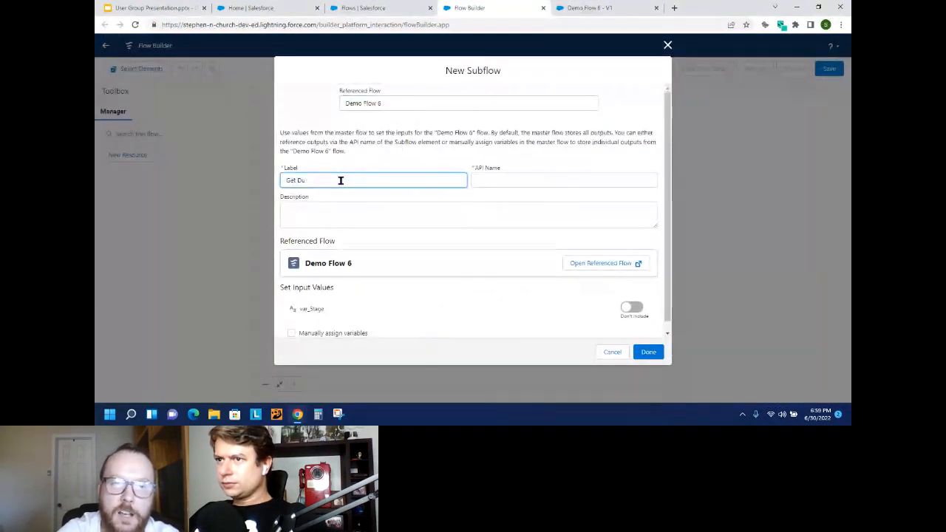
pyautogui.write('eTask Due Date')
pyautogui.click(382, 137)
pyautogui.scroll(-1, 391, 303)
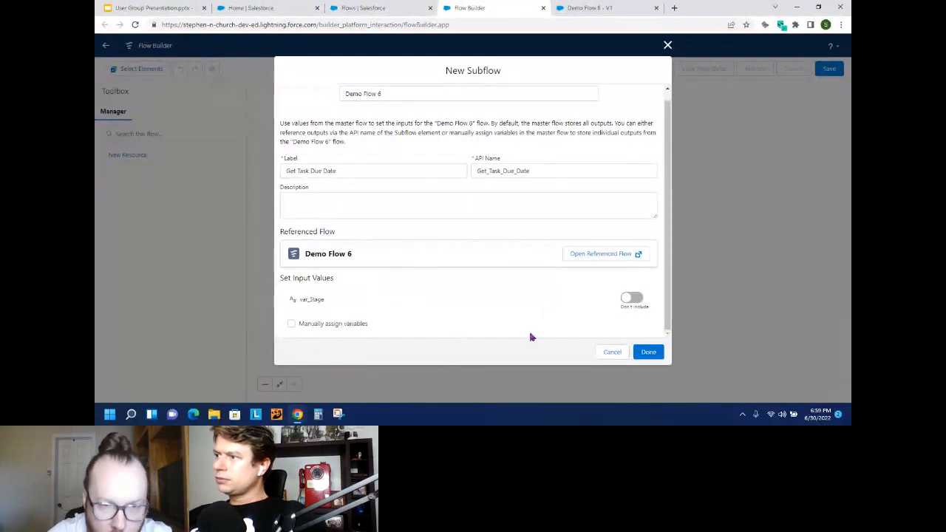
# Include the var_Stage input value for the subflow and check its matching variable in the Demo Flow 6 resources.
pyautogui.click(634, 299)
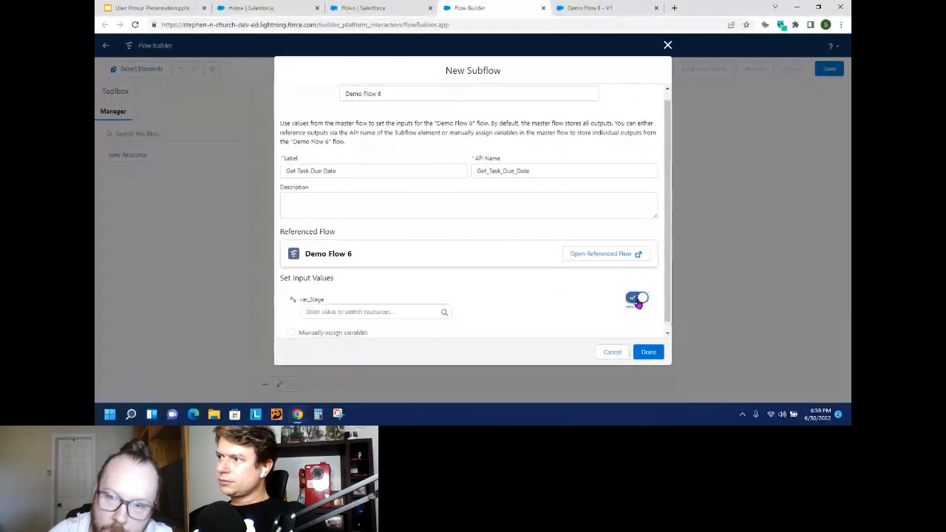
pyautogui.scroll(-1, 570, 296)
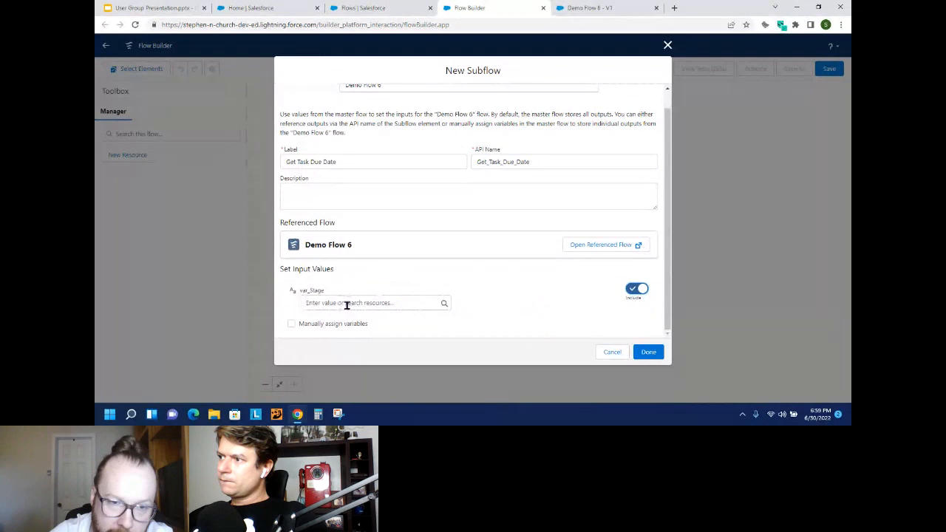
pyautogui.moveTo(325, 295); pyautogui.dragTo(295, 291)
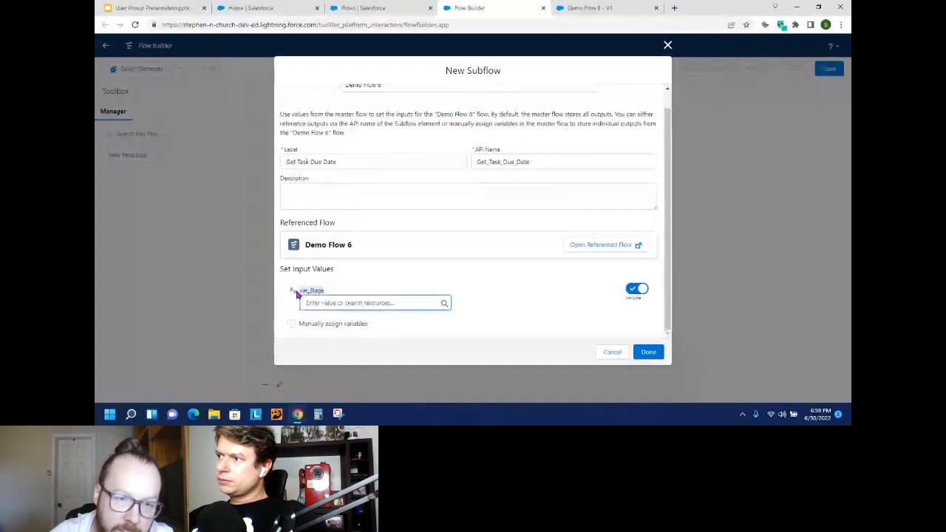
pyautogui.click(601, 6)
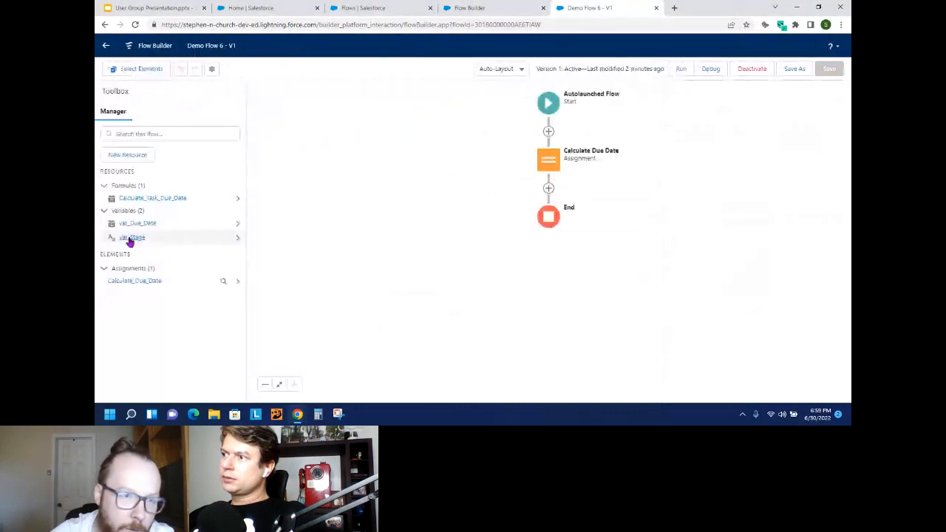
pyautogui.click(127, 238)
pyautogui.click(488, 8)
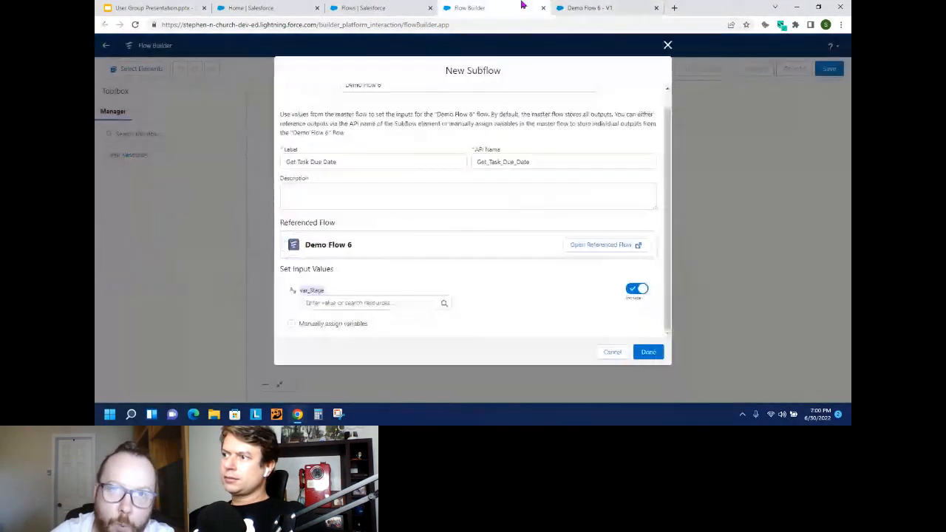
# Set the subflow's var_Stage input to the triggering Opportunity's stage, {!$Record.StageName}.
pyautogui.click(342, 304)
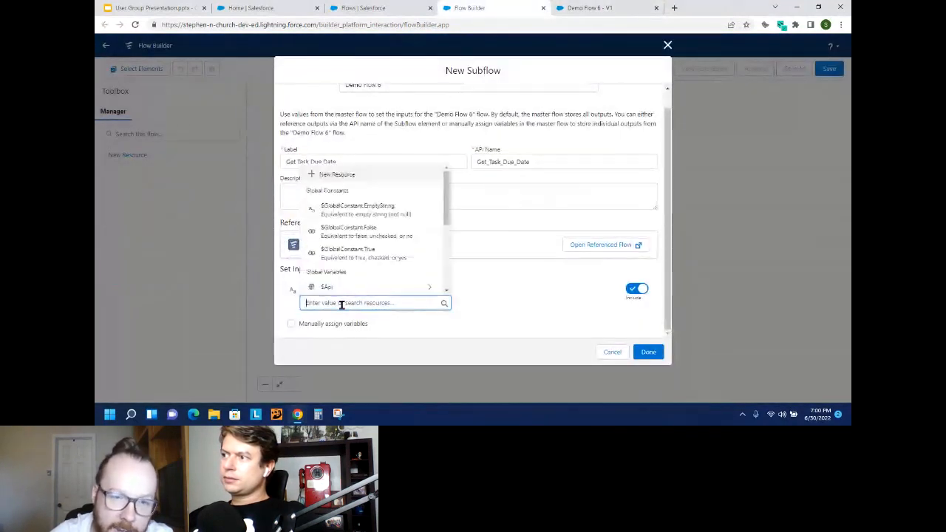
pyautogui.write('$Rec')
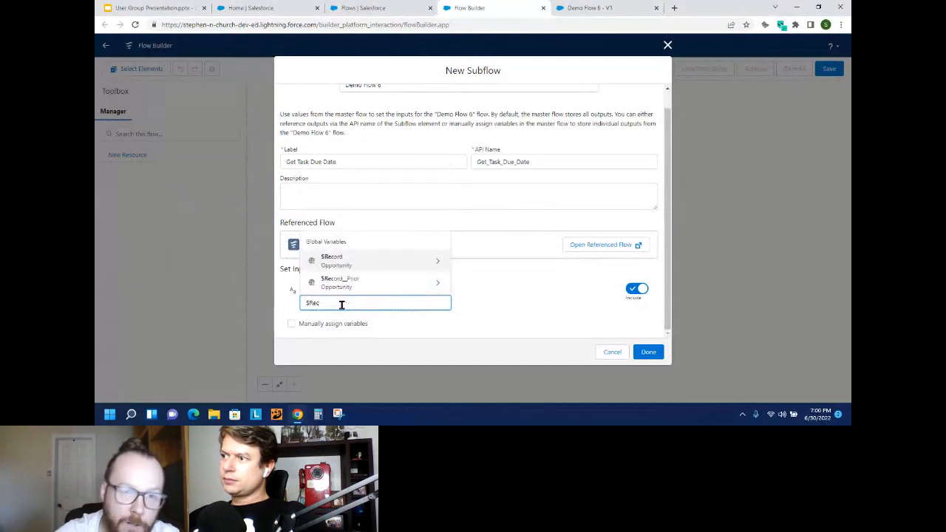
pyautogui.click(380, 259)
pyautogui.write('sta')
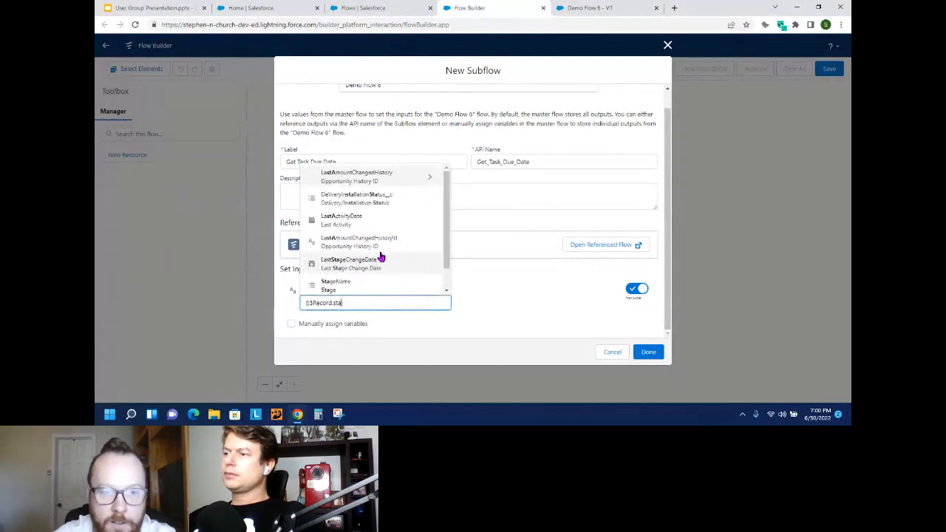
pyautogui.write('g')
pyautogui.click(336, 285)
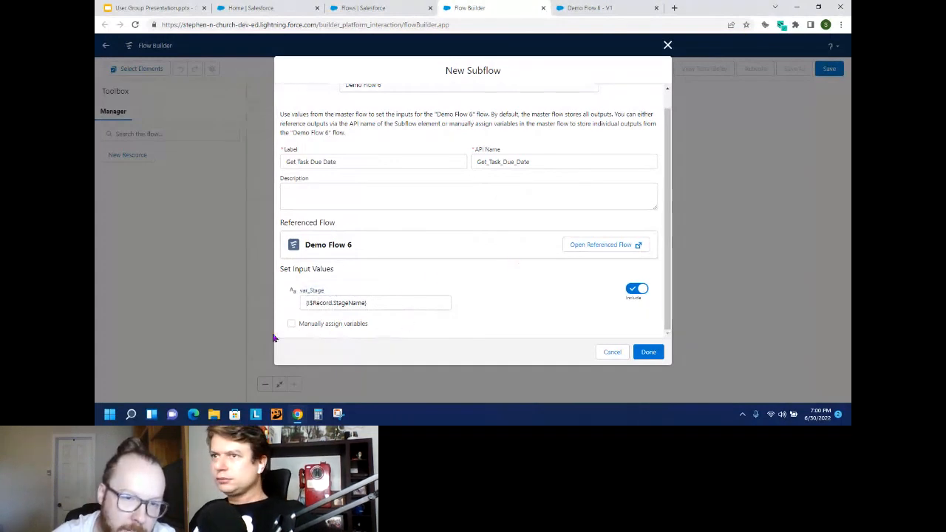
# Look at the manual output variable assignment, leave it switched off and finish the Get Task Due Date subflow element.
pyautogui.click(293, 325)
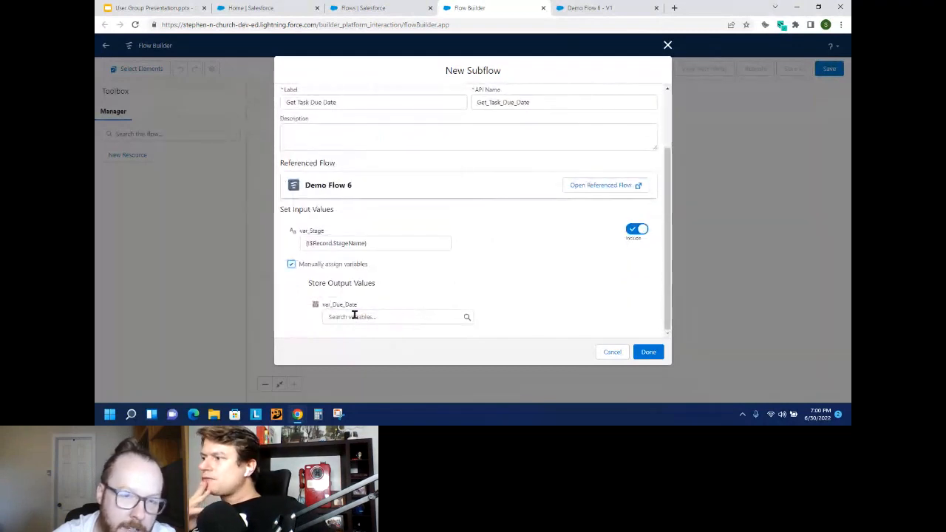
pyautogui.click(290, 268)
pyautogui.click(561, 245)
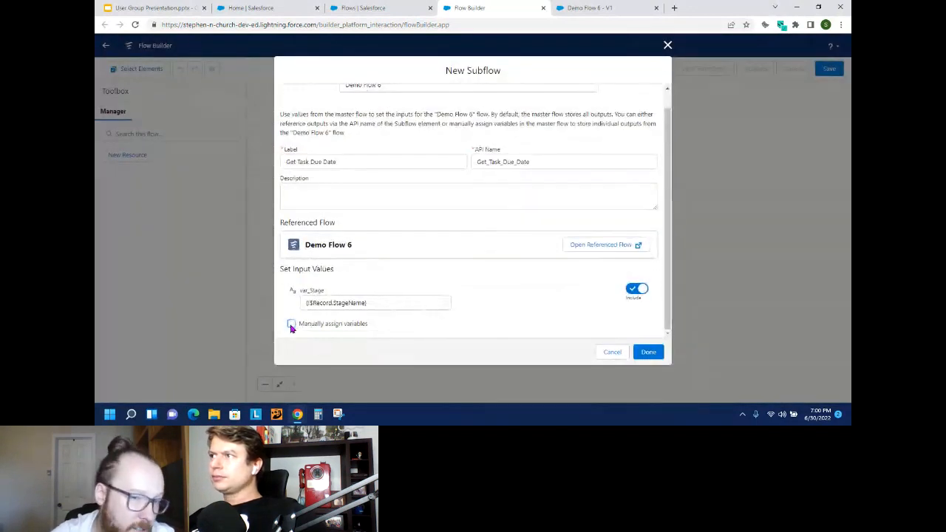
pyautogui.click(650, 353)
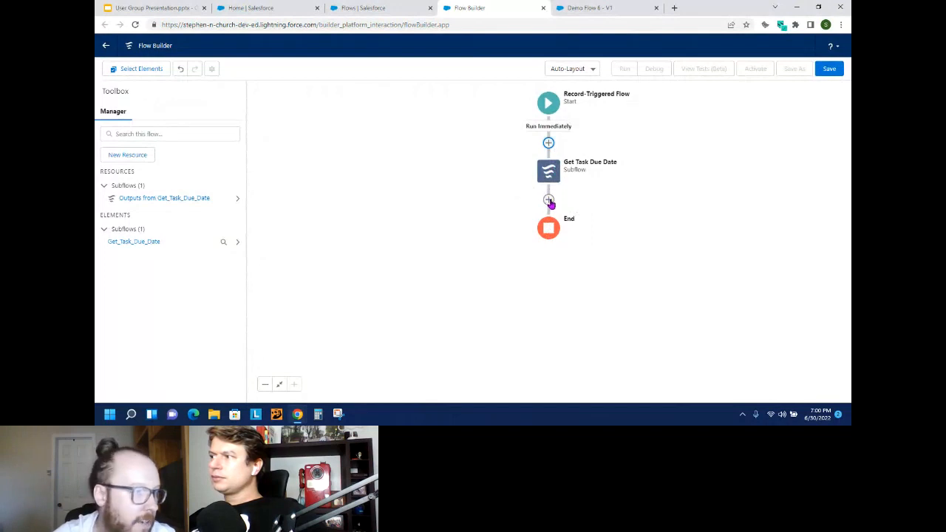
# Add a Create Records element labelled Create Task after the subflow, using separate resources and literal values for the Task object.
pyautogui.click(549, 200)
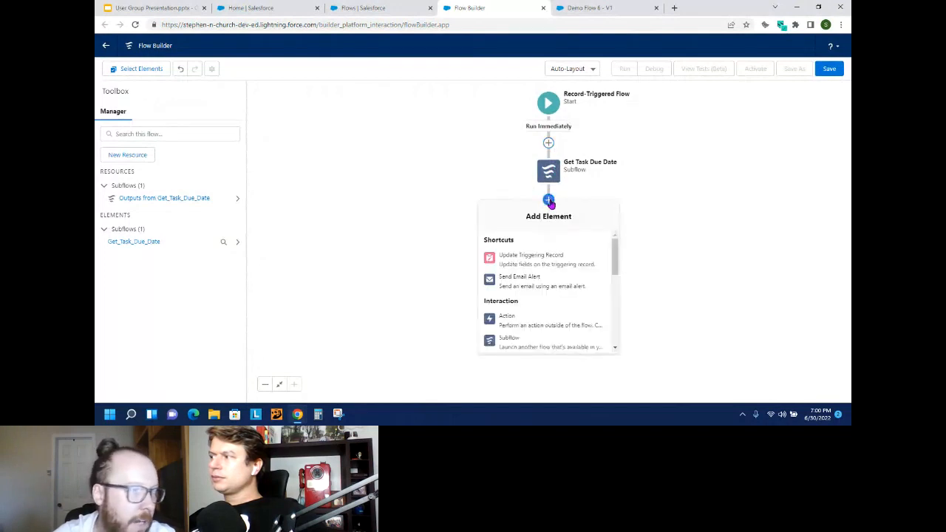
pyautogui.click(569, 289)
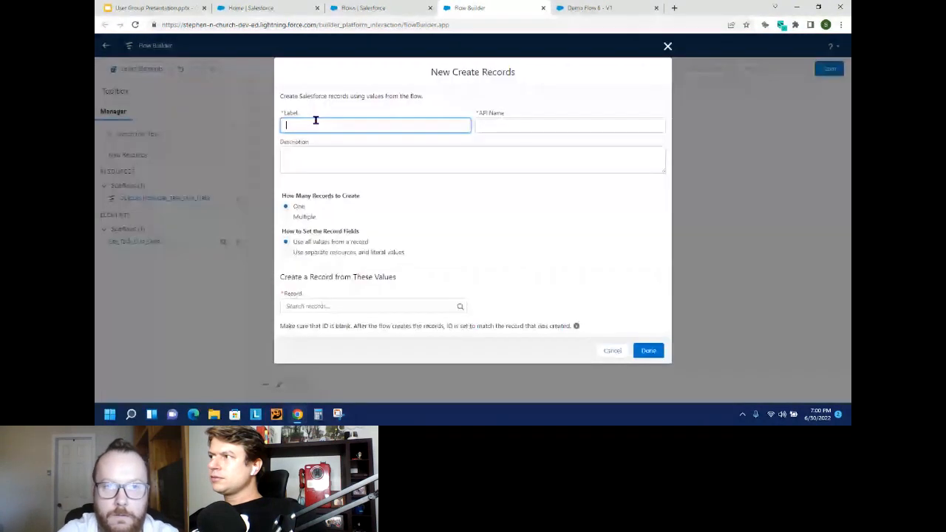
pyautogui.write('Create Task')
pyautogui.click(345, 259)
pyautogui.click(313, 315)
pyautogui.write('task')
pyautogui.click(319, 336)
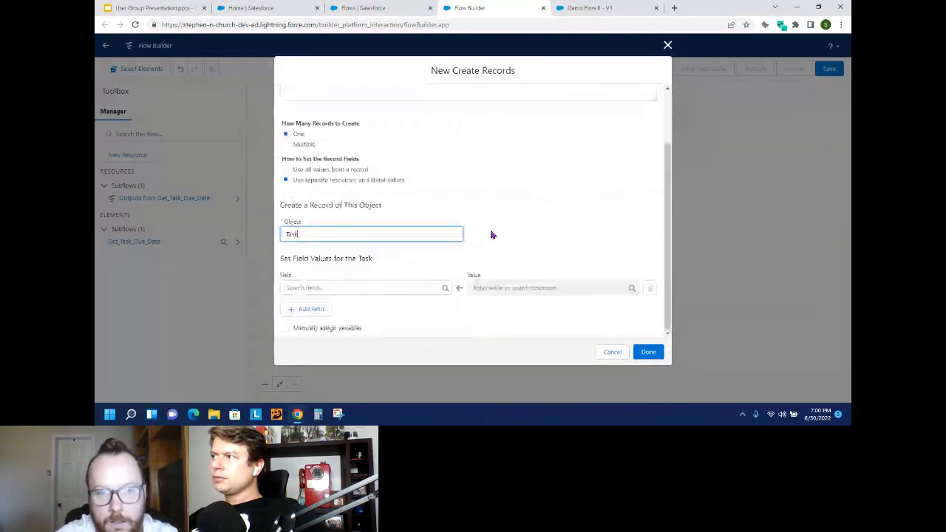
# Set the new task's WhatId field to the triggering record's Opportunity ID.
pyautogui.click(333, 288)
pyautogui.write('what')
pyautogui.click(342, 269)
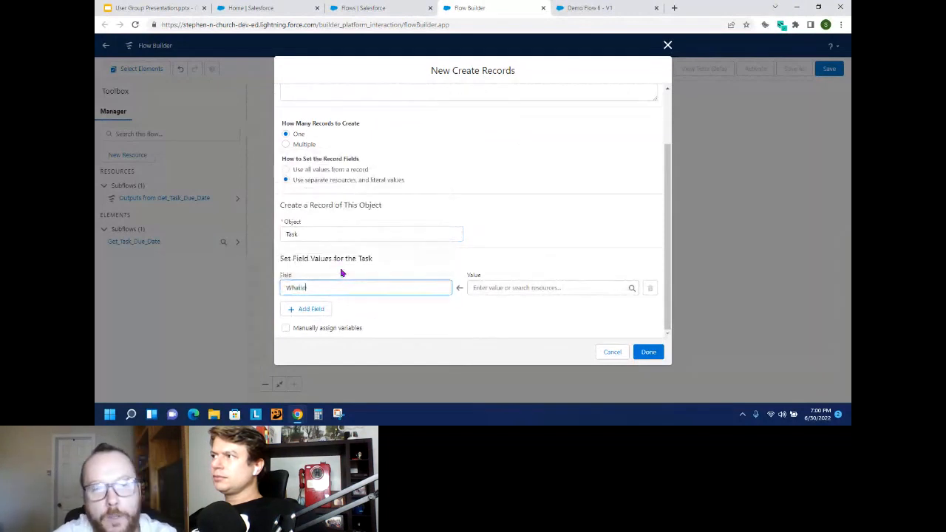
pyautogui.click(550, 289)
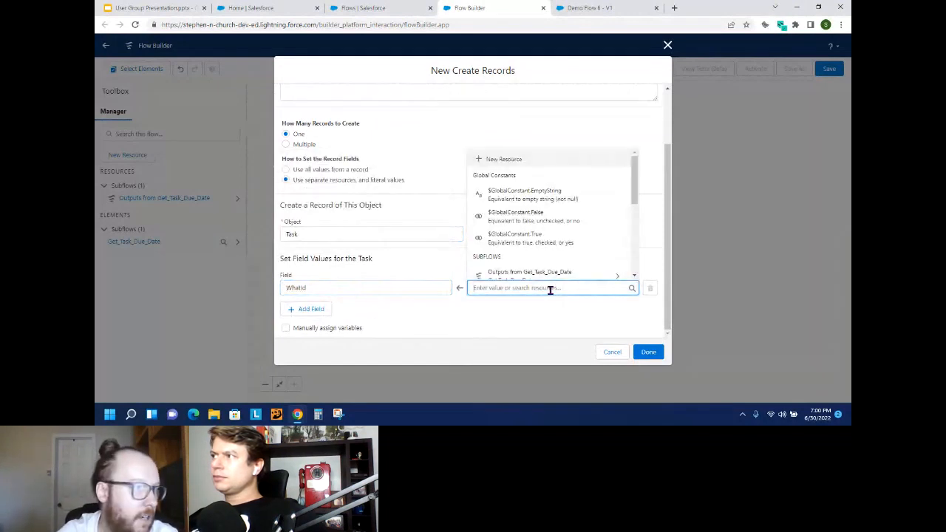
pyautogui.write('$Reco')
pyautogui.click(547, 246)
pyautogui.scroll(-5, 560, 226)
pyautogui.scroll(1, 559, 226)
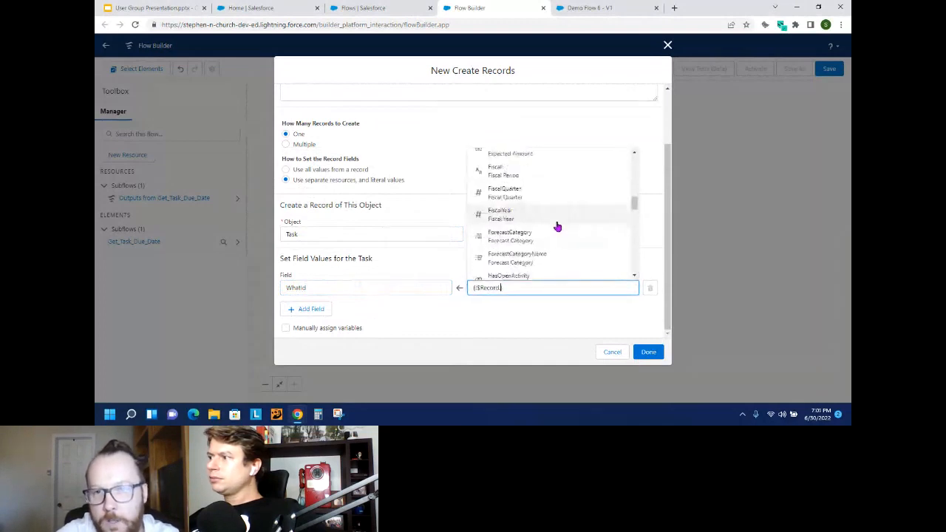
pyautogui.scroll(1, 557, 226)
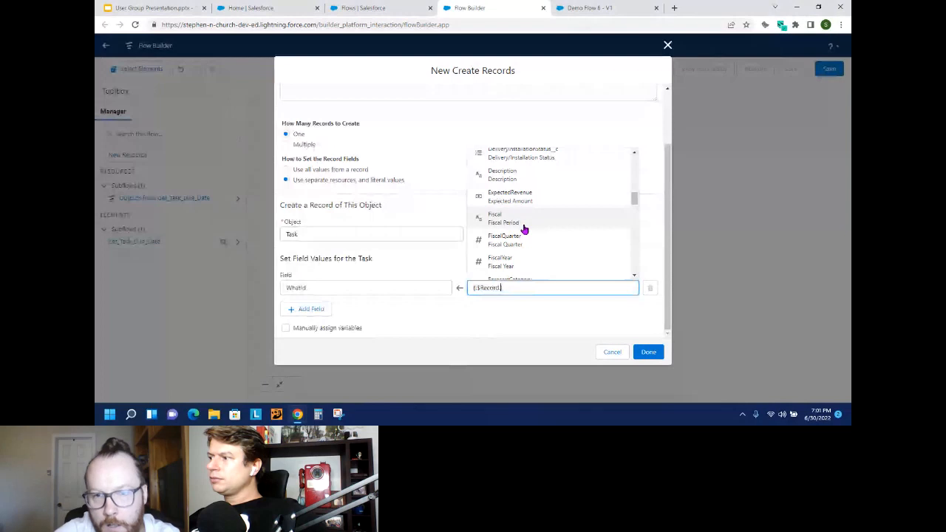
pyautogui.scroll(-3, 524, 230)
pyautogui.click(508, 253)
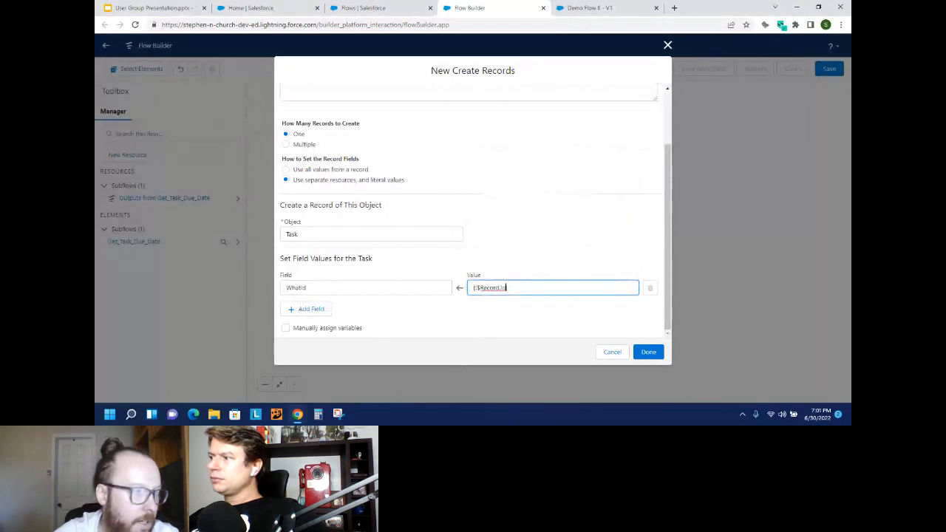
# Add the Status field to the task values and set it to Not Started.
pyautogui.click(303, 310)
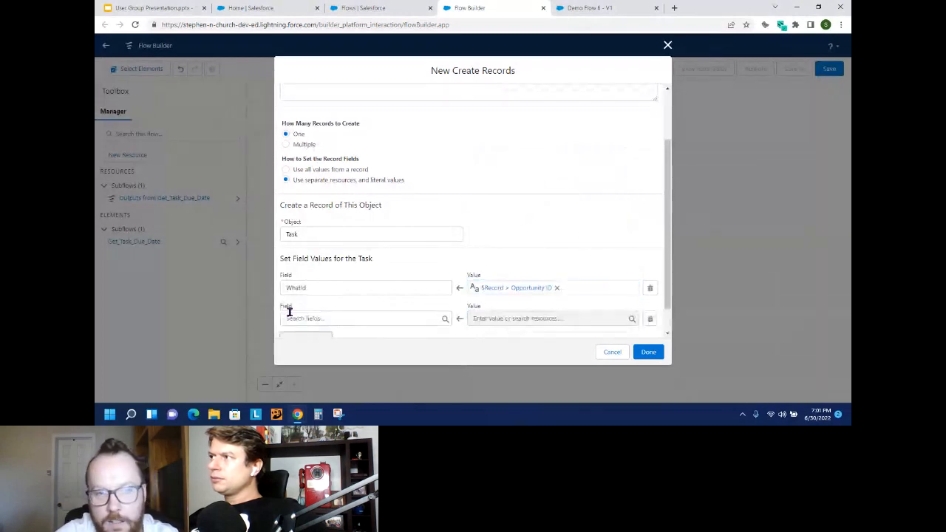
pyautogui.click(289, 315)
pyautogui.write('statu')
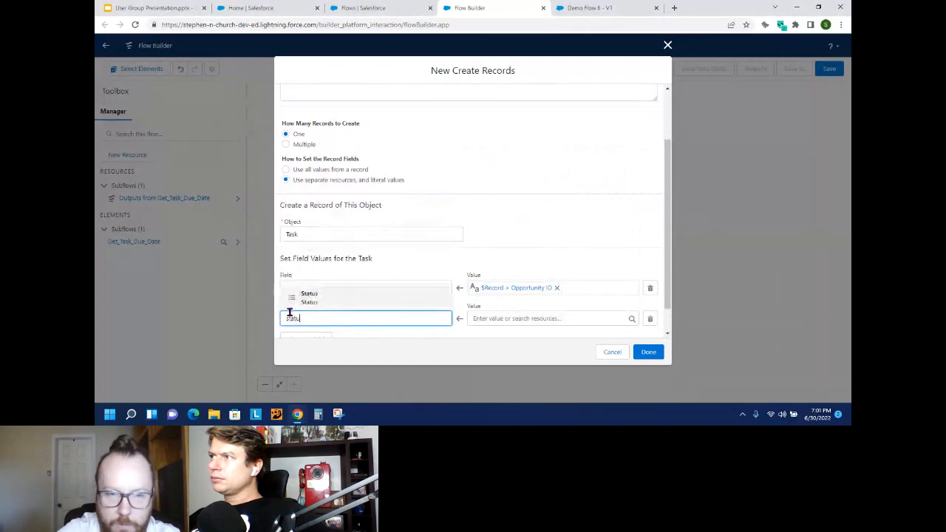
pyautogui.click(314, 303)
pyautogui.click(502, 319)
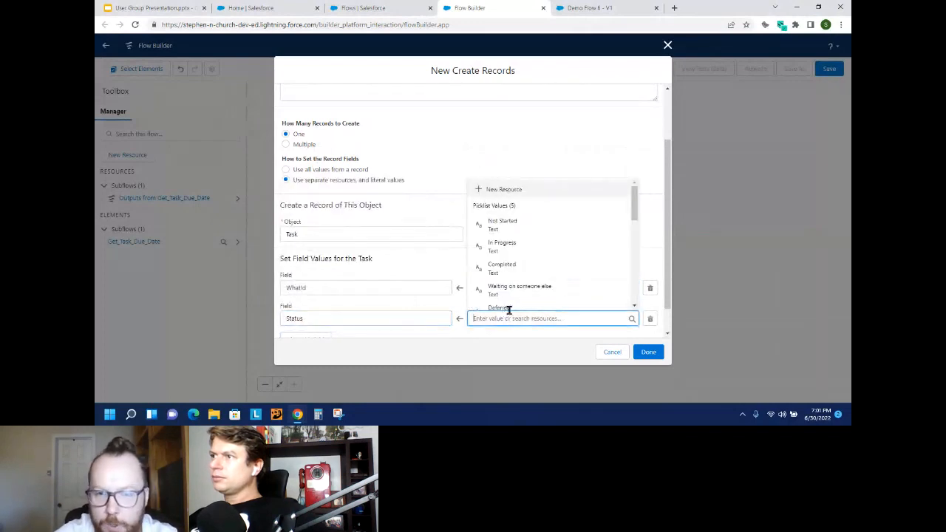
pyautogui.click(503, 238)
# Add the Priority field to the task values and set it to High.
pyautogui.click(310, 309)
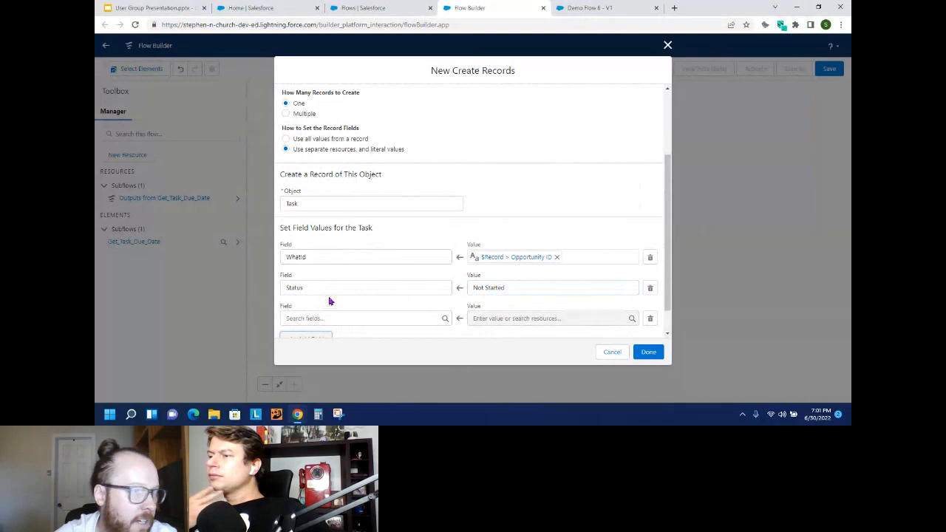
pyautogui.click(321, 318)
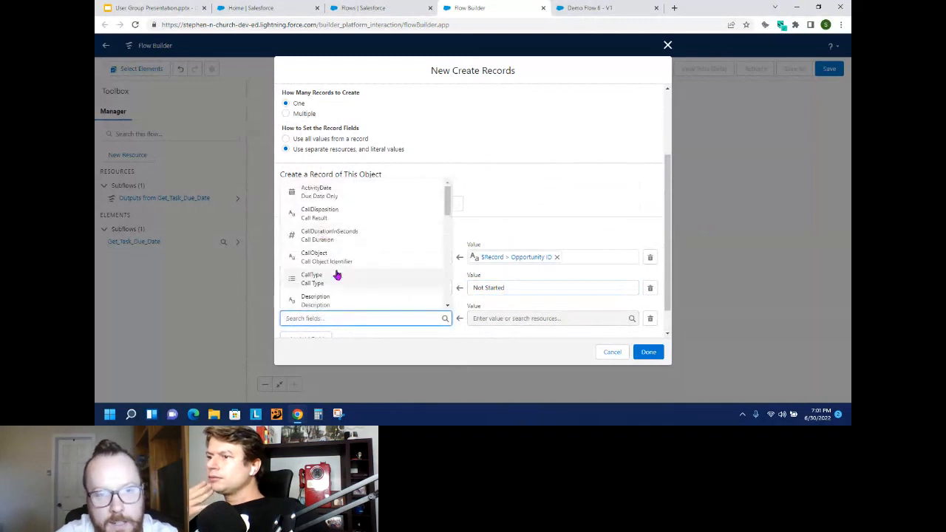
pyautogui.write('prio')
pyautogui.click(326, 301)
pyautogui.click(516, 319)
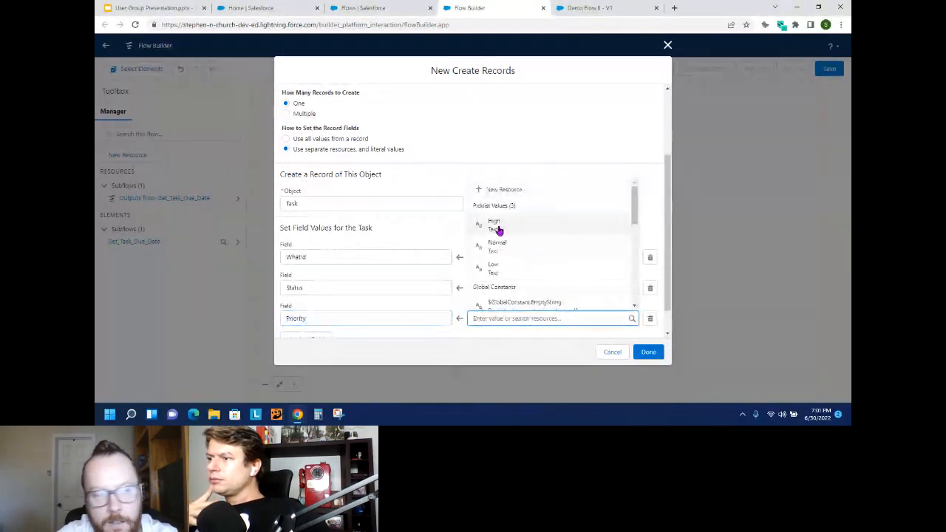
pyautogui.click(494, 225)
# Add the Subject field to the task values and set it to "Do this Task".
pyautogui.click(310, 309)
pyautogui.click(317, 318)
pyautogui.write('subject')
pyautogui.click(317, 296)
pyautogui.click(512, 319)
pyautogui.write('Do this Task')
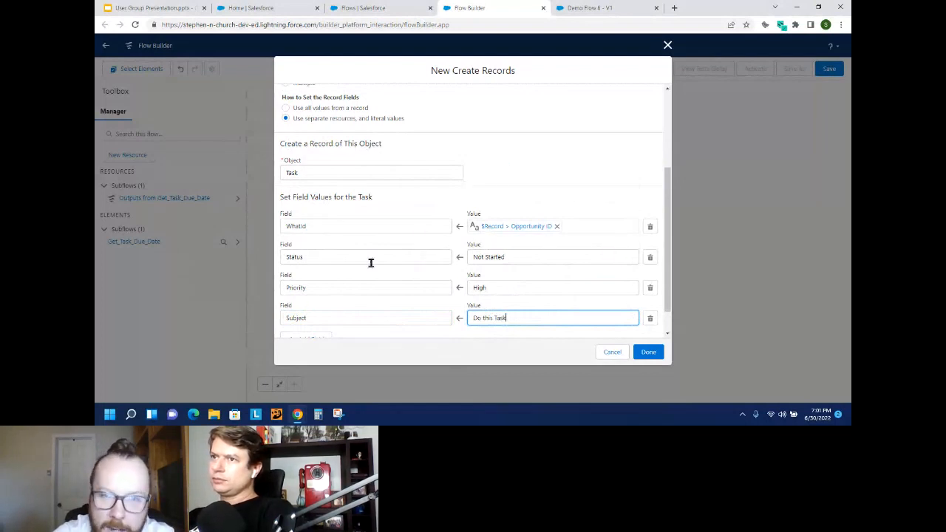
pyautogui.click(584, 153)
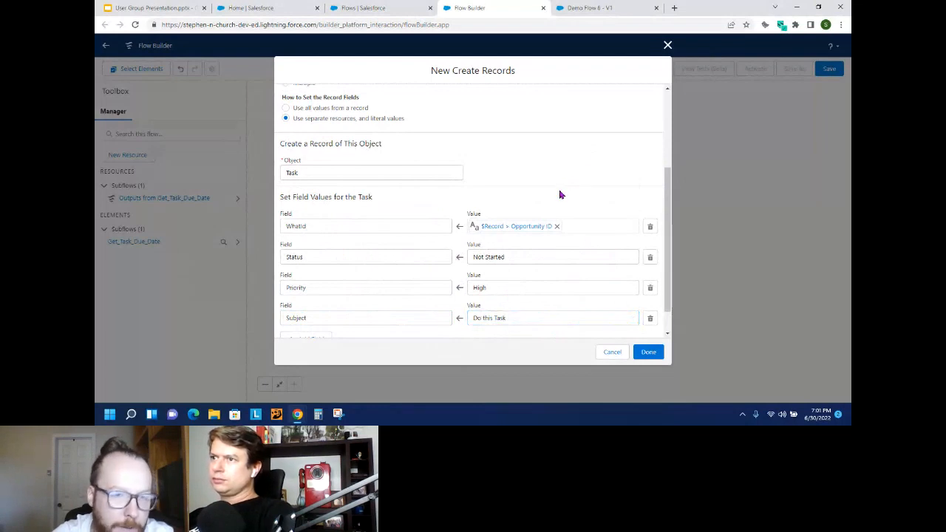
# Add the ActivityDate field, set it to var_Due_Date from the Get_Task_Due_Date outputs, and finish the Create Task element.
pyautogui.click(306, 337)
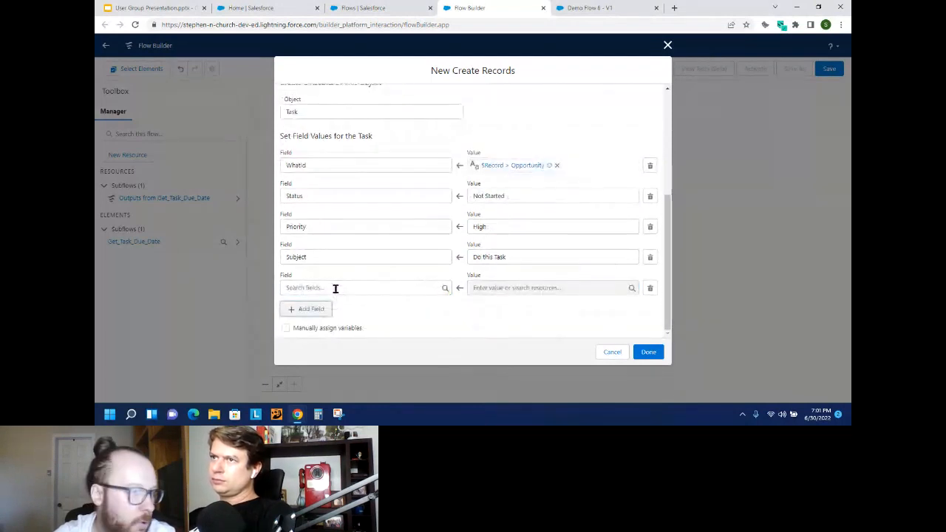
pyautogui.click(335, 288)
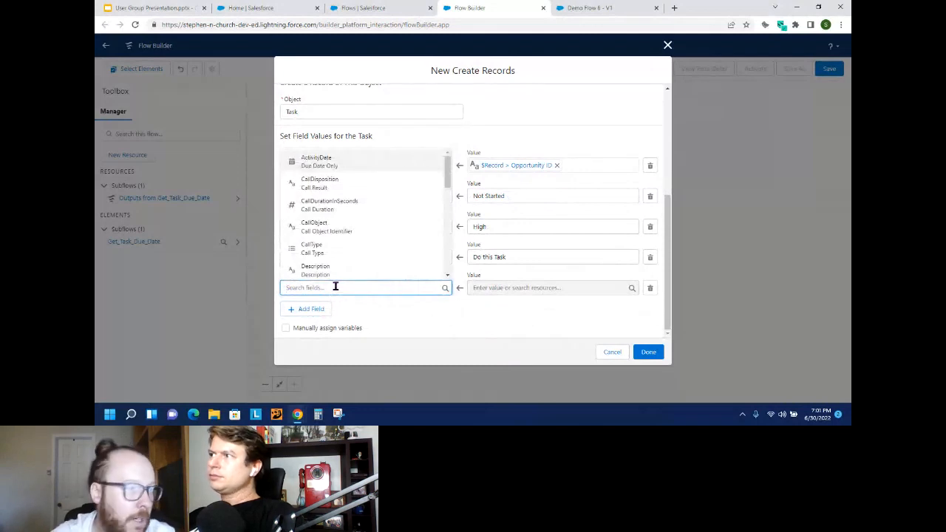
pyautogui.write('acti')
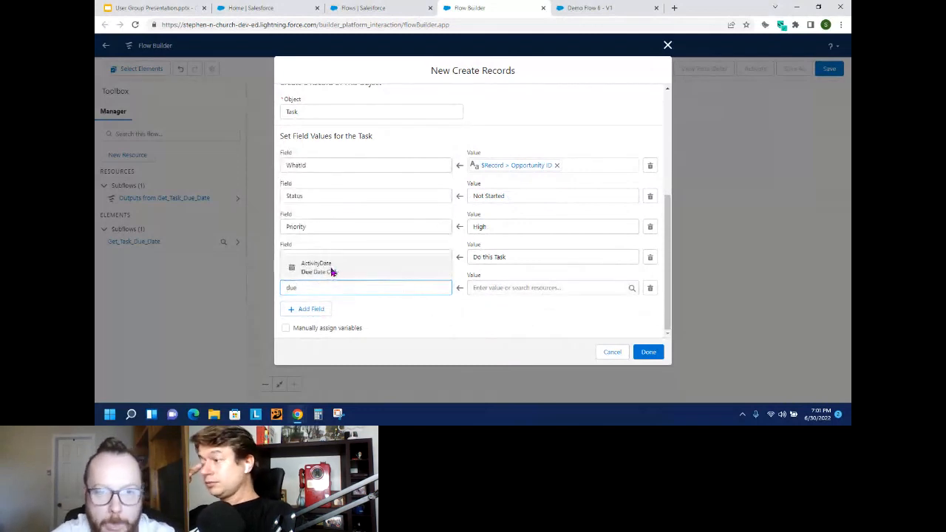
pyautogui.click(332, 270)
pyautogui.click(495, 288)
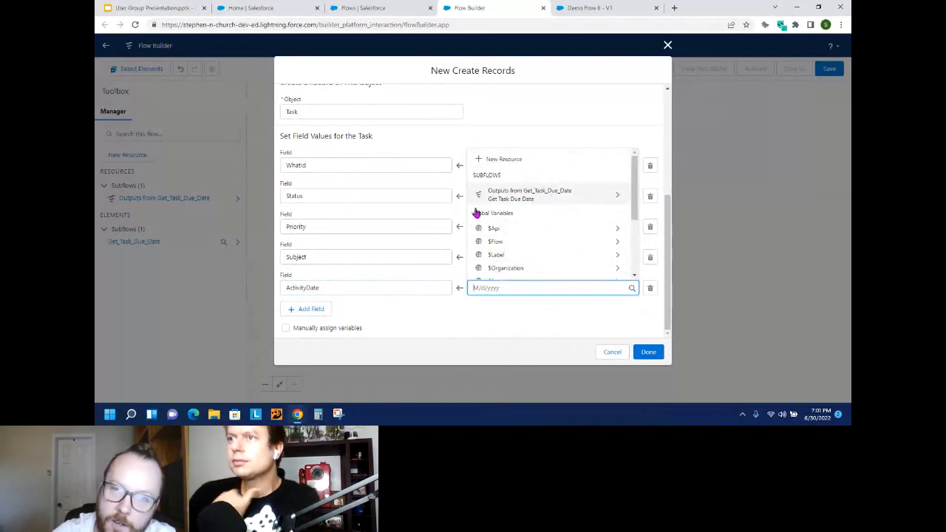
pyautogui.click(573, 203)
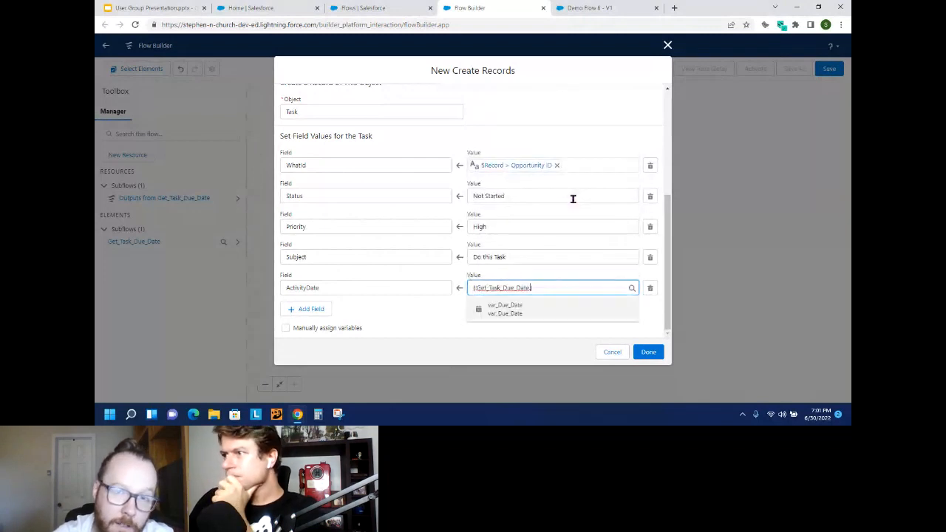
pyautogui.click(533, 313)
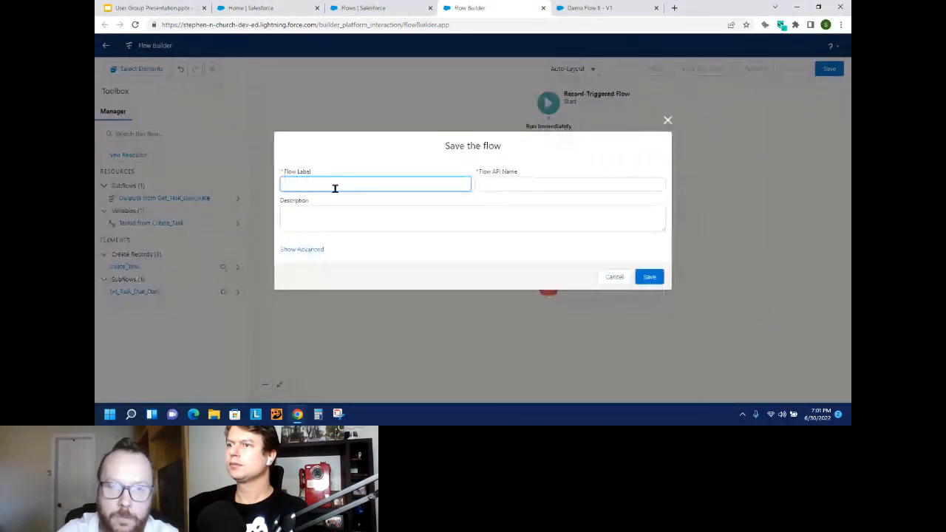
# Save the record-triggered flow as Demo Flow 7 and activate it.
pyautogui.write('Demo F')
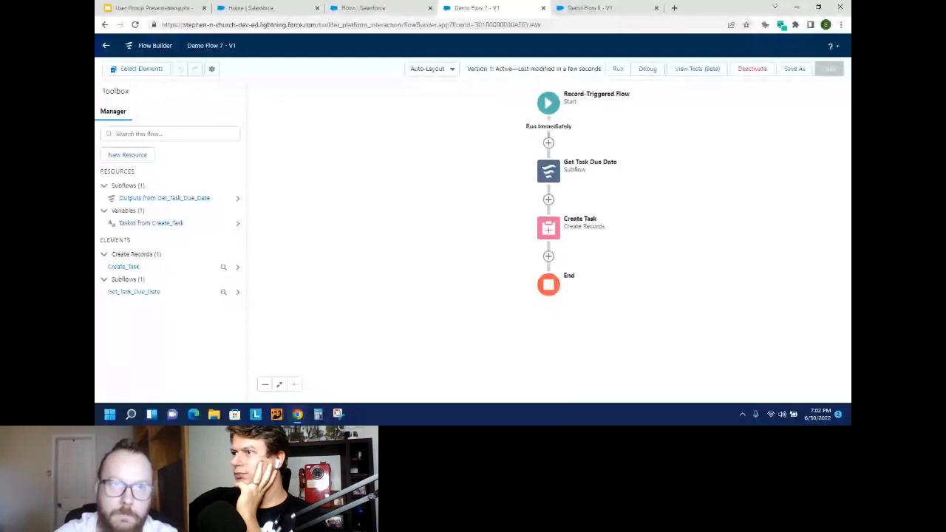
# Review the "Do this Task" record and its due date in the Sales app, and return to the related test opportunity.
pyautogui.click(247, 8)
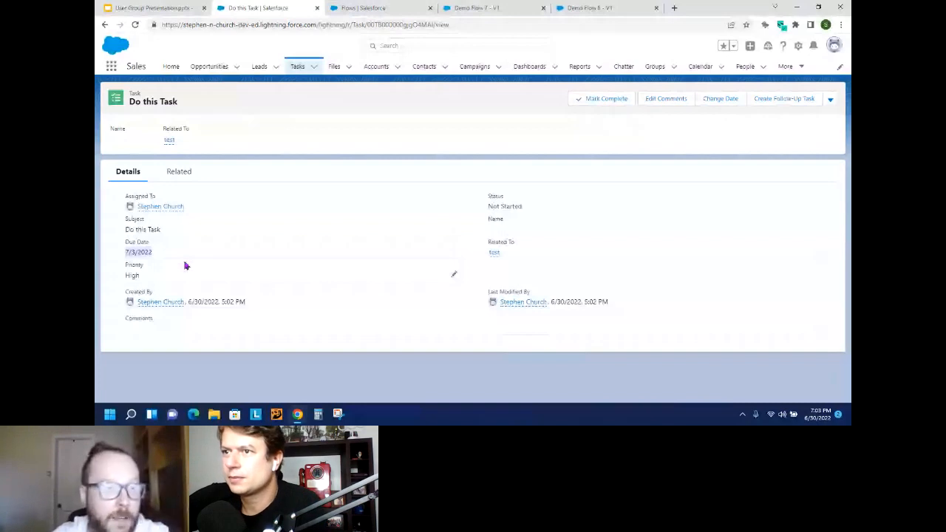
pyautogui.click(105, 25)
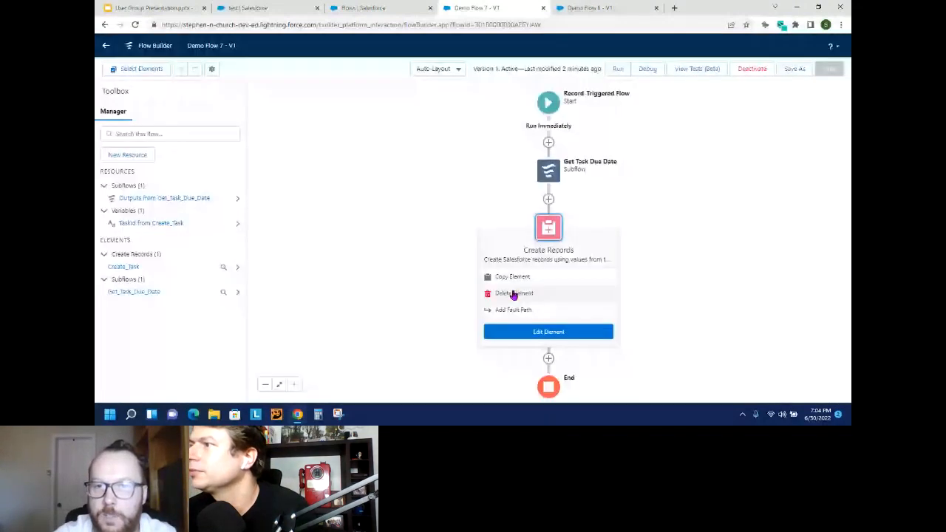
# Delete the Create Task element and the Get Task Due Date subflow from Demo Flow 7.
pyautogui.click(513, 295)
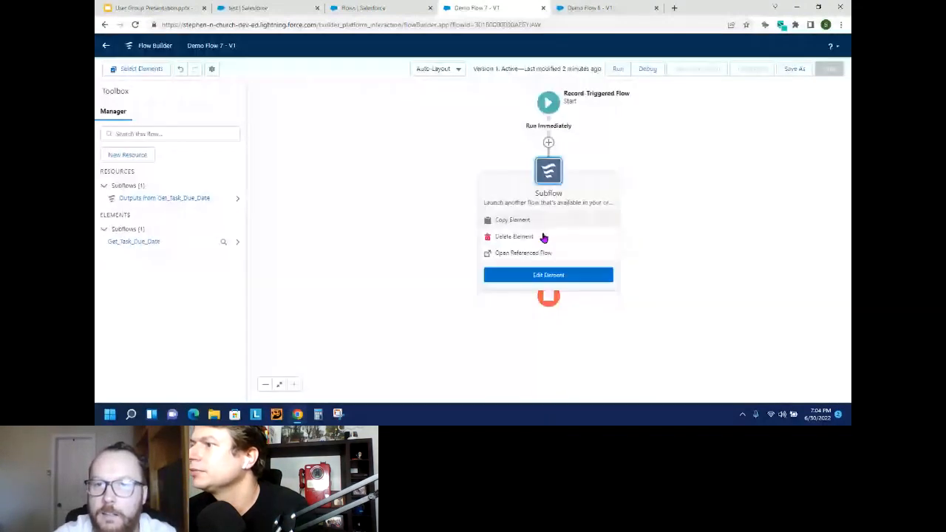
pyautogui.click(513, 236)
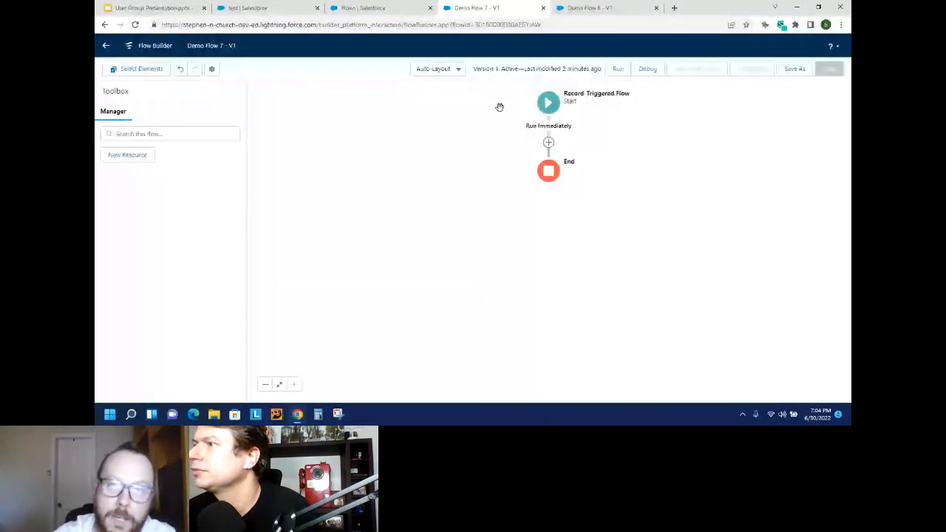
# Start a new Subflow element after the flow's start and search the referenced flows for Demo Flow.
pyautogui.click(548, 141)
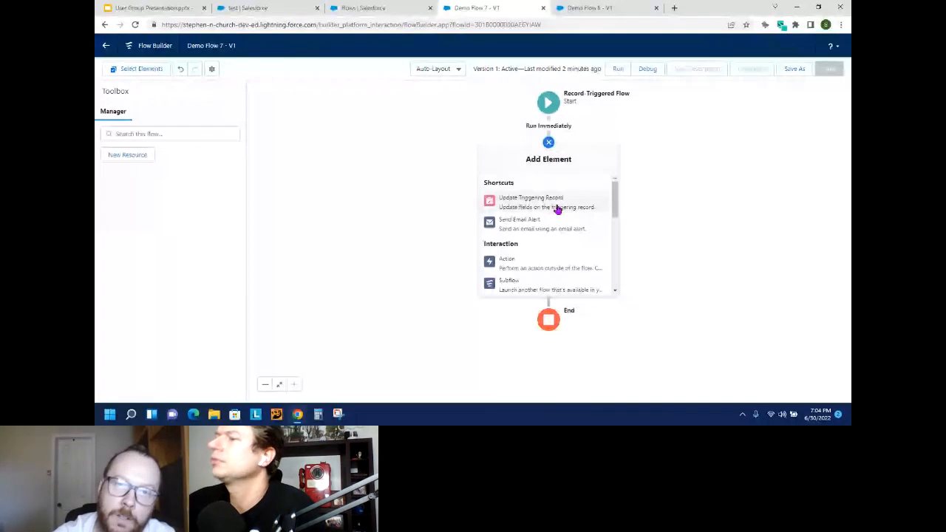
pyautogui.click(517, 285)
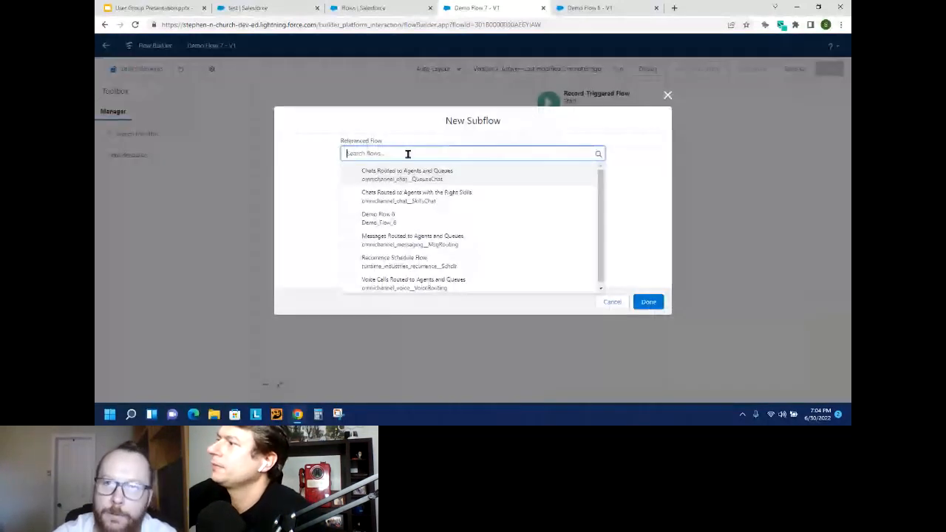
pyautogui.write('Dem')
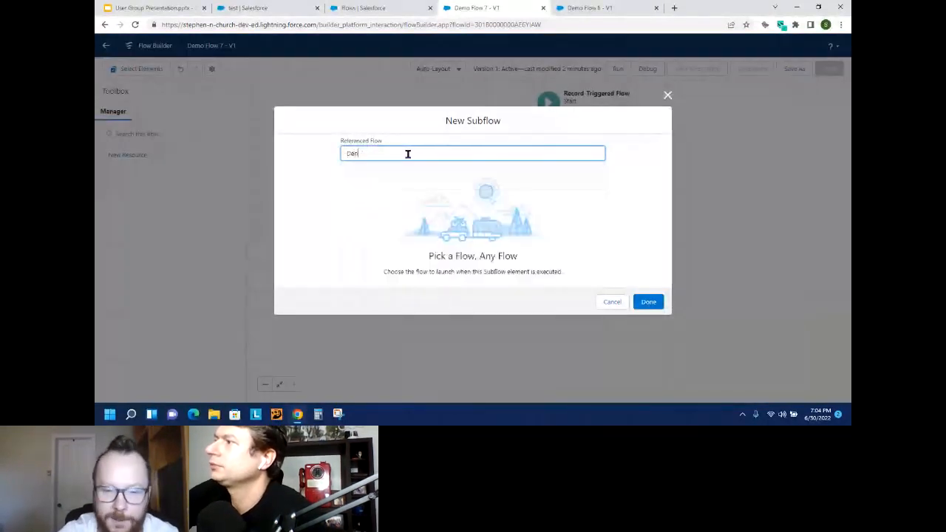
pyautogui.write('o')
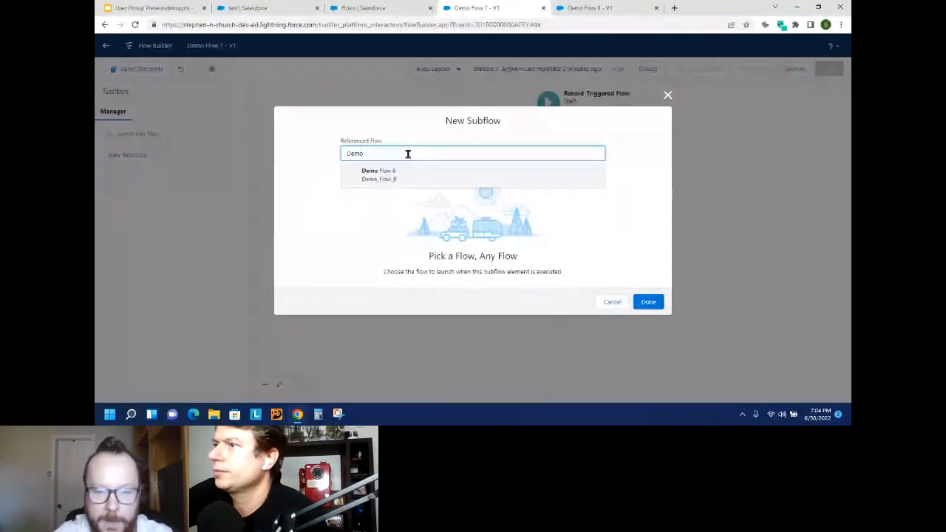
pyautogui.write(' F')
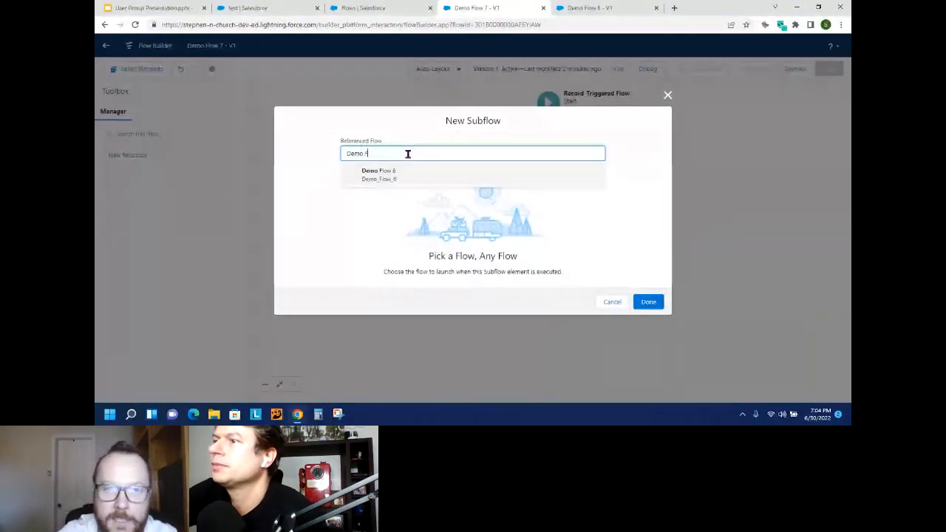
pyautogui.write('l')
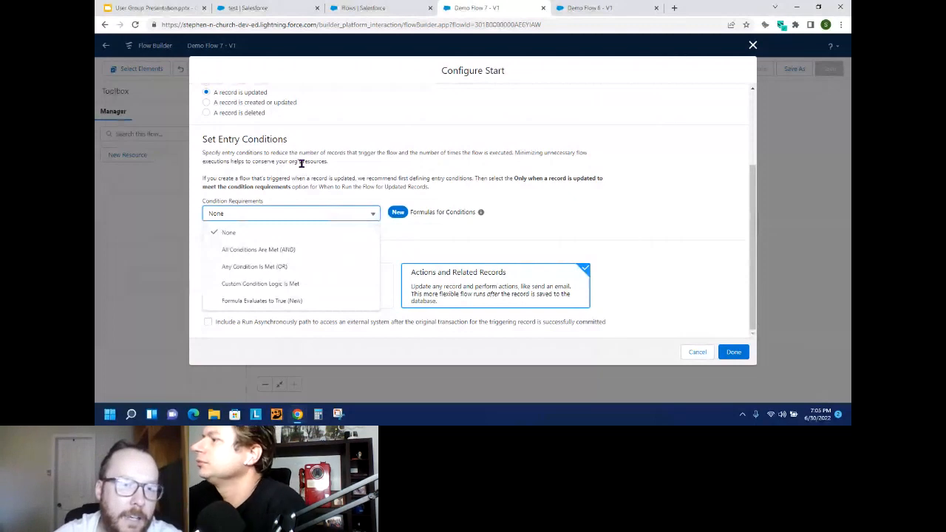
# Set the start's condition requirements to Formula Evaluates to True and browse the $Record fields for the formula.
pyautogui.click(261, 301)
pyautogui.click(248, 256)
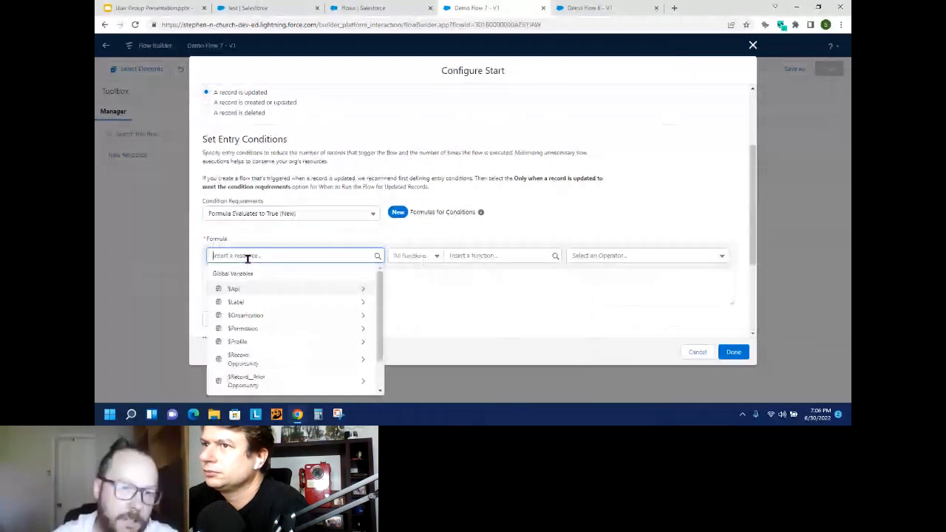
pyautogui.click(296, 359)
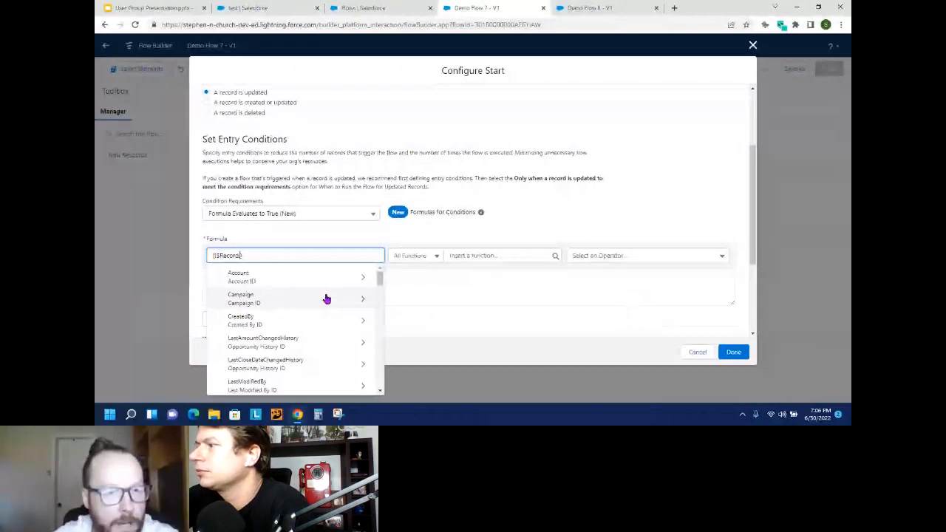
pyautogui.scroll(-1, 318, 325)
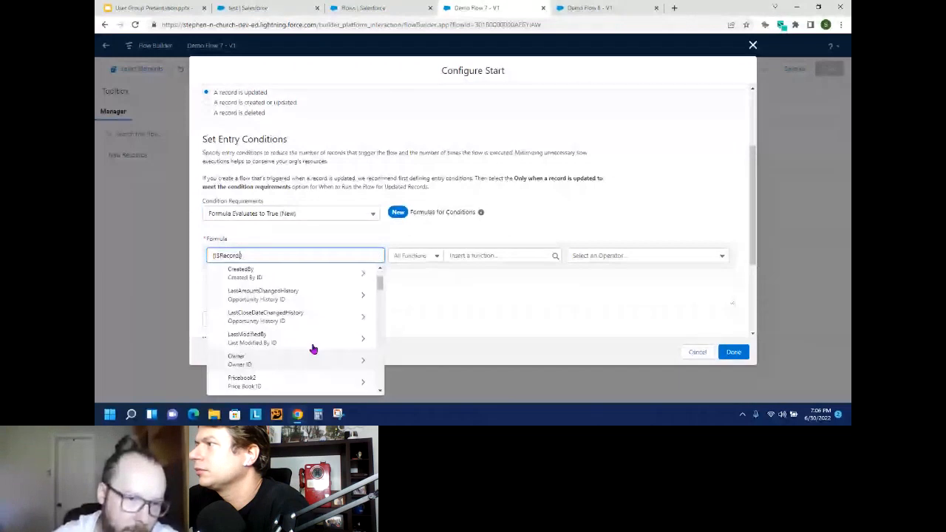
pyautogui.scroll(-1, 251, 288)
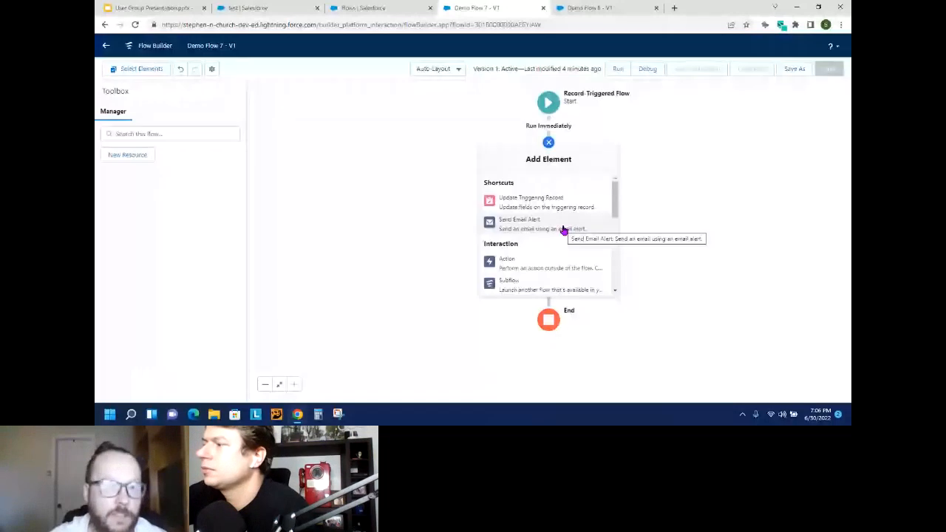
pyautogui.scroll(-2, 547, 247)
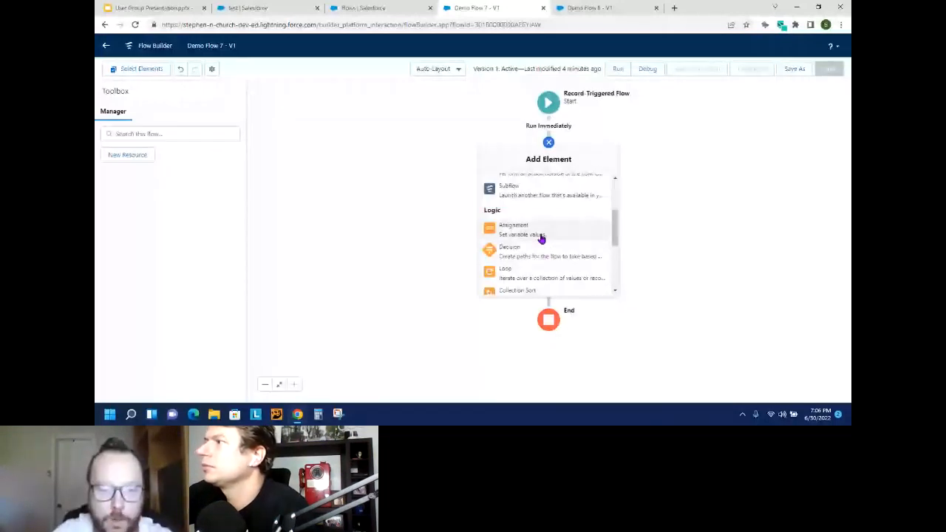
pyautogui.click(541, 237)
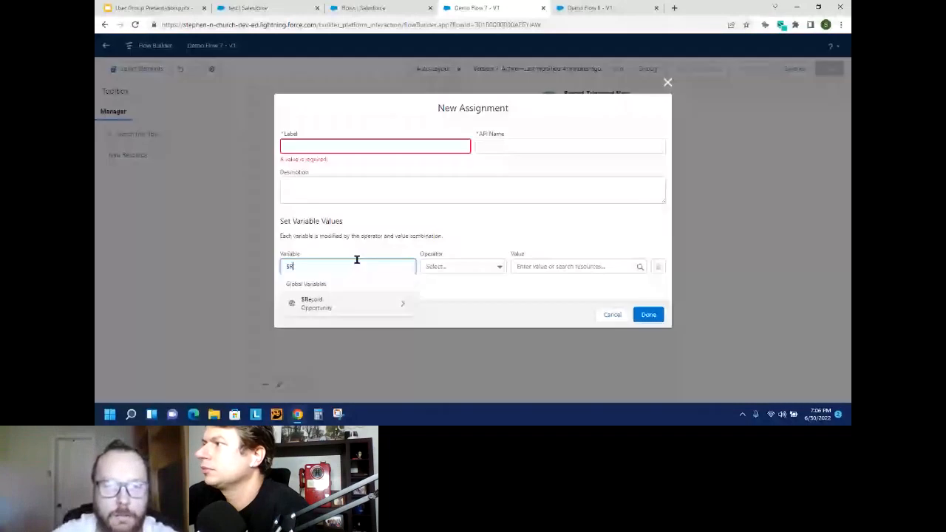
pyautogui.click(356, 259)
pyautogui.write('$Rec')
pyautogui.click(339, 320)
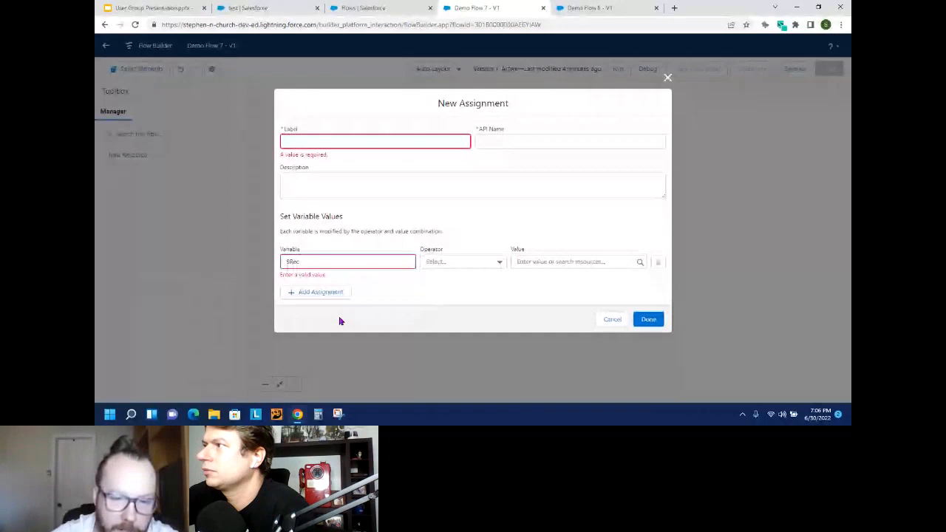
pyautogui.click(347, 262)
pyautogui.click(348, 299)
pyautogui.scroll(-4, 349, 298)
pyautogui.write('record')
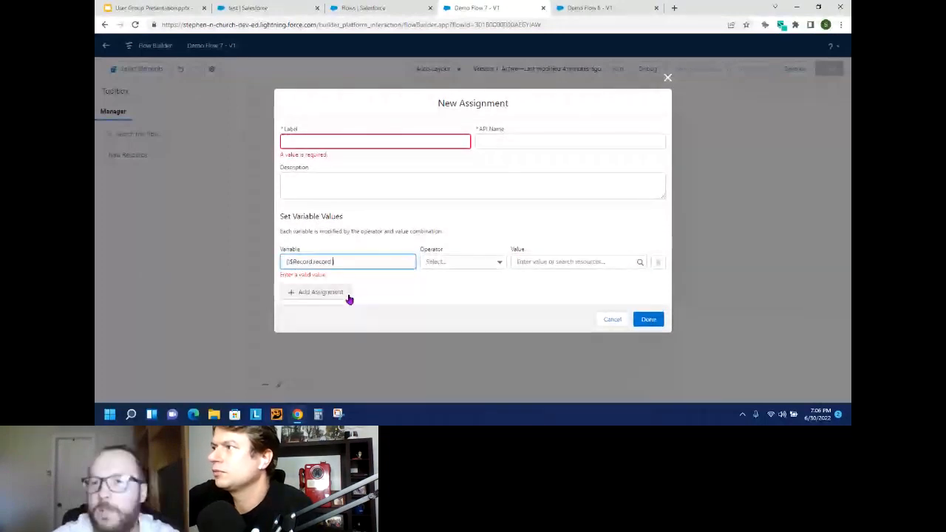
pyautogui.click(613, 319)
# Try a formula entry condition on the flow's start that compares {!$Record.RecordType.DeveloperName} with "asdasda".
pyautogui.click(608, 154)
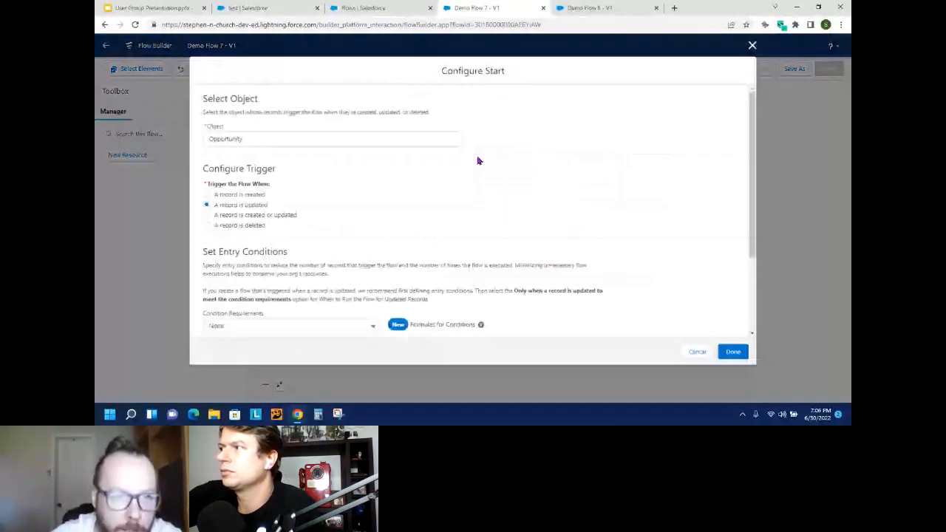
pyautogui.scroll(-2, 370, 259)
pyautogui.click(291, 213)
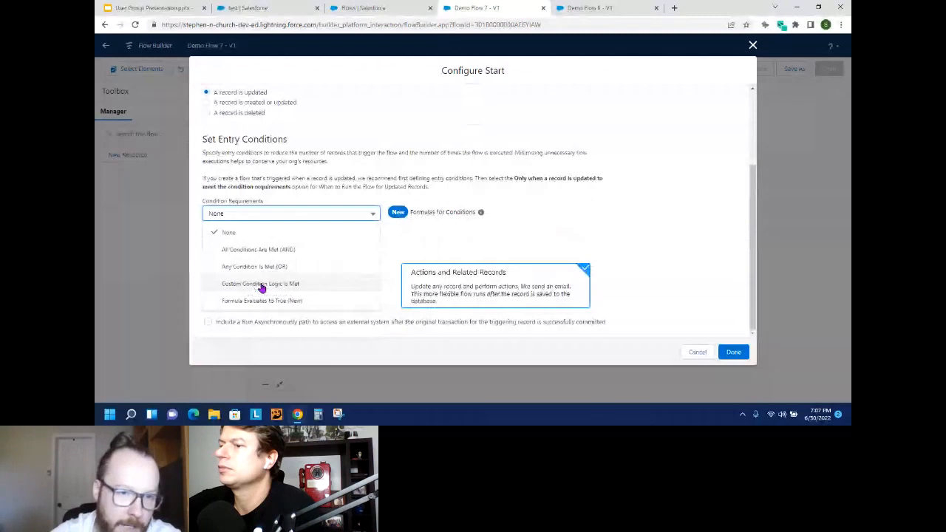
pyautogui.click(263, 300)
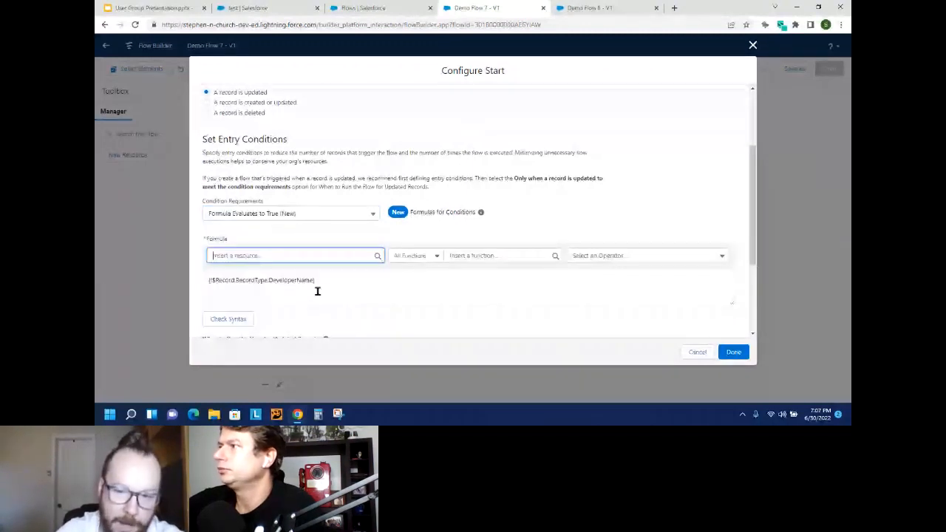
pyautogui.click(317, 292)
pyautogui.write('= "asdasda"')
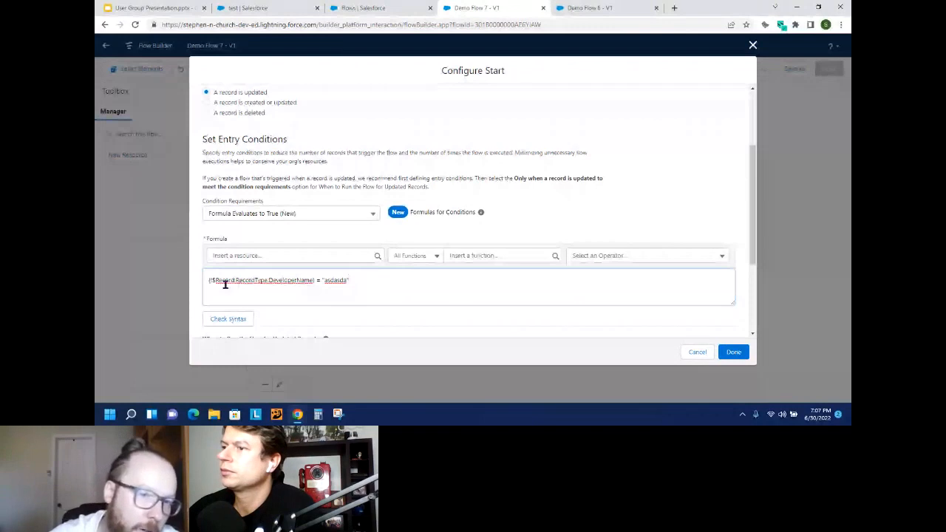
pyautogui.moveTo(354, 281); pyautogui.dragTo(320, 282)
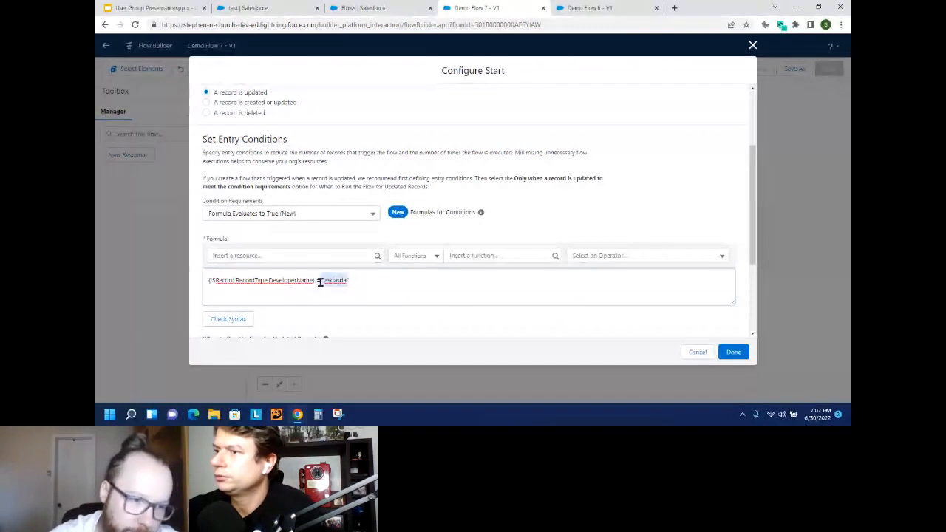
pyautogui.click(753, 46)
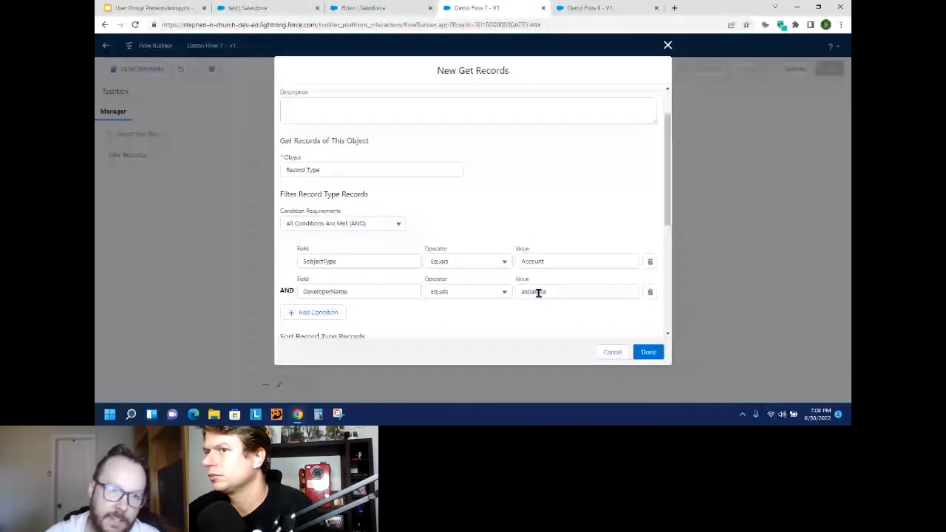
# Review the label, object and filter conditions of the Get Account Record Type element.
pyautogui.scroll(1, 439, 323)
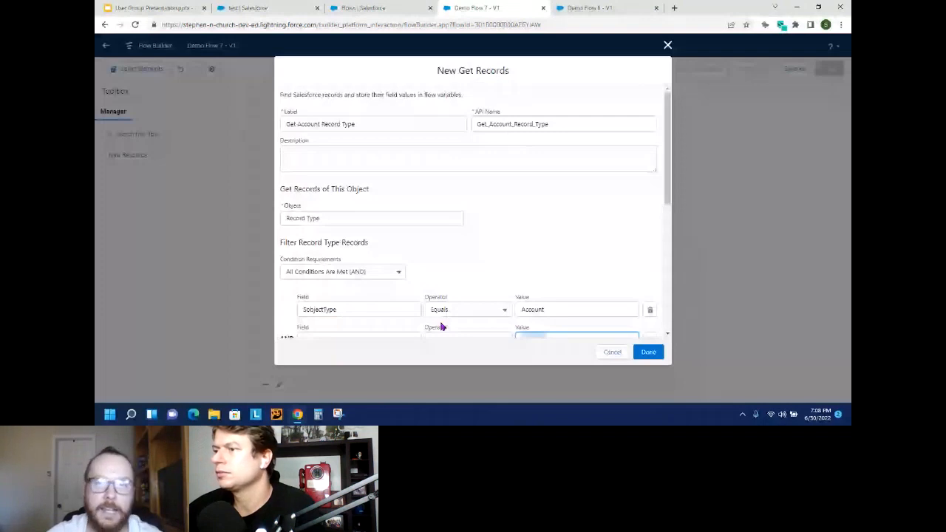
pyautogui.scroll(-10, 442, 326)
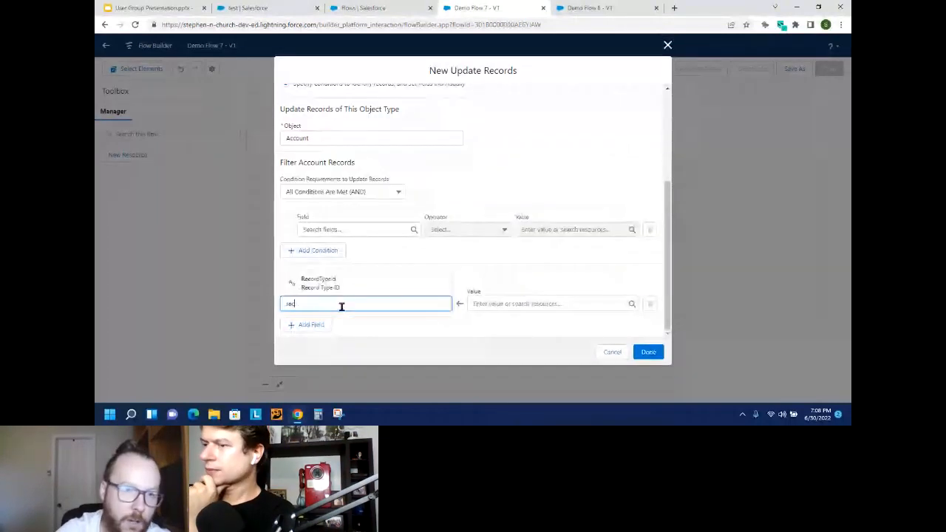
# Select RecordTypeId as the field to set in the new Update Records element for Account.
pyautogui.write('co')
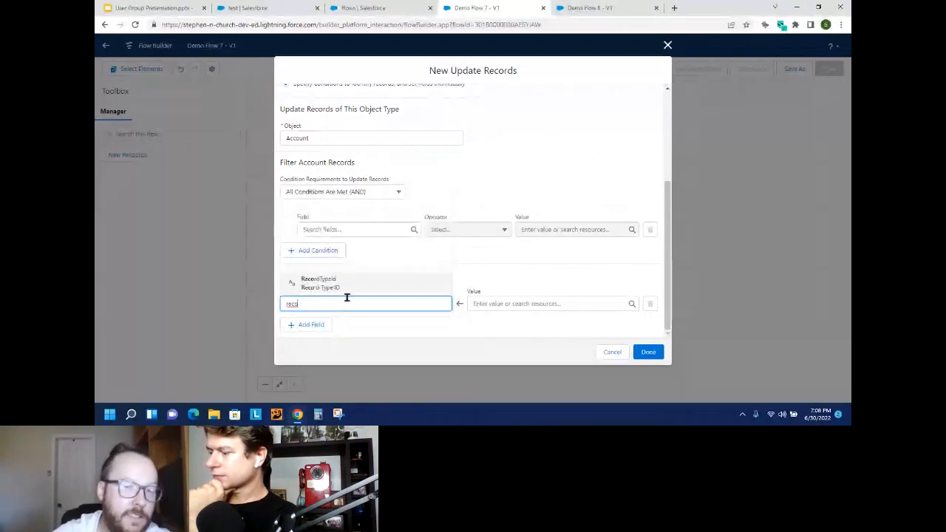
pyautogui.click(351, 289)
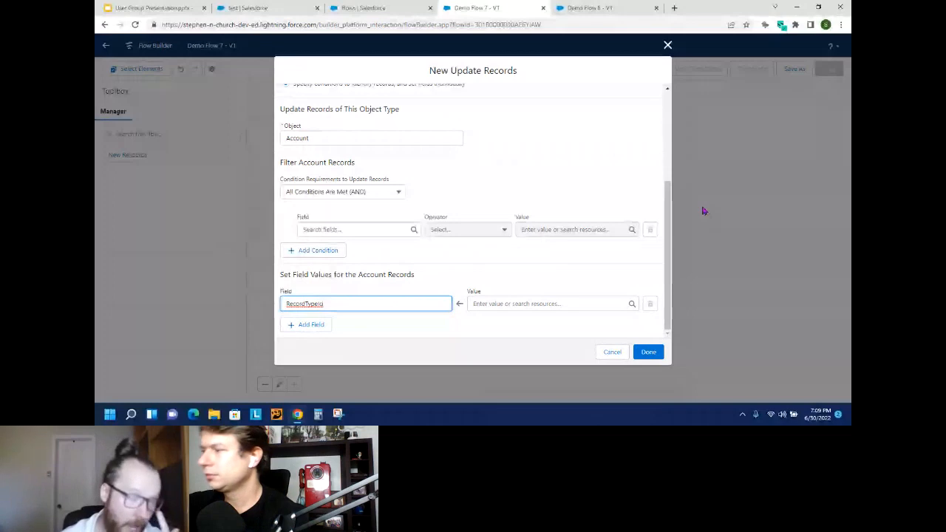
# Switch to the User Group Presentation in Google Slides and highlight part of the "Flows per Object strategies" point on the recap slide.
pyautogui.click(153, 8)
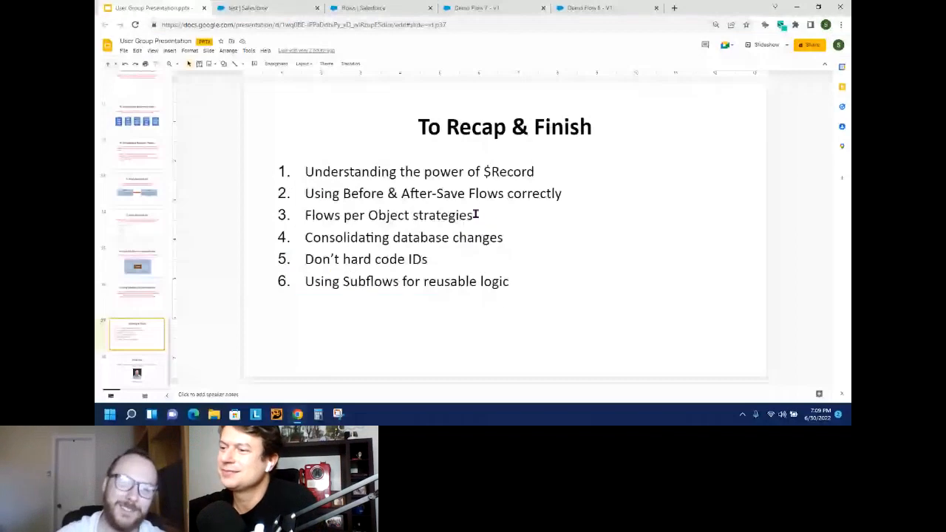
pyautogui.moveTo(473, 215); pyautogui.dragTo(449, 215)
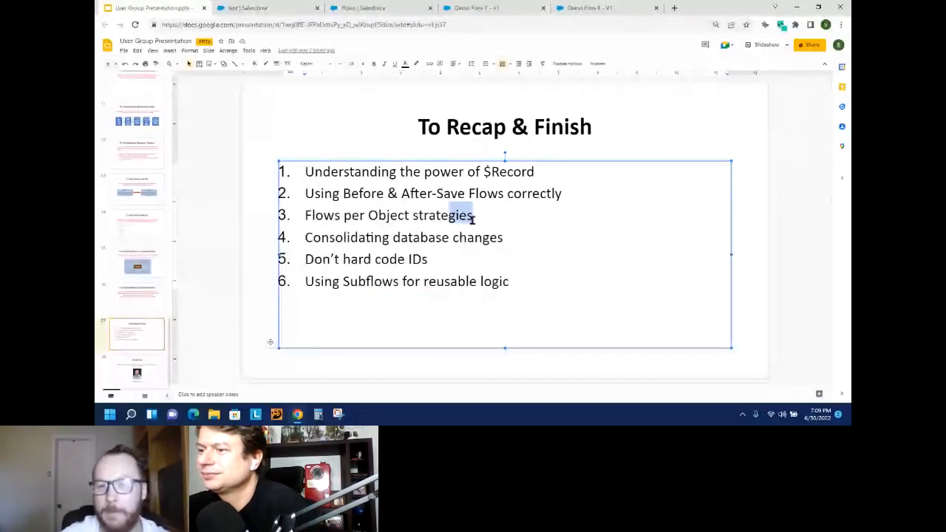